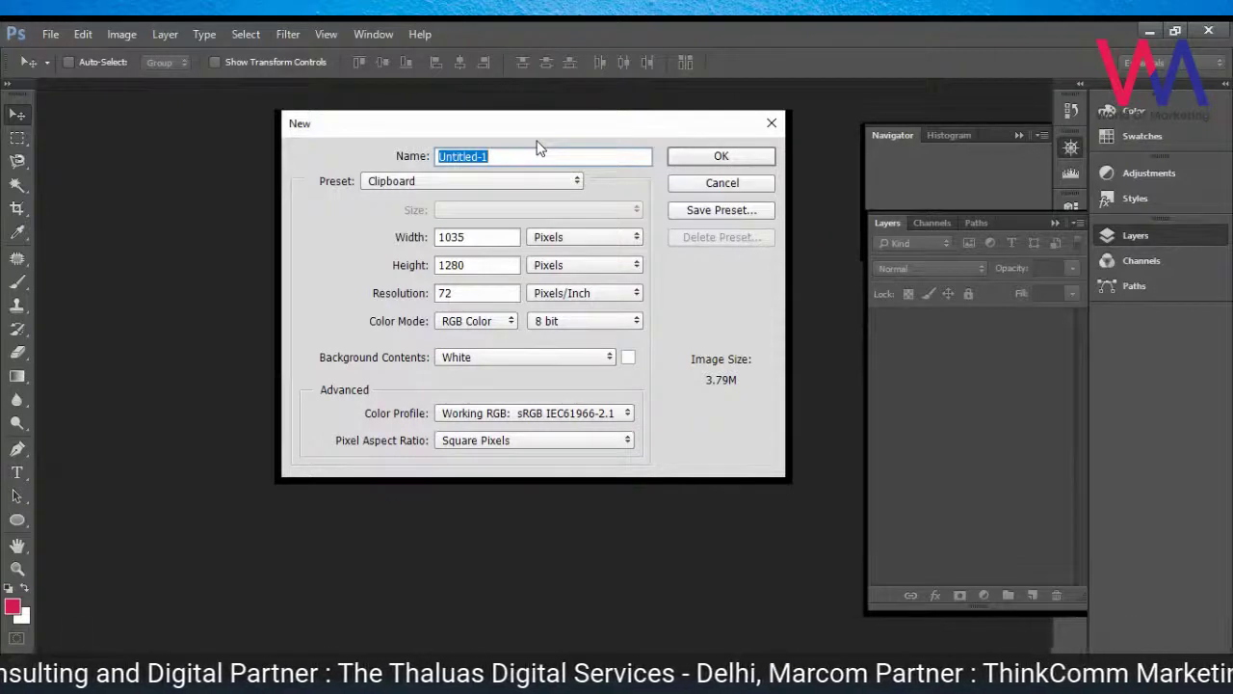
Step: Name the new document "A4 Poster"
{"action": "left_click_drag", "start_coordinate": [556, 120], "coordinate": [542, 123]}
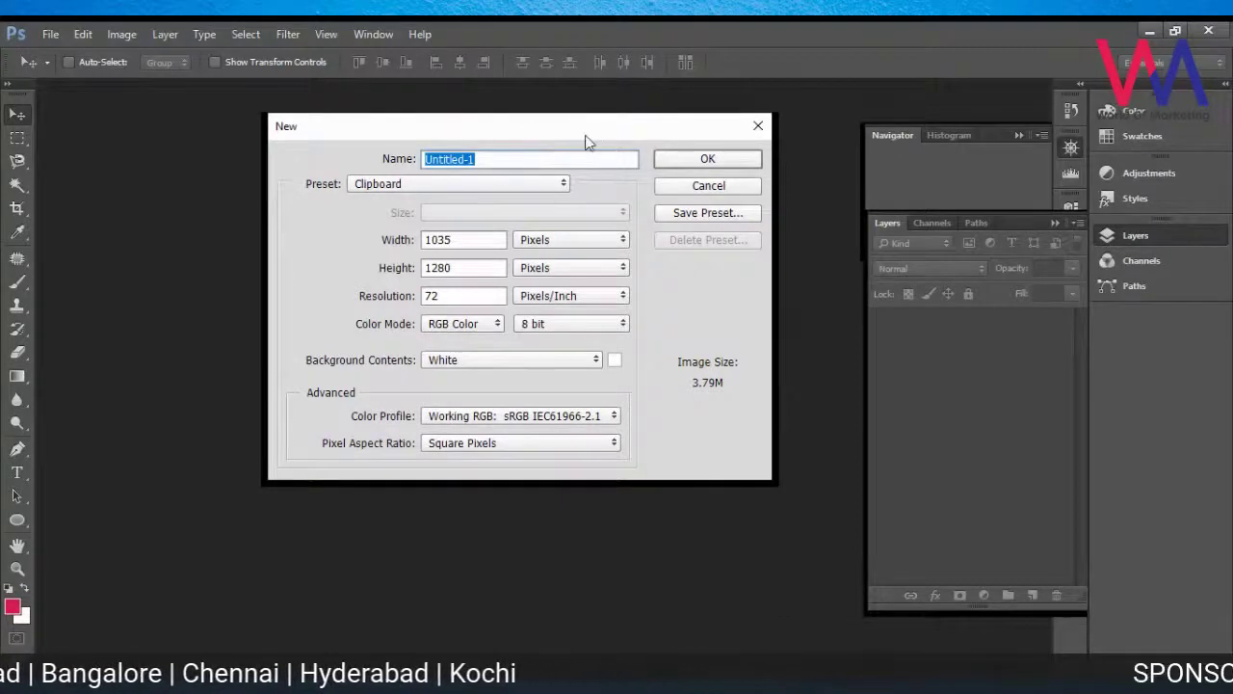
{"action": "left_click_drag", "start_coordinate": [486, 159], "coordinate": [424, 160]}
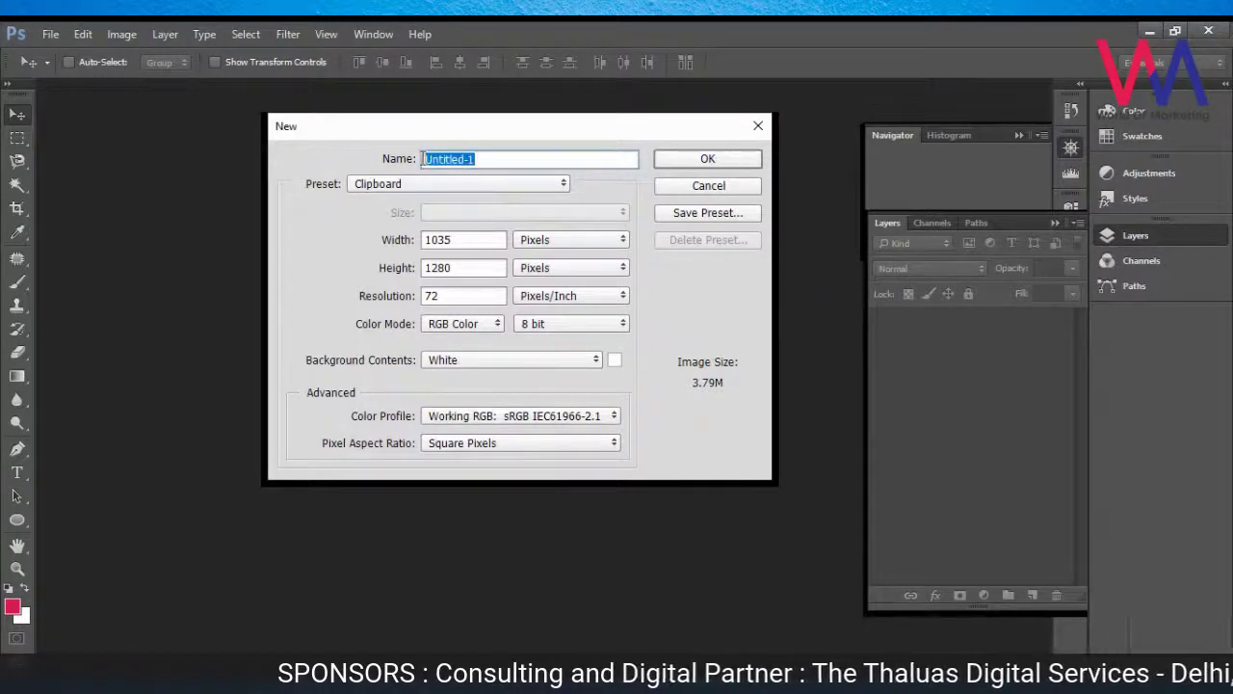
{"action": "type", "text": "a4 "}
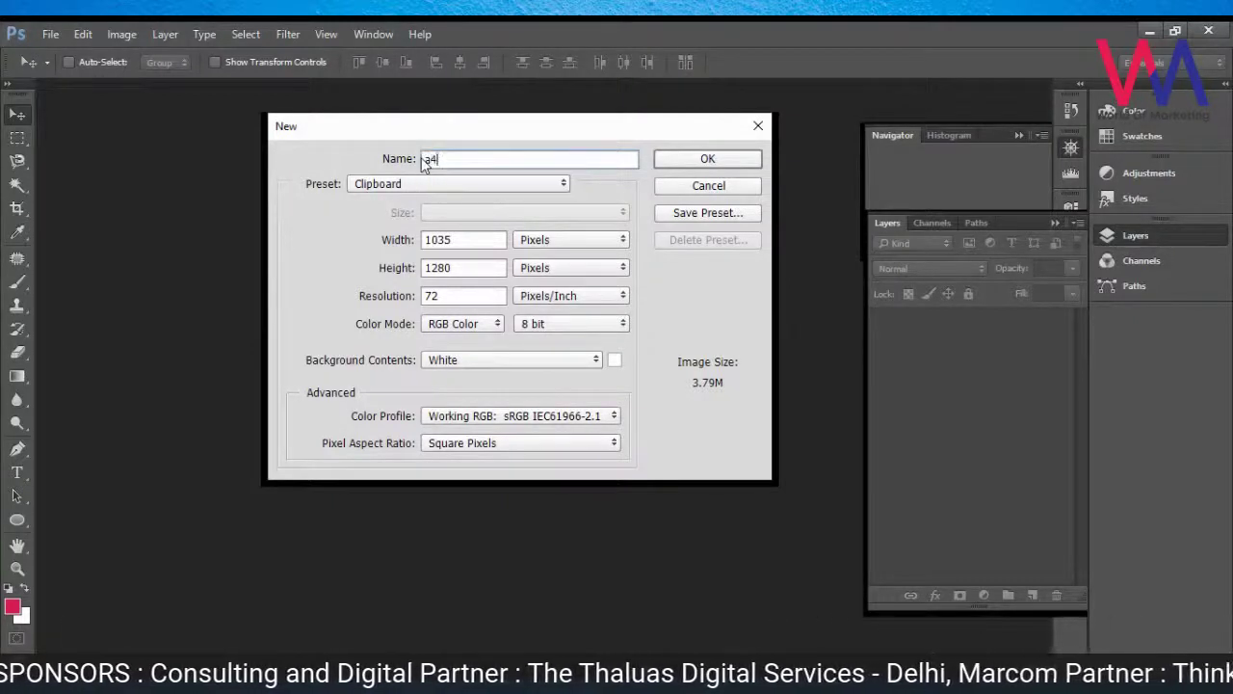
{"action": "type", "text": "POSTER"}
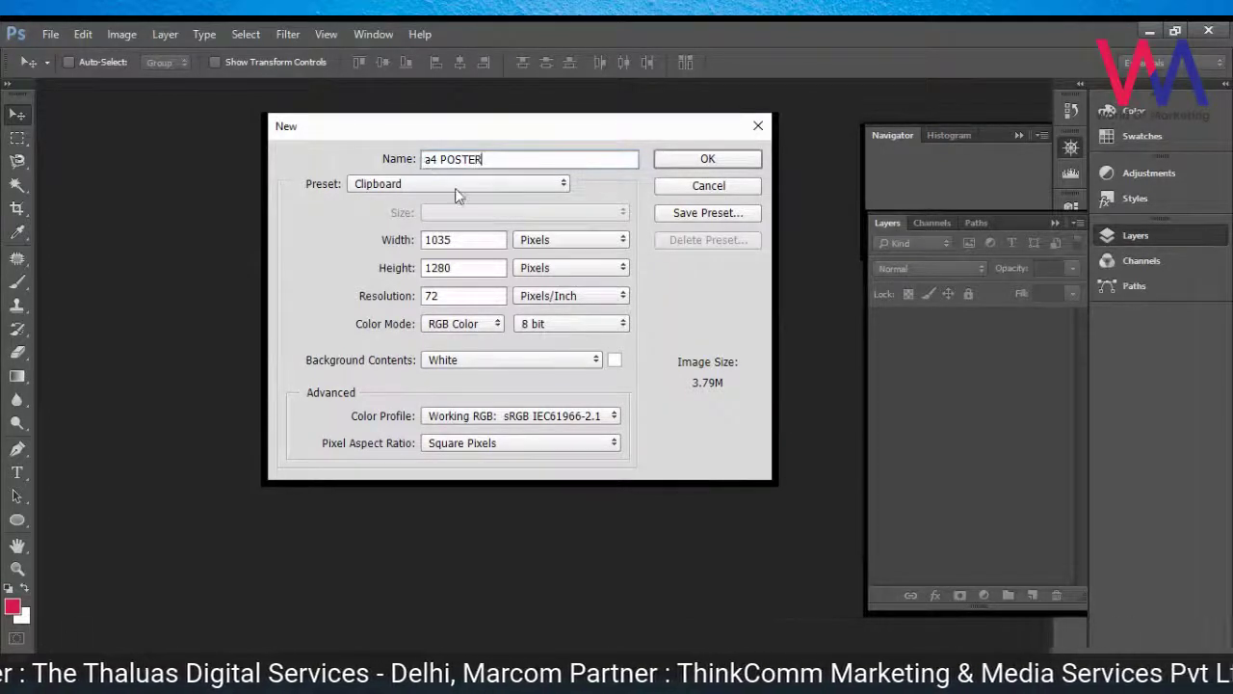
{"action": "left_click_drag", "start_coordinate": [486, 159], "coordinate": [420, 158]}
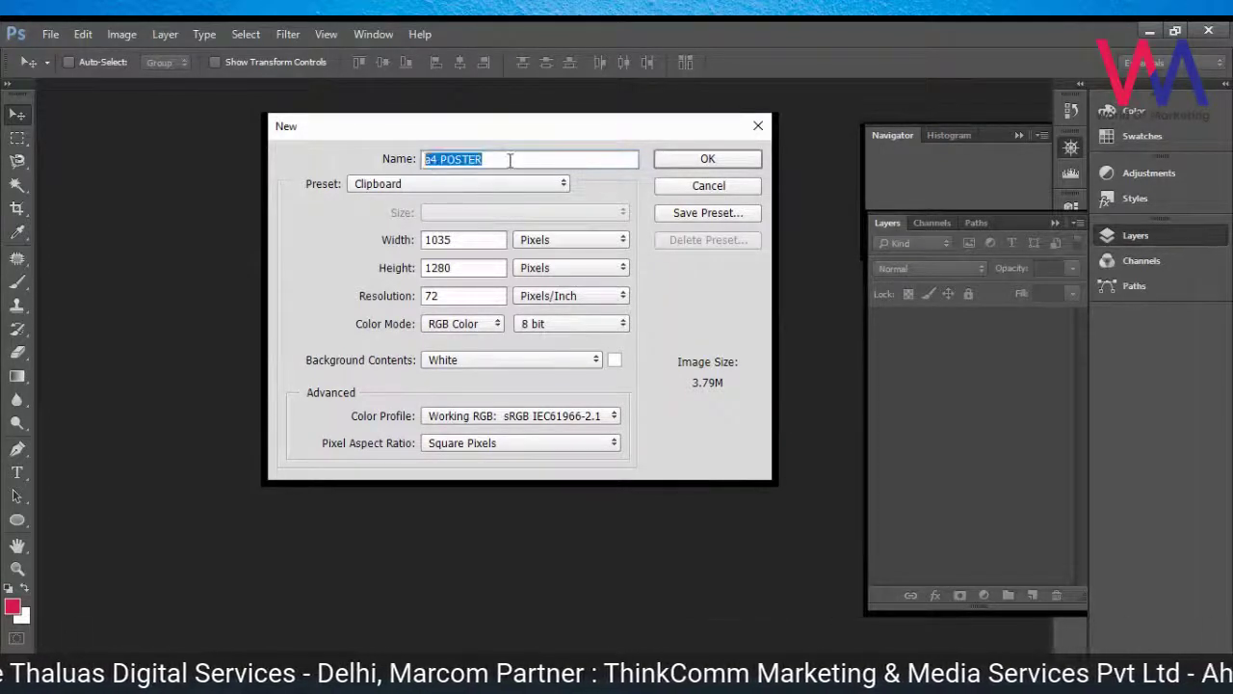
{"action": "type", "text": "A3"}
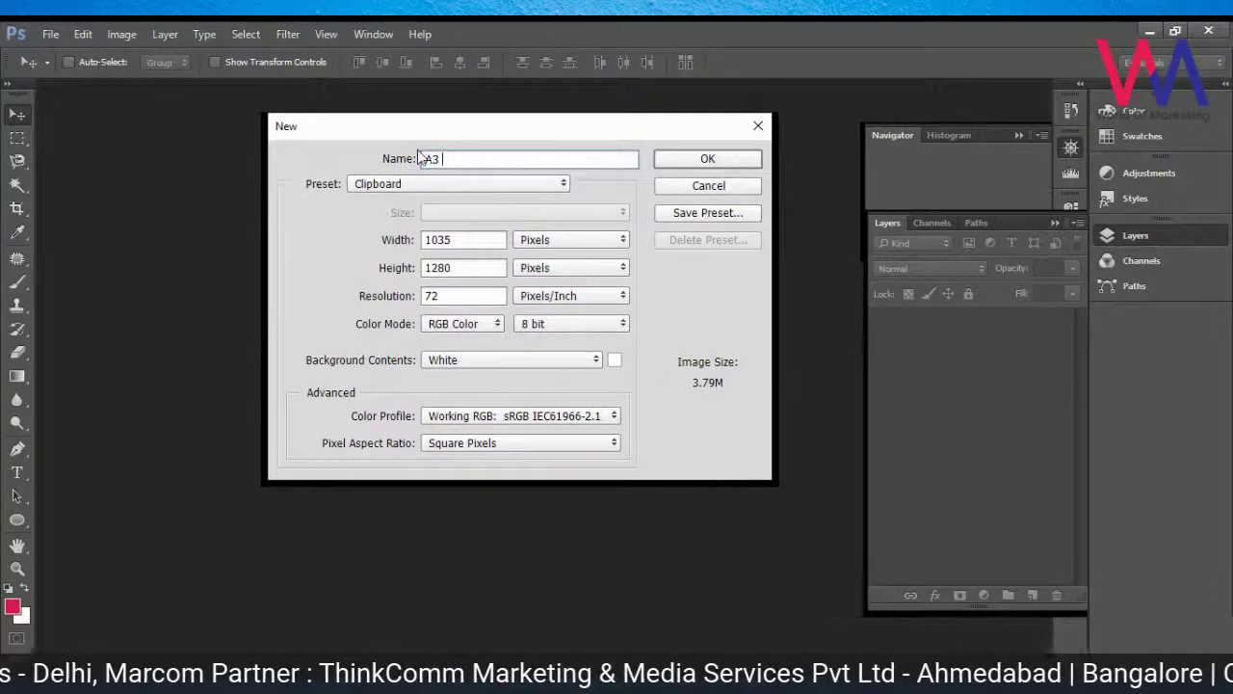
{"action": "key", "text": "BackSpace"}
{"action": "type", "text": "4"}
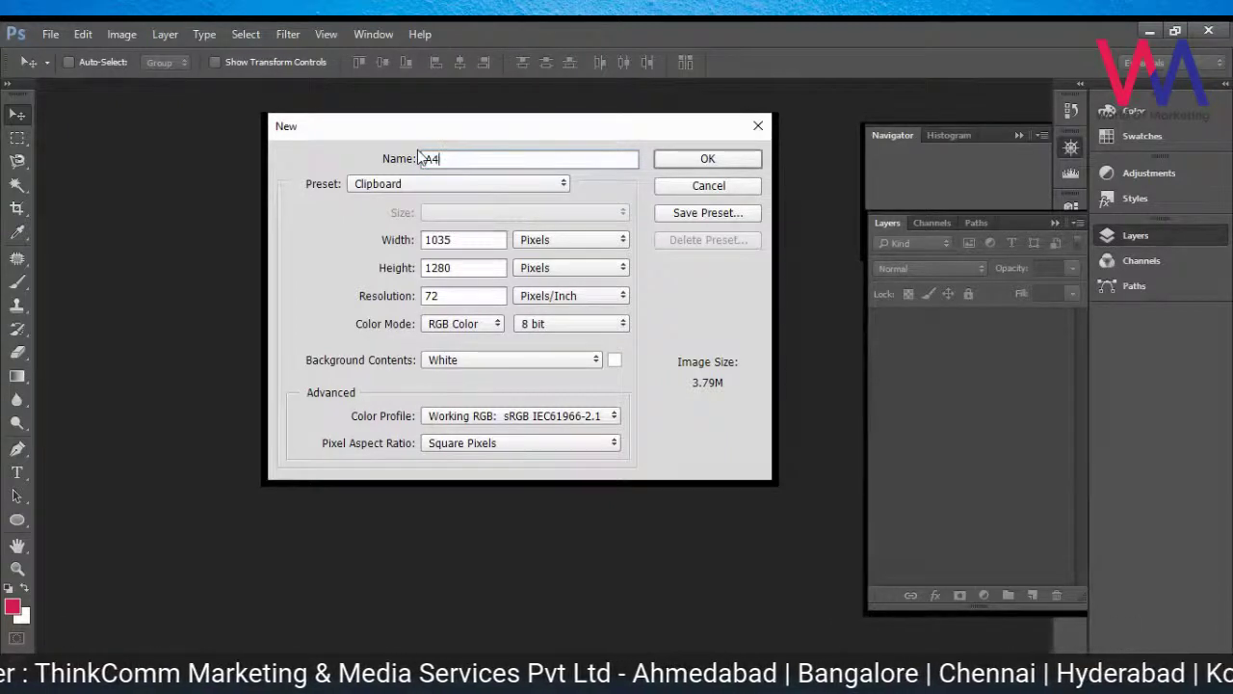
{"action": "type", "text": " Poster"}
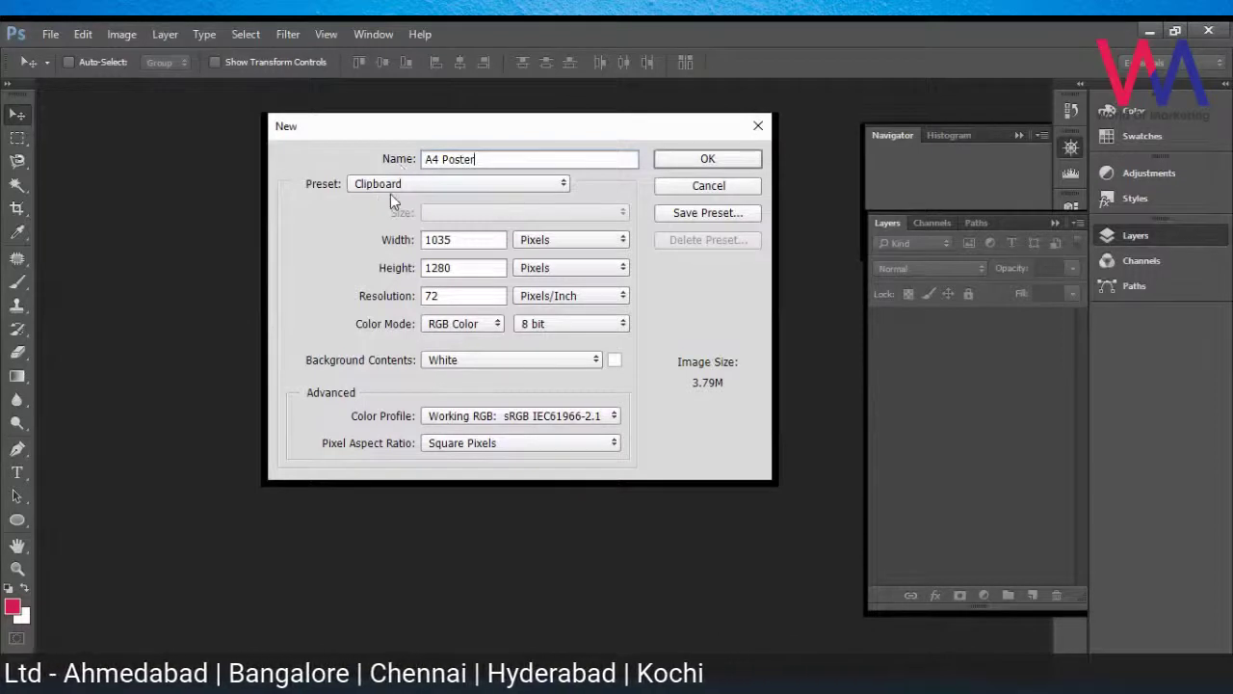
Step: Set the new document's preset to International Paper
{"action": "double_click", "coordinate": [453, 239]}
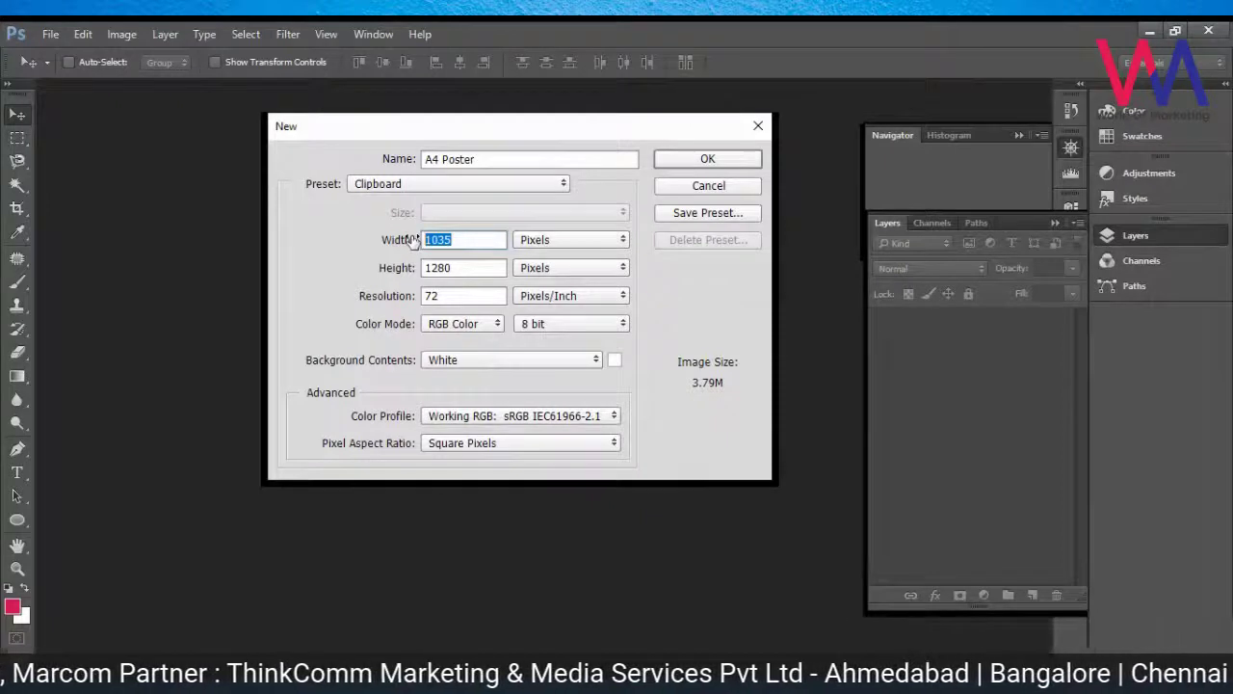
{"action": "left_click", "coordinate": [397, 184]}
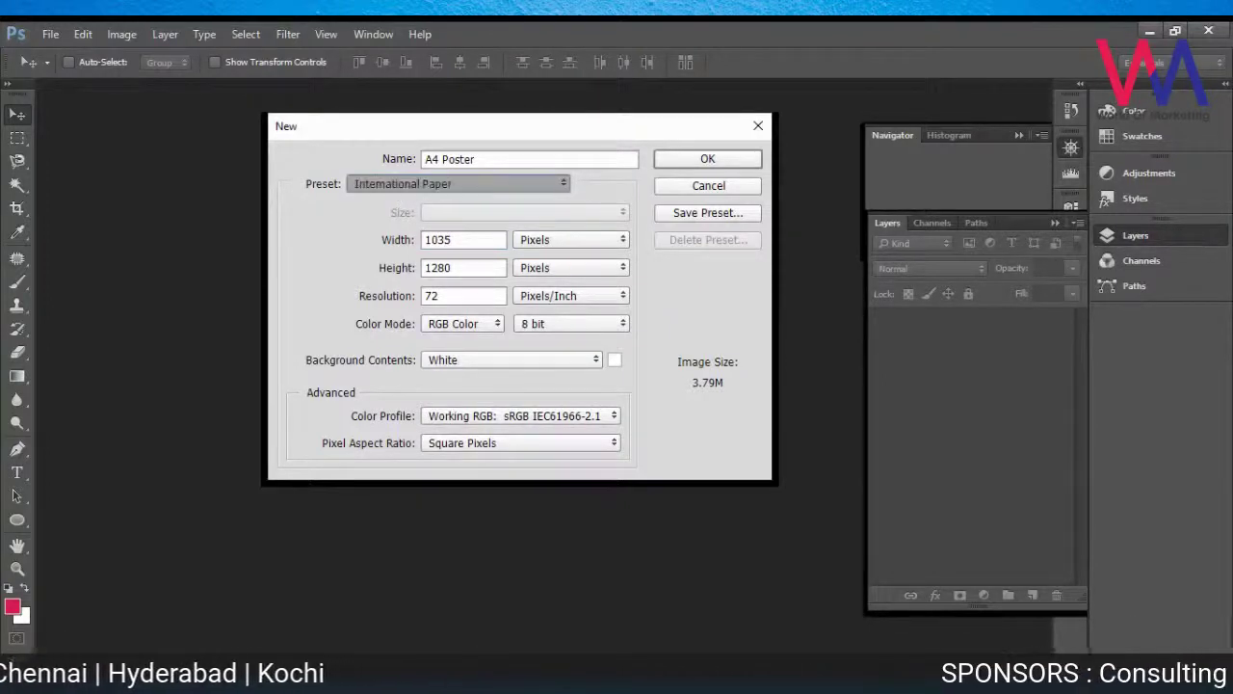
{"action": "left_click", "coordinate": [424, 249]}
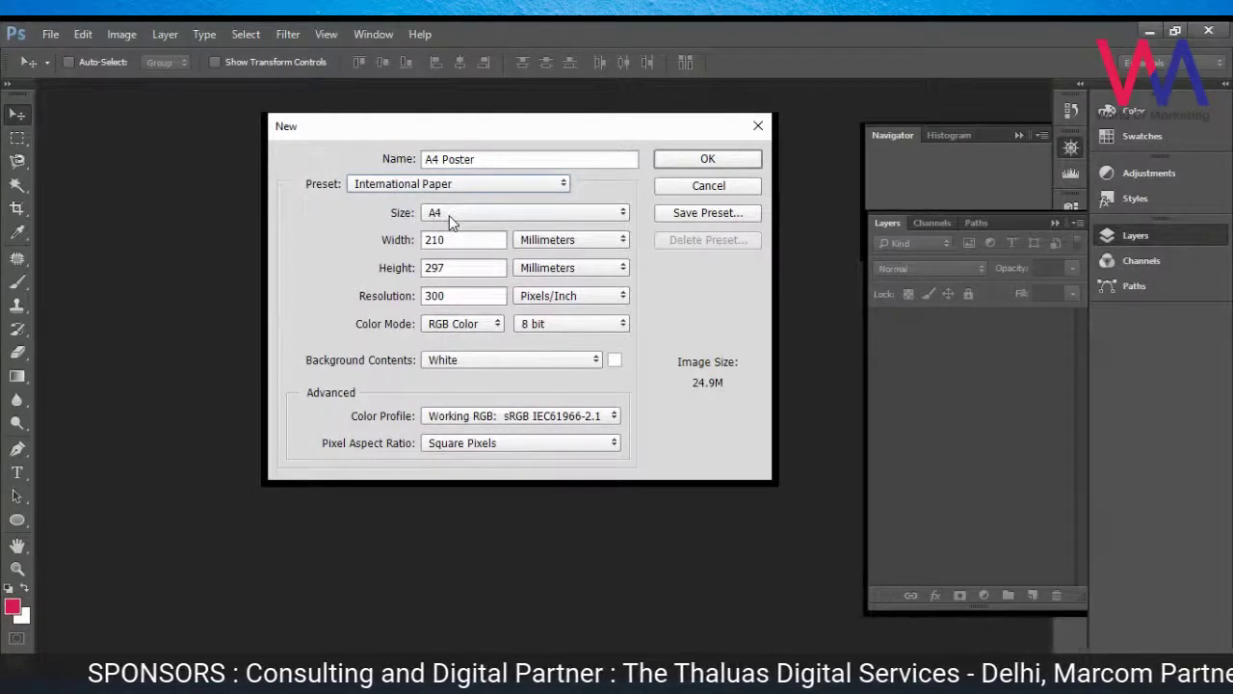
Step: Go through the International Paper sizes, including A3 and A6, and return to A4
{"action": "left_click", "coordinate": [449, 215]}
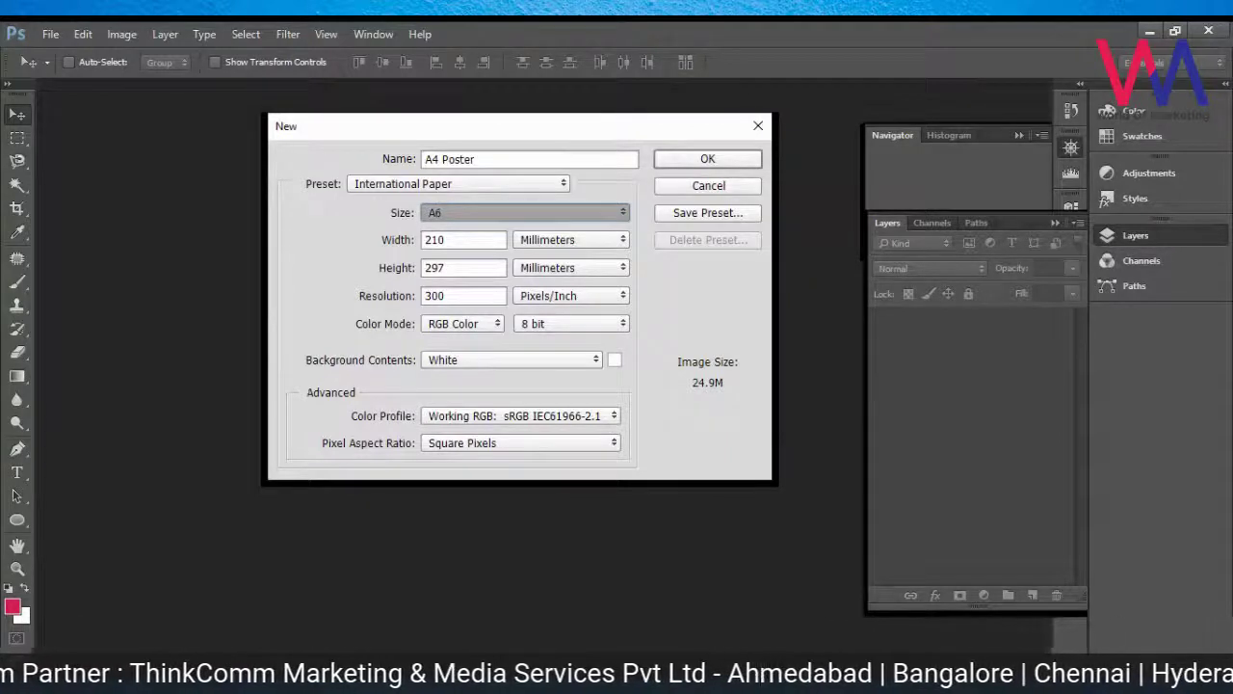
{"action": "key", "text": "Down"}
{"action": "key", "text": "Down"}
{"action": "key", "text": "Up"}
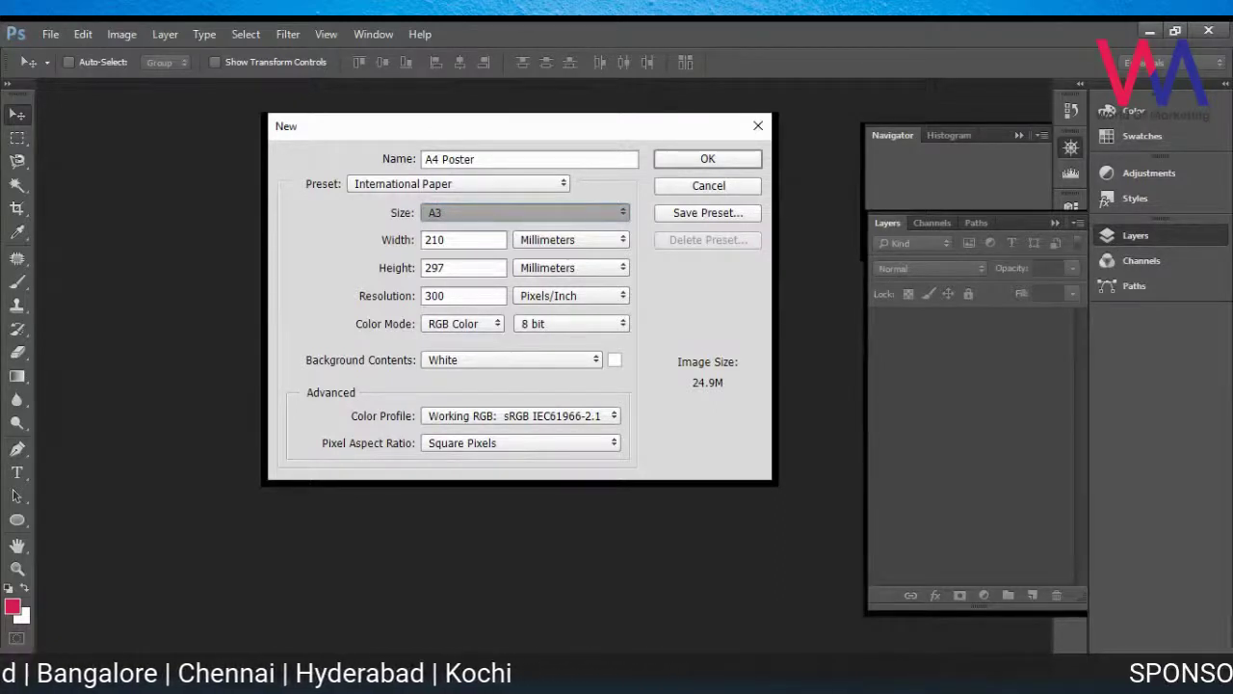
{"action": "key", "text": "Down"}
{"action": "key", "text": "Down"}
{"action": "key", "text": "Down"}
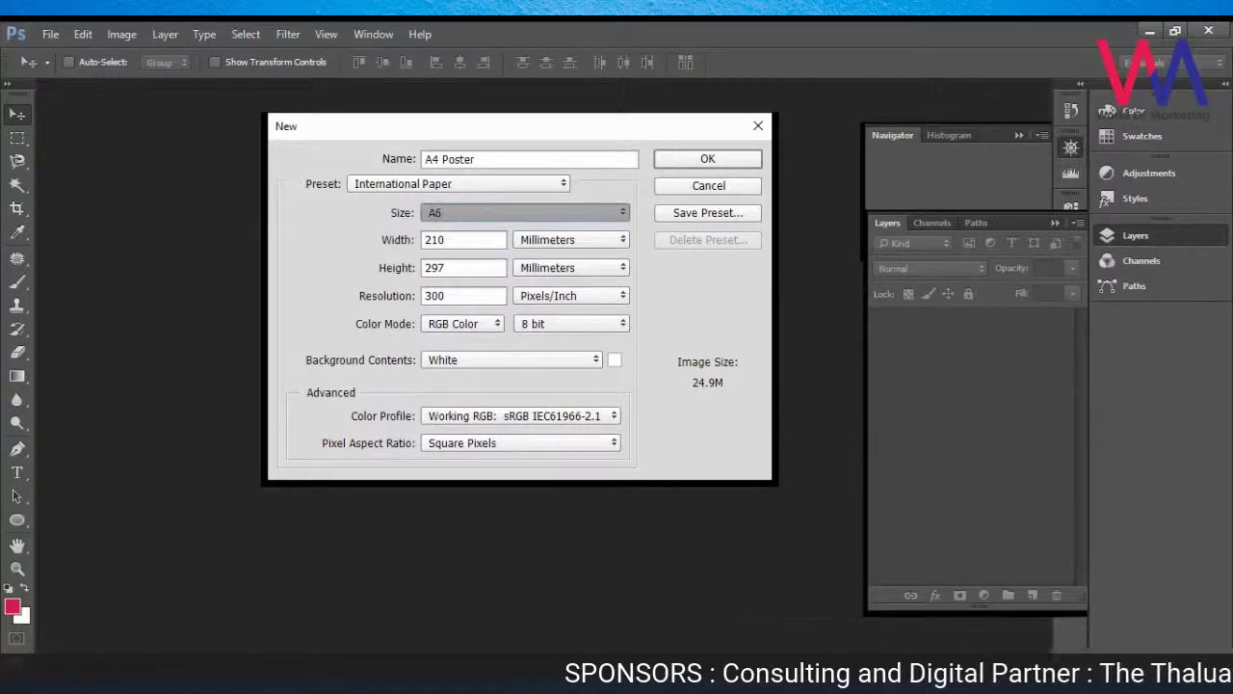
{"action": "key", "text": "Up"}
{"action": "key", "text": "Up"}
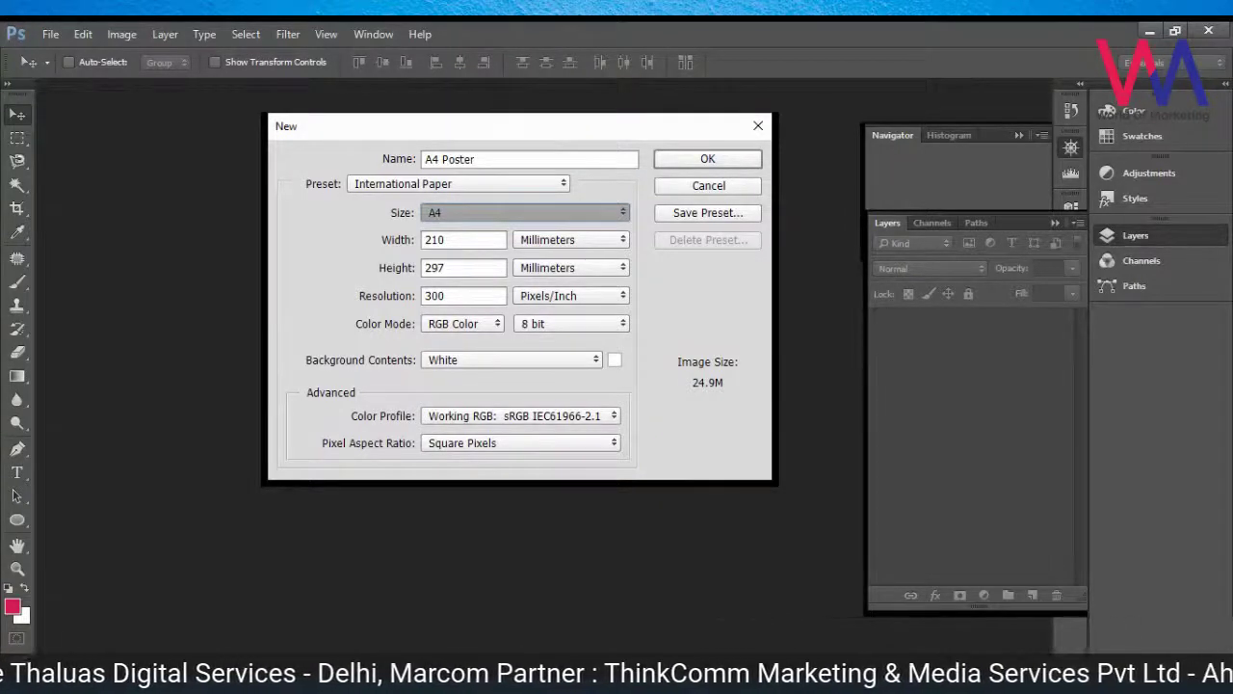
Step: Try a document width of 150 mm and undo the entry
{"action": "left_click", "coordinate": [454, 268]}
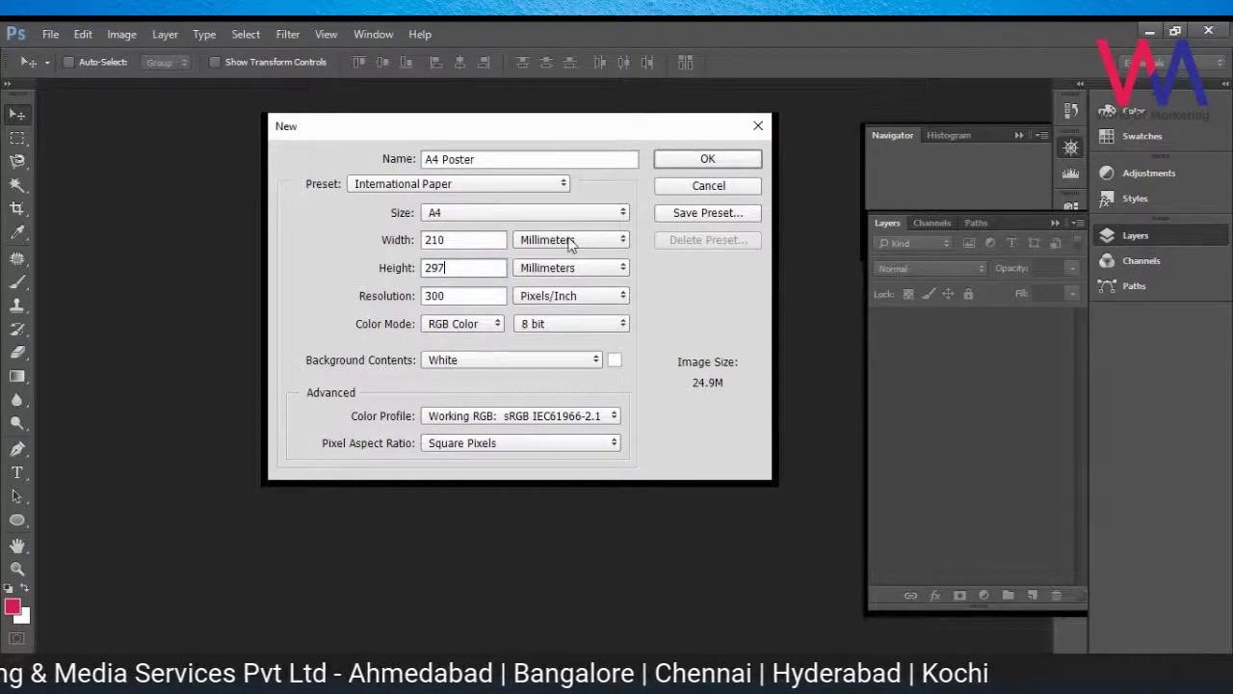
{"action": "double_click", "coordinate": [459, 243]}
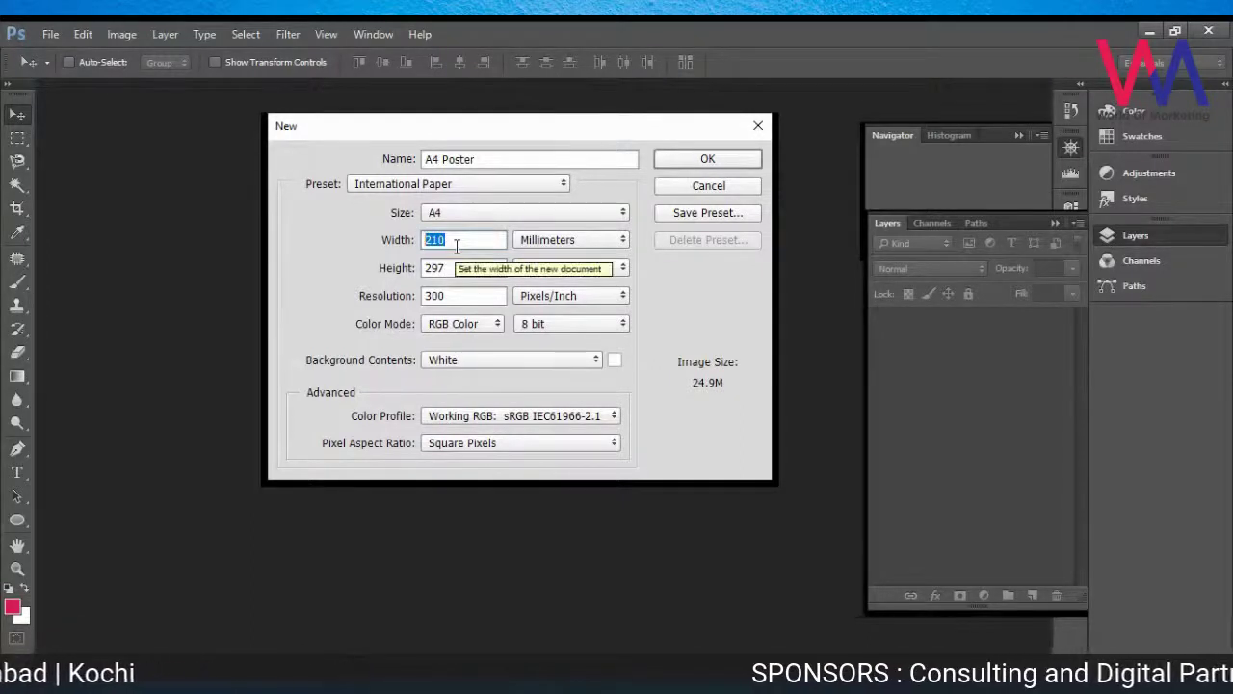
{"action": "type", "text": "150"}
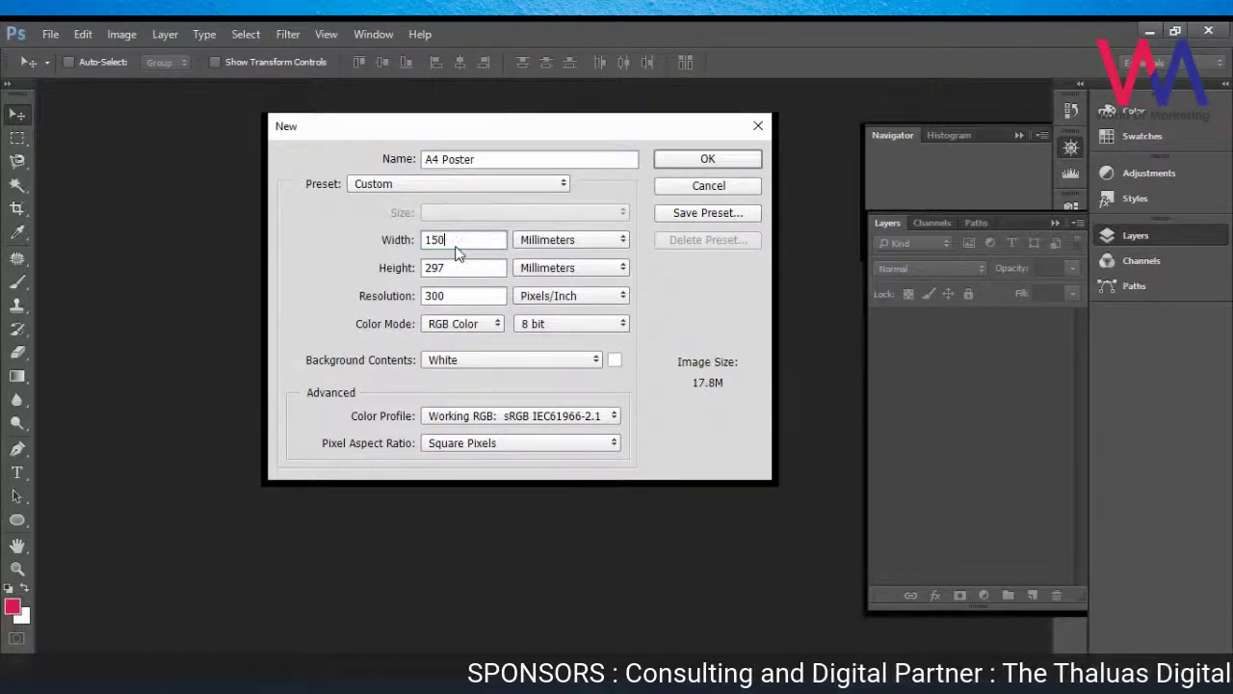
{"action": "key", "text": "ctrl+z"}
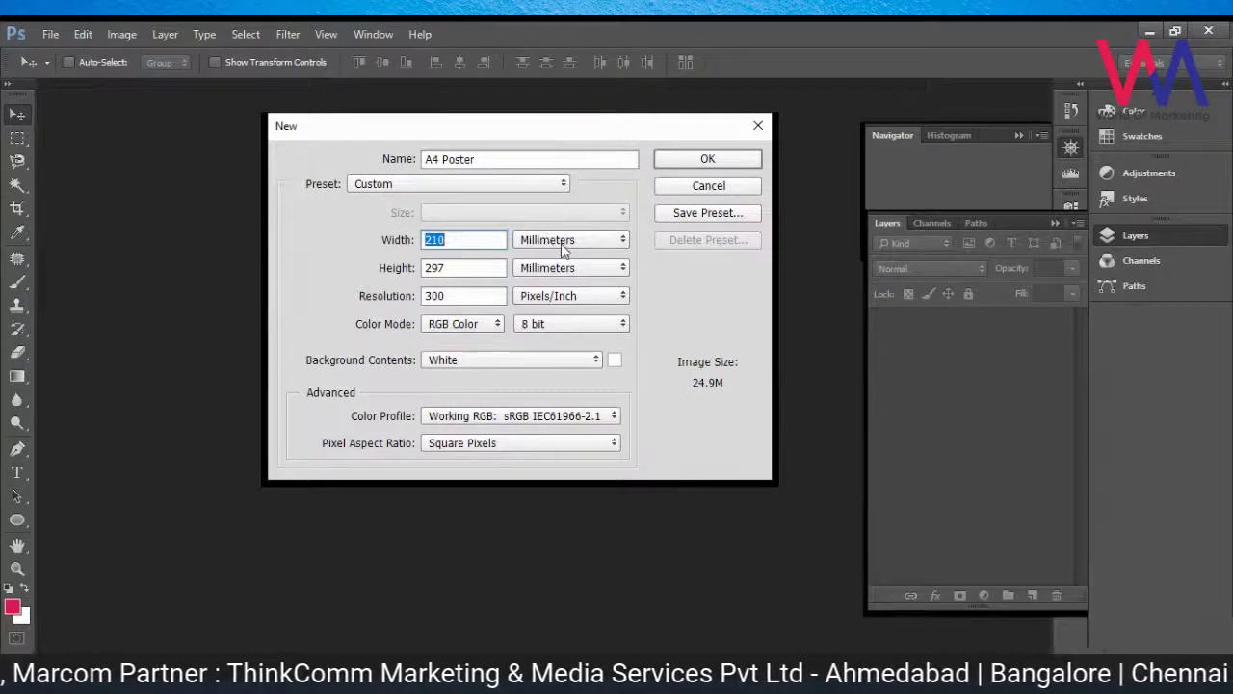
Step: Switch the document's width and height units to pixels
{"action": "key", "text": "Tab"}
{"action": "key", "text": "p"}
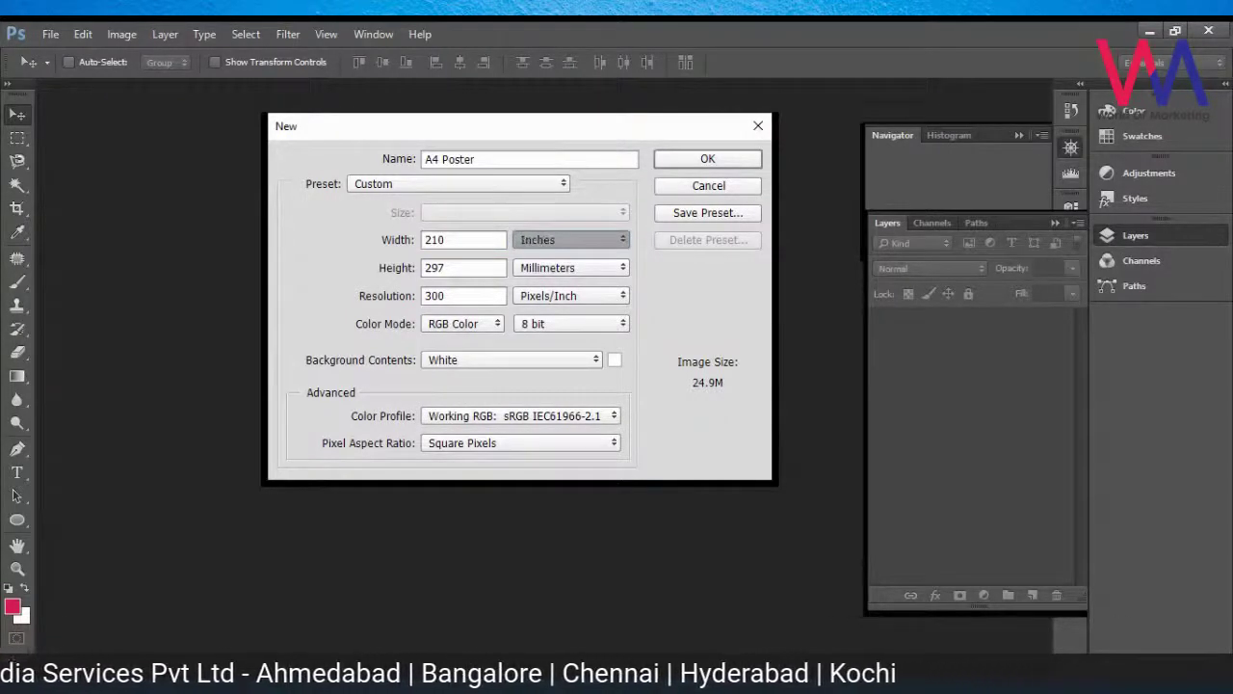
{"action": "left_click", "coordinate": [560, 256]}
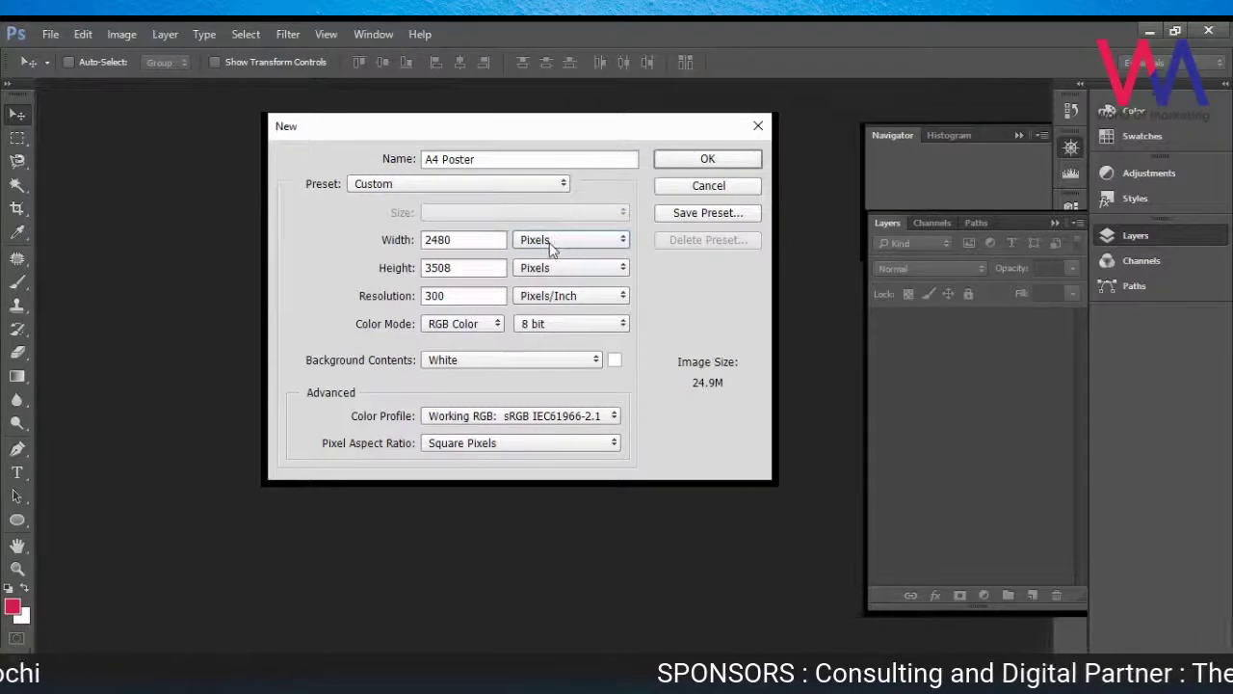
Step: Go through the unit options, including millimeters, points and picas, and set the document dimensions to inches
{"action": "left_click", "coordinate": [549, 241]}
{"action": "key", "text": "Down"}
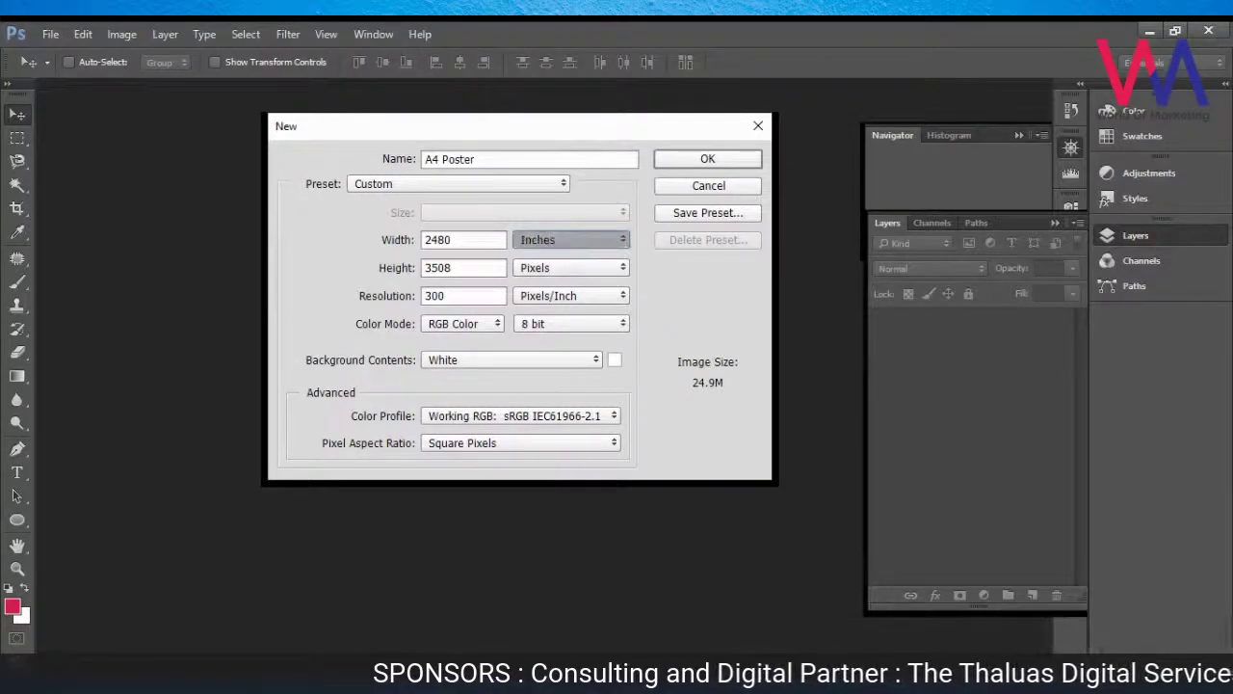
{"action": "key", "text": "Down"}
{"action": "key", "text": "Down"}
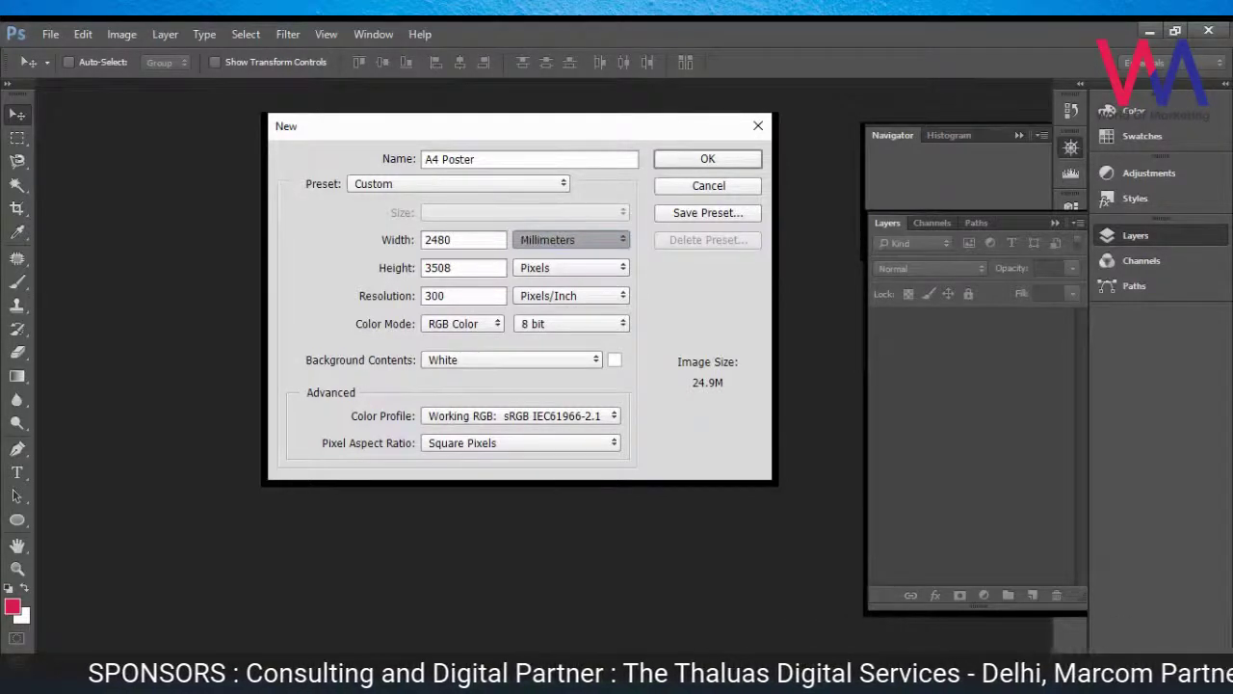
{"action": "key", "text": "Up"}
{"action": "key", "text": "Up"}
{"action": "key", "text": "Down"}
{"action": "key", "text": "Up"}
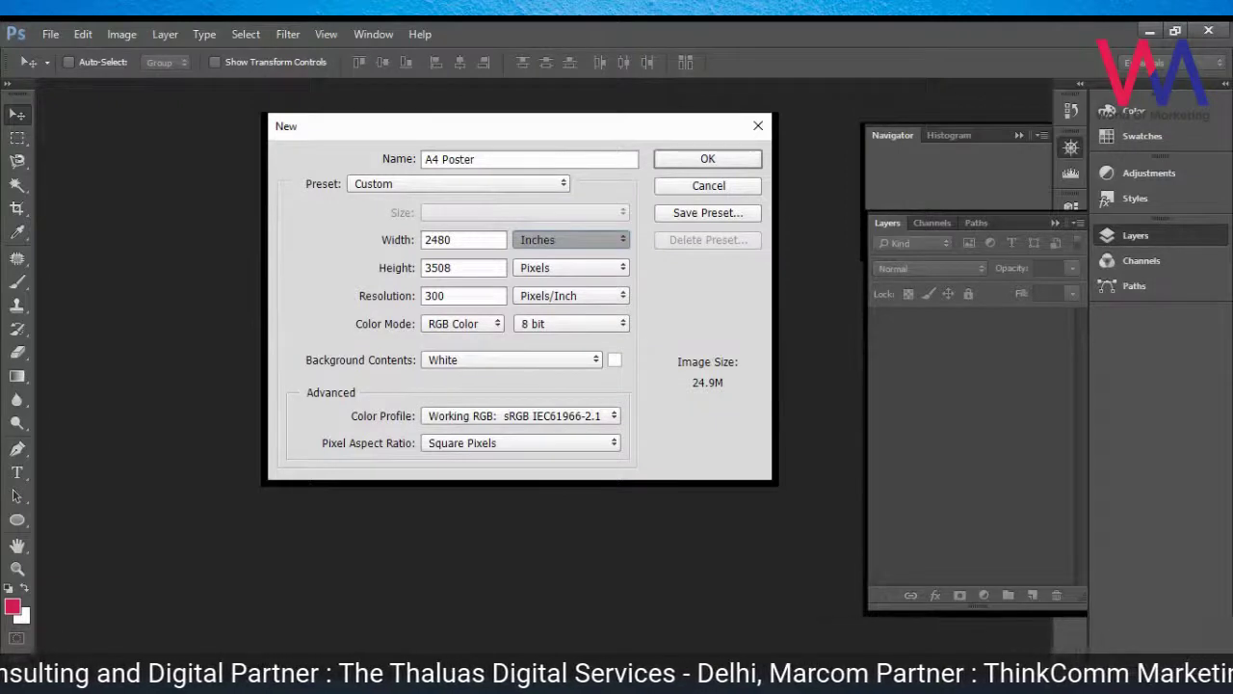
{"action": "key", "text": "Down"}
{"action": "key", "text": "Down"}
{"action": "key", "text": "Down"}
{"action": "key", "text": "Down"}
{"action": "key", "text": "Down"}
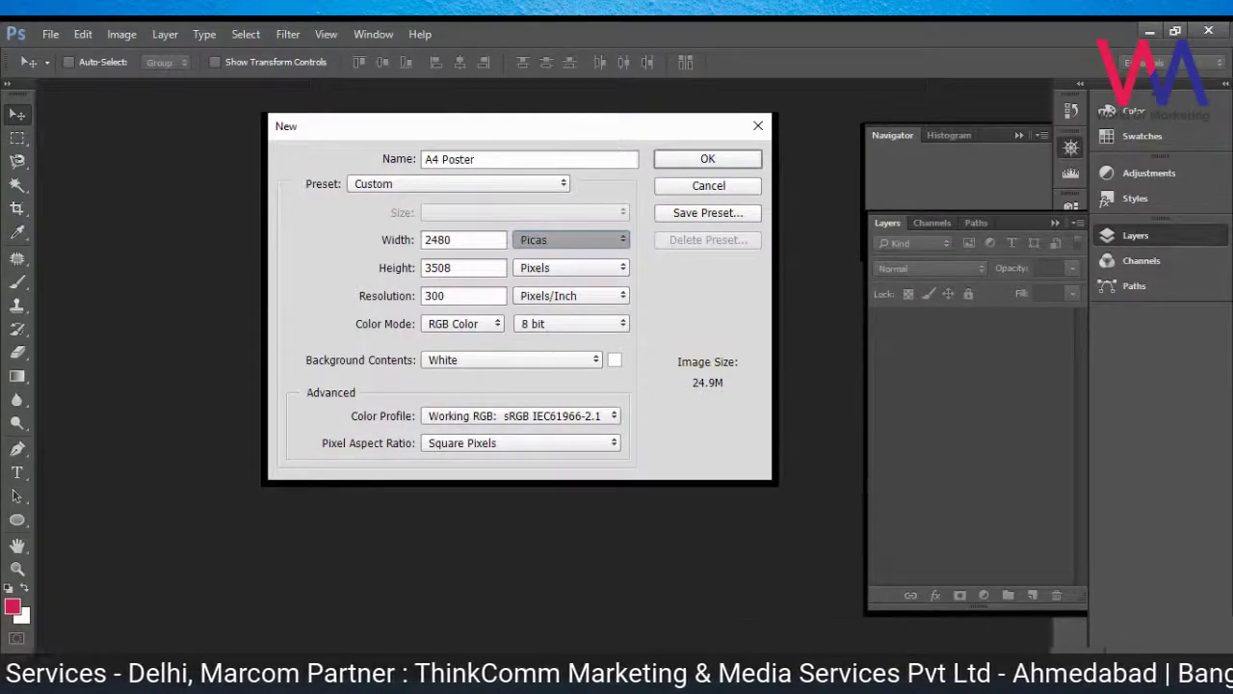
{"action": "key", "text": "Up"}
{"action": "key", "text": "Up"}
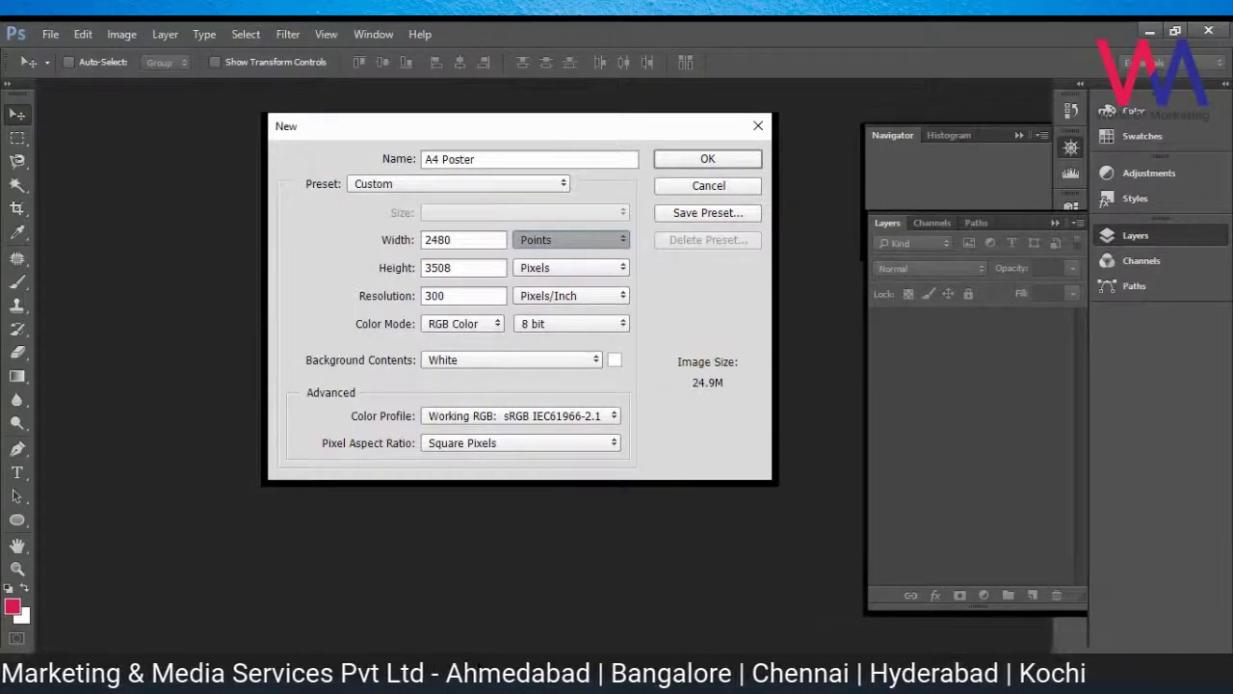
{"action": "key", "text": "Up"}
{"action": "key", "text": "Up"}
{"action": "key", "text": "Up"}
{"action": "key", "text": "Down"}
{"action": "key", "text": "Up"}
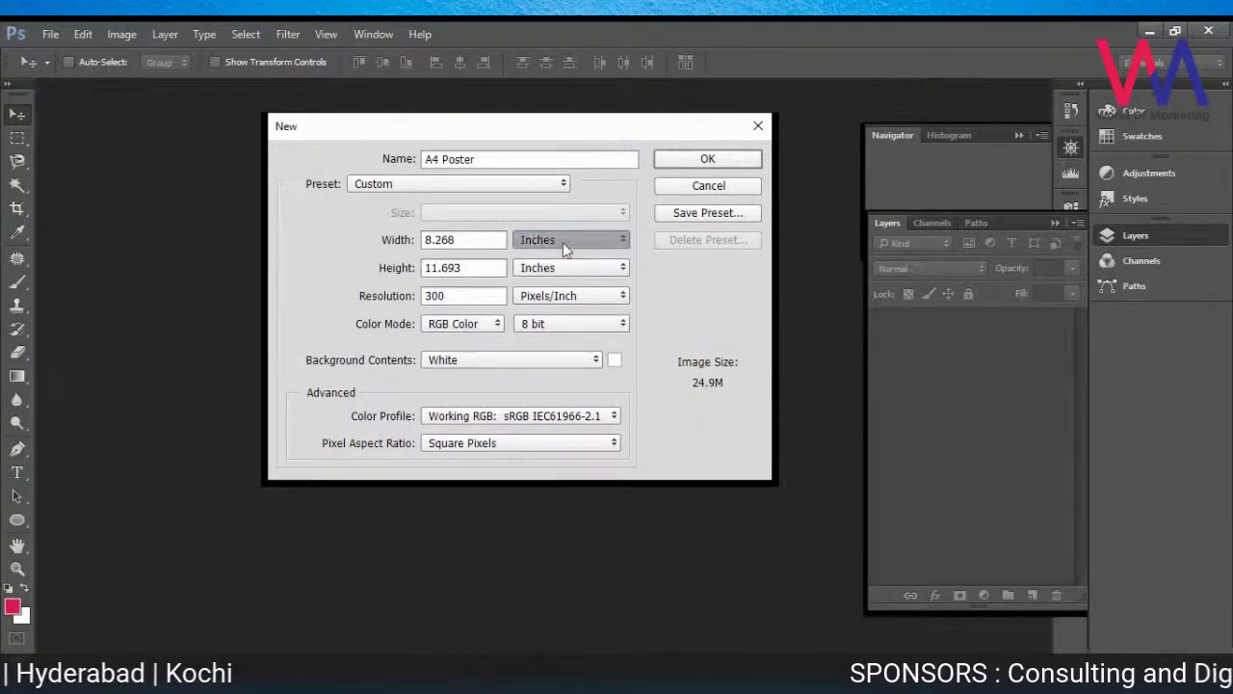
Step: Switch the document's width and height to millimeters and back to inches
{"action": "key", "text": "Down"}
{"action": "key", "text": "Down"}
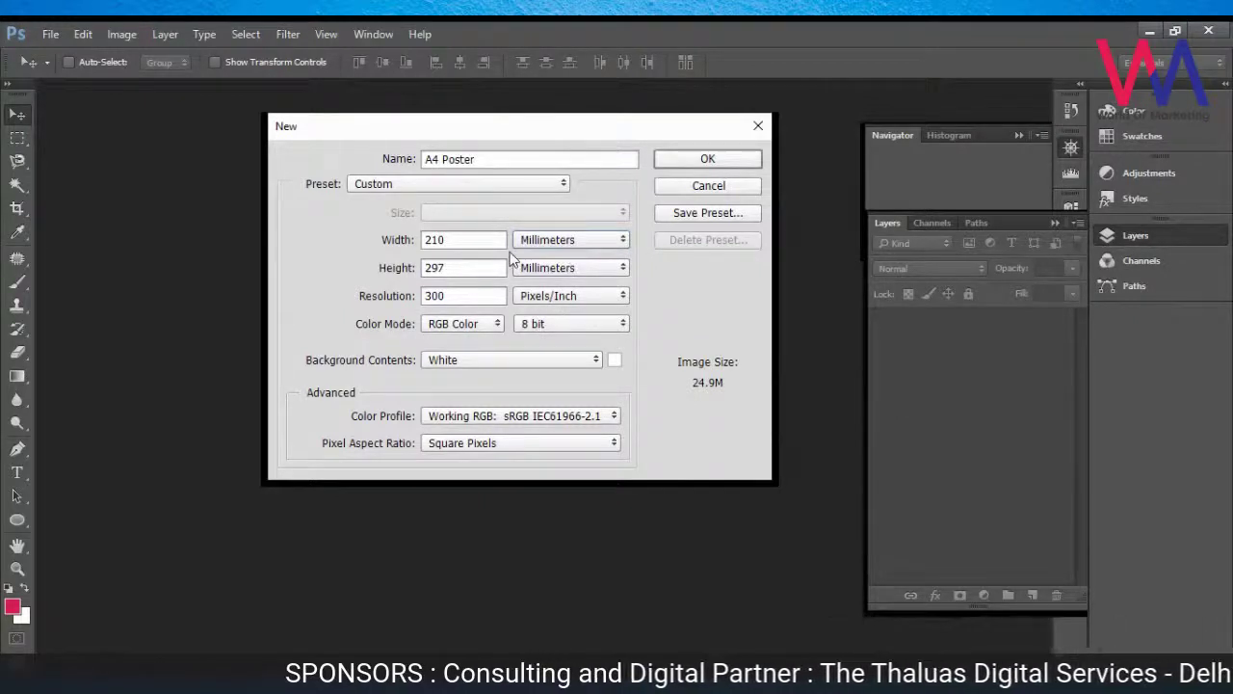
{"action": "scroll", "coordinate": [530, 242], "scroll_direction": "up", "scroll_amount": 1}
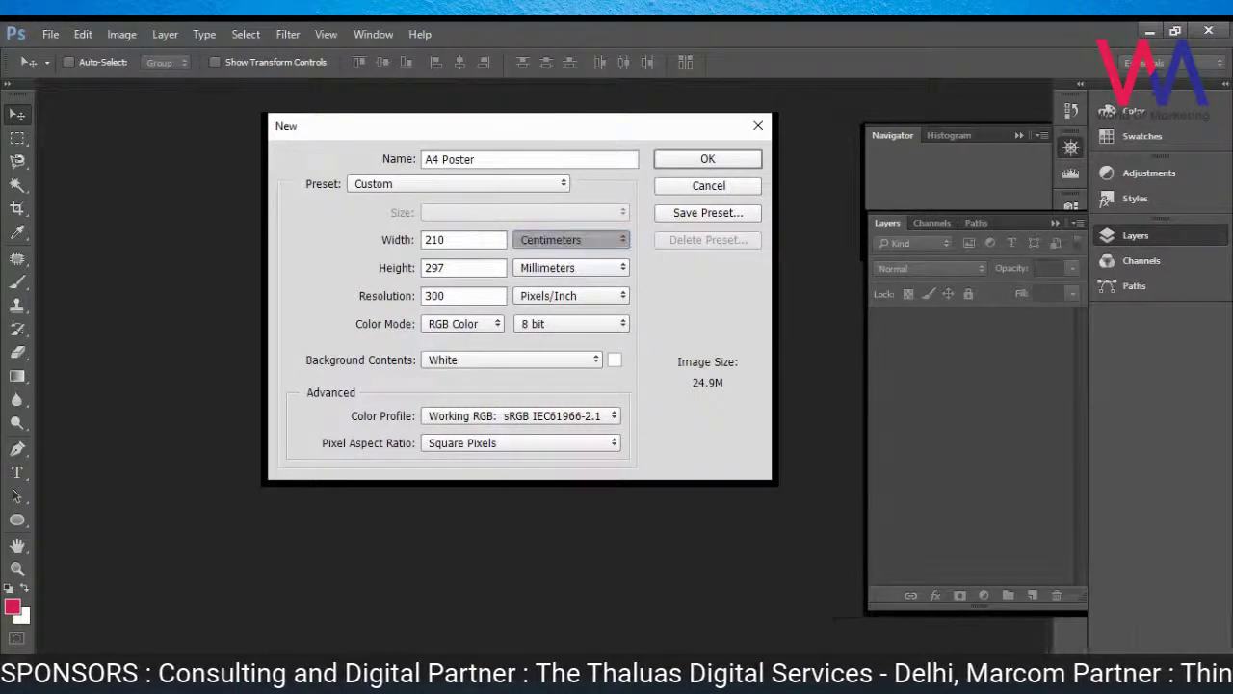
{"action": "key", "text": "Up"}
{"action": "key", "text": "Down"}
{"action": "key", "text": "Up"}
{"action": "left_click", "coordinate": [472, 268]}
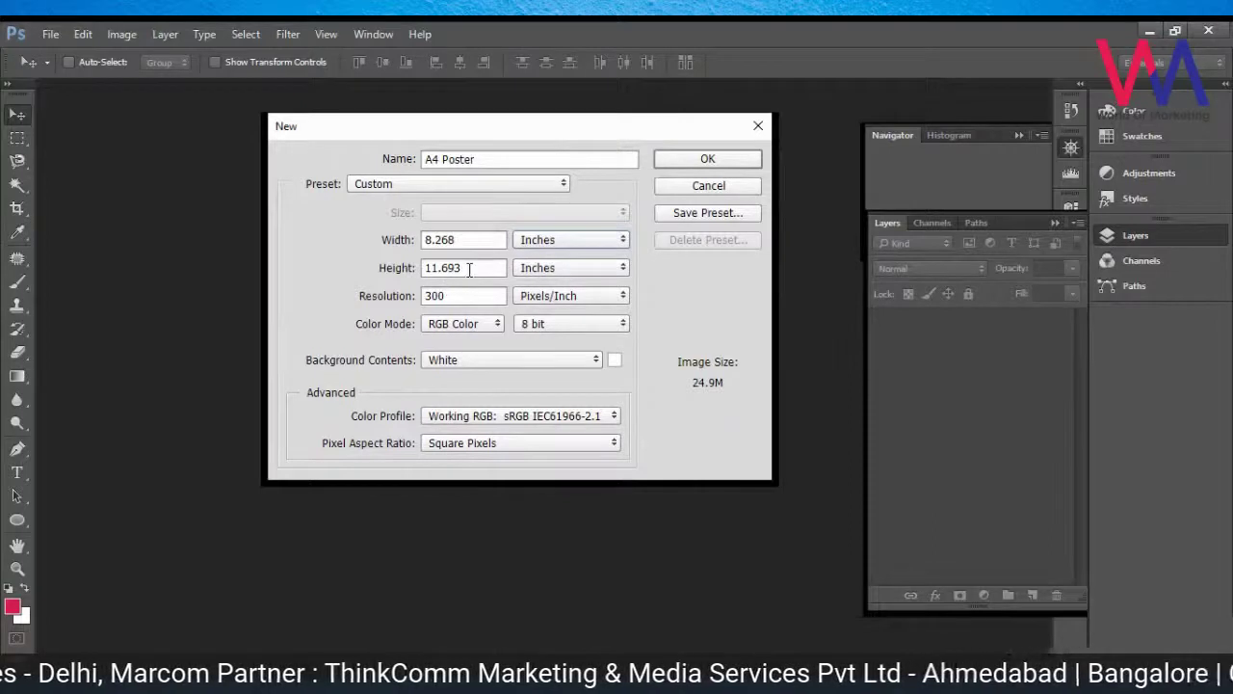
Step: Switch the document's width and height to centimeters and return them to millimeters
{"action": "left_click", "coordinate": [534, 244]}
{"action": "left_click", "coordinate": [562, 289]}
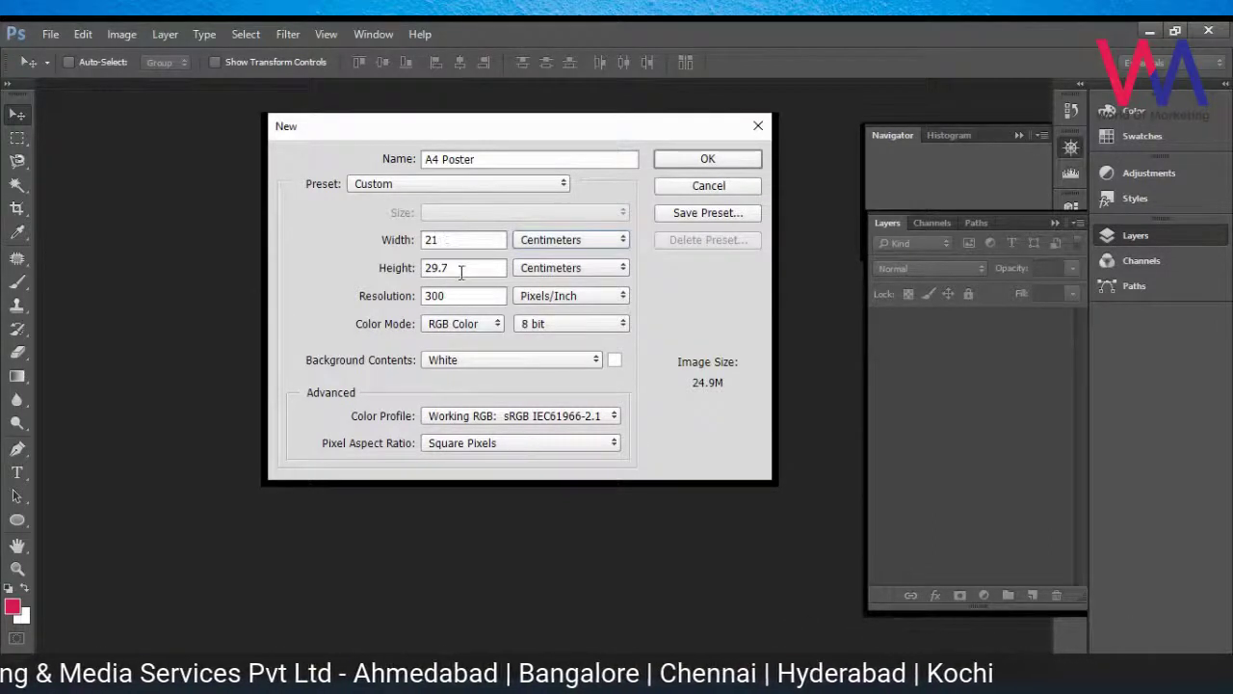
{"action": "left_click", "coordinate": [562, 235]}
{"action": "left_click", "coordinate": [558, 293]}
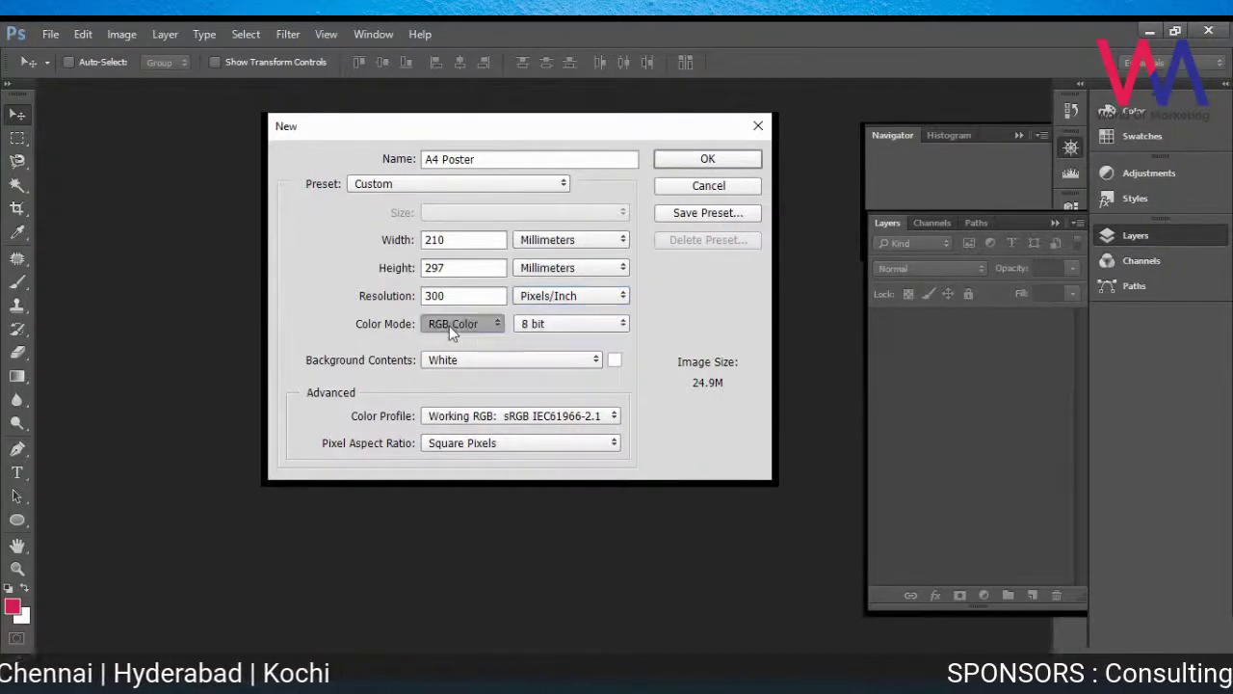
Step: Go through the color mode options for the new document, including RGB Color, CMYK Color, Grayscale, Bitmap and Lab Color
{"action": "scroll", "coordinate": [449, 325], "scroll_direction": "down", "scroll_amount": 2}
{"action": "scroll", "coordinate": [449, 326], "scroll_direction": "up", "scroll_amount": 1}
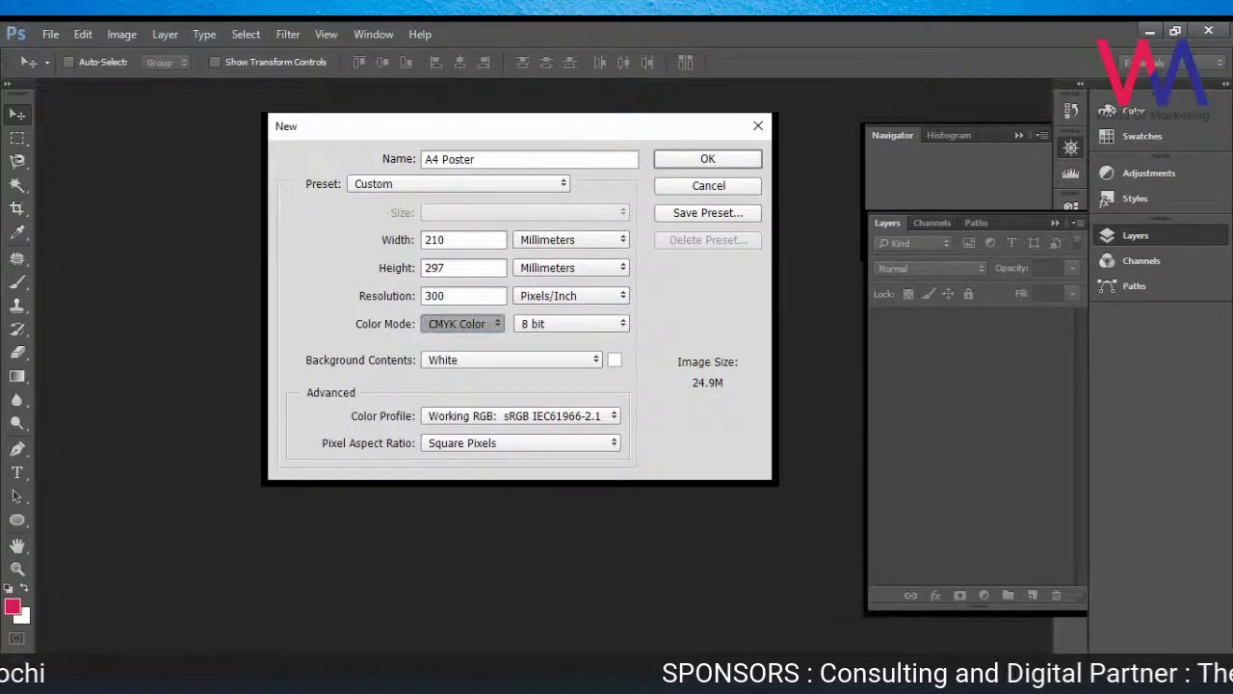
{"action": "scroll", "coordinate": [449, 326], "scroll_direction": "up", "scroll_amount": 1}
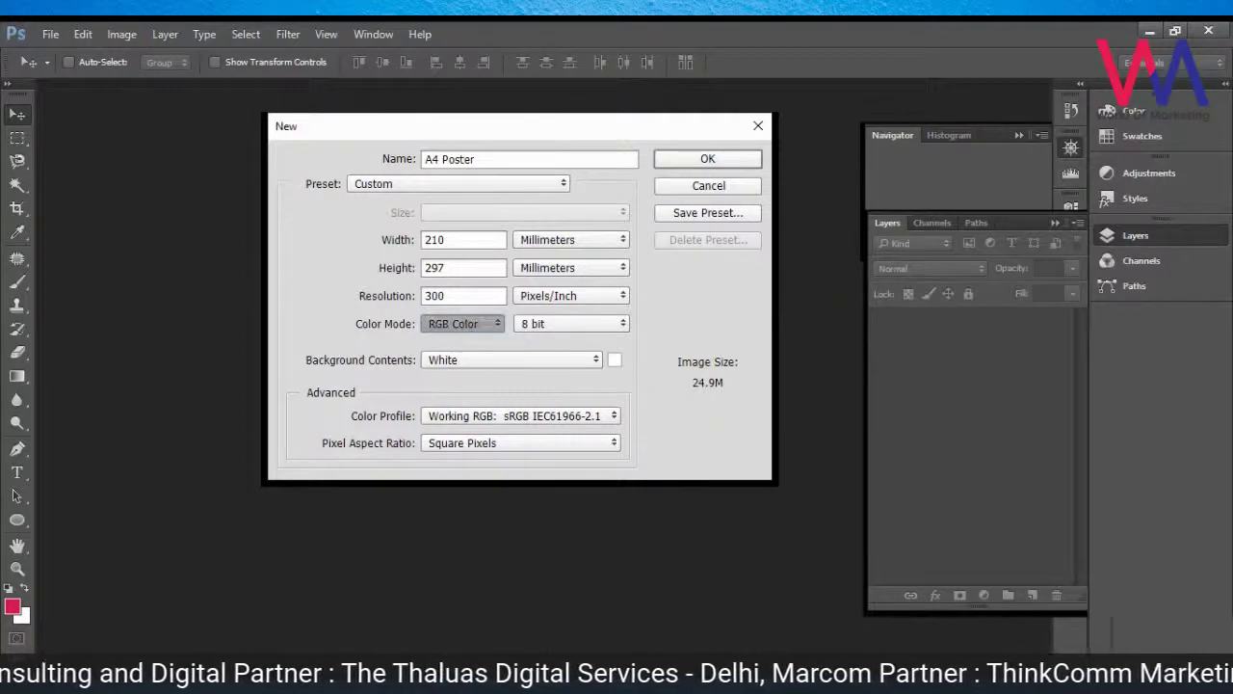
{"action": "key", "text": "Down"}
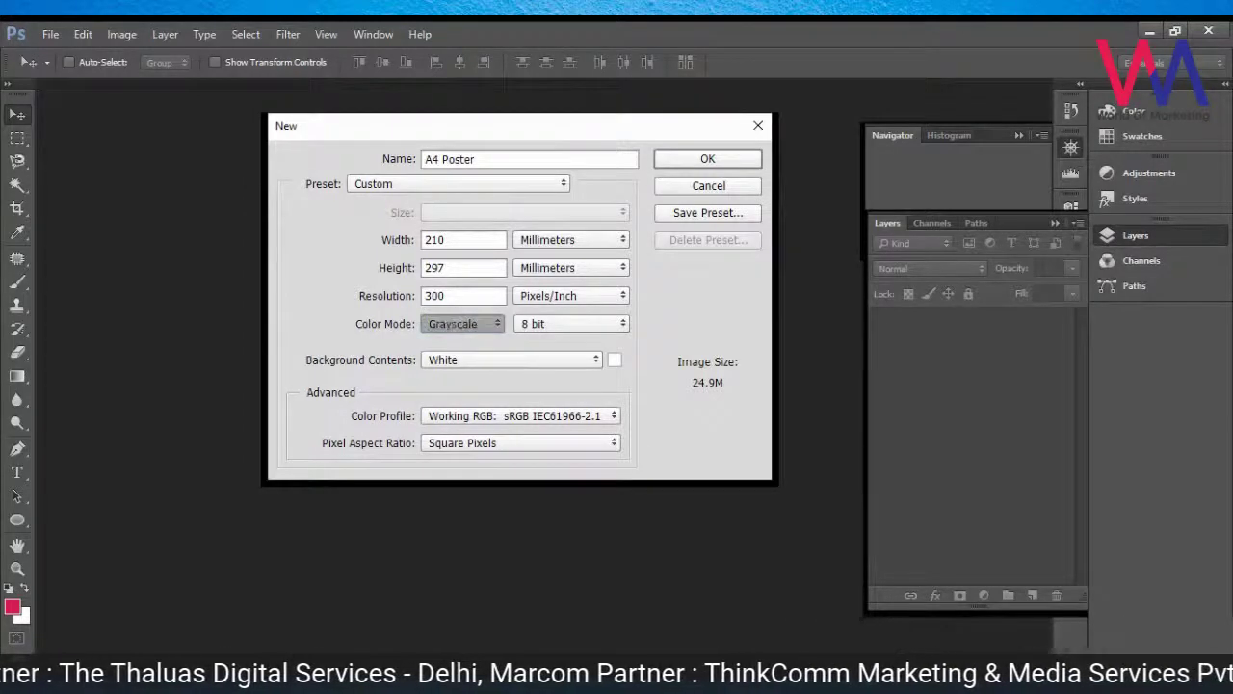
{"action": "key", "text": "Up"}
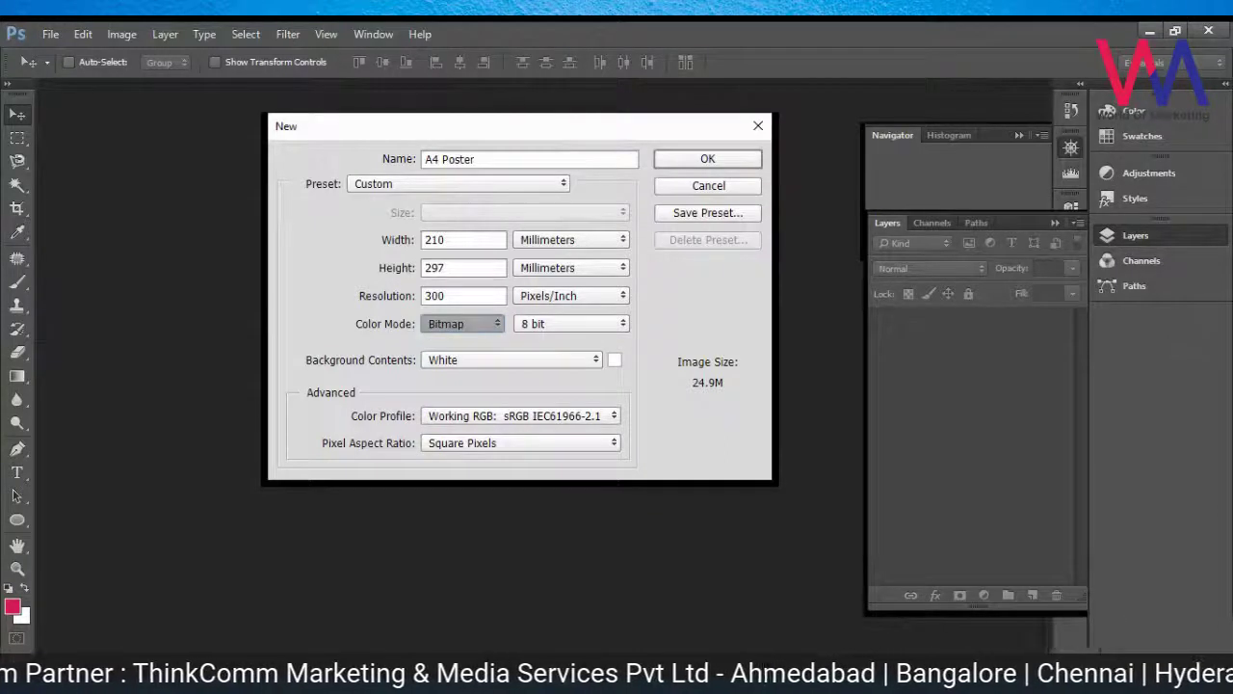
{"action": "key", "text": "Down"}
{"action": "key", "text": "Down"}
{"action": "key", "text": "Down"}
{"action": "key", "text": "Down"}
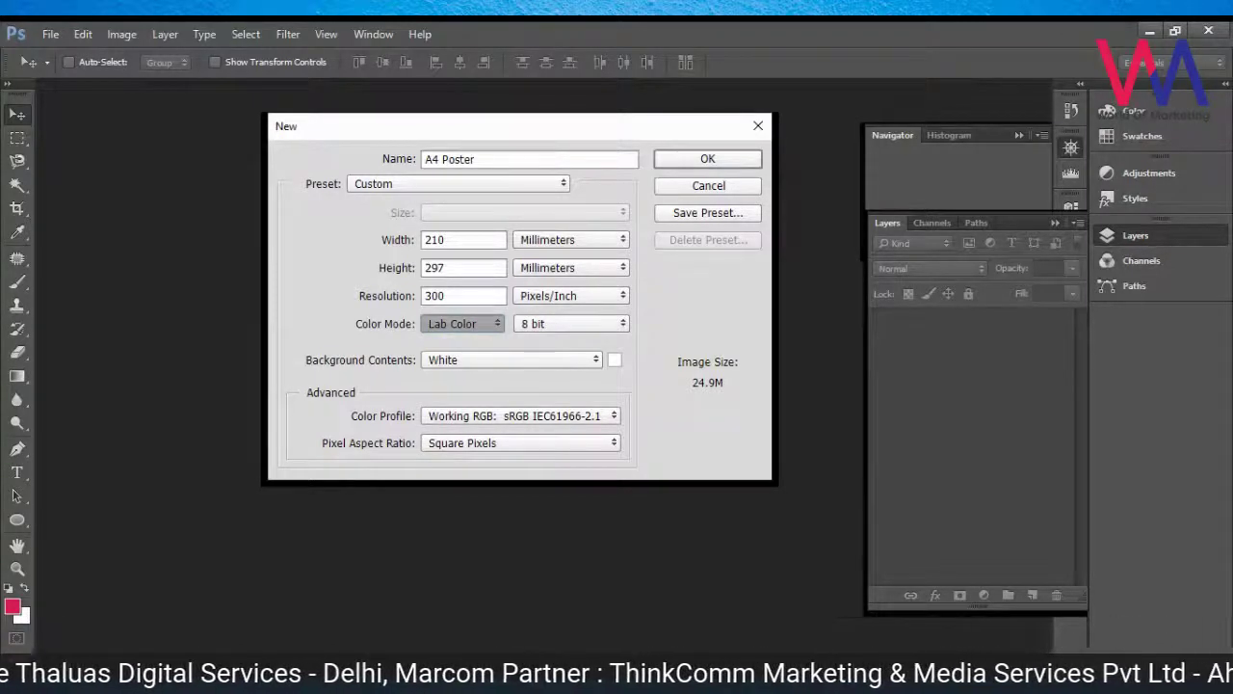
Step: Set the color mode to CMYK Color, keep the background contents White and create the A4 Poster document
{"action": "key", "text": "Up"}
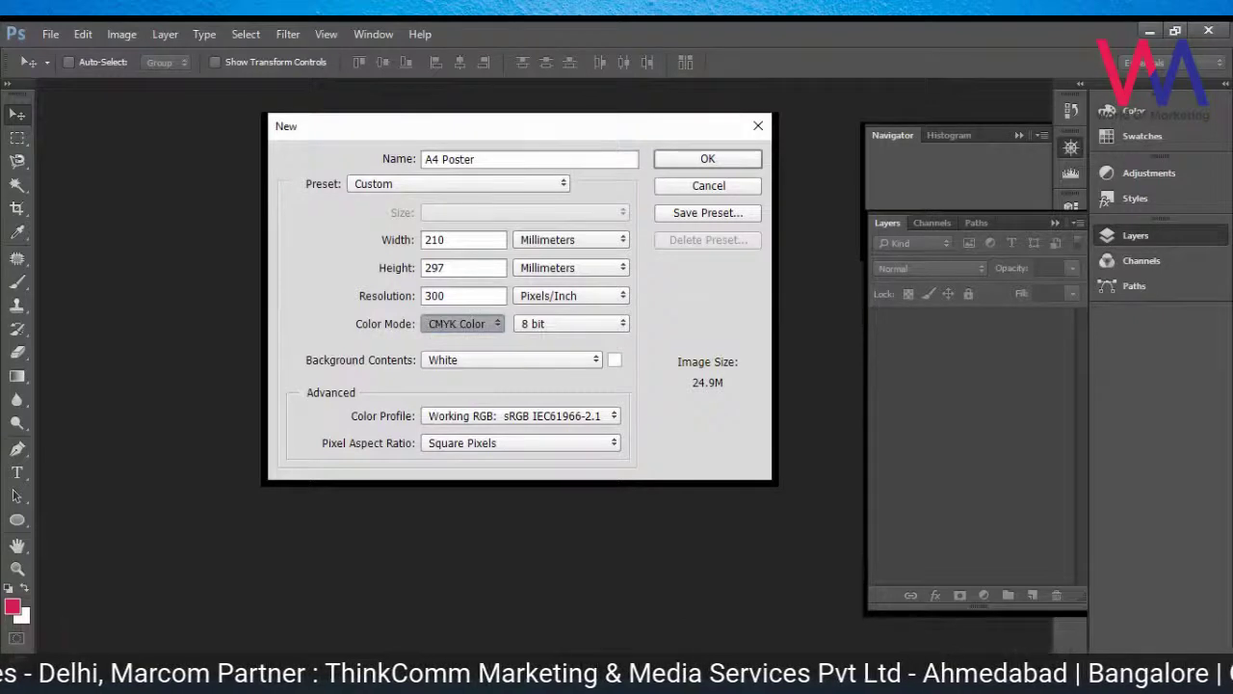
{"action": "left_click", "coordinate": [476, 380]}
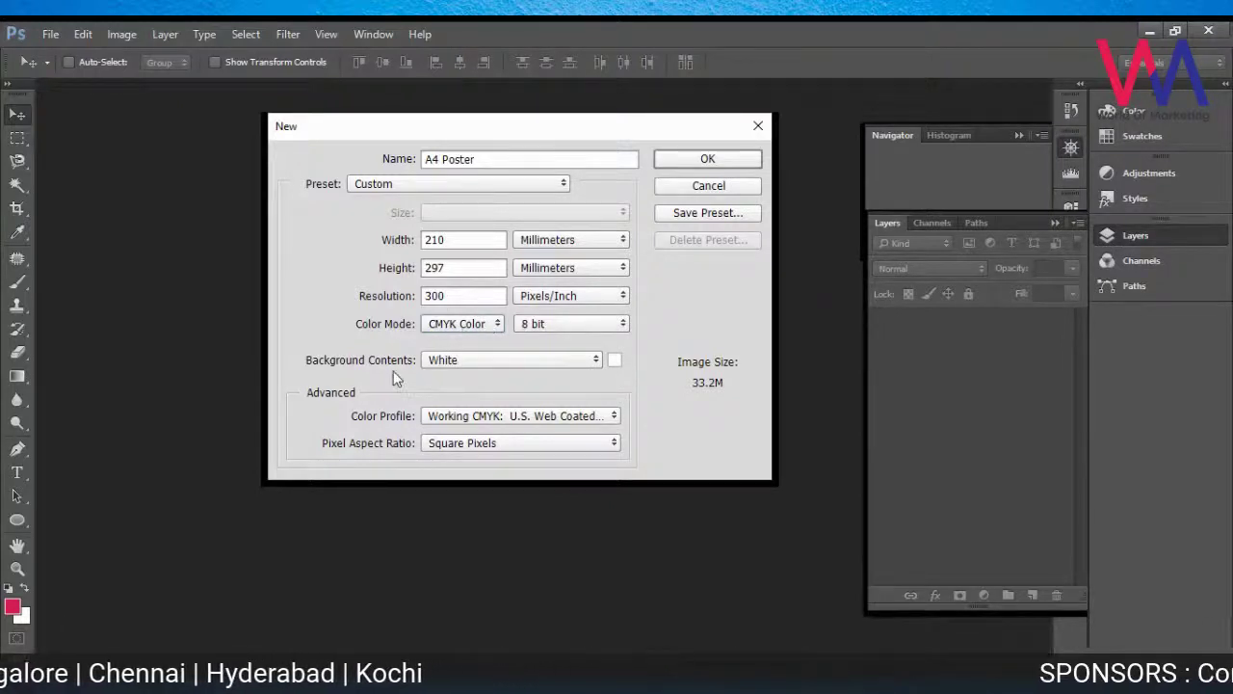
{"action": "left_click", "coordinate": [461, 360]}
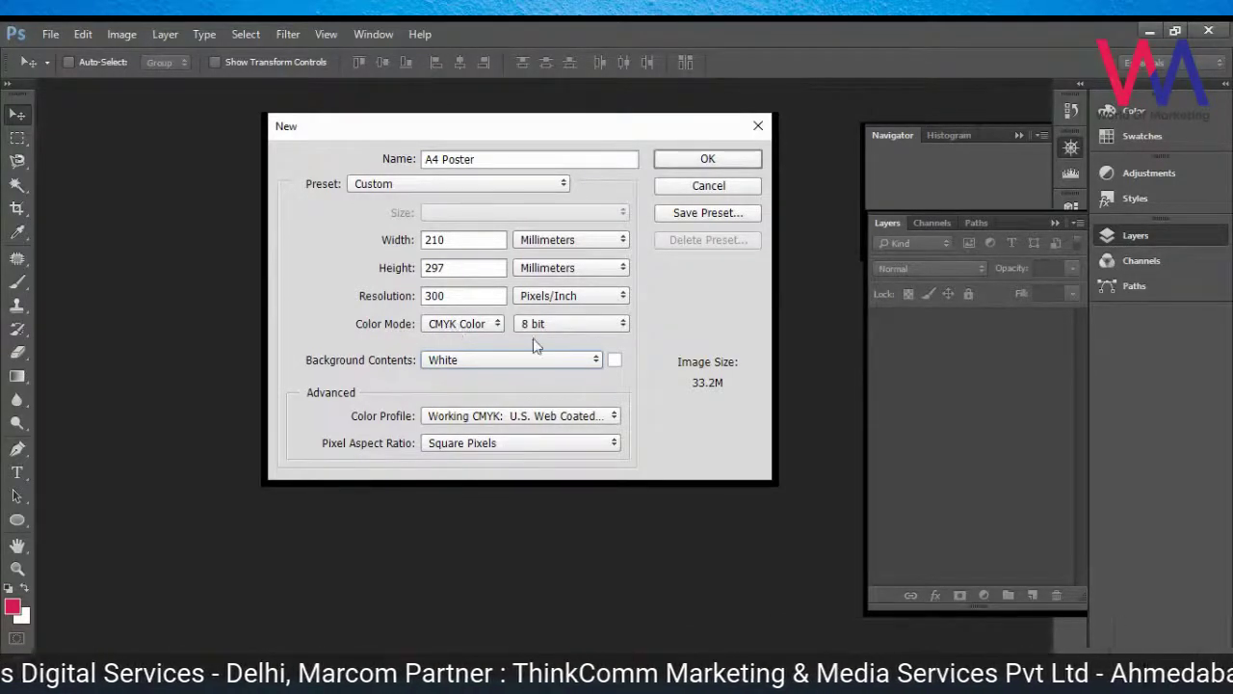
{"action": "left_click", "coordinate": [690, 160]}
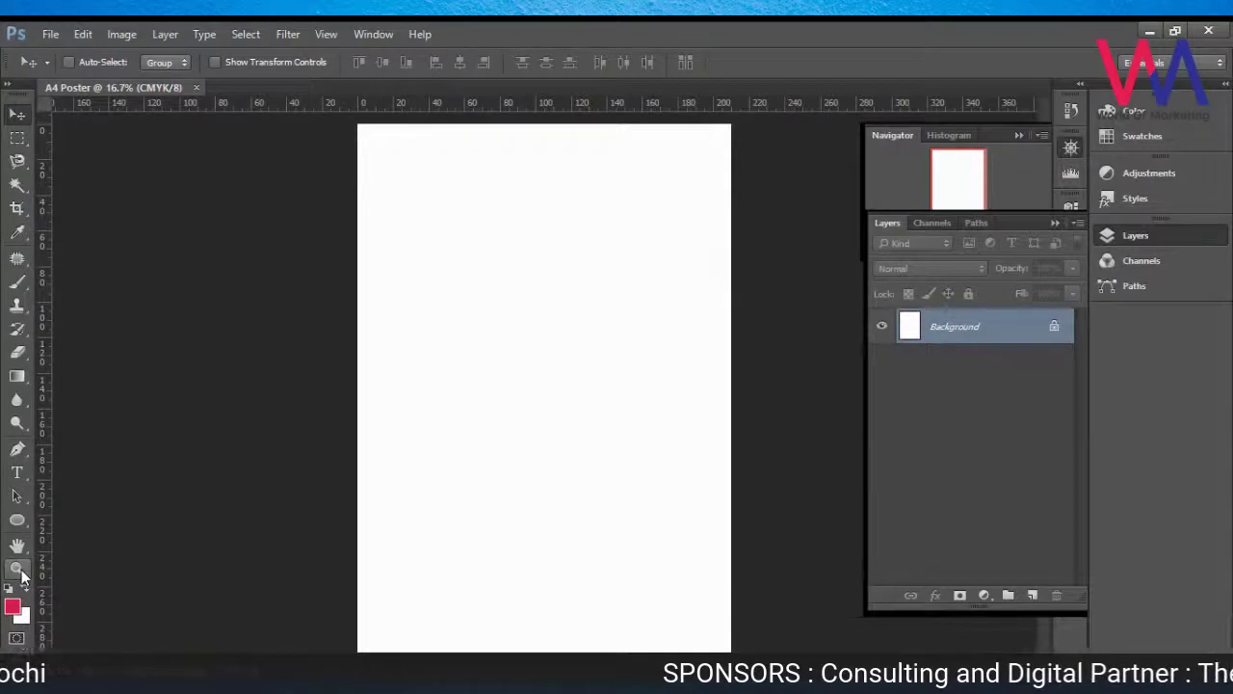
Step: Try out the Rectangular Marquee, Eyedropper, Gradient and Blur tools in turn to view their options
{"action": "left_click", "coordinate": [17, 140]}
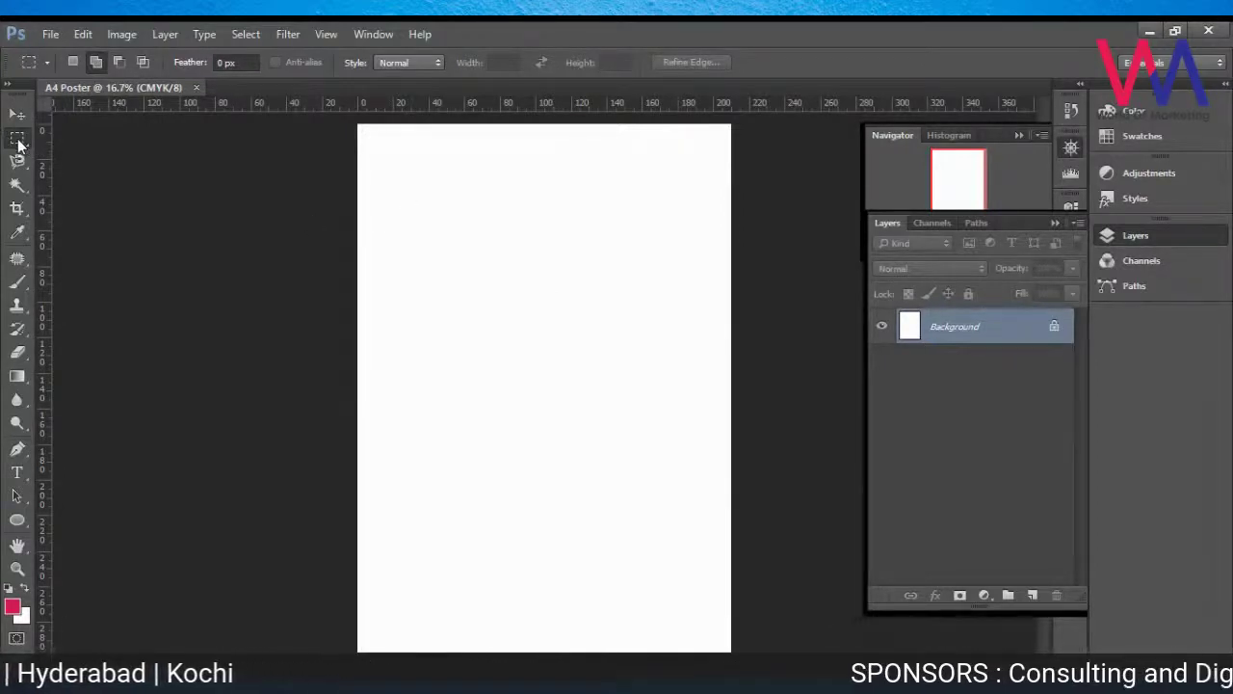
{"action": "left_click", "coordinate": [18, 144]}
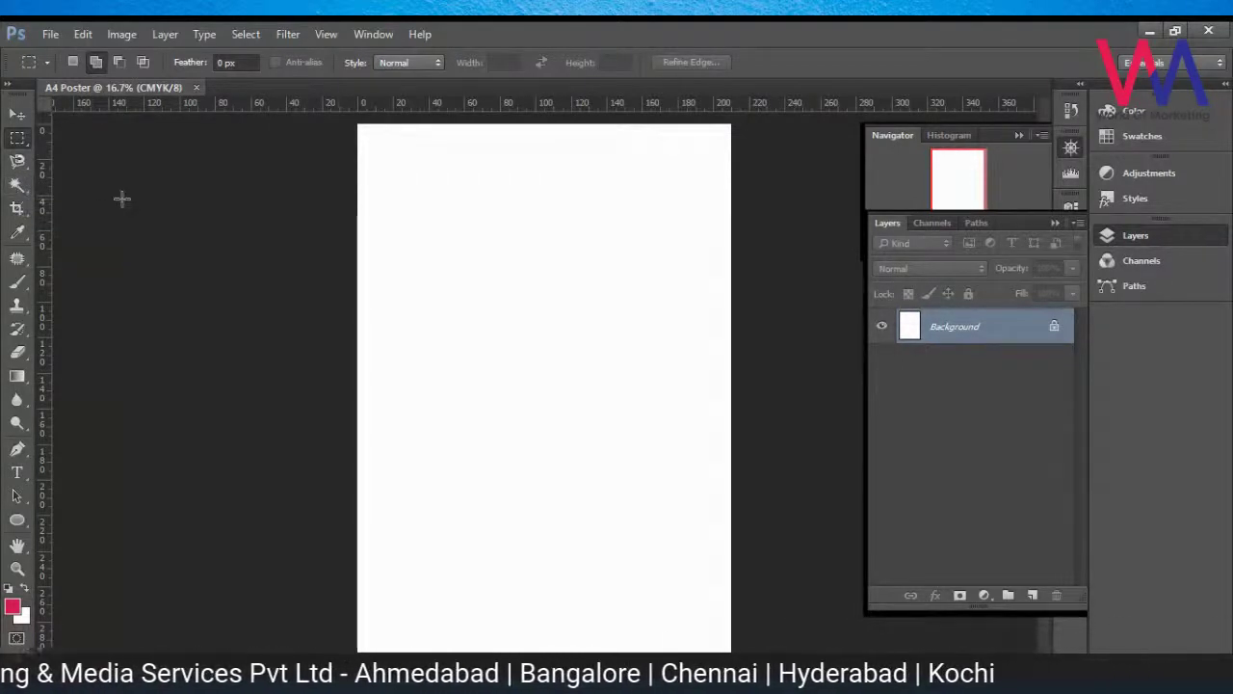
{"action": "left_click", "coordinate": [20, 235]}
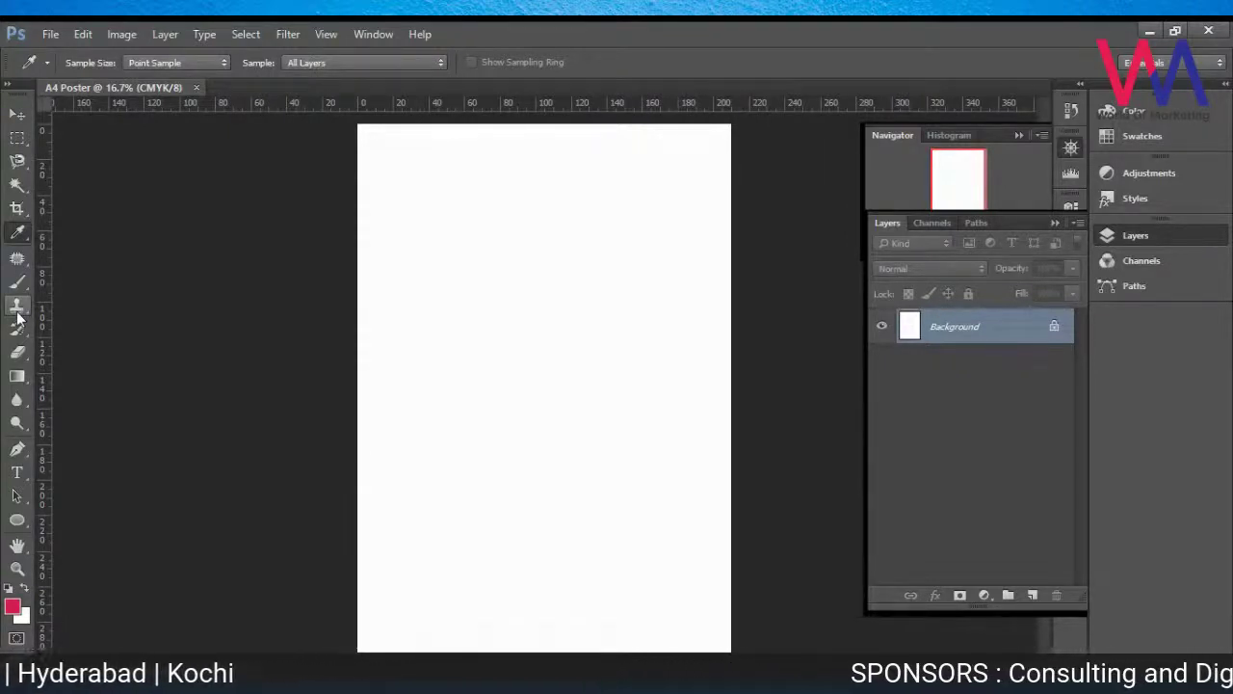
{"action": "left_click", "coordinate": [15, 379]}
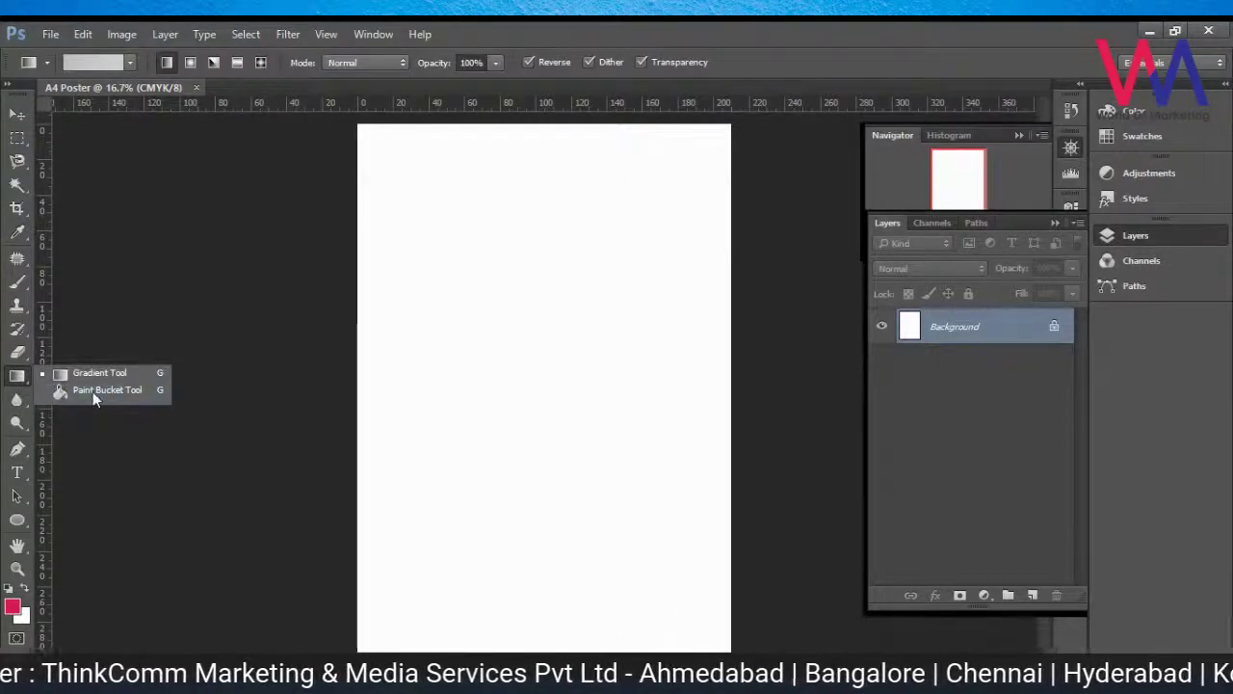
{"action": "left_click", "coordinate": [17, 403]}
{"action": "left_click", "coordinate": [17, 403]}
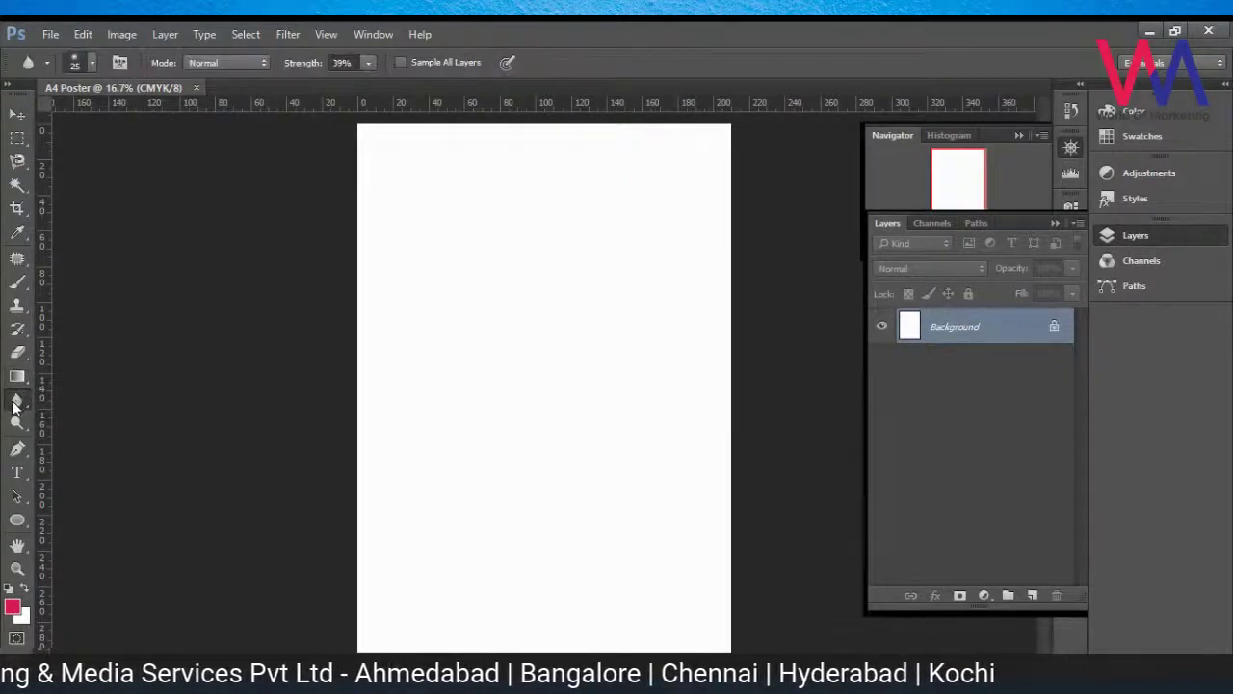
Step: Draw a closed curved path with three anchor points in the middle of the page using the Pen tool
{"action": "left_click", "coordinate": [20, 455]}
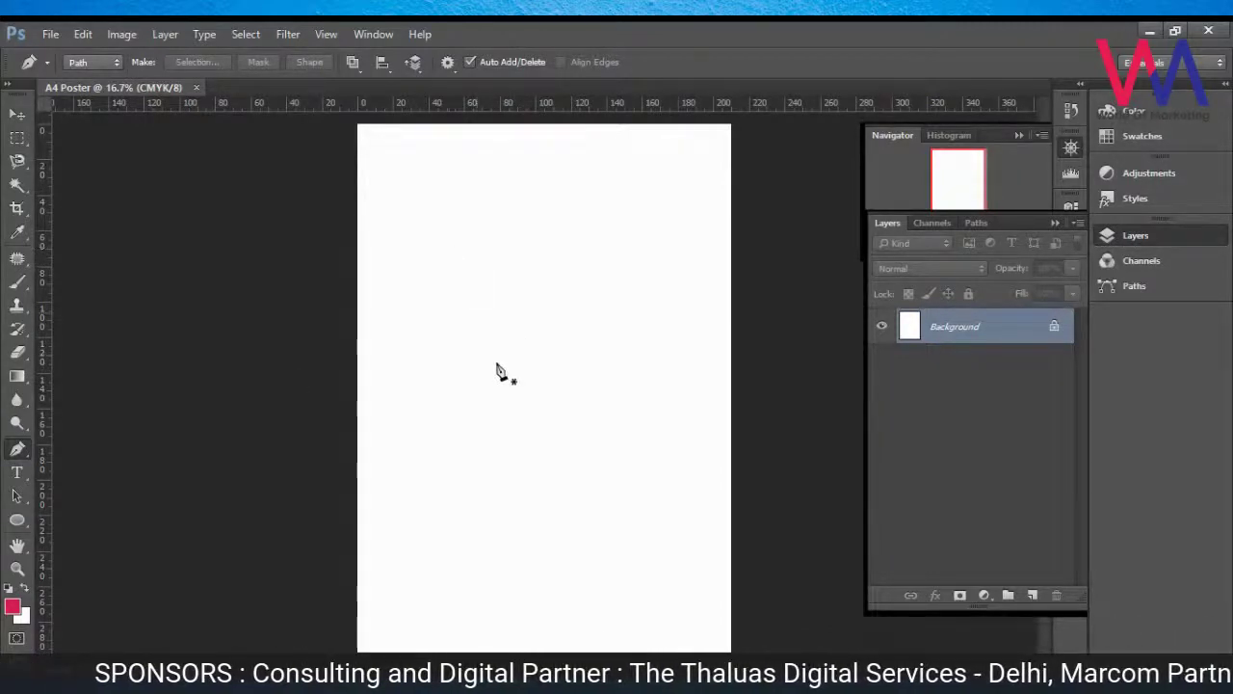
{"action": "left_click", "coordinate": [495, 226]}
{"action": "left_click_drag", "start_coordinate": [597, 318], "coordinate": [548, 454]}
{"action": "left_click_drag", "start_coordinate": [478, 474], "coordinate": [452, 393]}
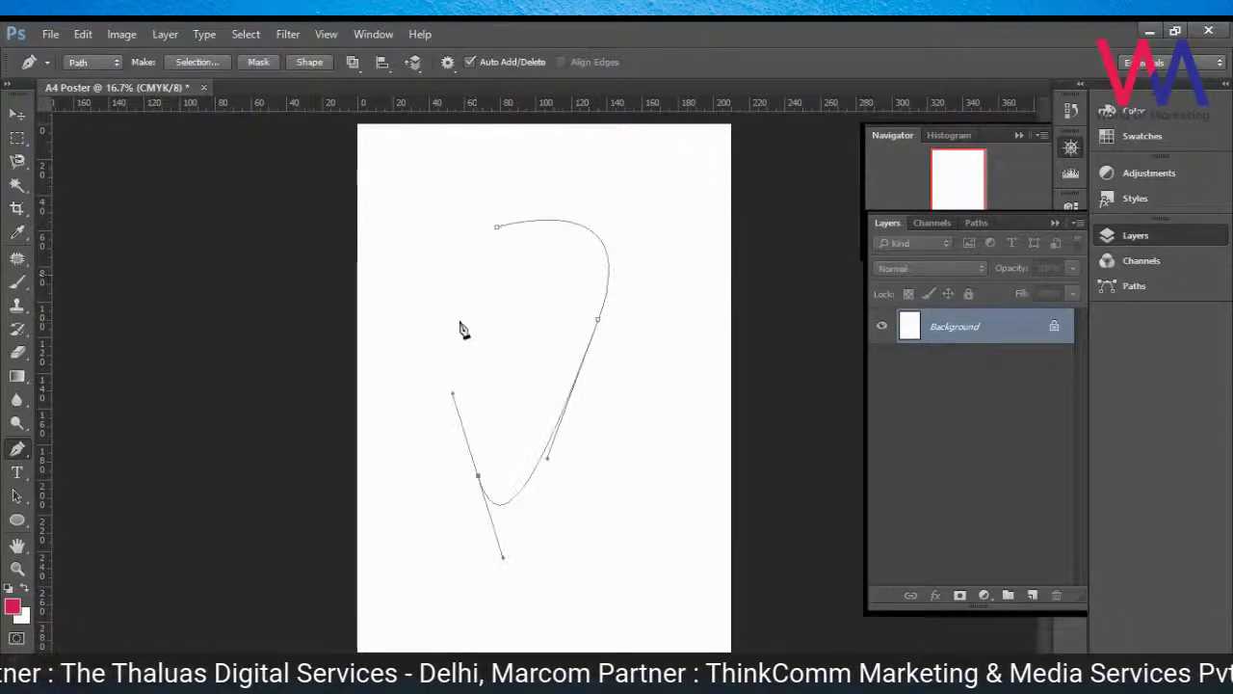
{"action": "left_click", "coordinate": [496, 227]}
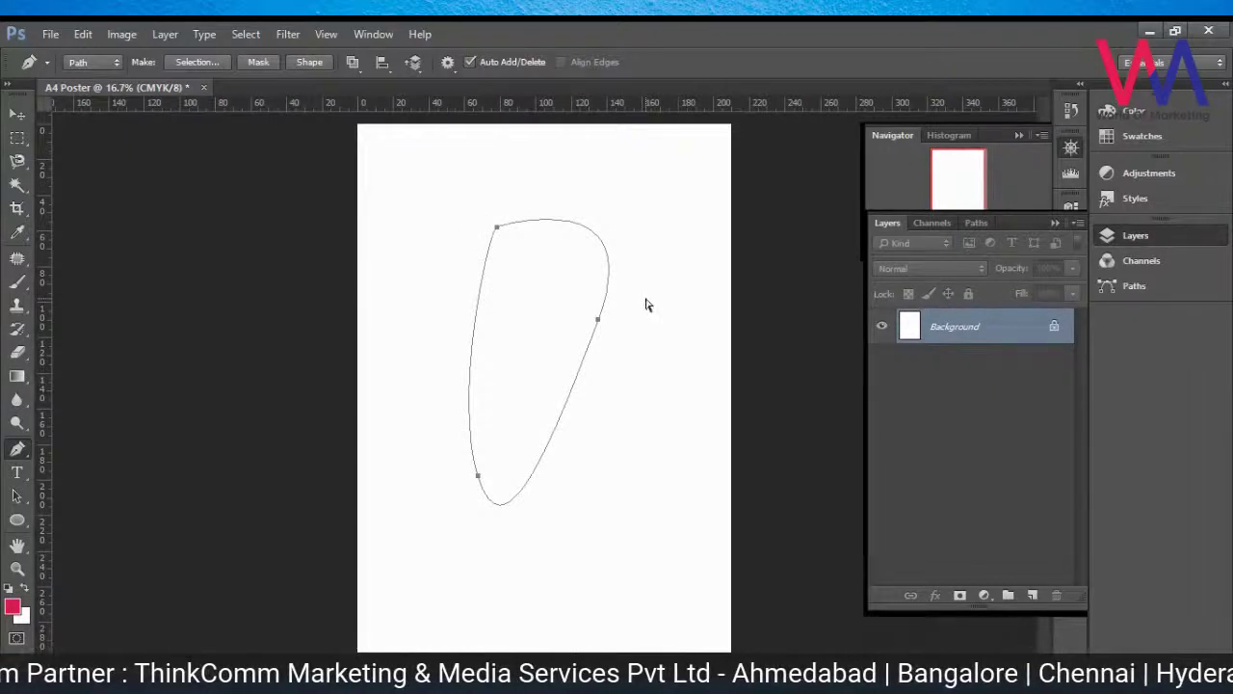
Step: Undo all anchor points of the curved path so the page is empty
{"action": "key", "text": "ctrl+z"}
{"action": "key", "text": "ctrl+alt+z"}
{"action": "key", "text": "ctrl+alt+z"}
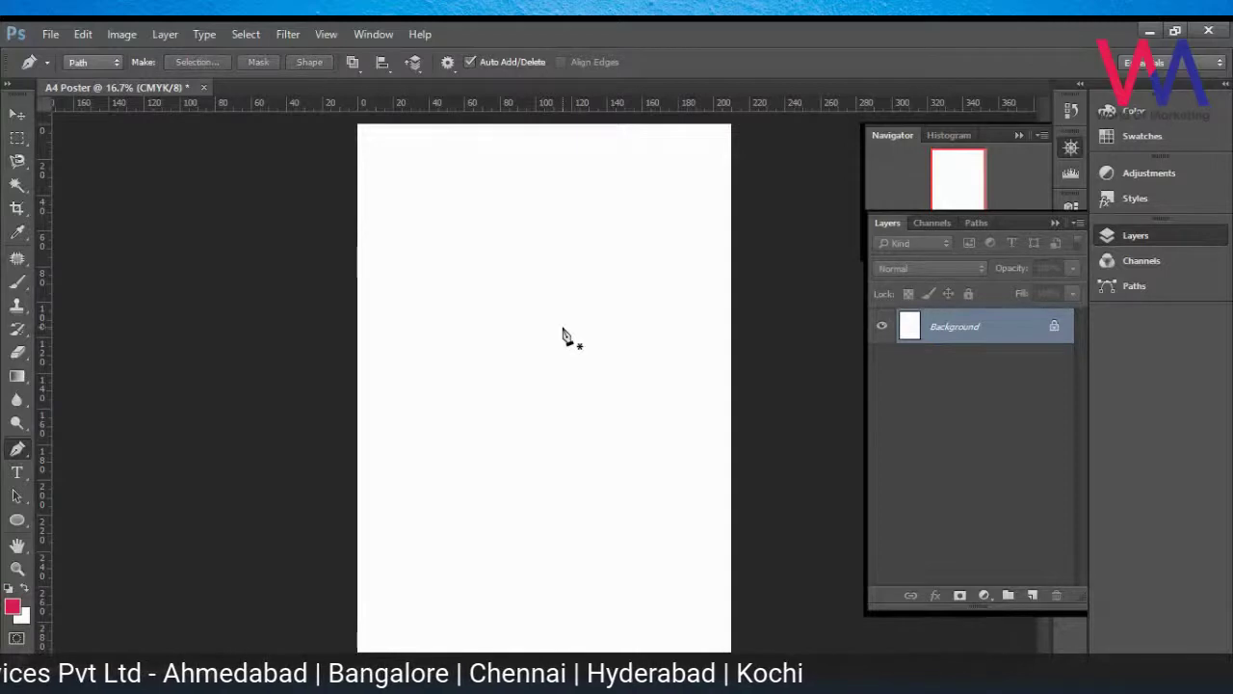
Step: Add the sample text "sdfd" to the upper half of the page with the Type tool and discard it
{"action": "left_click", "coordinate": [16, 471]}
{"action": "left_click", "coordinate": [515, 286]}
{"action": "type", "text": "sdf"}
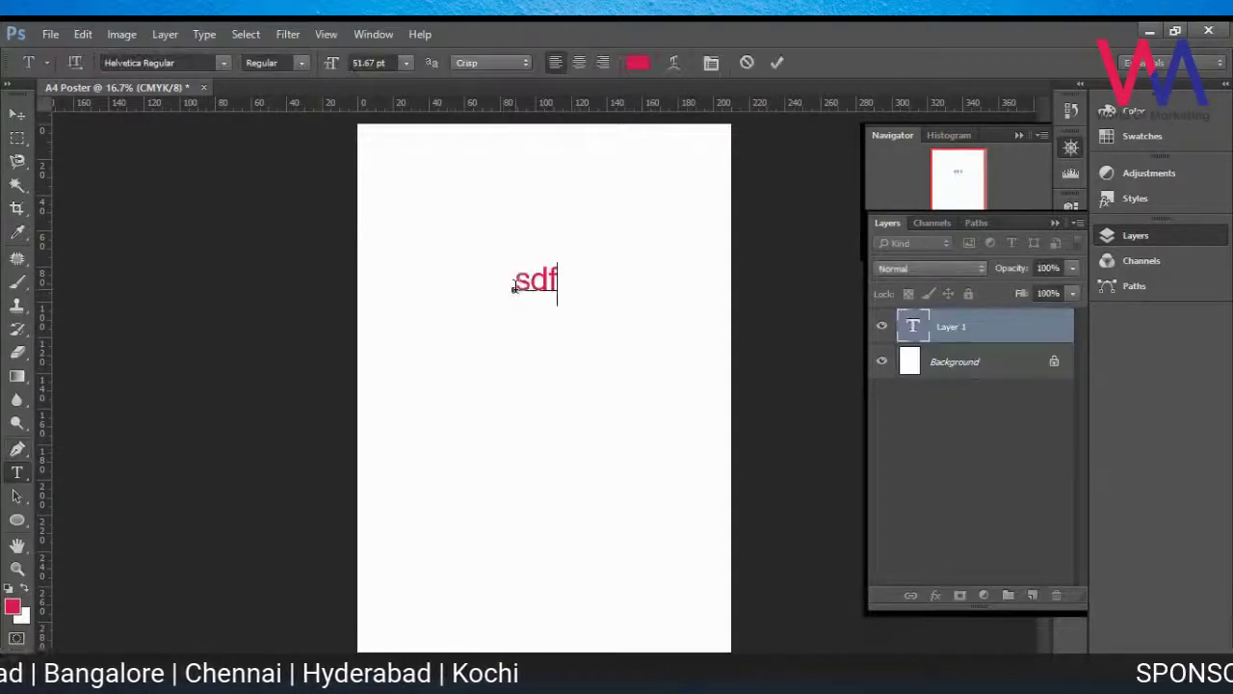
{"action": "type", "text": "d"}
{"action": "key", "text": "ctrl+Return"}
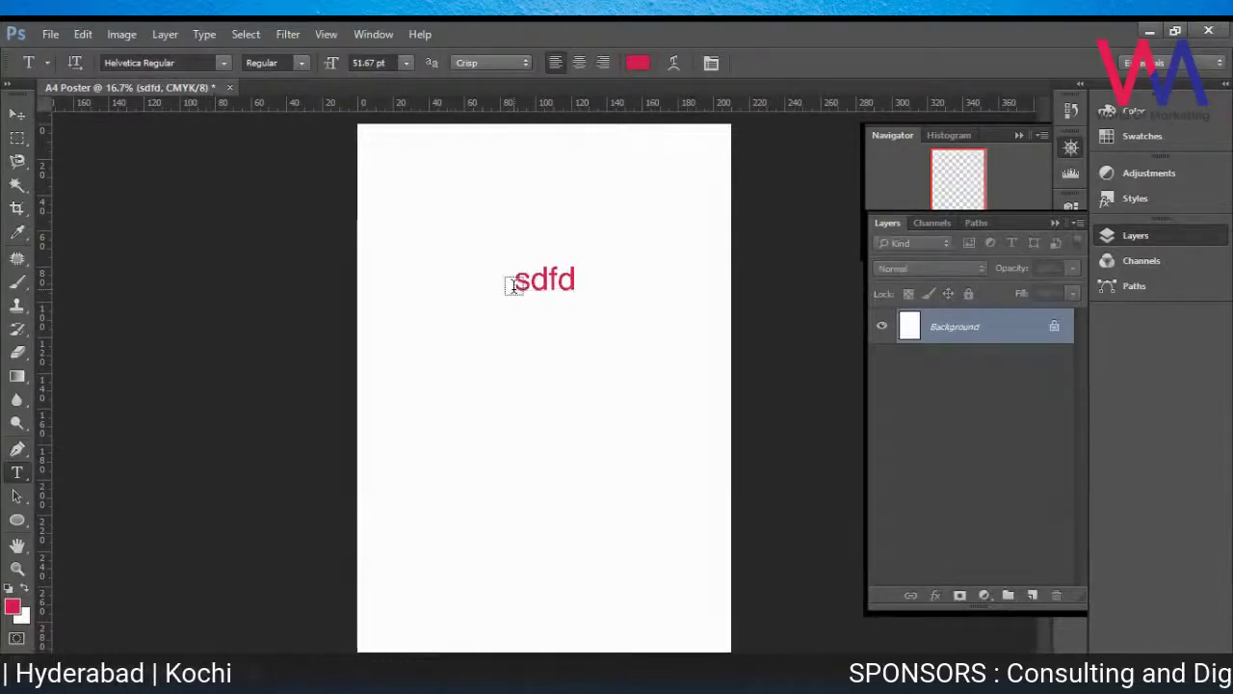
{"action": "key", "text": "Escape"}
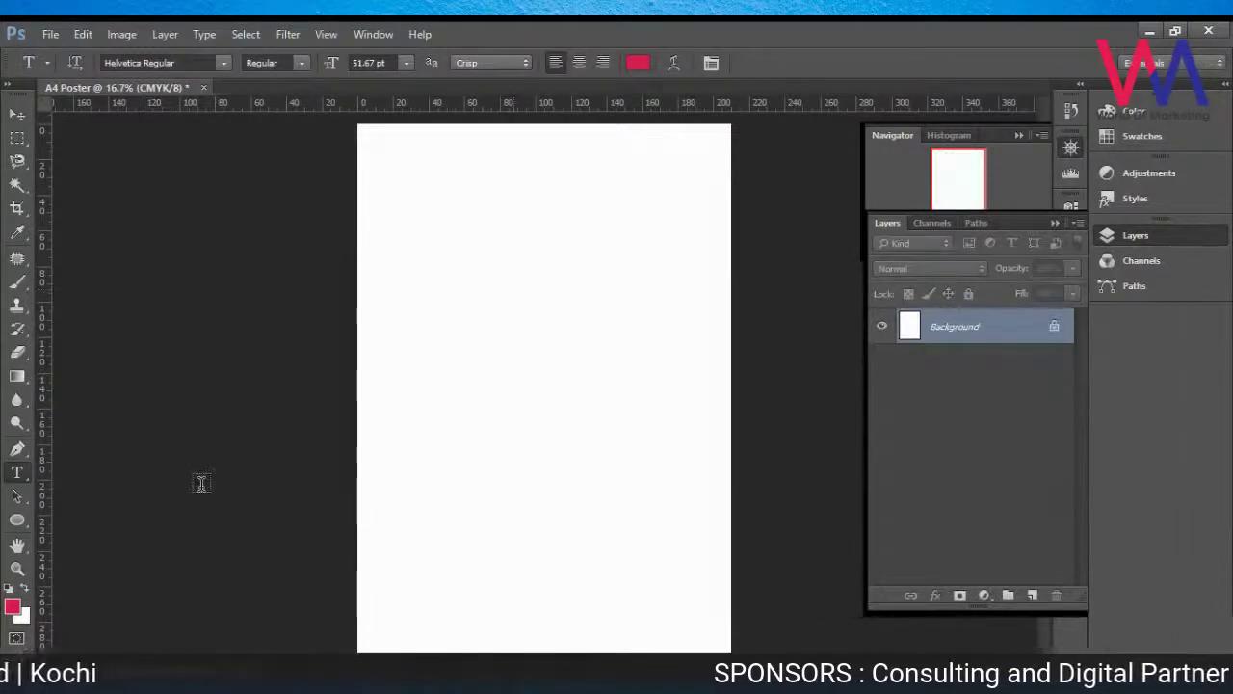
Step: Switch through the Path Selection, Move and Rectangular Marquee tools and return to the Move tool
{"action": "left_click", "coordinate": [20, 508]}
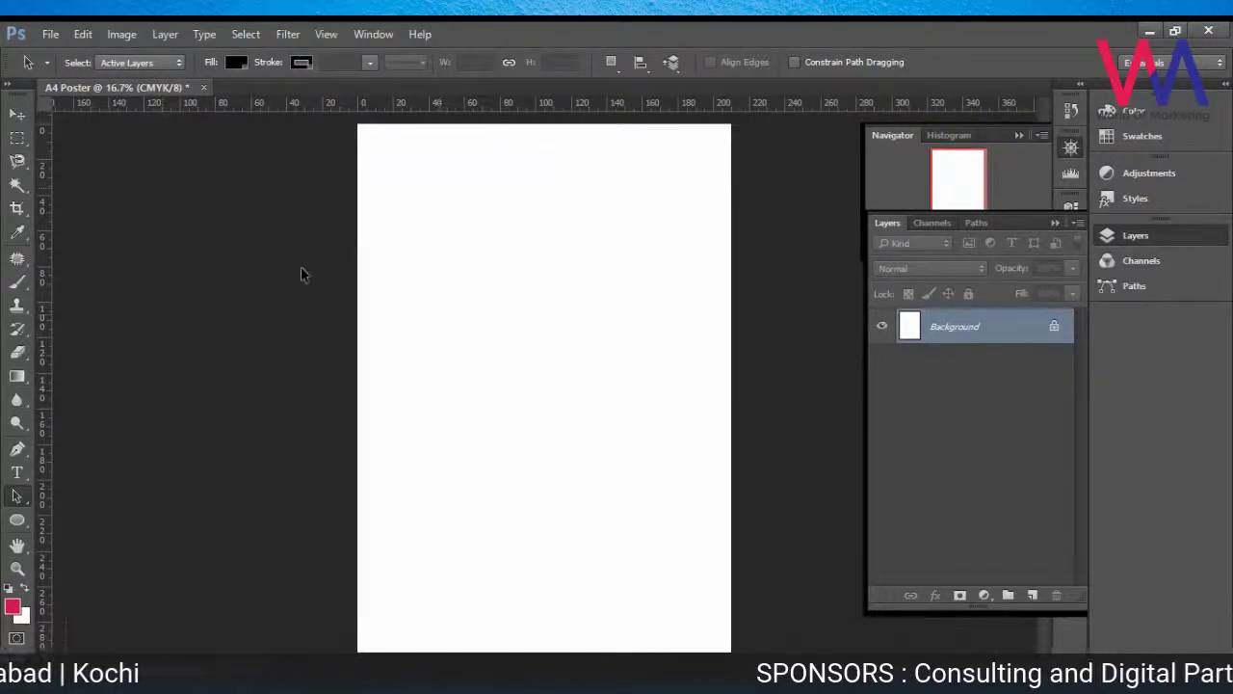
{"action": "left_click", "coordinate": [17, 119]}
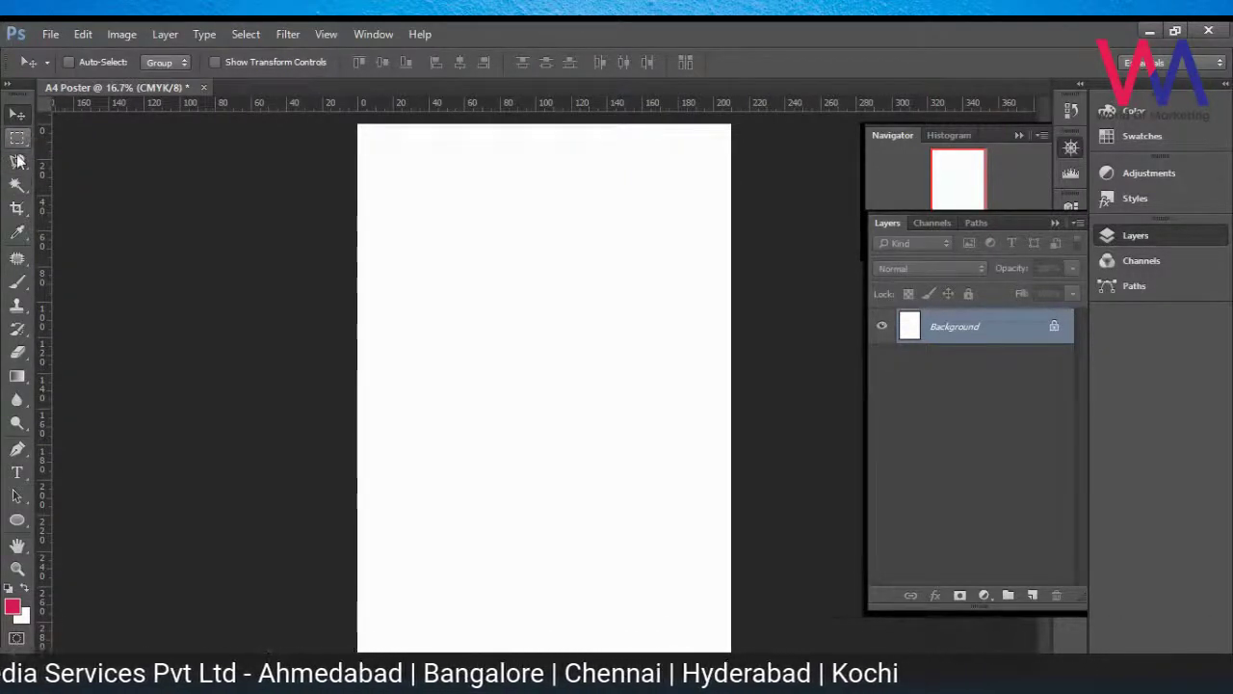
{"action": "left_click", "coordinate": [18, 138]}
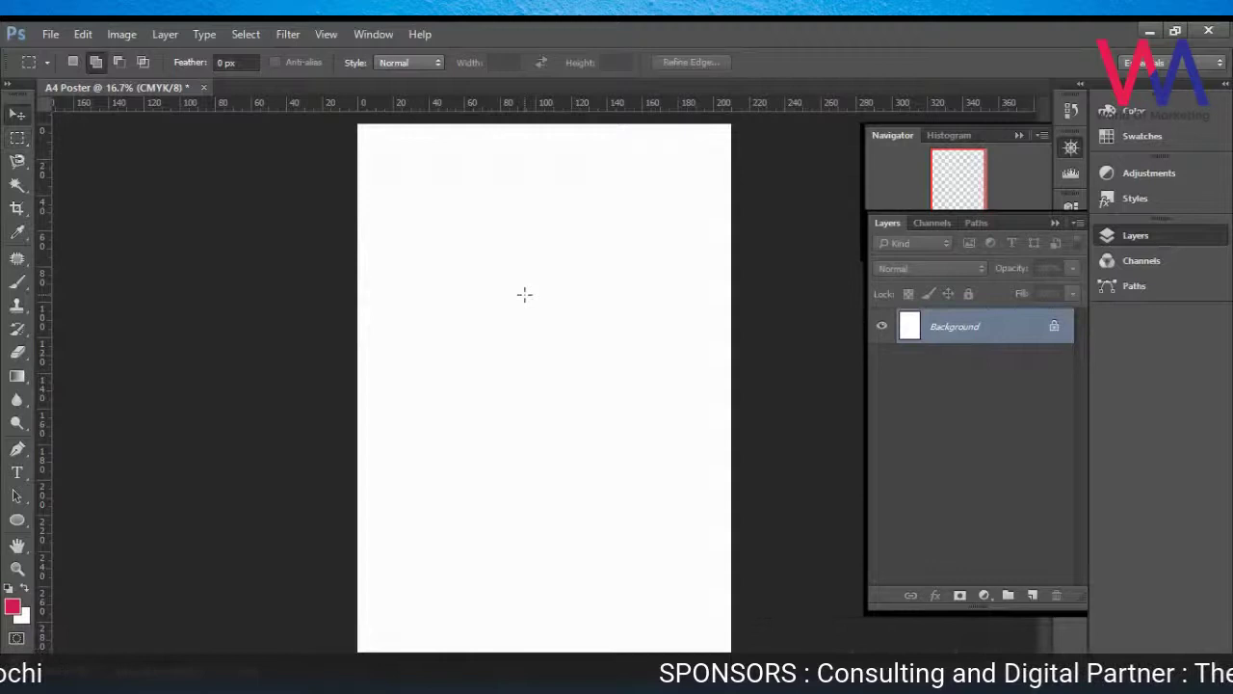
{"action": "key", "text": "v"}
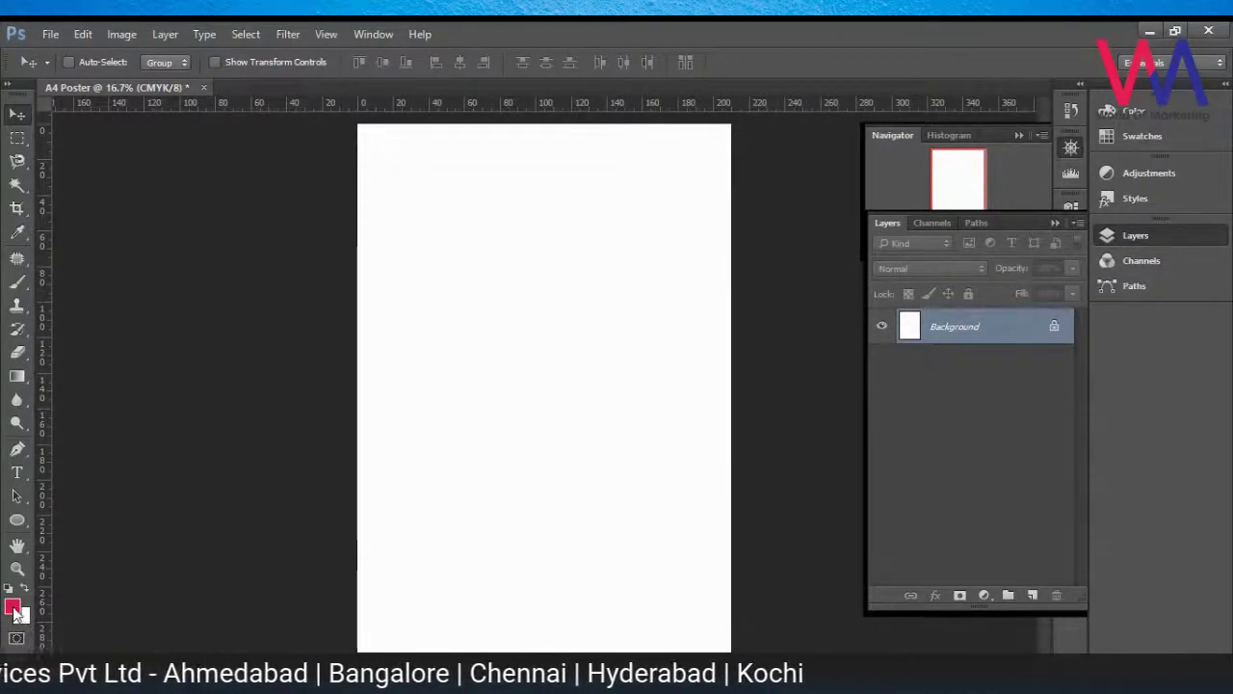
Step: Open and accept the foreground color, and swap the foreground and background colors back and forth
{"action": "left_click", "coordinate": [13, 607]}
{"action": "key", "text": "Return"}
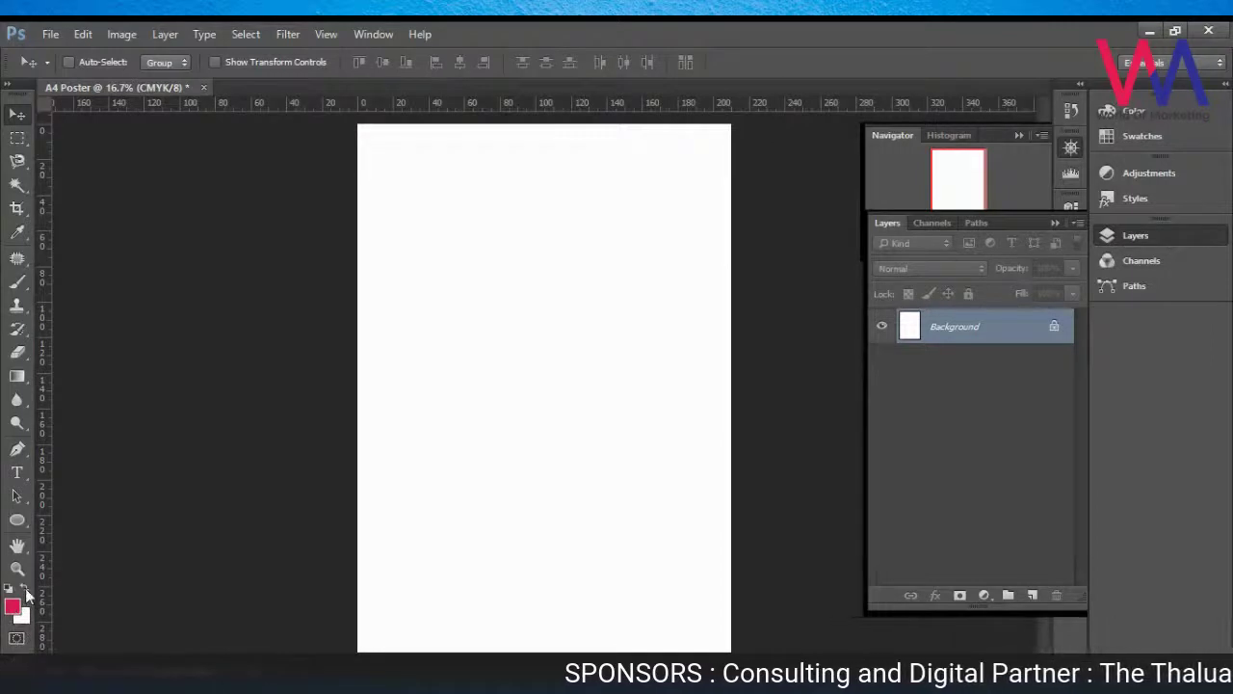
{"action": "left_click", "coordinate": [25, 587]}
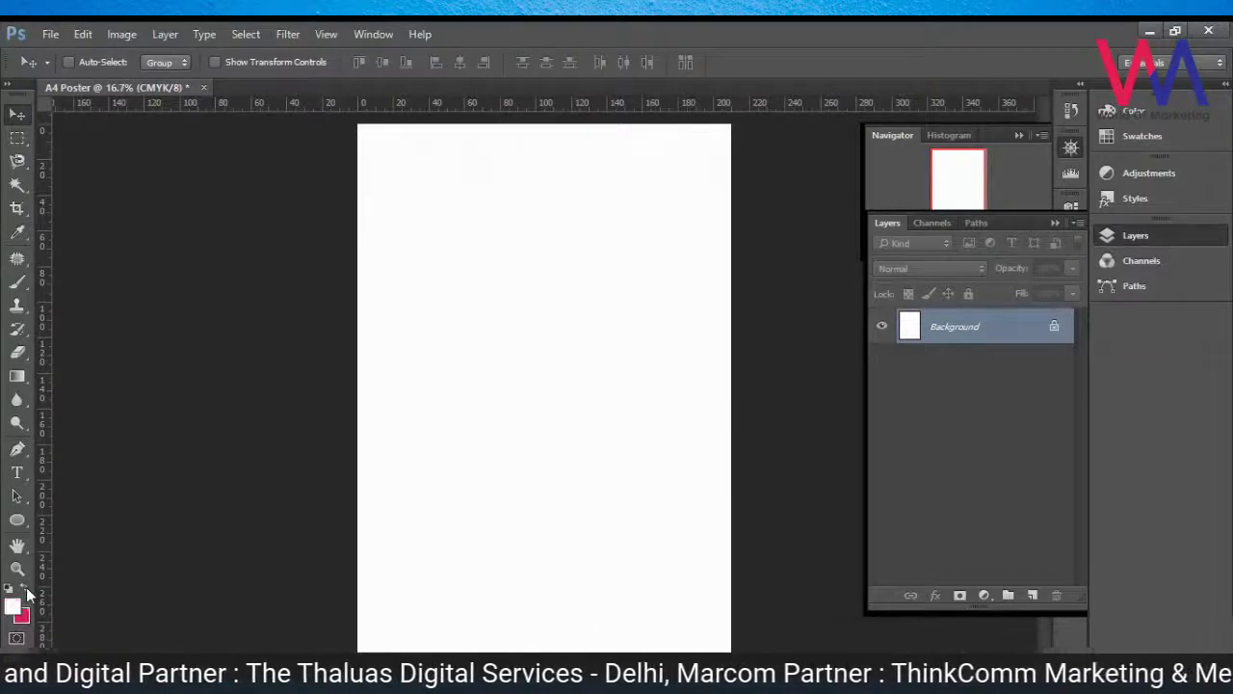
{"action": "left_click", "coordinate": [26, 587]}
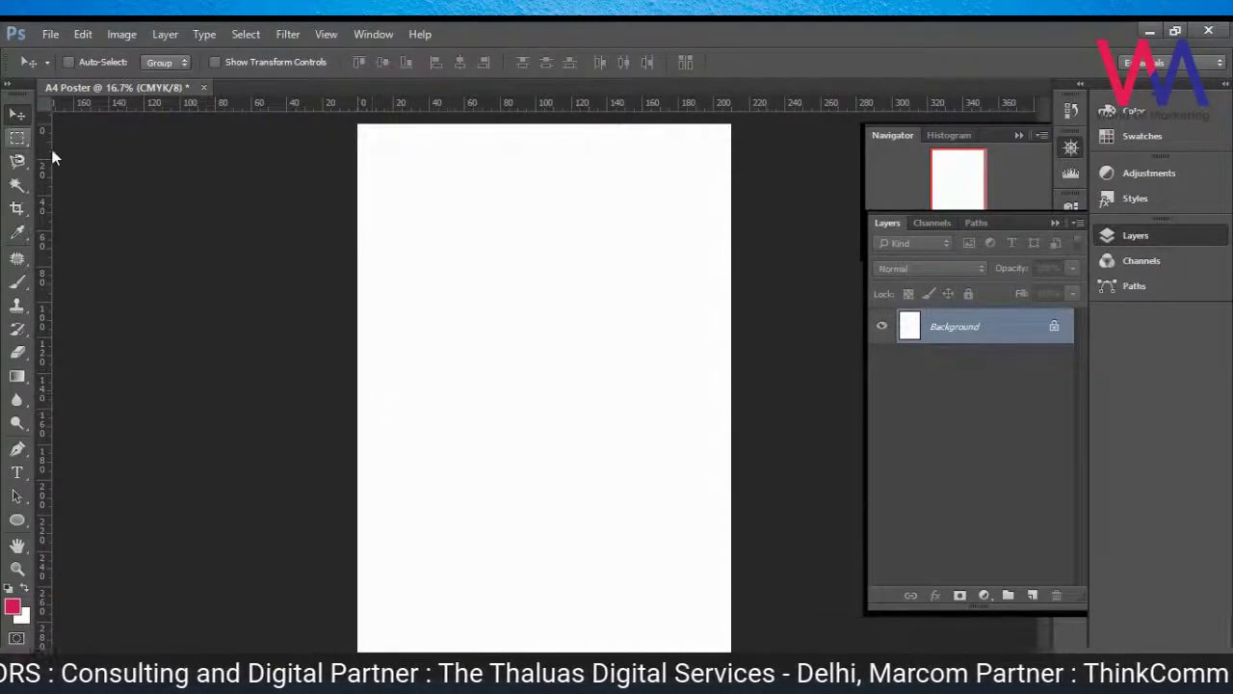
Step: Collapse the expanded Layers and Navigator panels to clear the space around the page
{"action": "left_click", "coordinate": [1125, 235]}
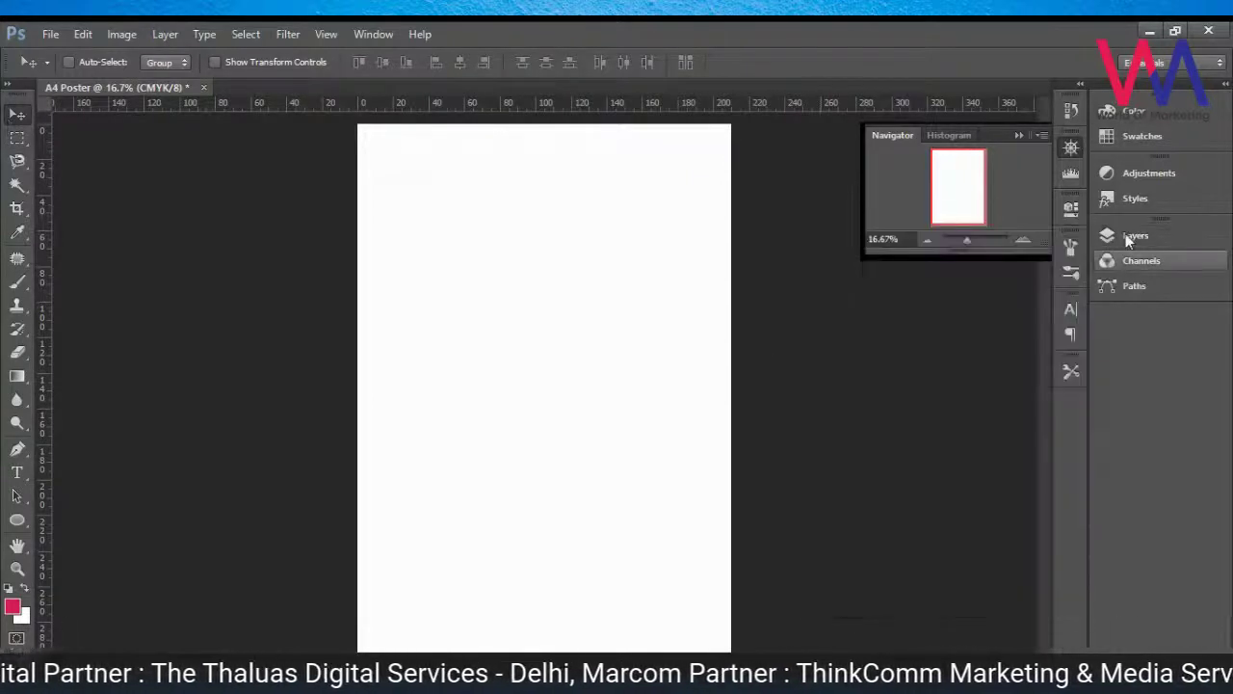
{"action": "left_click", "coordinate": [1070, 147]}
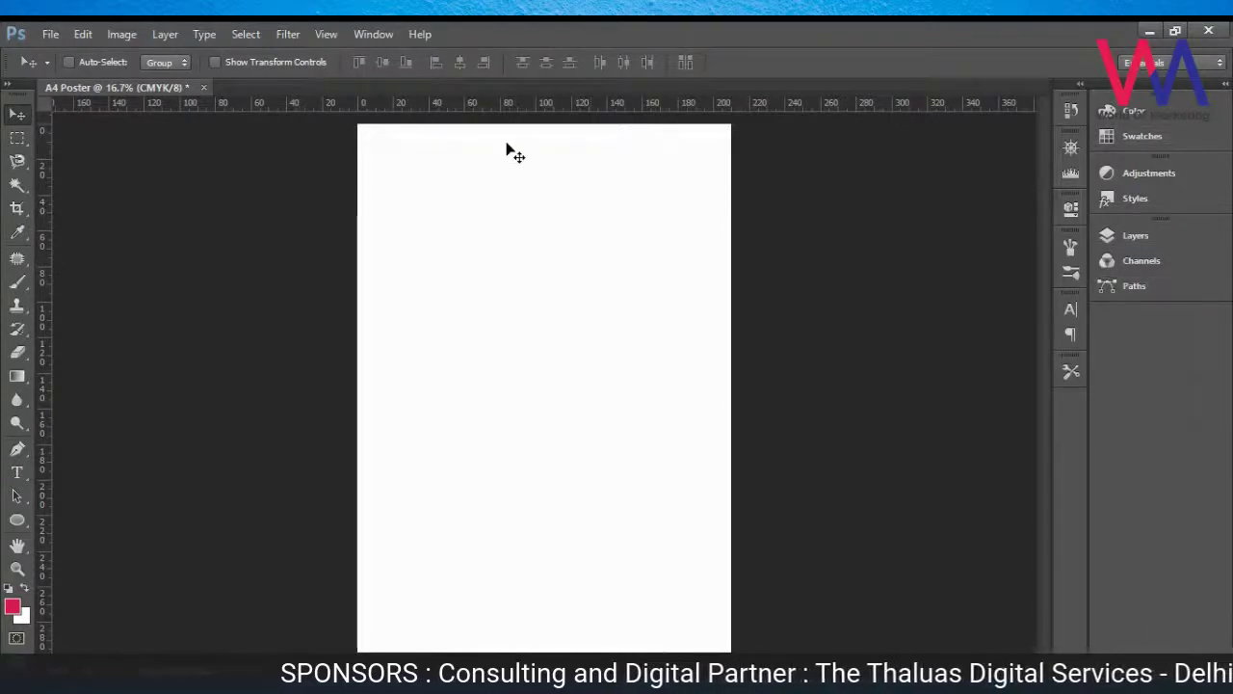
Step: Review the available workspace presets and keep the Essentials (Default) workspace selected
{"action": "left_click", "coordinate": [363, 36]}
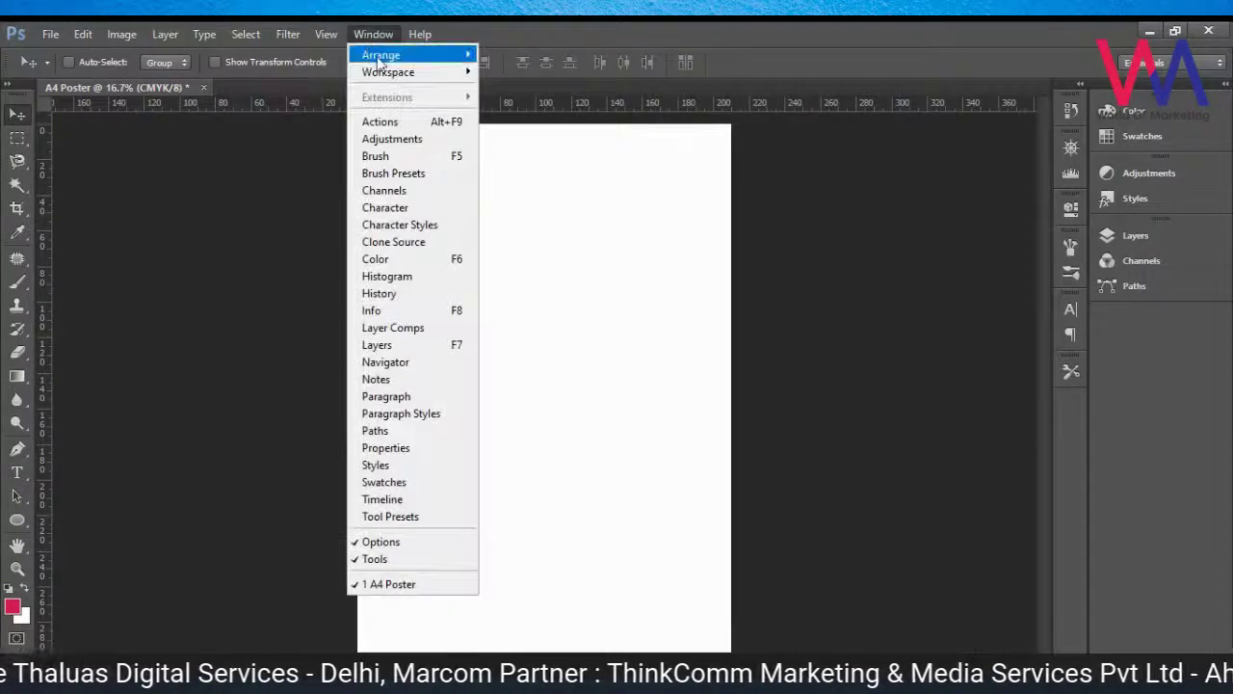
{"action": "mouse_move", "coordinate": [385, 84]}
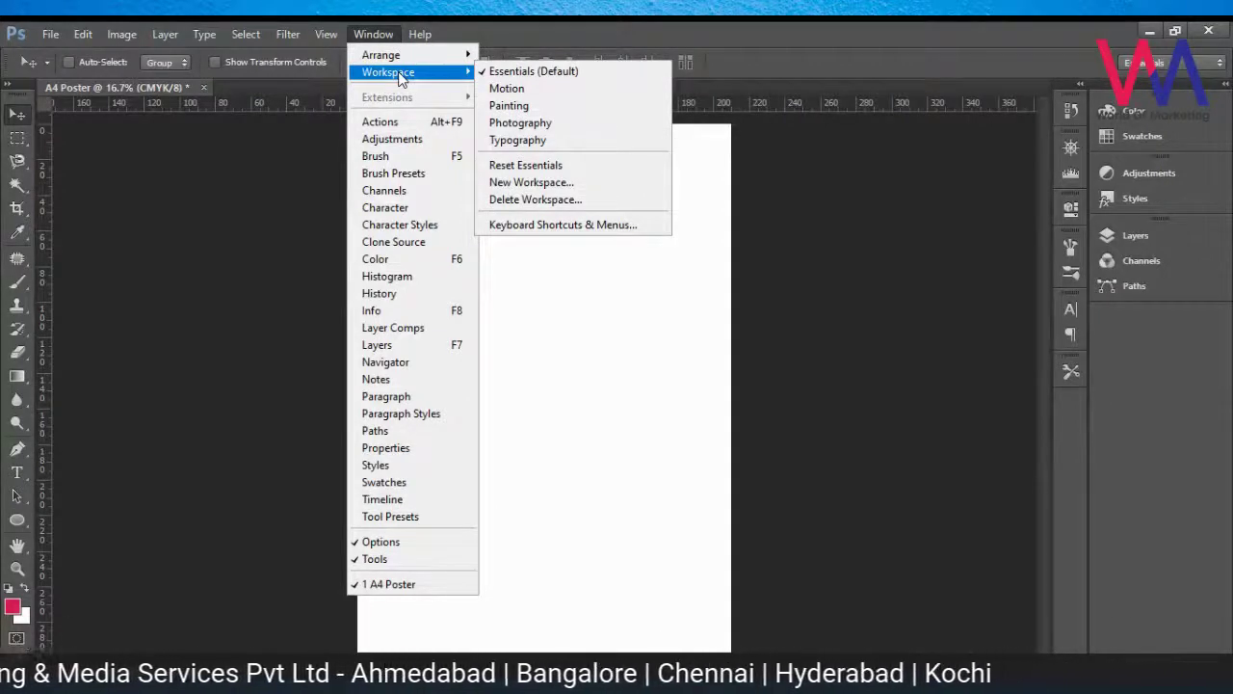
{"action": "left_click", "coordinate": [404, 83]}
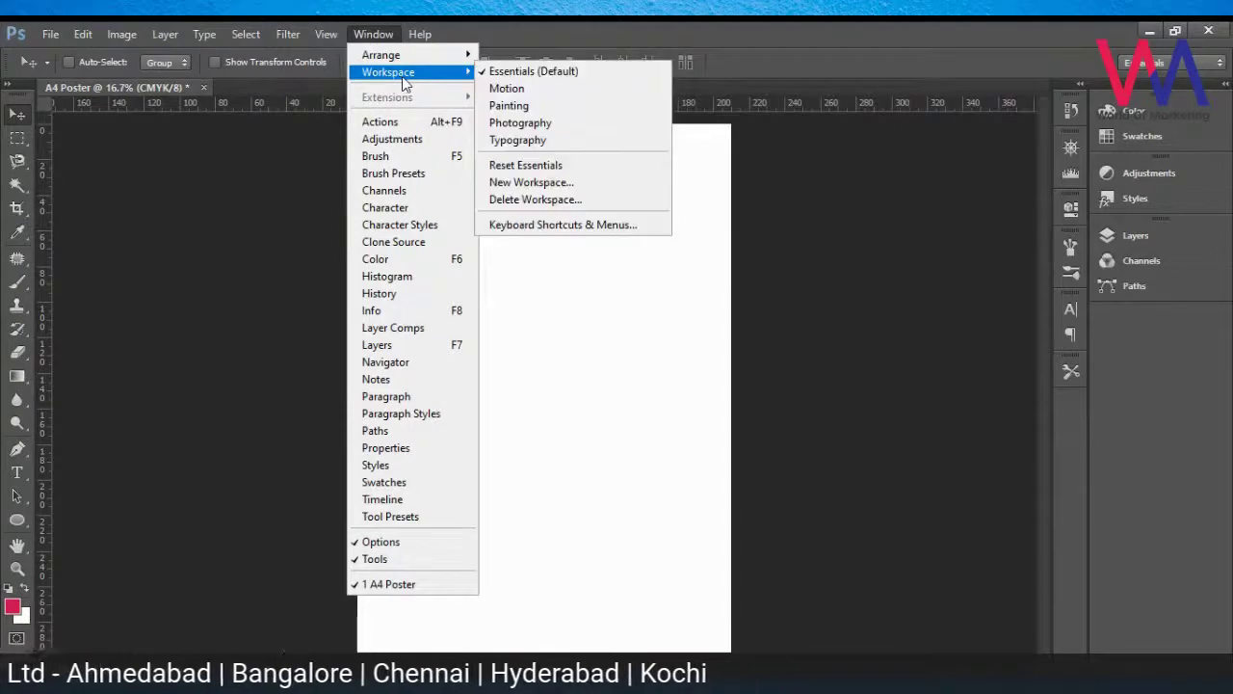
{"action": "left_click", "coordinate": [570, 74]}
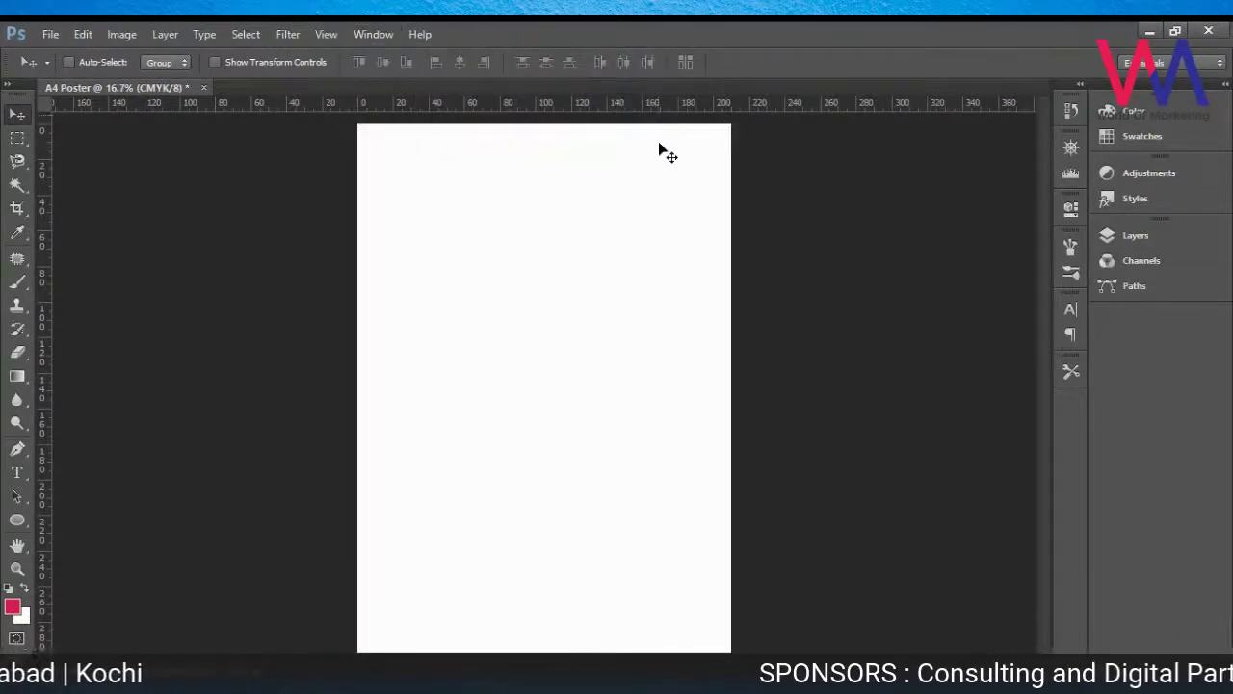
{"action": "left_click", "coordinate": [369, 35]}
{"action": "mouse_move", "coordinate": [391, 74]}
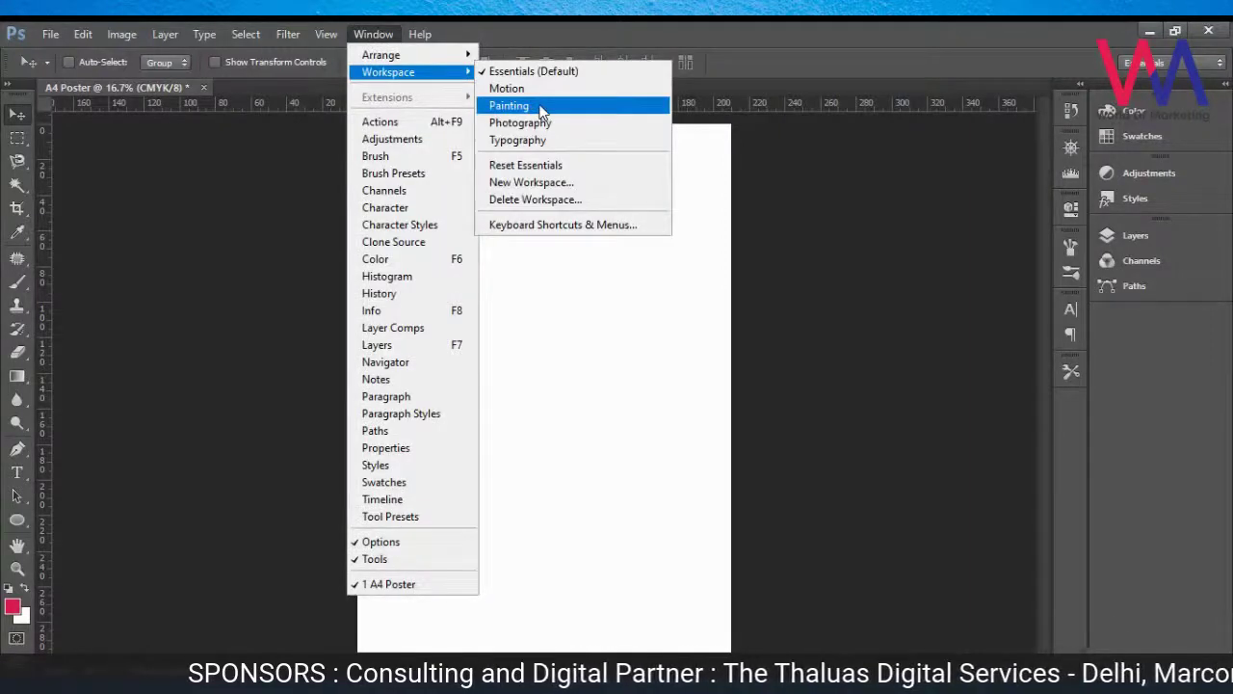
{"action": "left_click", "coordinate": [226, 193]}
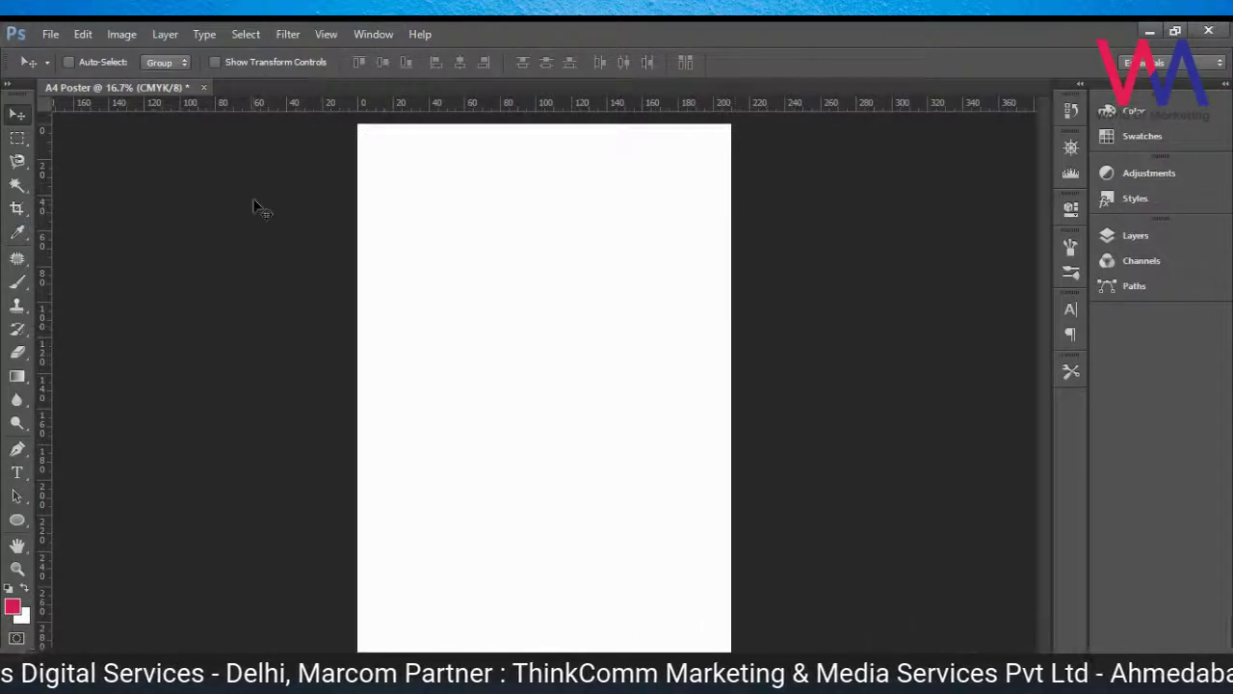
Step: Switch to the Motion workspace to see its layout, and return to the Essentials (Default) workspace
{"action": "left_click", "coordinate": [373, 34]}
{"action": "mouse_move", "coordinate": [410, 72]}
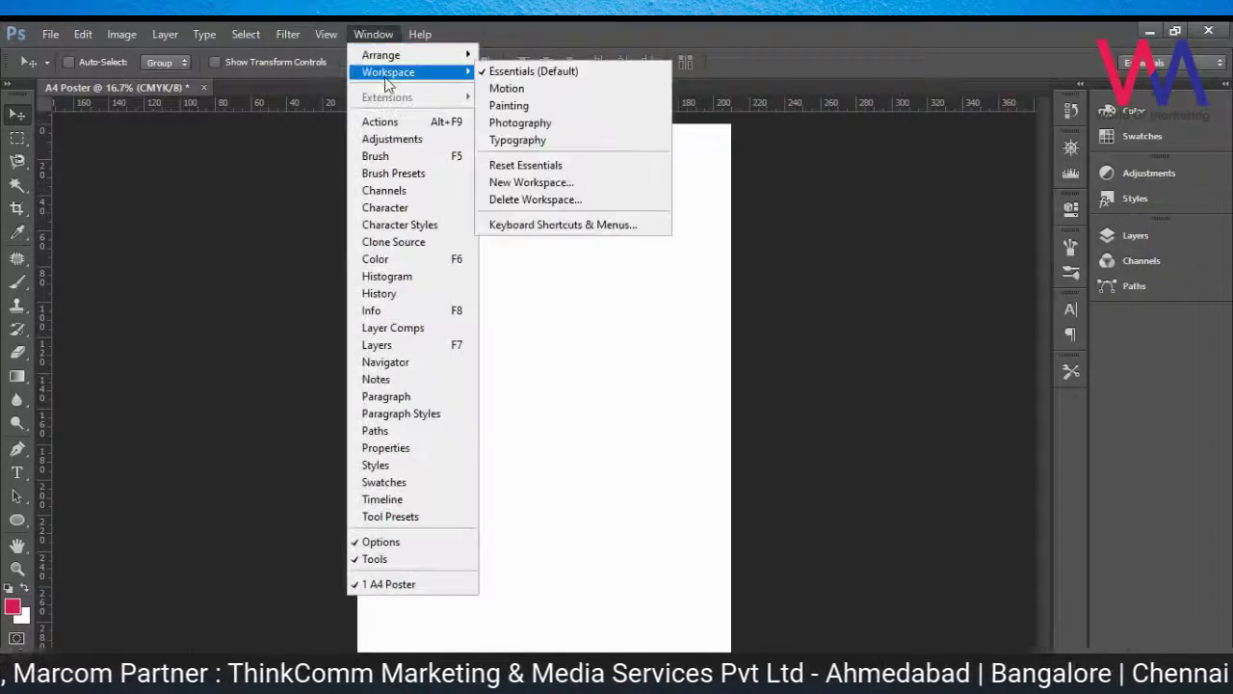
{"action": "left_click", "coordinate": [559, 88]}
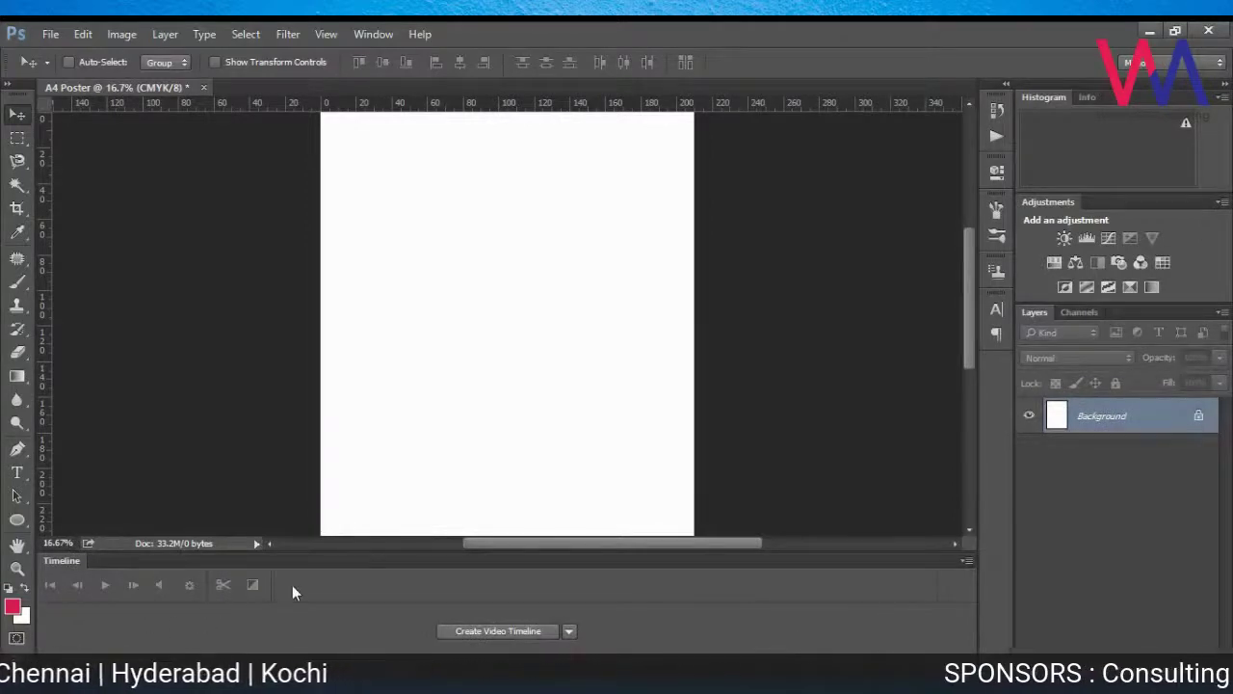
{"action": "left_click", "coordinate": [373, 33]}
{"action": "mouse_move", "coordinate": [424, 72]}
{"action": "left_click", "coordinate": [578, 71]}
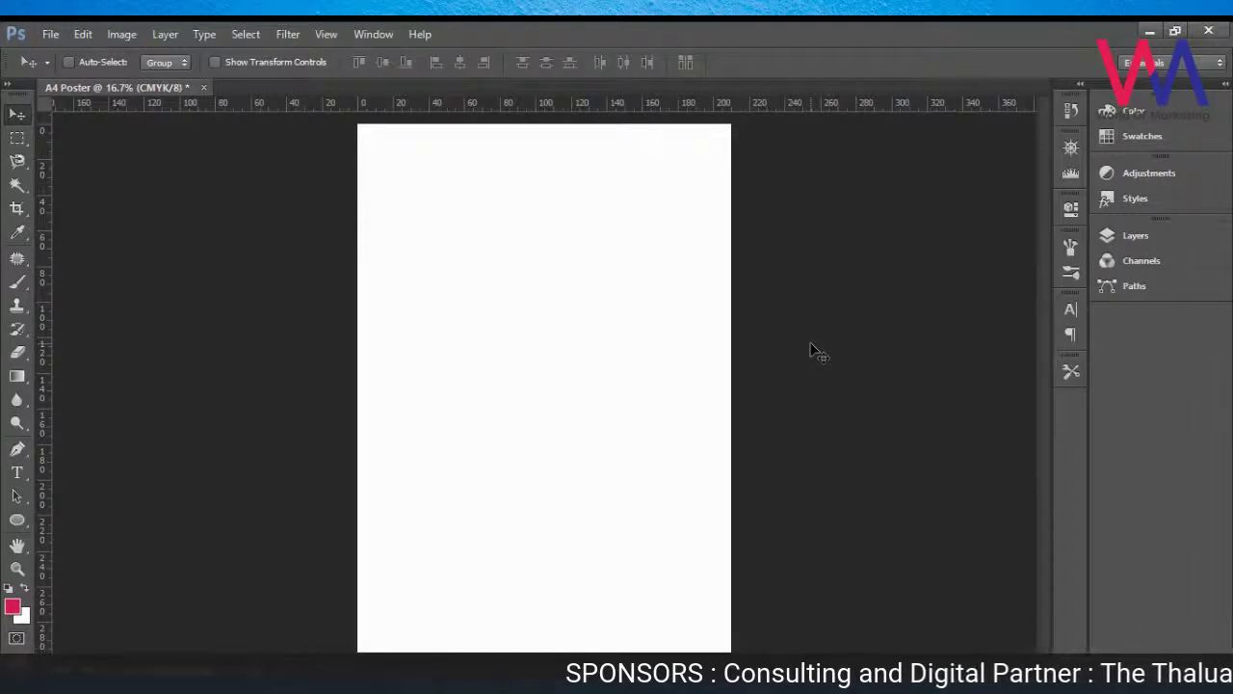
Step: Expand the Layers panel beside the page and activate the Brush tool
{"action": "left_click", "coordinate": [1168, 234]}
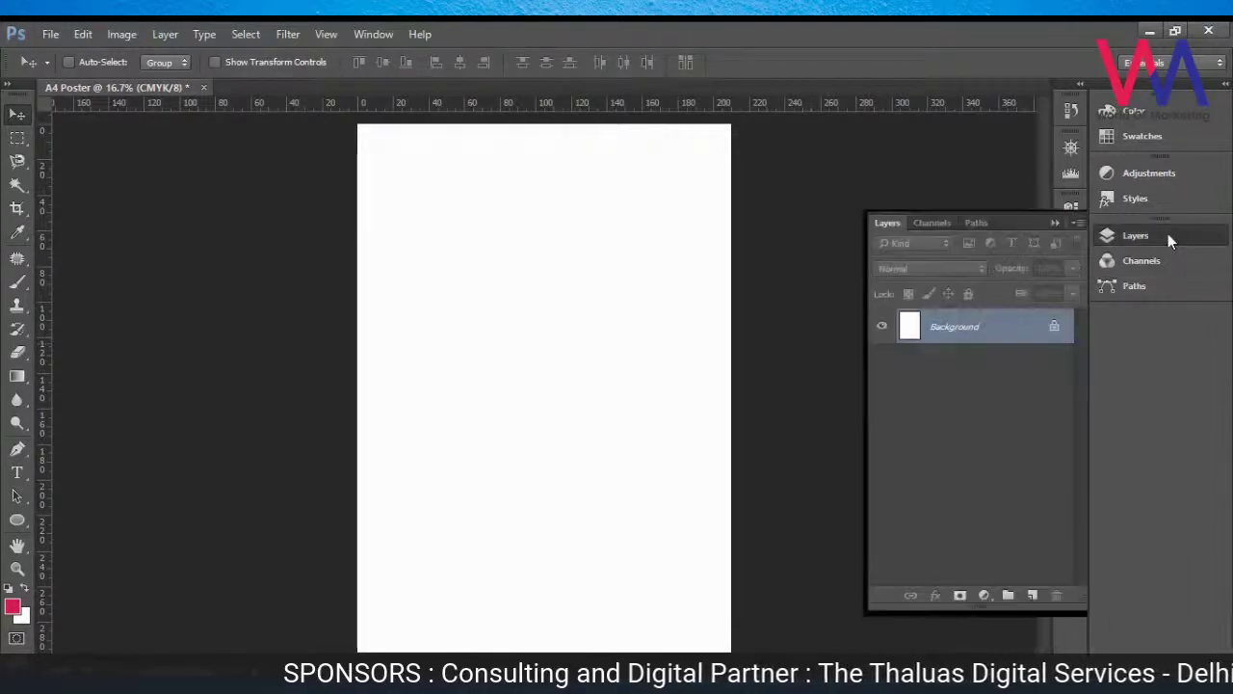
{"action": "left_click", "coordinate": [1167, 234]}
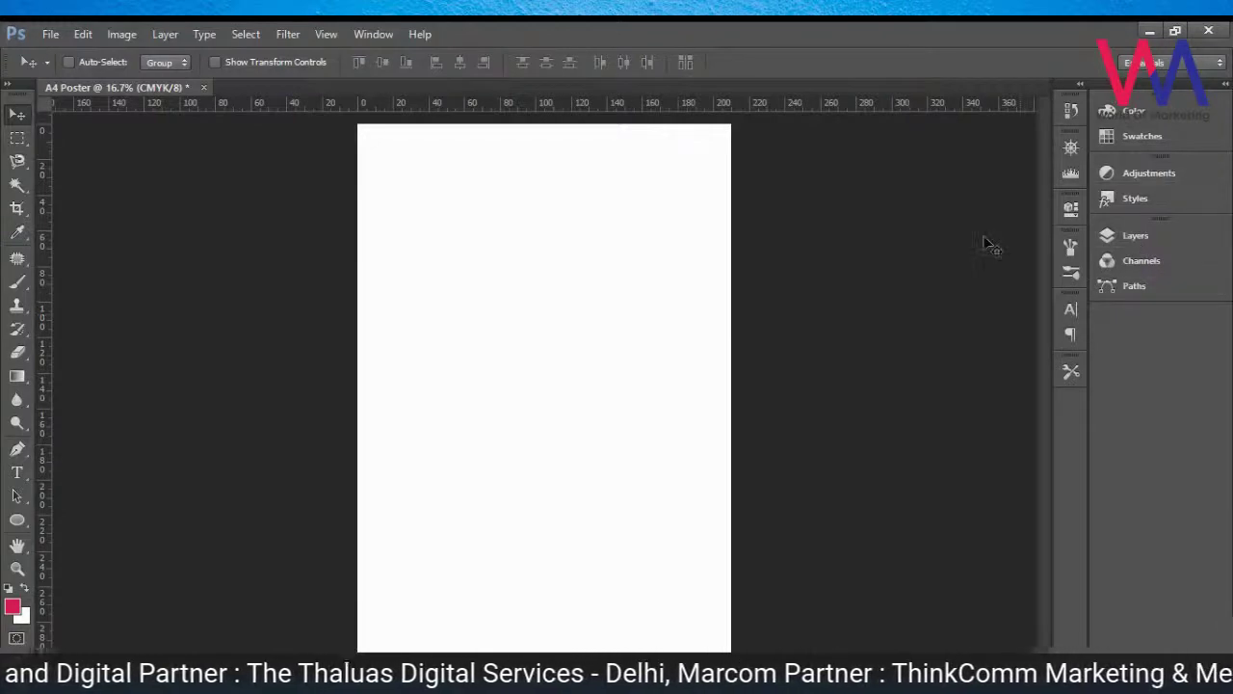
{"action": "left_click", "coordinate": [1132, 240]}
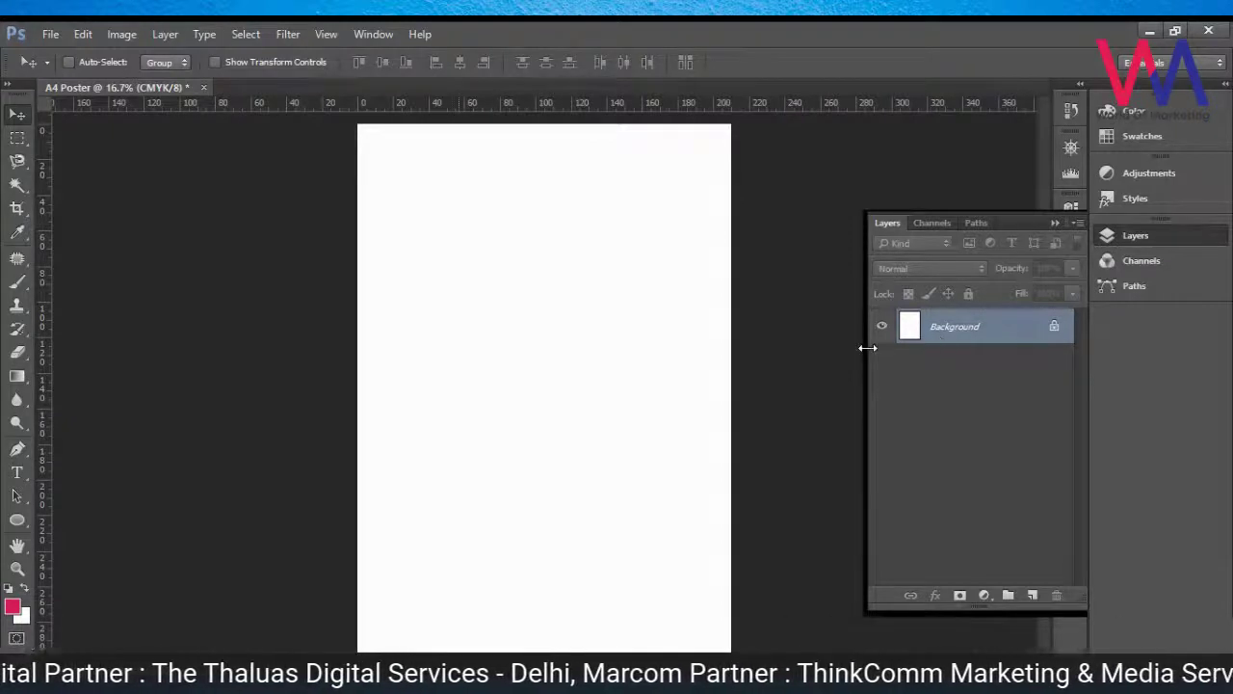
{"action": "left_click", "coordinate": [17, 287]}
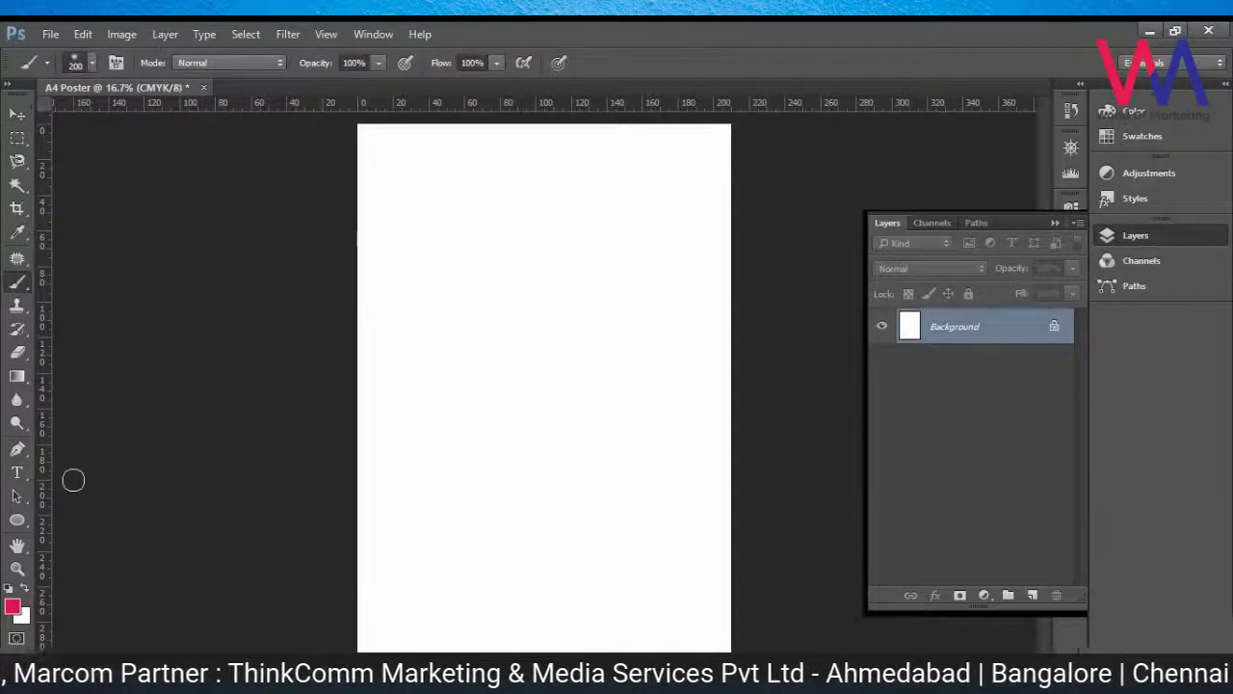
Step: View the foreground color in the Color Picker, move the dialog off the Layers panel, and accept the unchanged color
{"action": "left_click", "coordinate": [13, 608]}
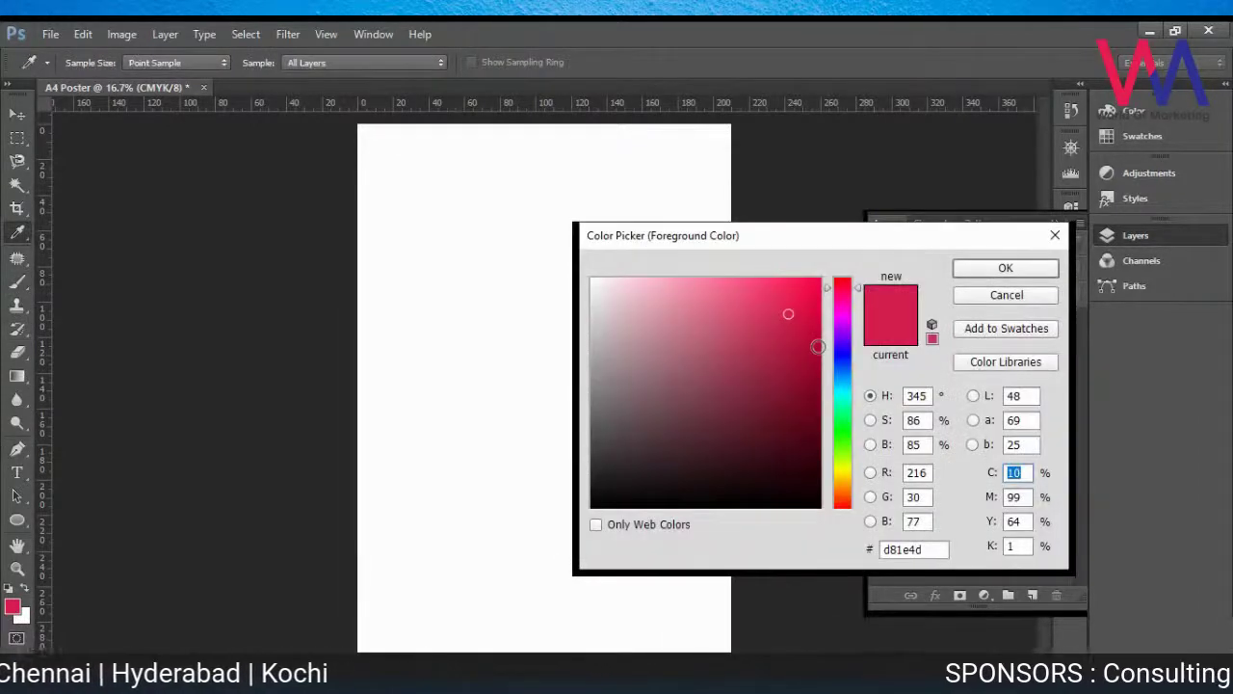
{"action": "left_click_drag", "start_coordinate": [924, 247], "coordinate": [696, 232]}
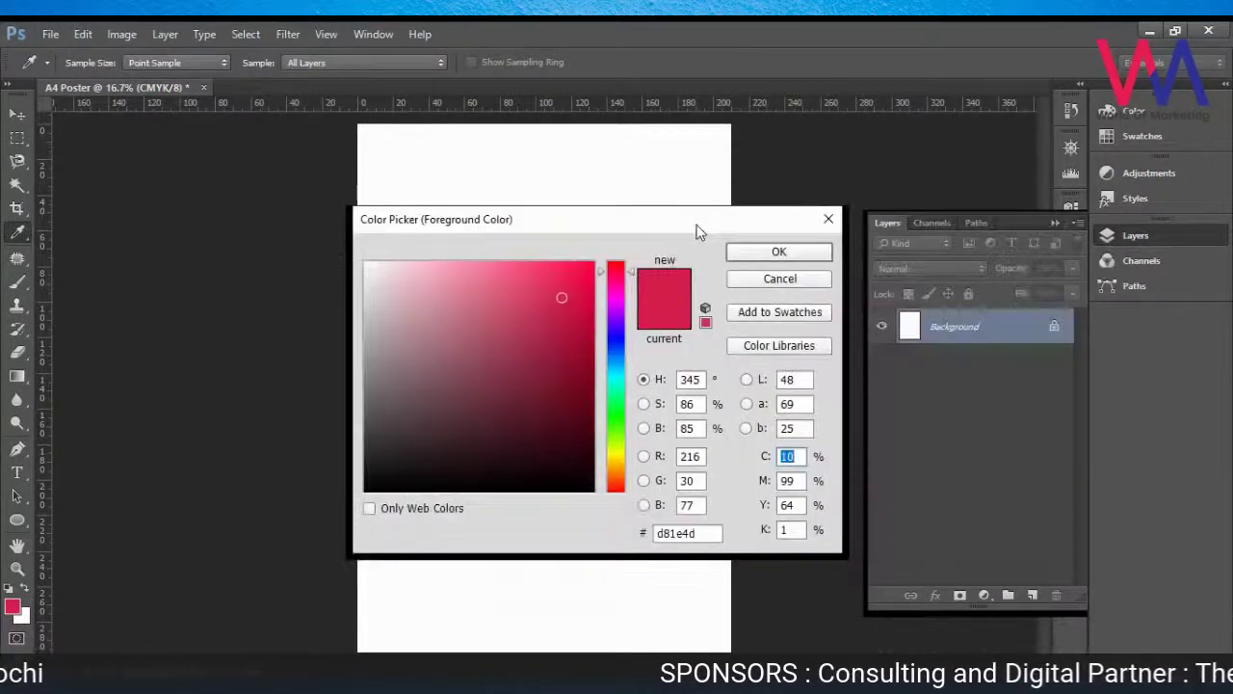
{"action": "left_click", "coordinate": [778, 252]}
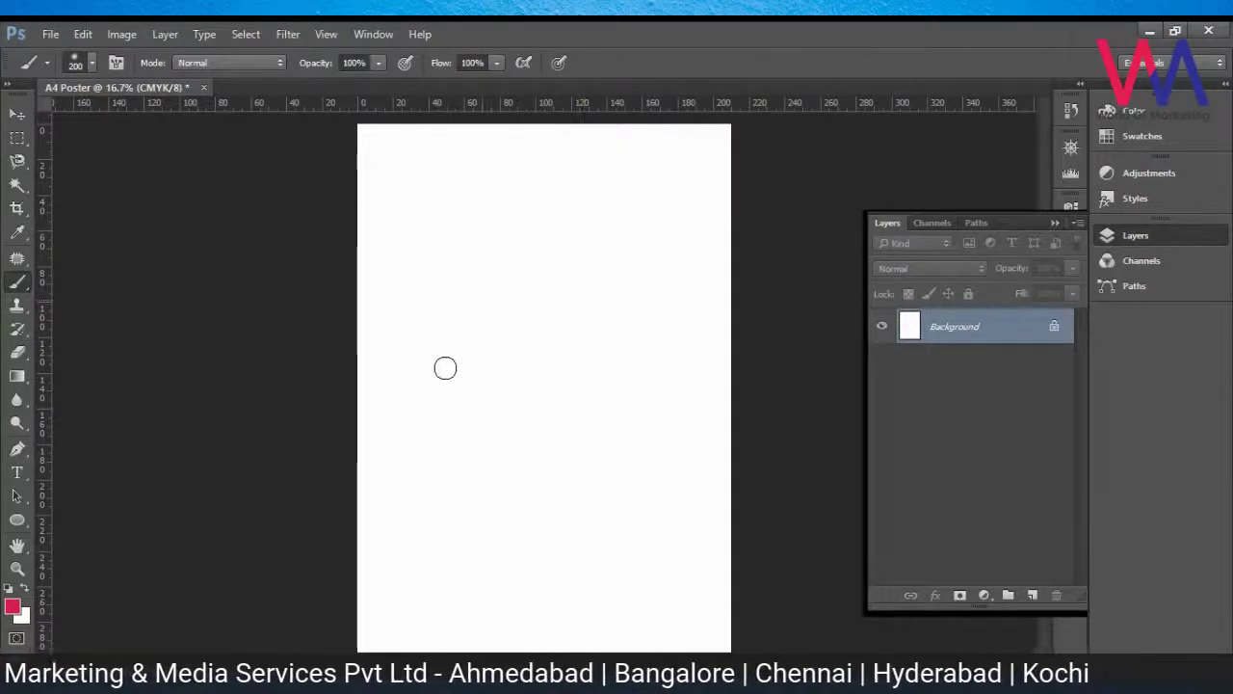
Step: Try purple, blue and red shades for the foreground color in the Color Picker, and set cyan to 15%
{"action": "left_click", "coordinate": [12, 609]}
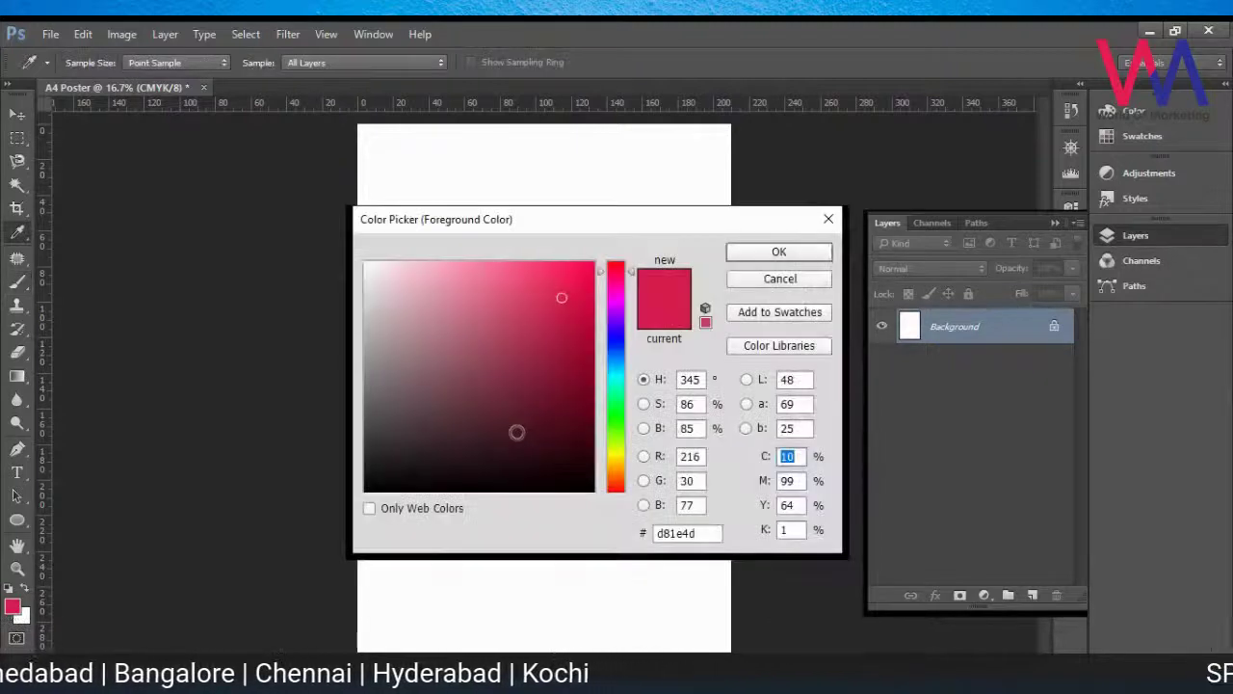
{"action": "left_click", "coordinate": [618, 309]}
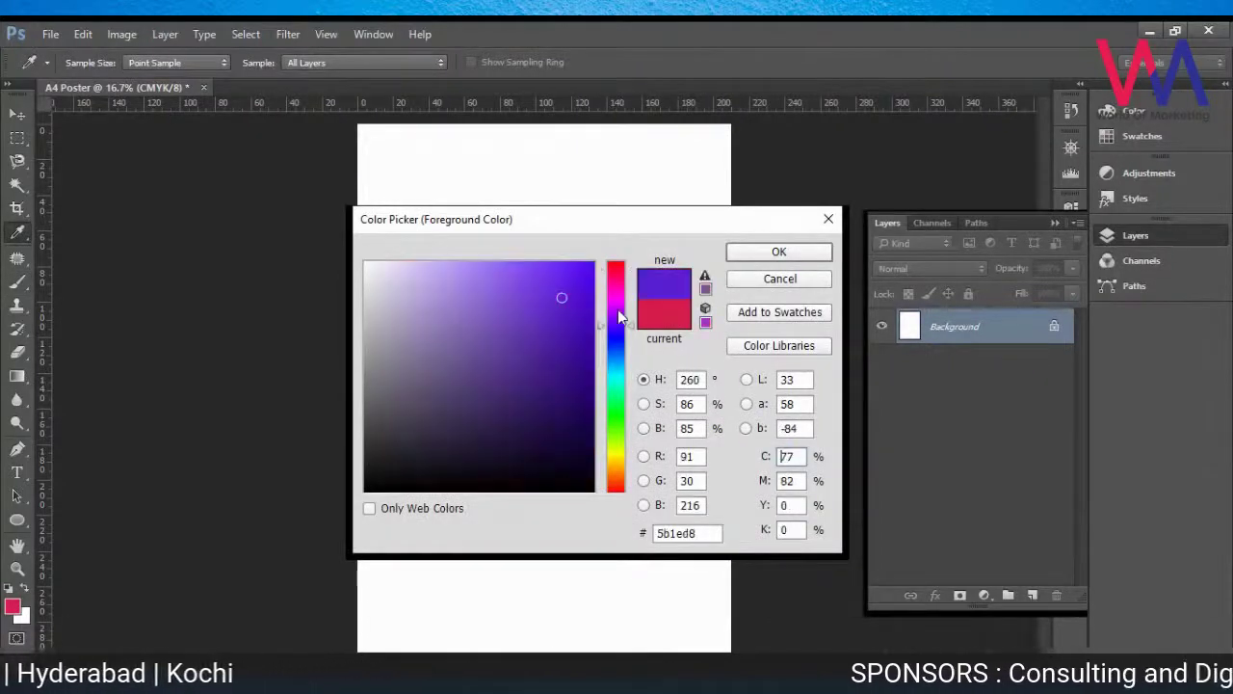
{"action": "left_click", "coordinate": [617, 354]}
{"action": "left_click", "coordinate": [616, 335]}
{"action": "left_click", "coordinate": [584, 296]}
{"action": "left_click", "coordinate": [588, 291]}
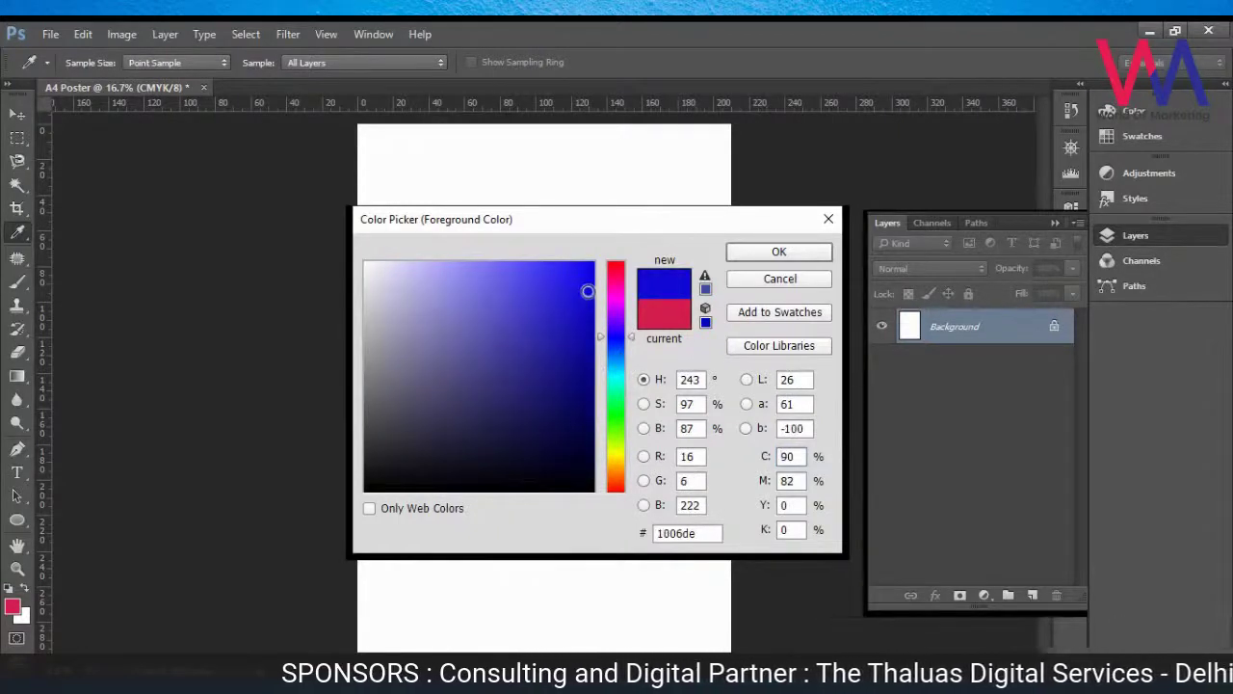
{"action": "left_click", "coordinate": [616, 271]}
{"action": "left_click", "coordinate": [590, 275]}
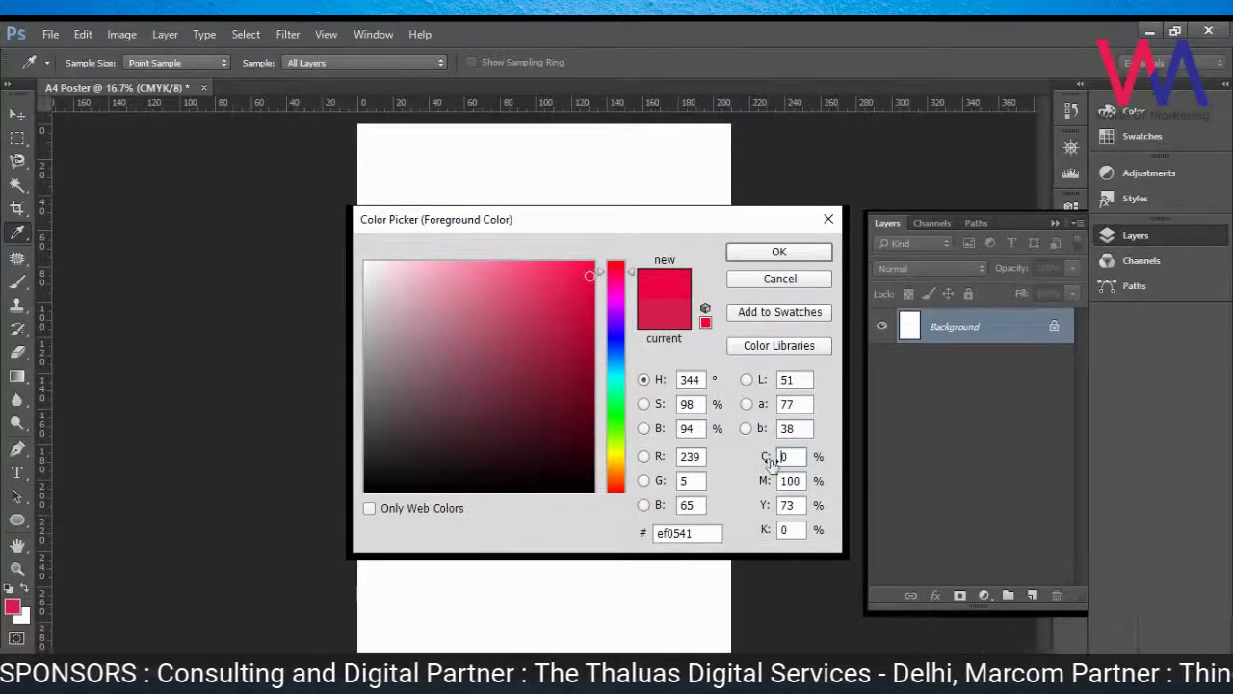
{"action": "type", "text": "15"}
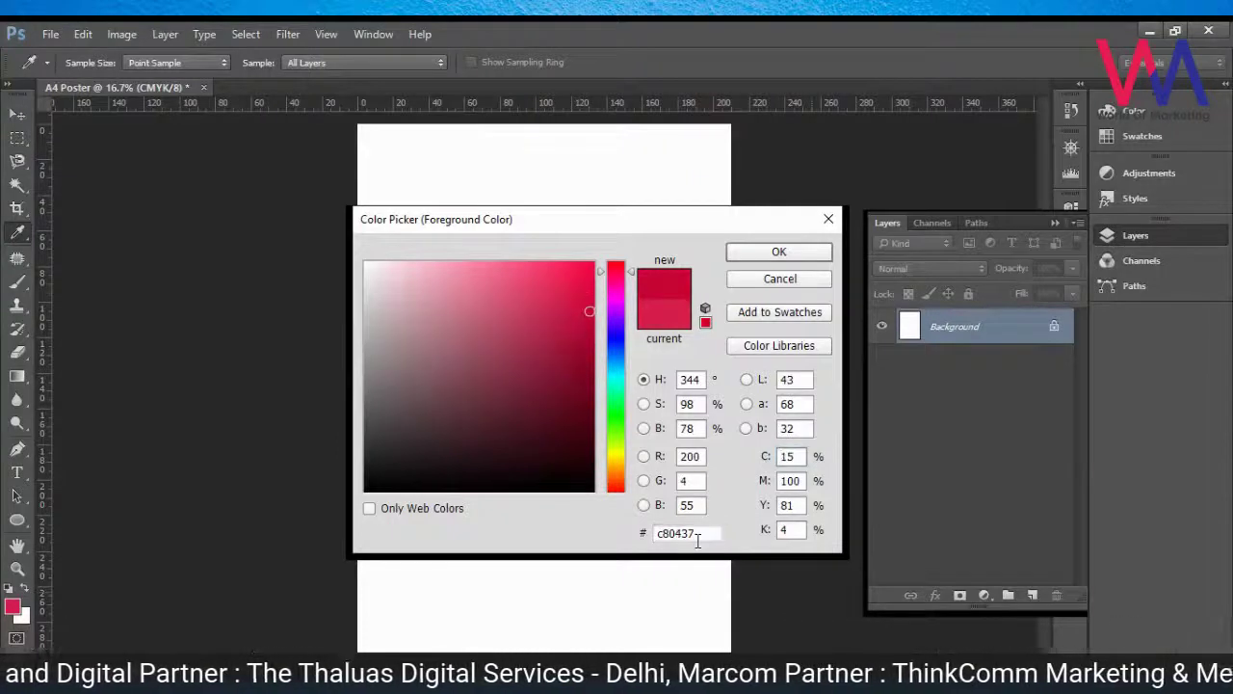
Step: Examine the hex code and the cyan percentage of the red shade in the Color Picker
{"action": "left_click", "coordinate": [691, 535]}
{"action": "left_click", "coordinate": [794, 458]}
{"action": "left_click_drag", "start_coordinate": [796, 458], "coordinate": [784, 457]}
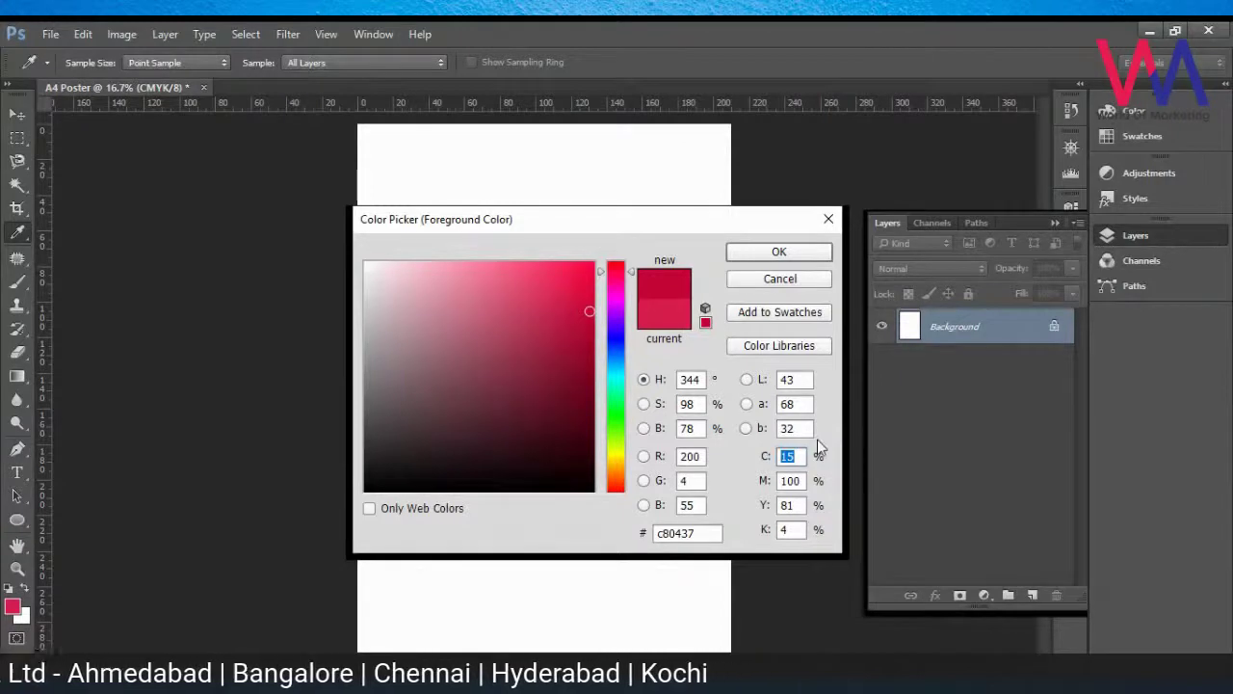
{"action": "left_click", "coordinate": [800, 459]}
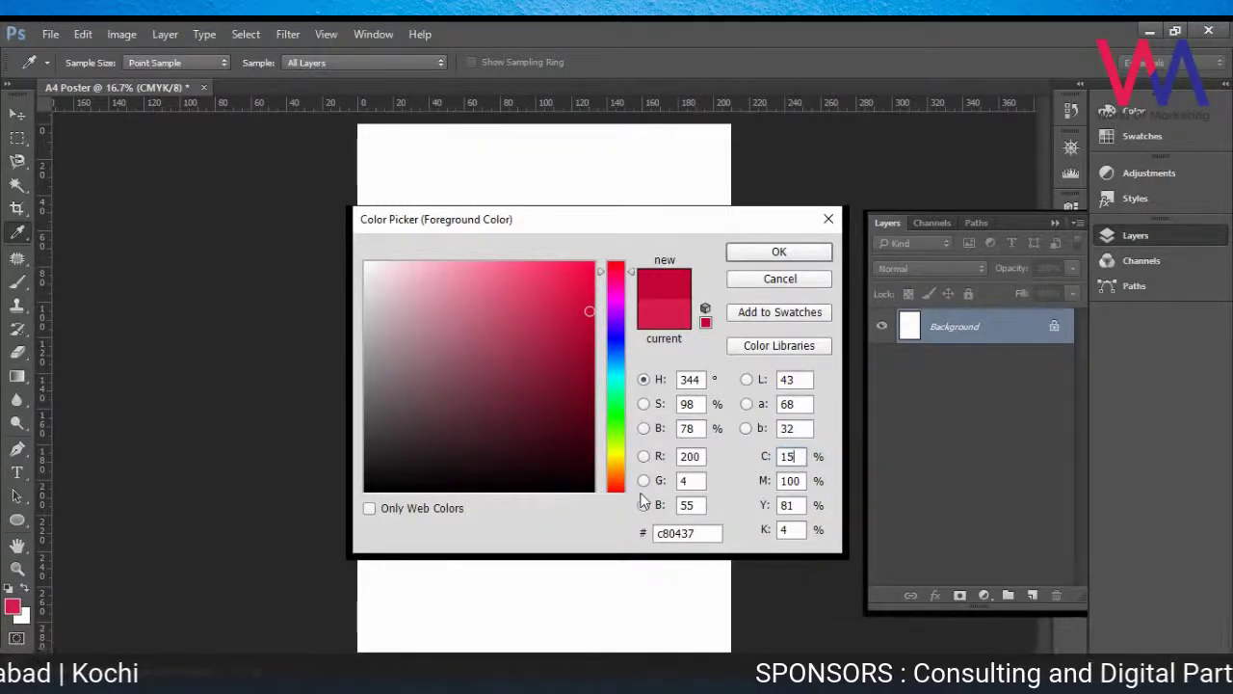
{"action": "left_click", "coordinate": [681, 536]}
{"action": "left_click", "coordinate": [703, 539]}
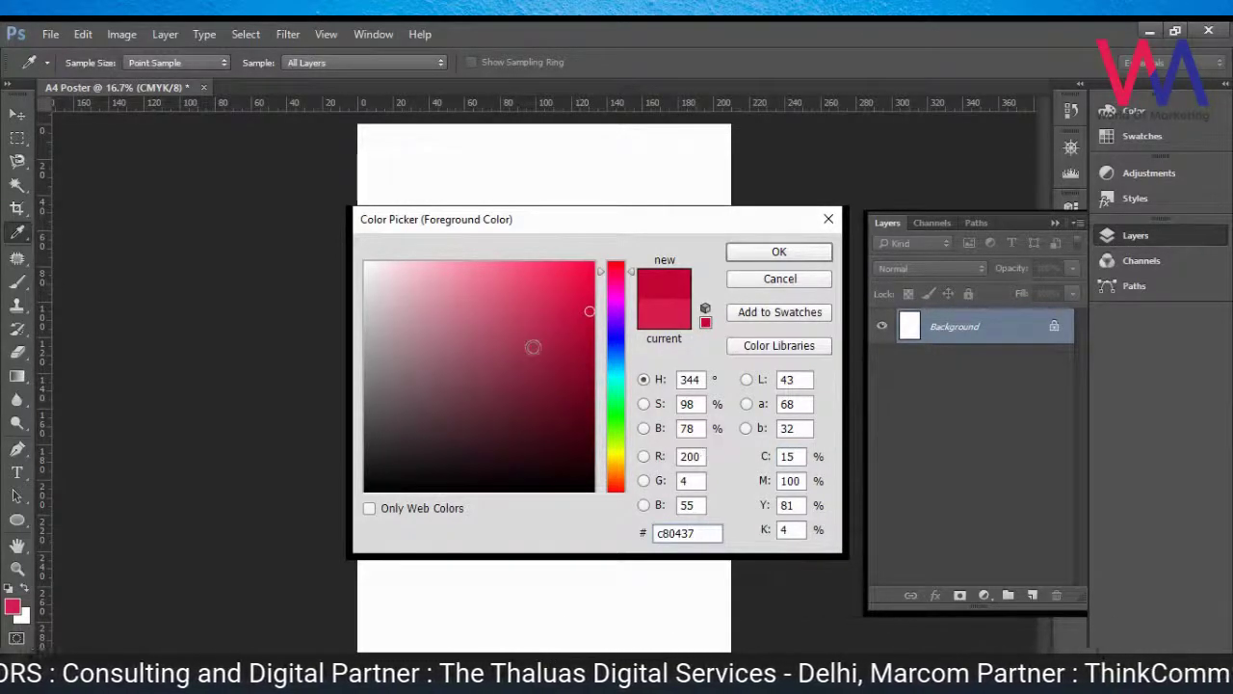
Step: Set the foreground color to dark blue #06509c and paint a freehand 2-shaped brush stroke on the page
{"action": "left_click", "coordinate": [592, 307]}
{"action": "left_click", "coordinate": [621, 353]}
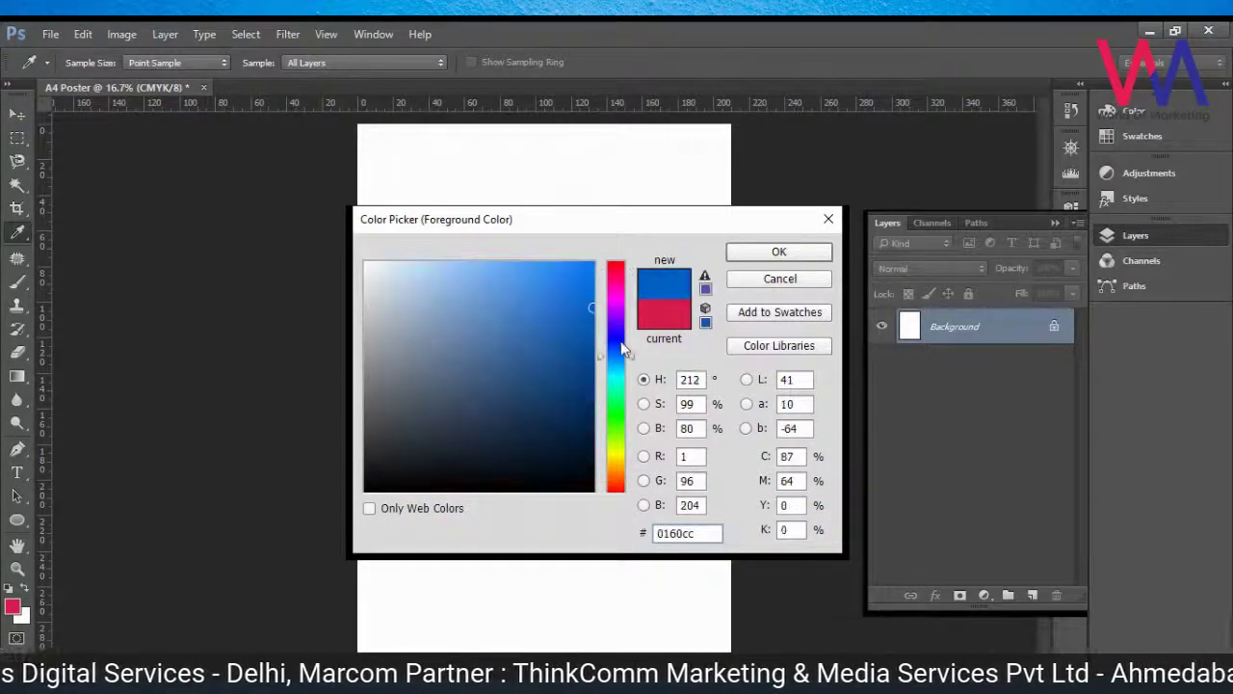
{"action": "left_click_drag", "start_coordinate": [622, 351], "coordinate": [586, 354]}
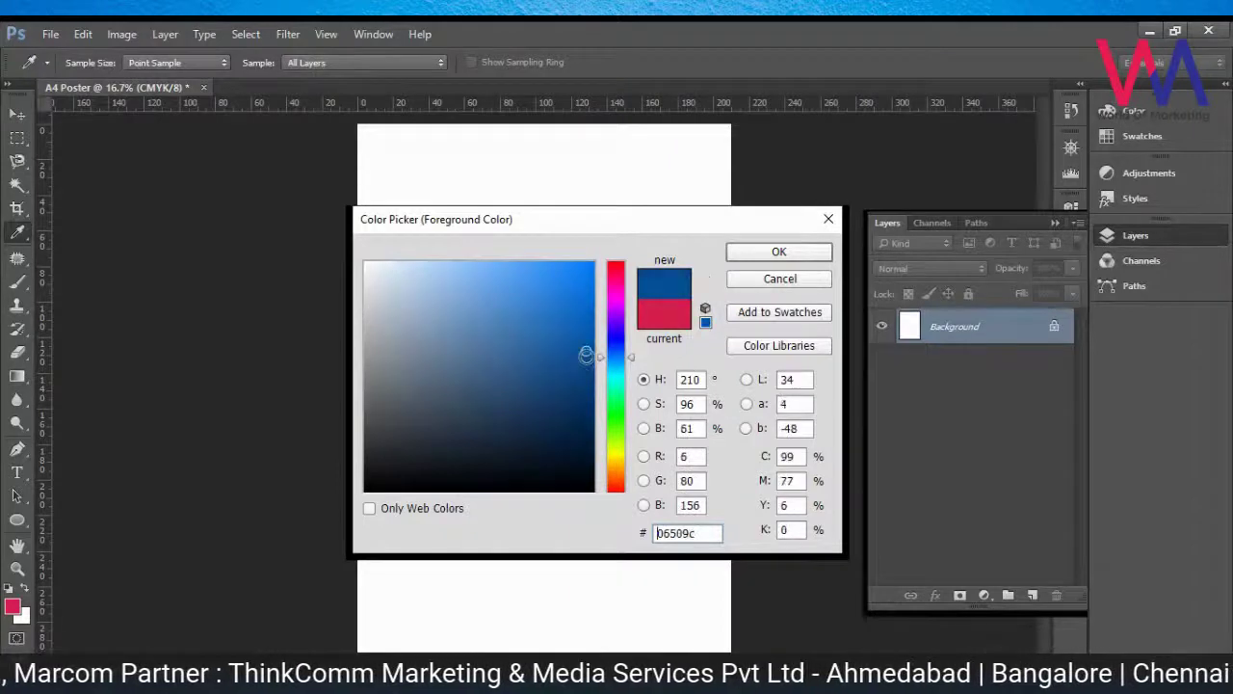
{"action": "left_click", "coordinate": [732, 255]}
{"action": "key", "text": "b"}
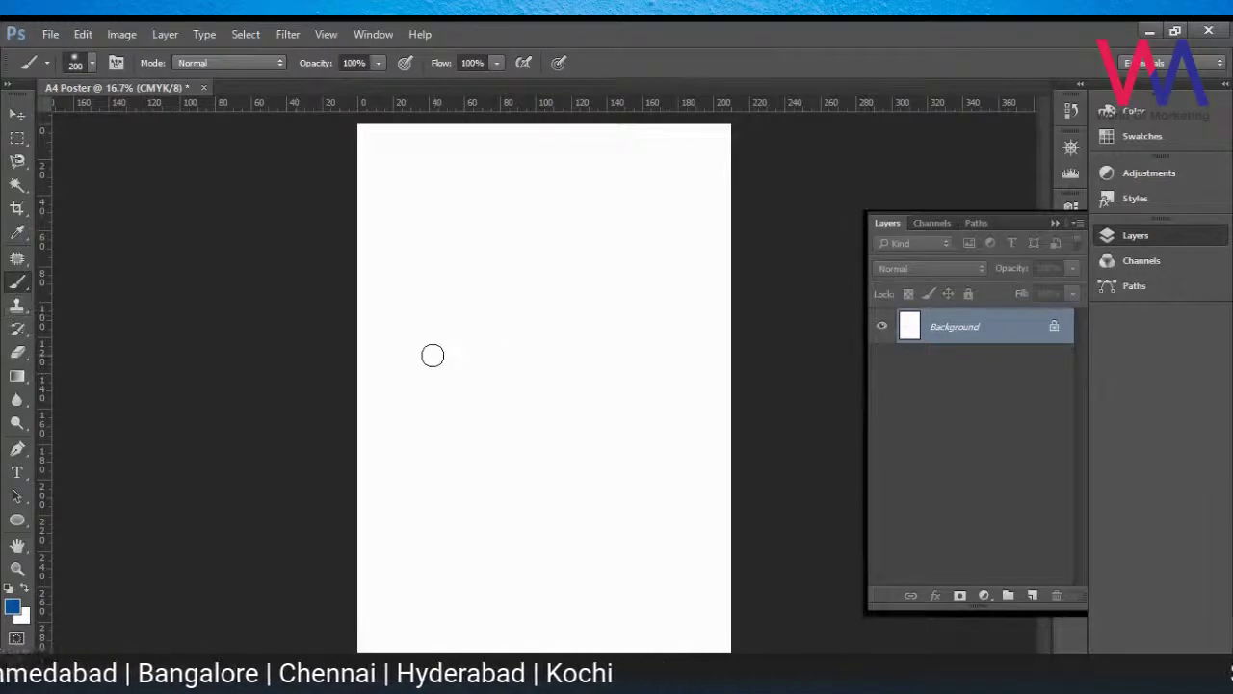
{"action": "mouse_move", "coordinate": [435, 357]}
{"action": "left_mouse_down"}
{"action": "mouse_move", "coordinate": [451, 304]}
{"action": "mouse_move", "coordinate": [501, 266]}
{"action": "mouse_move", "coordinate": [562, 270]}
{"action": "mouse_move", "coordinate": [567, 345]}
{"action": "mouse_move", "coordinate": [446, 448]}
{"action": "mouse_move", "coordinate": [428, 496]}
{"action": "mouse_move", "coordinate": [476, 527]}
{"action": "mouse_move", "coordinate": [514, 522]}
{"action": "left_mouse_up"}
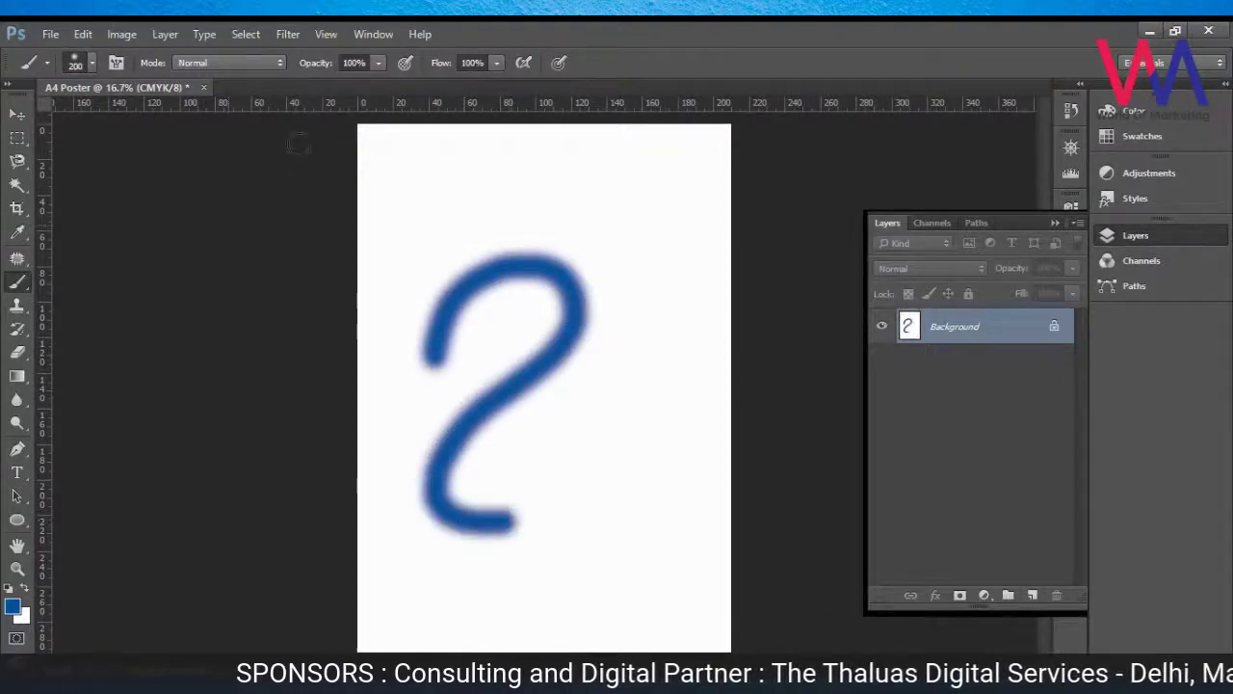
Step: Set the foreground color to purple #6115b6 and paint a second curved brush stroke across the blue one
{"action": "left_click", "coordinate": [12, 609]}
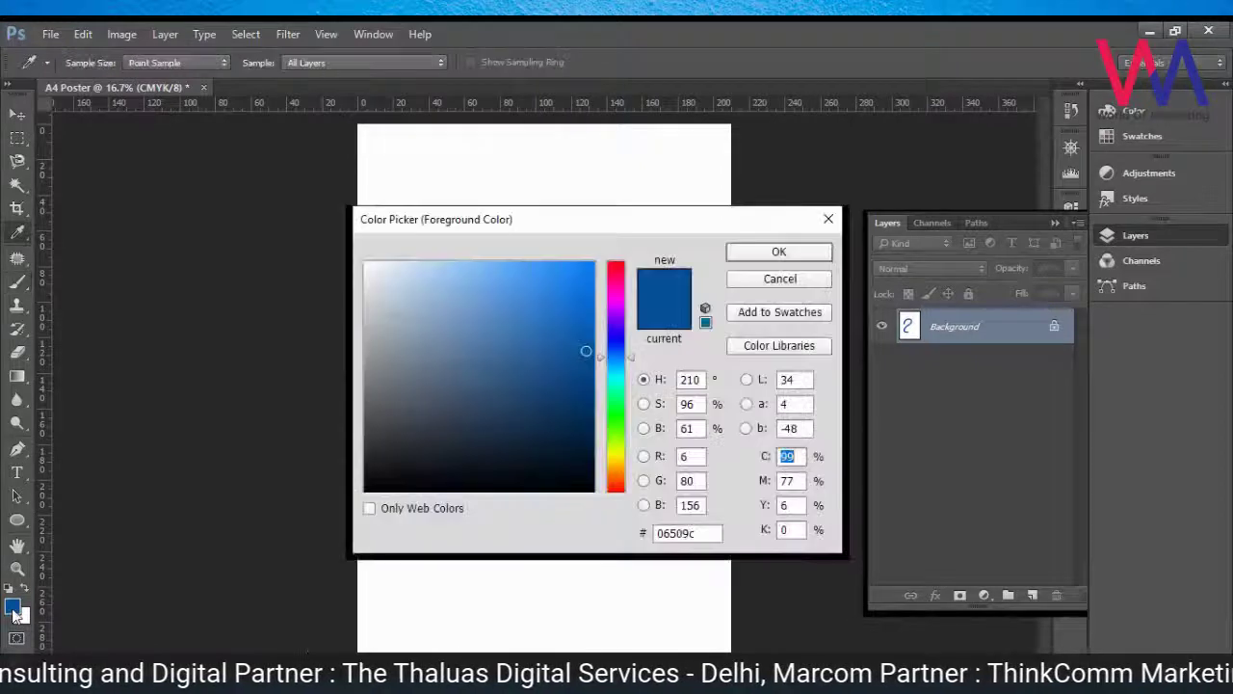
{"action": "left_click_drag", "start_coordinate": [613, 354], "coordinate": [618, 319]}
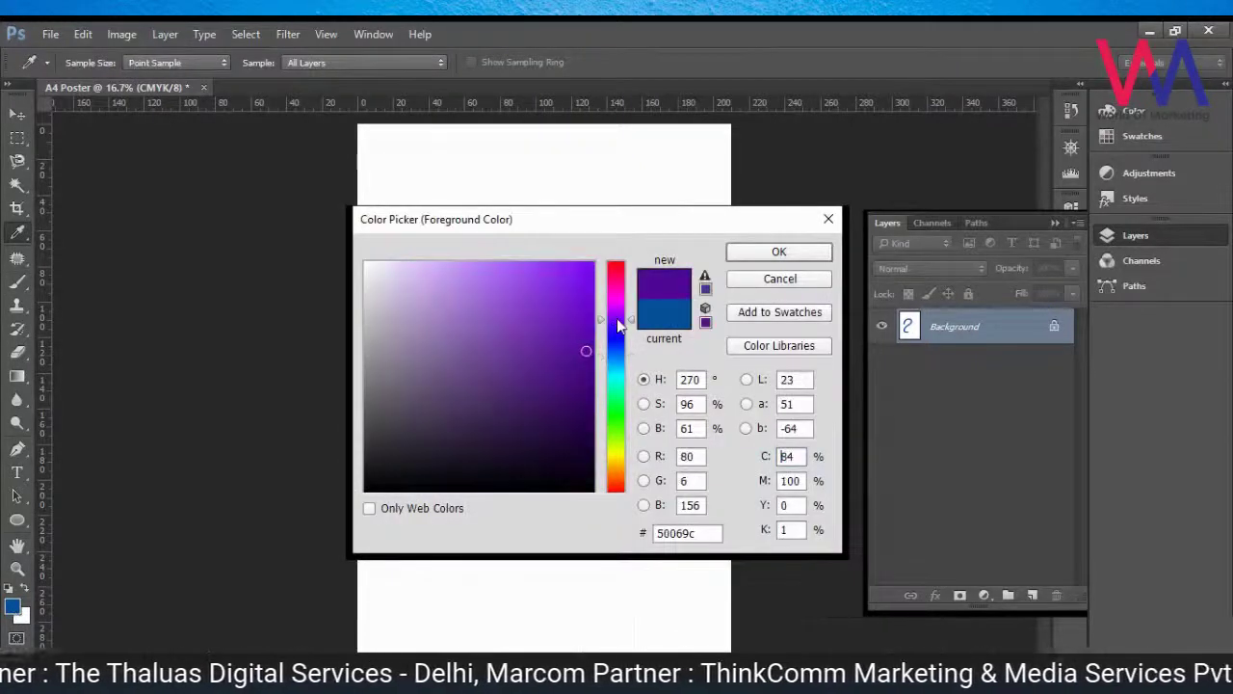
{"action": "left_click_drag", "start_coordinate": [617, 373], "coordinate": [616, 453]}
{"action": "mouse_move", "coordinate": [524, 220]}
{"action": "left_mouse_down"}
{"action": "mouse_move", "coordinate": [789, 220]}
{"action": "mouse_move", "coordinate": [731, 220]}
{"action": "left_mouse_up"}
{"action": "left_click_drag", "start_coordinate": [798, 325], "coordinate": [804, 291]}
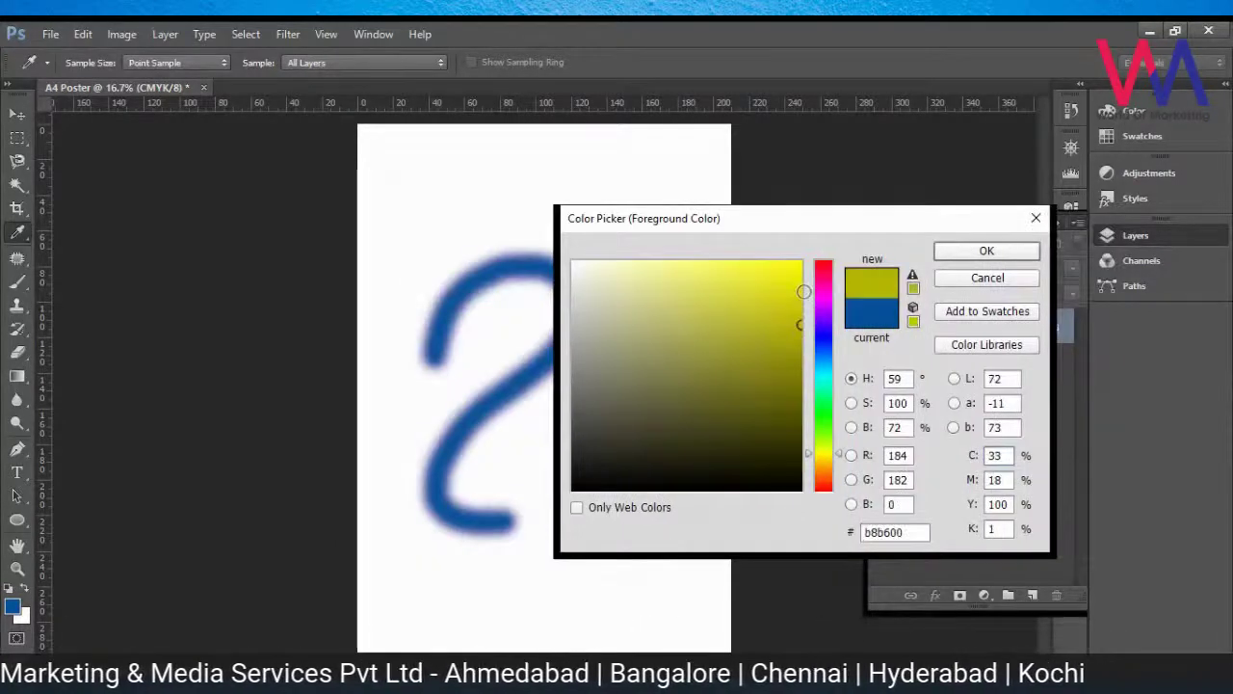
{"action": "left_click", "coordinate": [823, 390]}
{"action": "left_click_drag", "start_coordinate": [833, 478], "coordinate": [834, 321]}
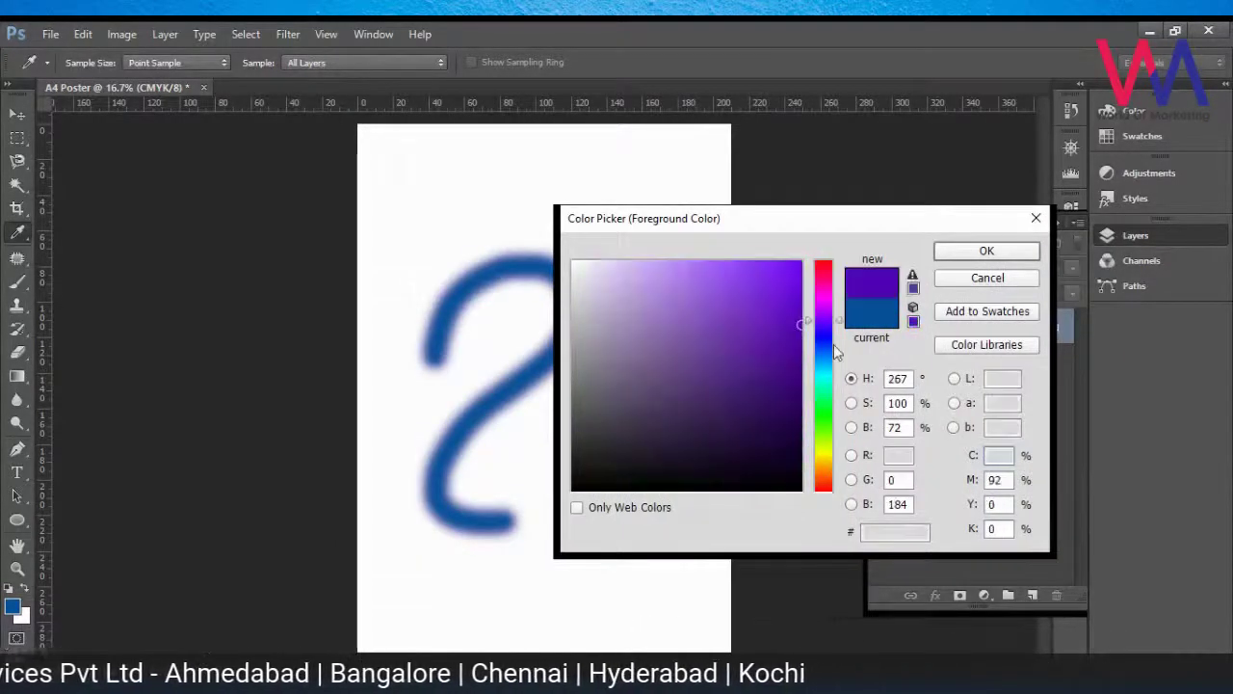
{"action": "left_click", "coordinate": [835, 319]}
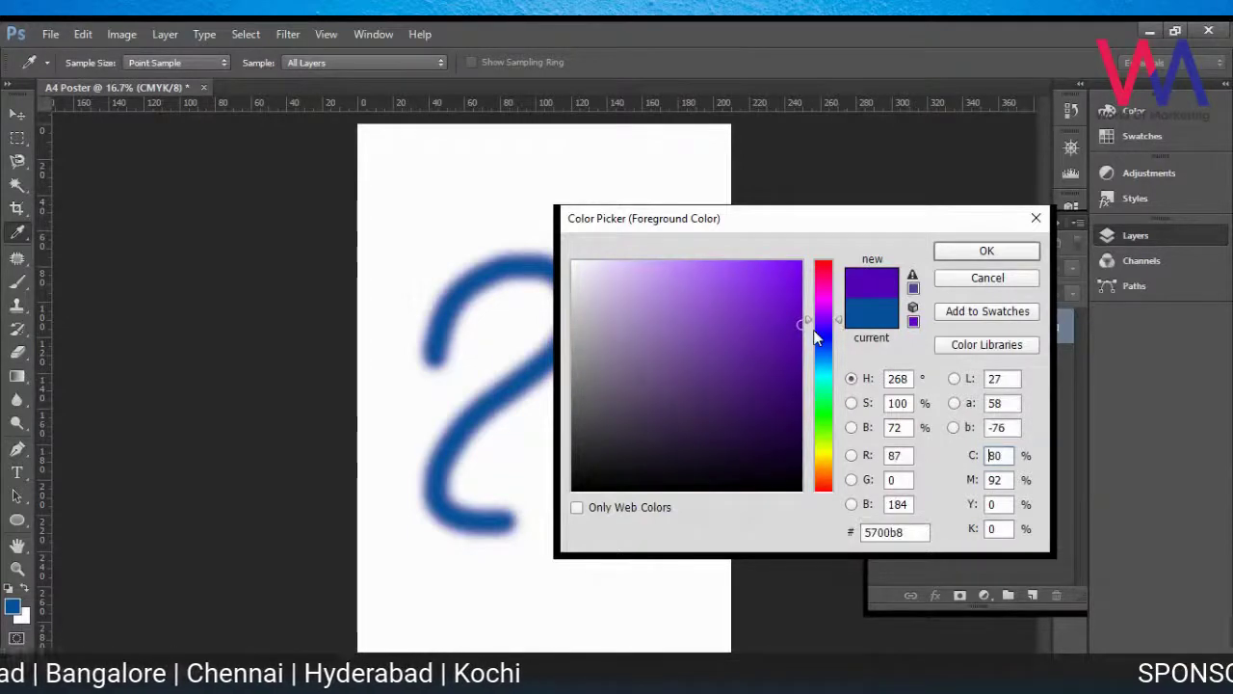
{"action": "left_click", "coordinate": [780, 319]}
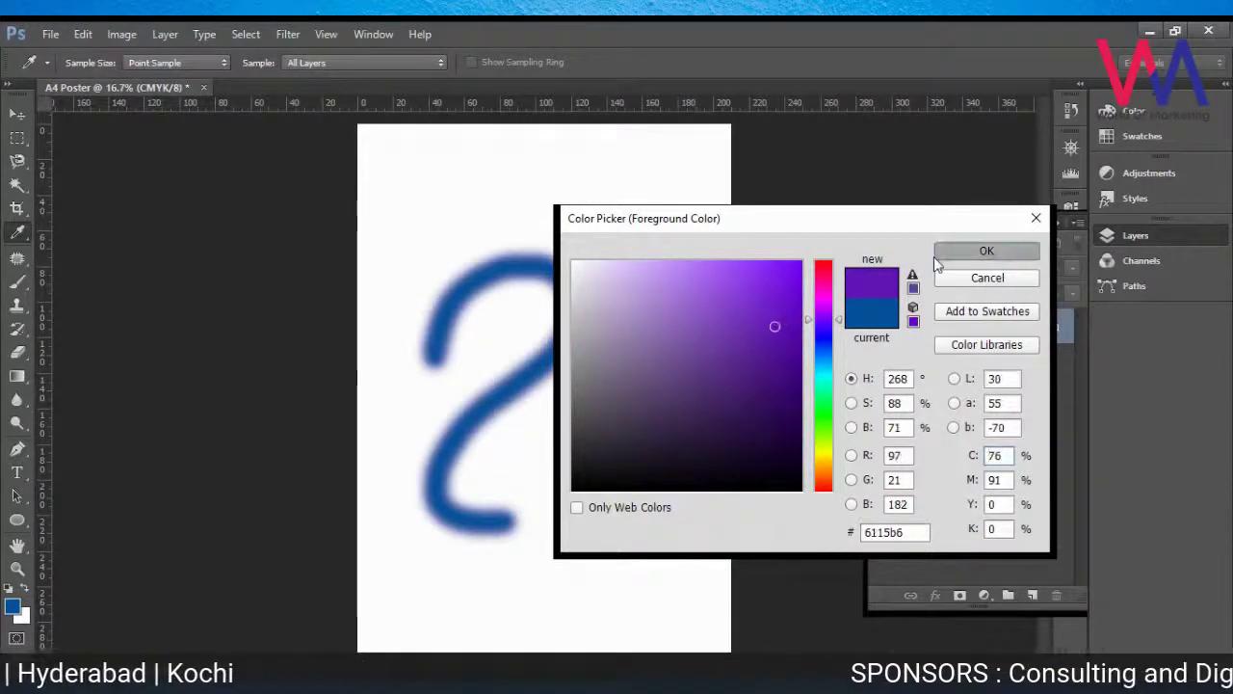
{"action": "left_click", "coordinate": [936, 254]}
{"action": "key", "text": "b"}
{"action": "mouse_move", "coordinate": [402, 406]}
{"action": "left_mouse_down"}
{"action": "mouse_move", "coordinate": [428, 356]}
{"action": "mouse_move", "coordinate": [474, 345]}
{"action": "mouse_move", "coordinate": [515, 371]}
{"action": "mouse_move", "coordinate": [531, 444]}
{"action": "mouse_move", "coordinate": [479, 573]}
{"action": "mouse_move", "coordinate": [498, 599]}
{"action": "mouse_move", "coordinate": [525, 605]}
{"action": "mouse_move", "coordinate": [541, 577]}
{"action": "left_mouse_up"}
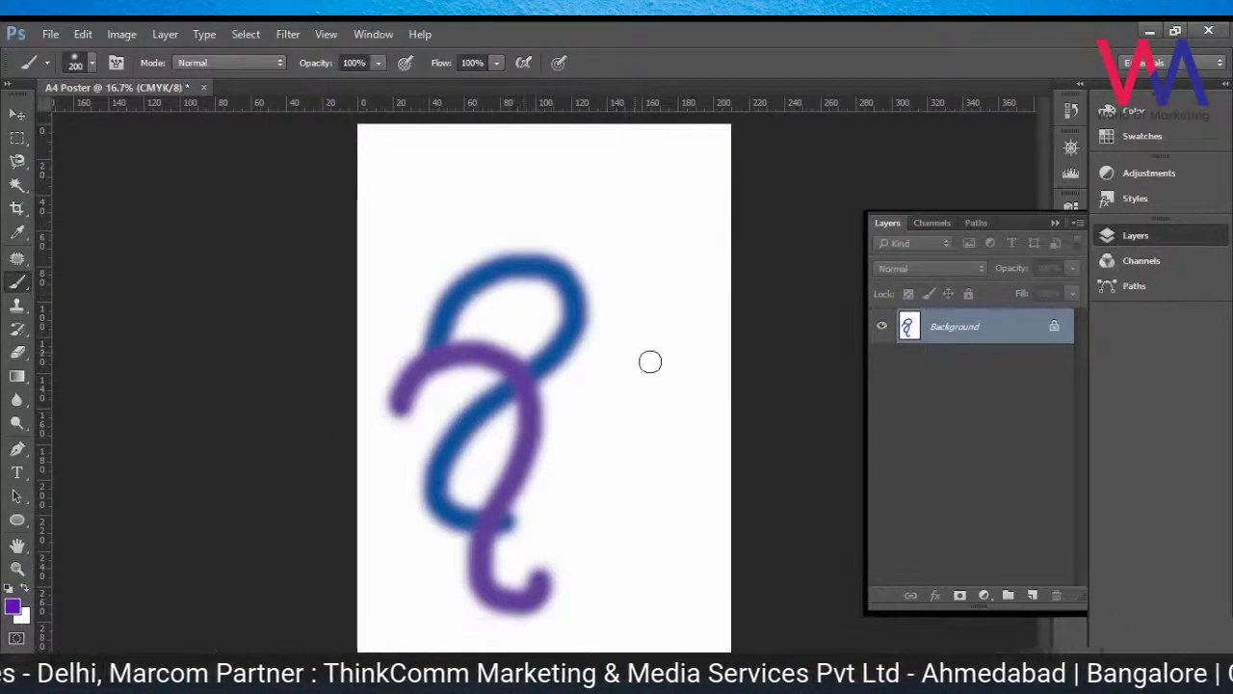
Step: Undo and redo the last brush change on the page, switching to the Move tool
{"action": "mouse_move", "coordinate": [446, 350]}
{"action": "left_mouse_down"}
{"action": "mouse_move", "coordinate": [373, 471]}
{"action": "mouse_move", "coordinate": [451, 568]}
{"action": "mouse_move", "coordinate": [498, 515]}
{"action": "left_mouse_up"}
{"action": "key", "text": "ctrl+z"}
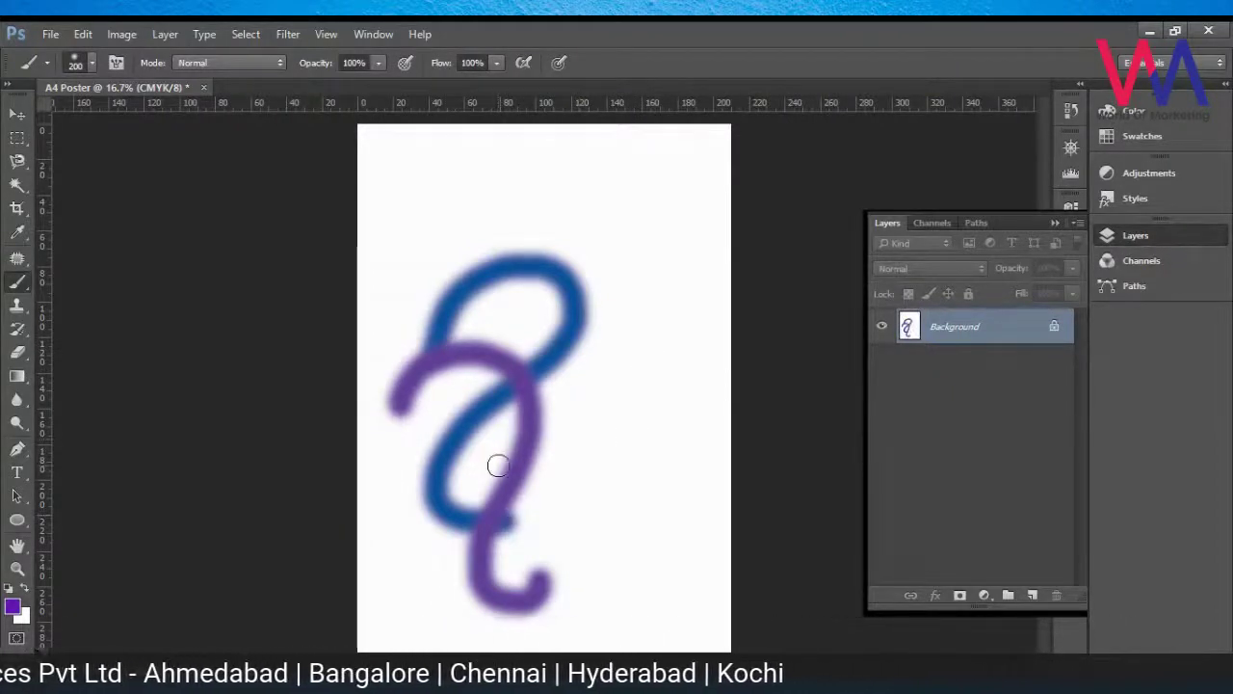
{"action": "left_click", "coordinate": [17, 117]}
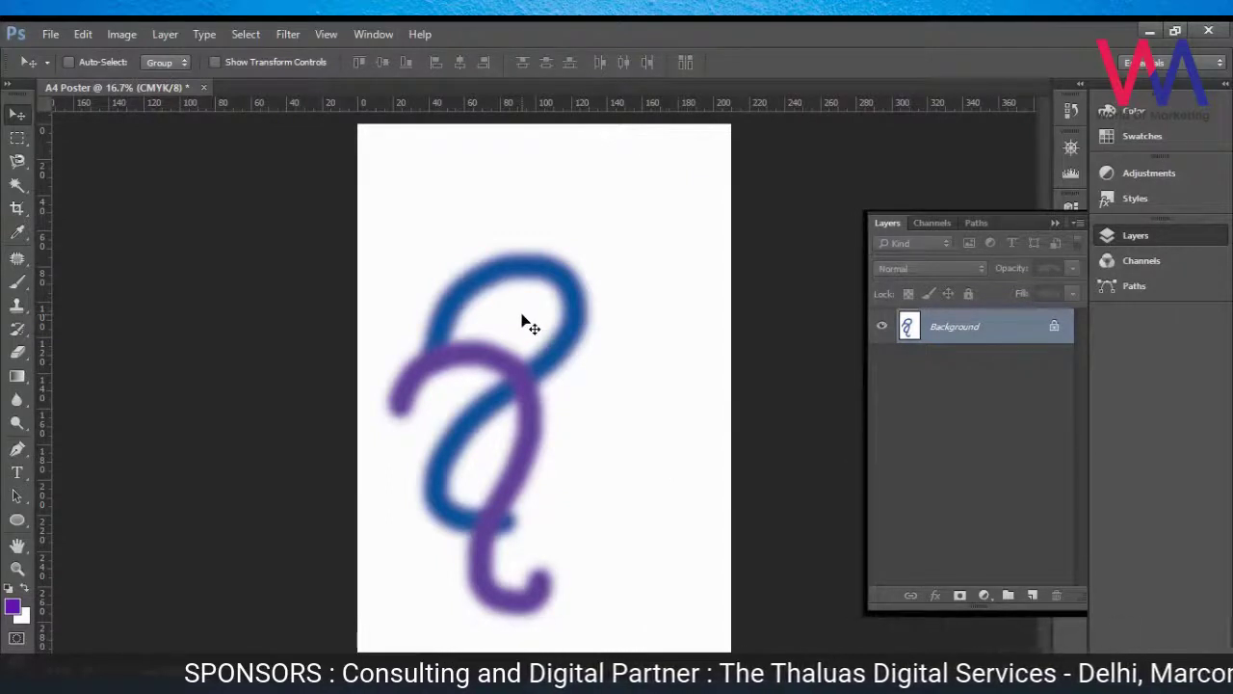
{"action": "key", "text": "ctrl+z"}
{"action": "key", "text": "ctrl+z"}
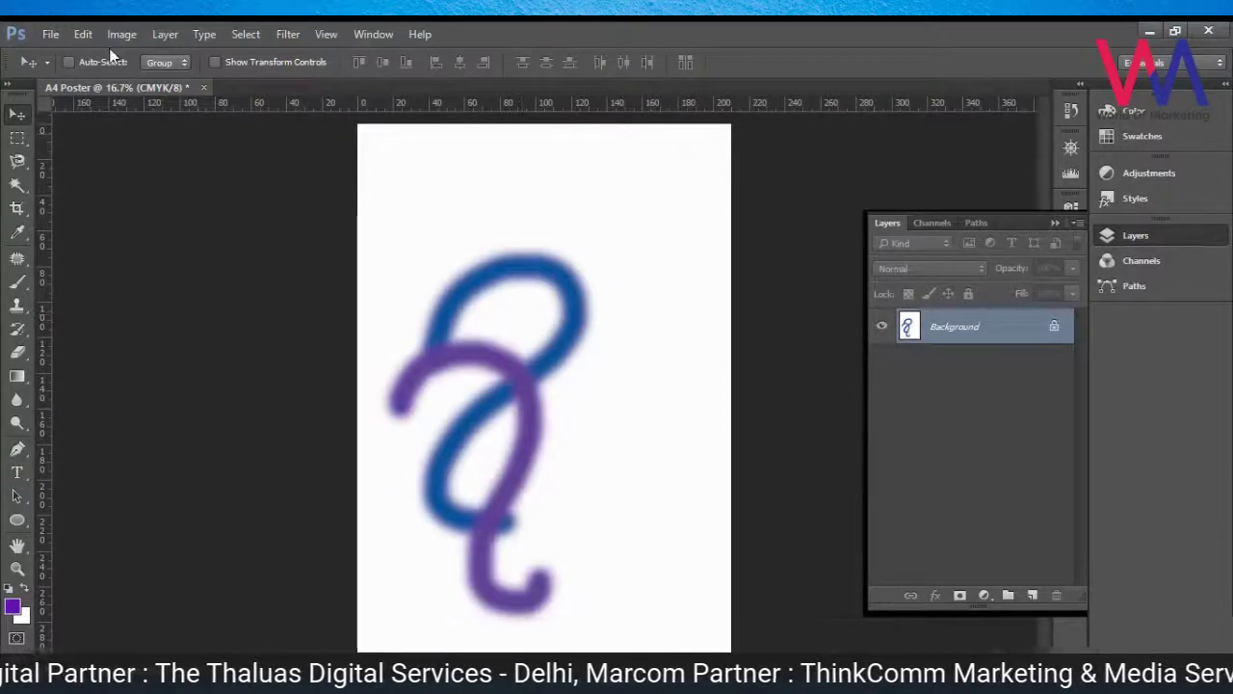
Step: Step backward one history state to remove the purple stroke and step forward to restore it
{"action": "left_click", "coordinate": [81, 38]}
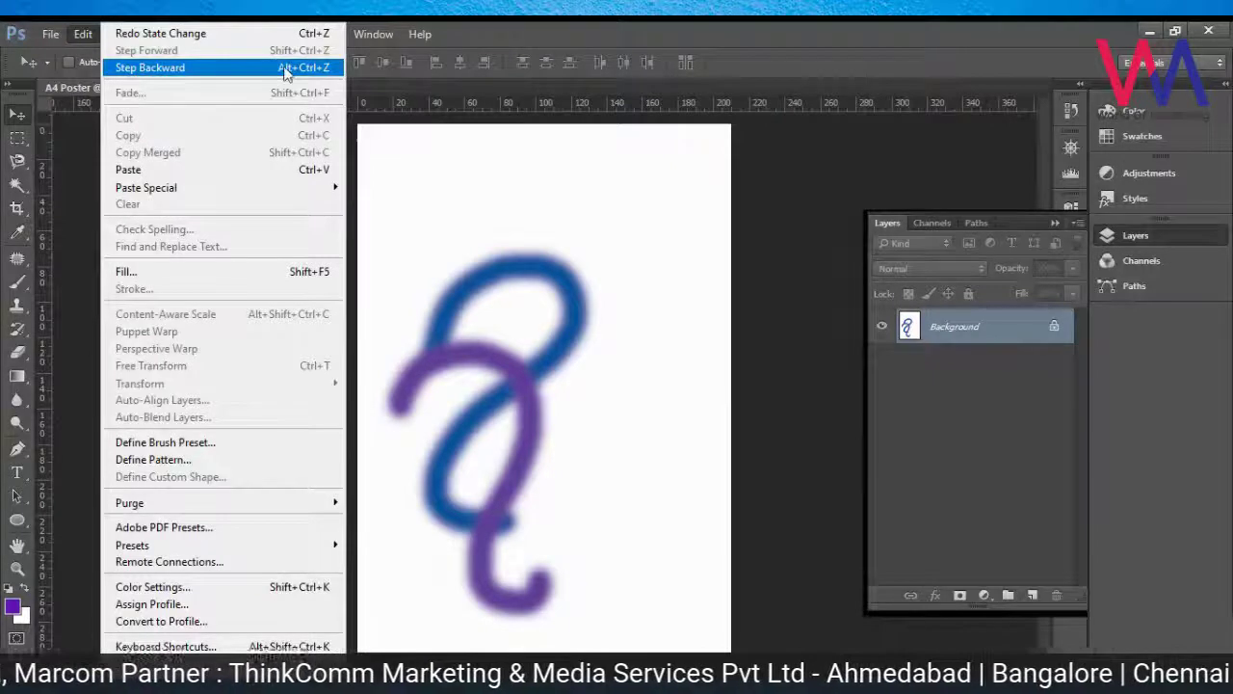
{"action": "left_click", "coordinate": [506, 279]}
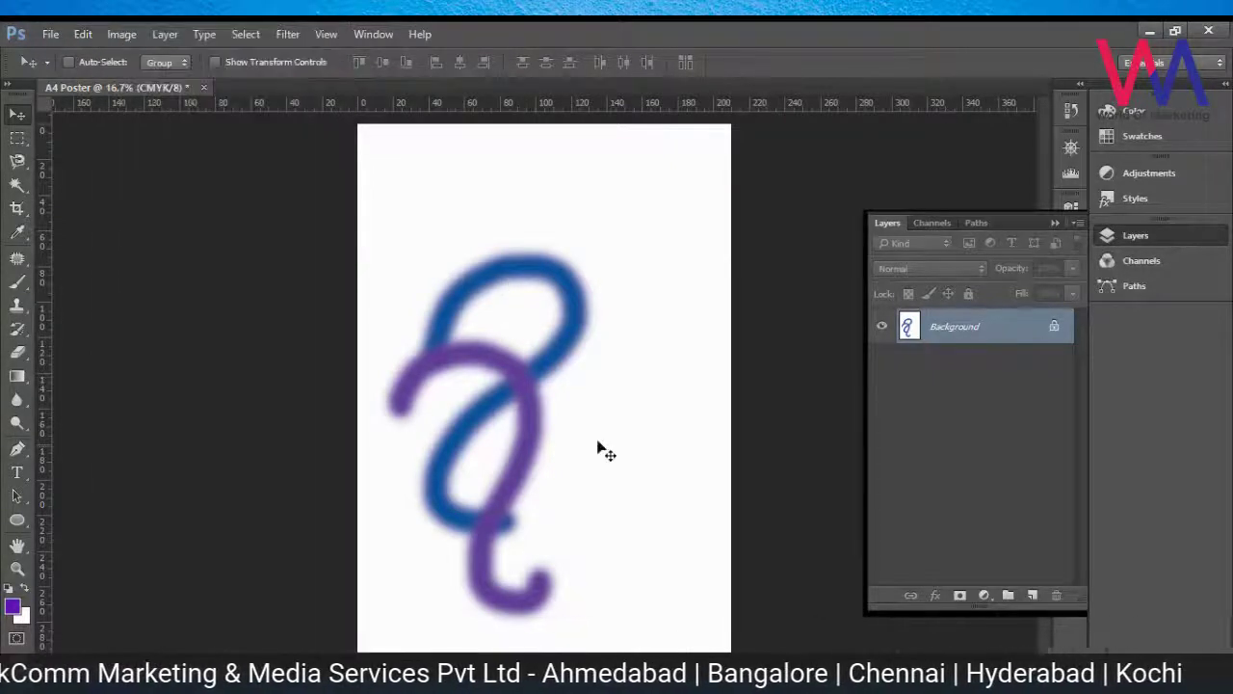
{"action": "key", "text": "ctrl+alt+z"}
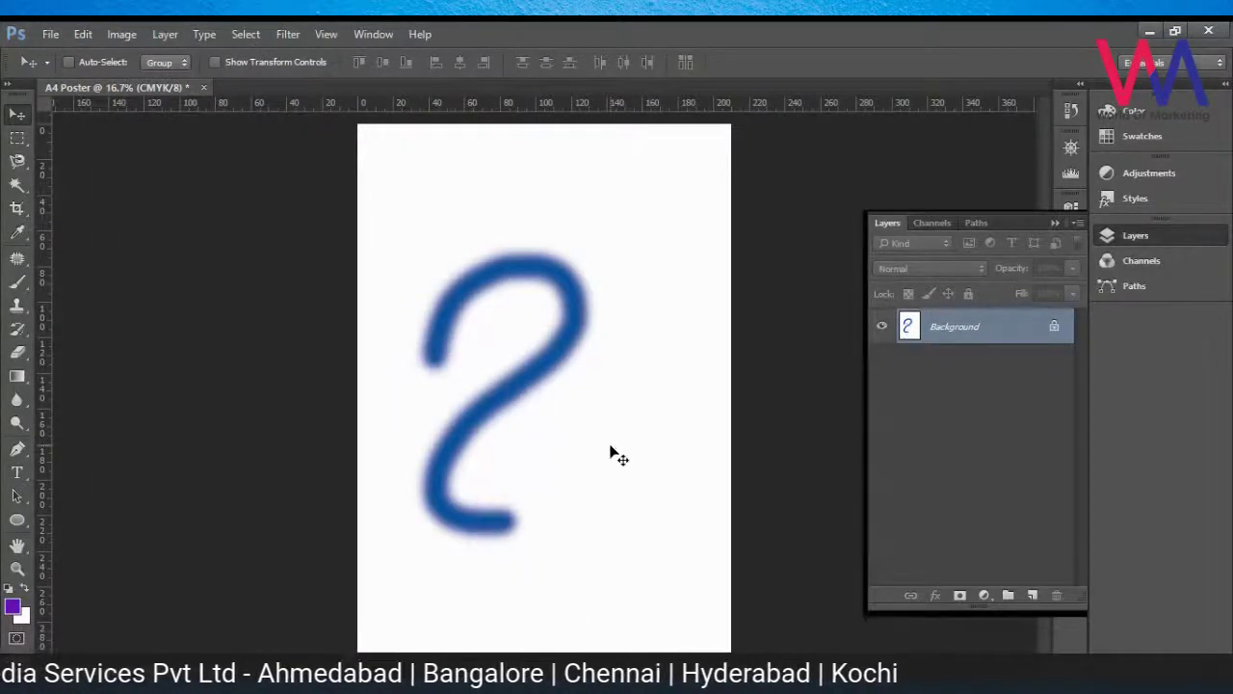
{"action": "key", "text": "ctrl+shift+z"}
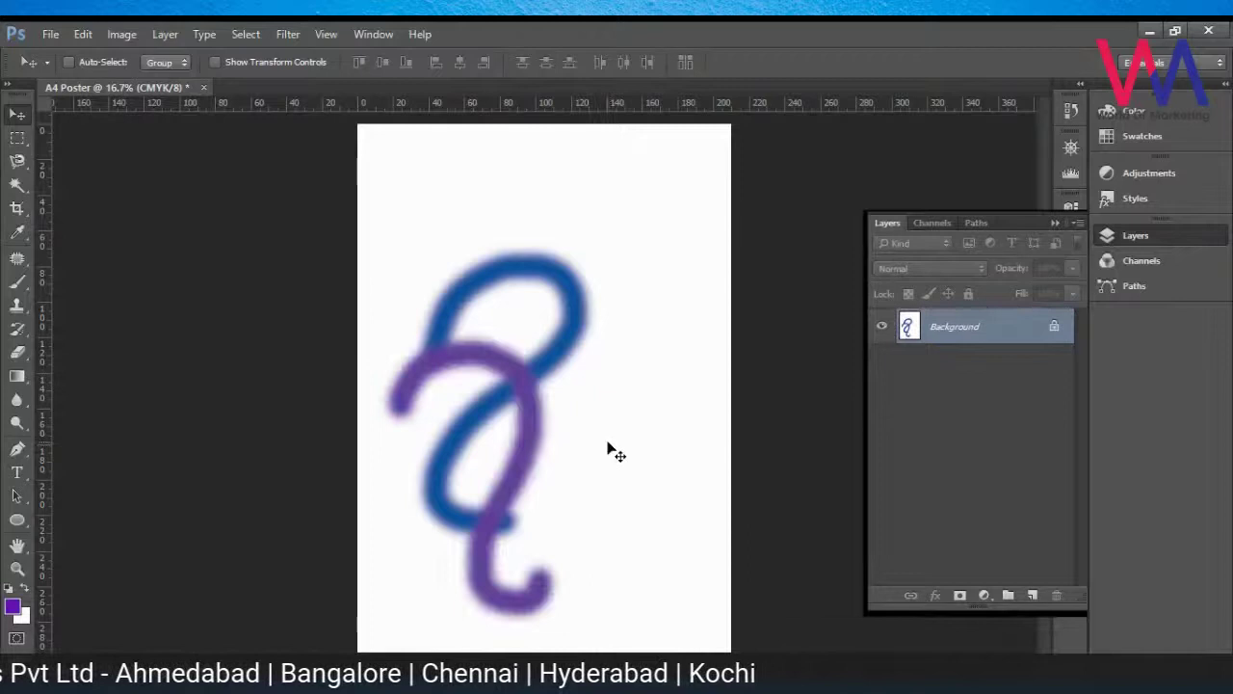
Step: Erase a horizontal band across the crossing of the blue and purple strokes with the Eraser tool at size 90
{"action": "left_click", "coordinate": [17, 354]}
{"action": "left_click", "coordinate": [513, 389]}
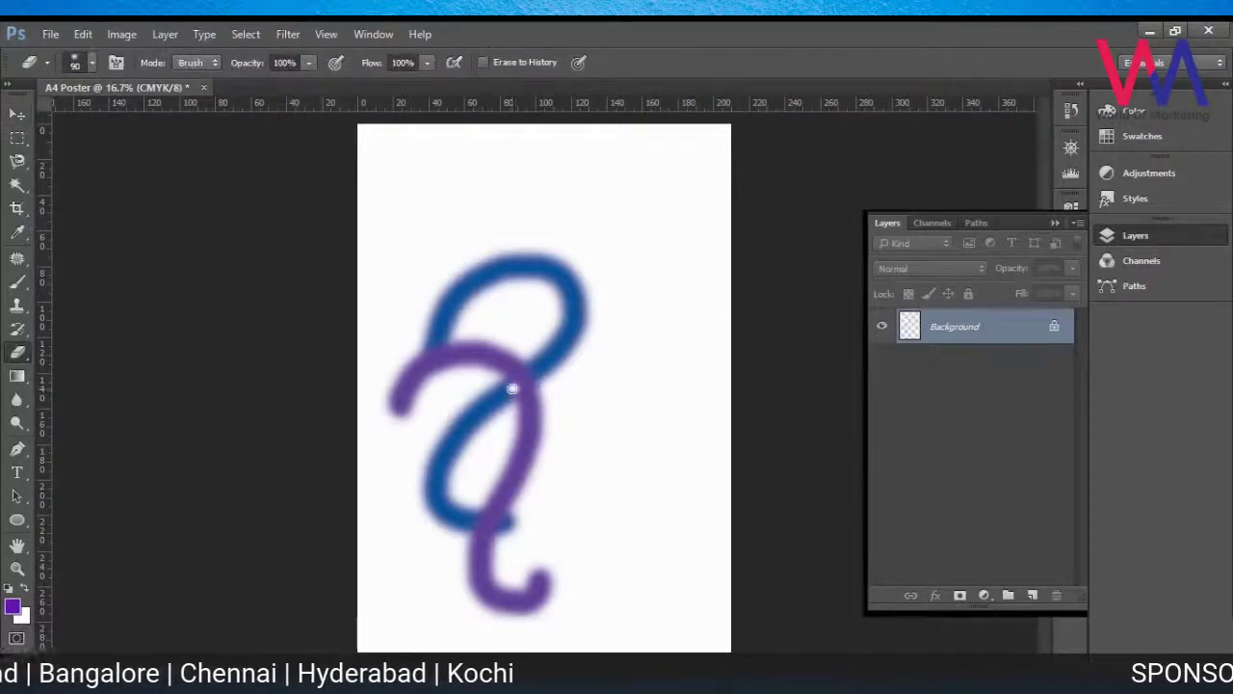
{"action": "mouse_move", "coordinate": [503, 392]}
{"action": "left_mouse_down"}
{"action": "mouse_move", "coordinate": [553, 382]}
{"action": "mouse_move", "coordinate": [488, 387]}
{"action": "mouse_move", "coordinate": [561, 387]}
{"action": "mouse_move", "coordinate": [477, 390]}
{"action": "left_mouse_up"}
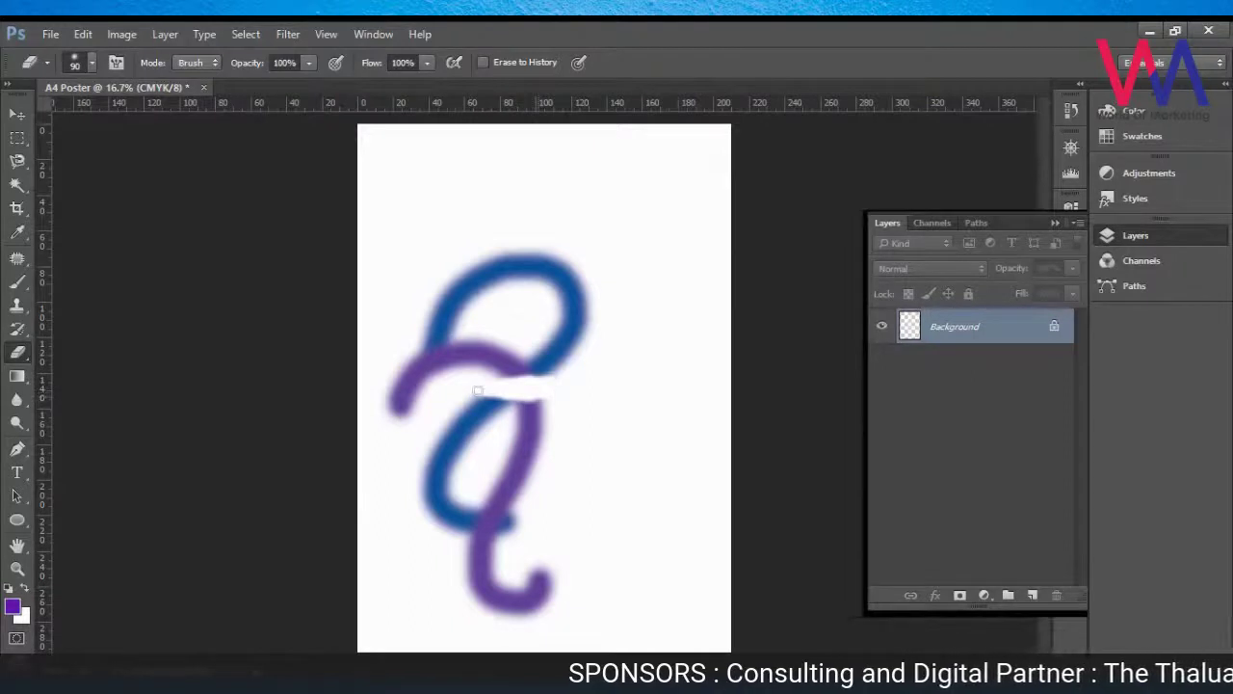
{"action": "left_click_drag", "start_coordinate": [555, 397], "coordinate": [496, 393]}
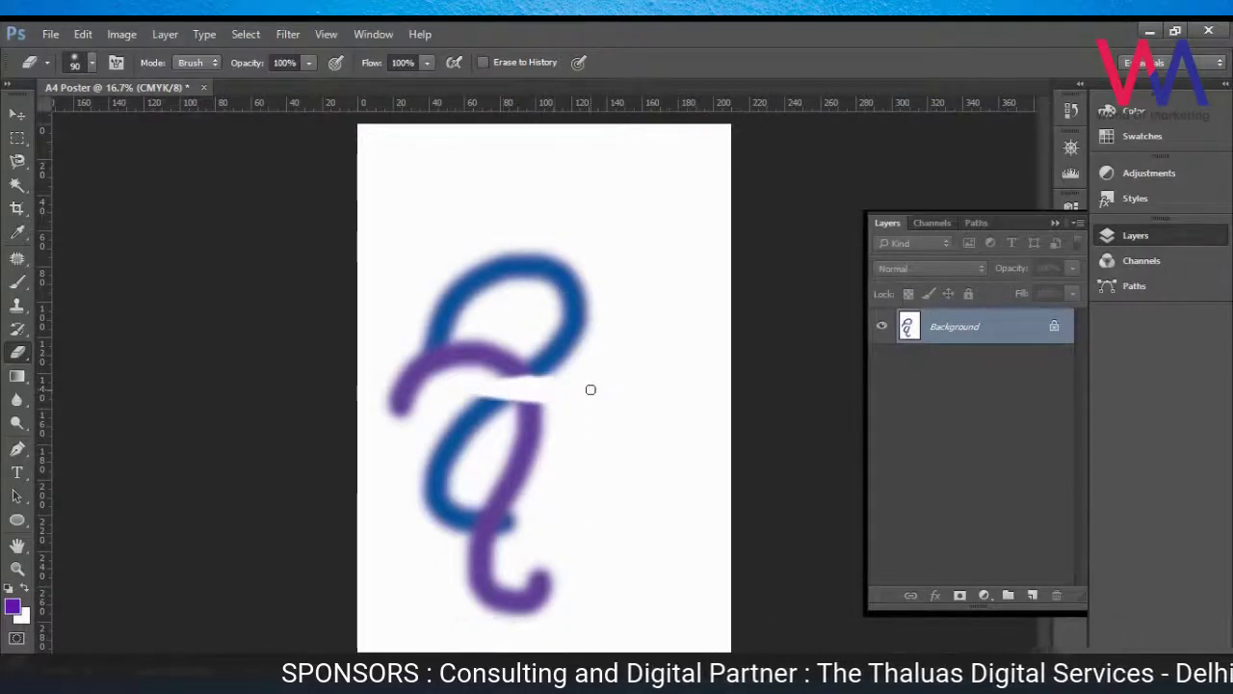
Step: Step backward through the history to remove the eraser marks, the purple stroke and the blue stroke
{"action": "key", "text": "ctrl+alt+z"}
{"action": "key", "text": "ctrl+alt+z"}
{"action": "key", "text": "ctrl+alt+z"}
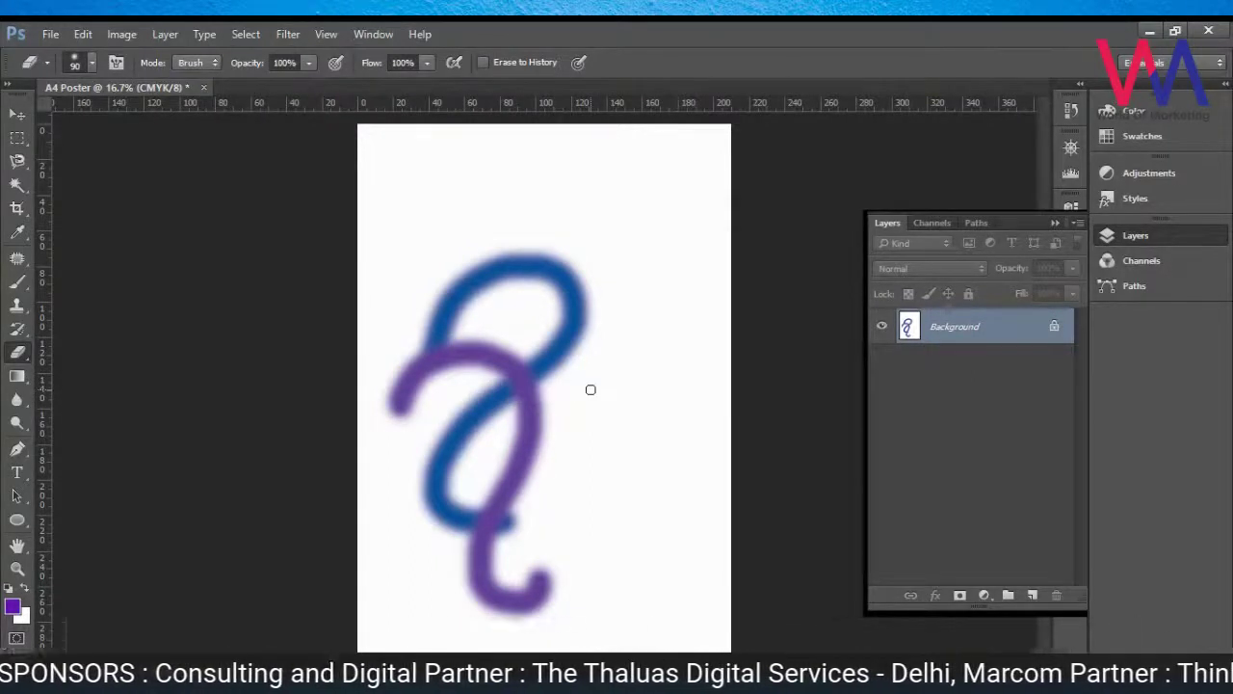
{"action": "key", "text": "ctrl+alt+z"}
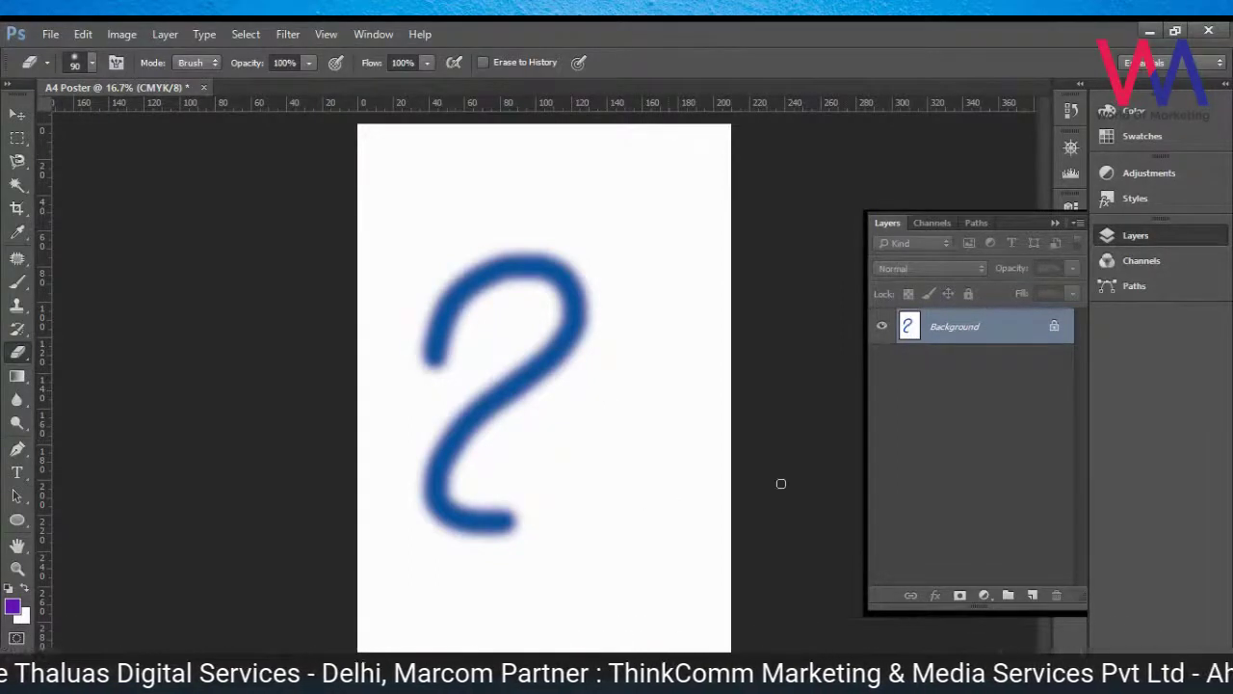
{"action": "key", "text": "ctrl+alt+z"}
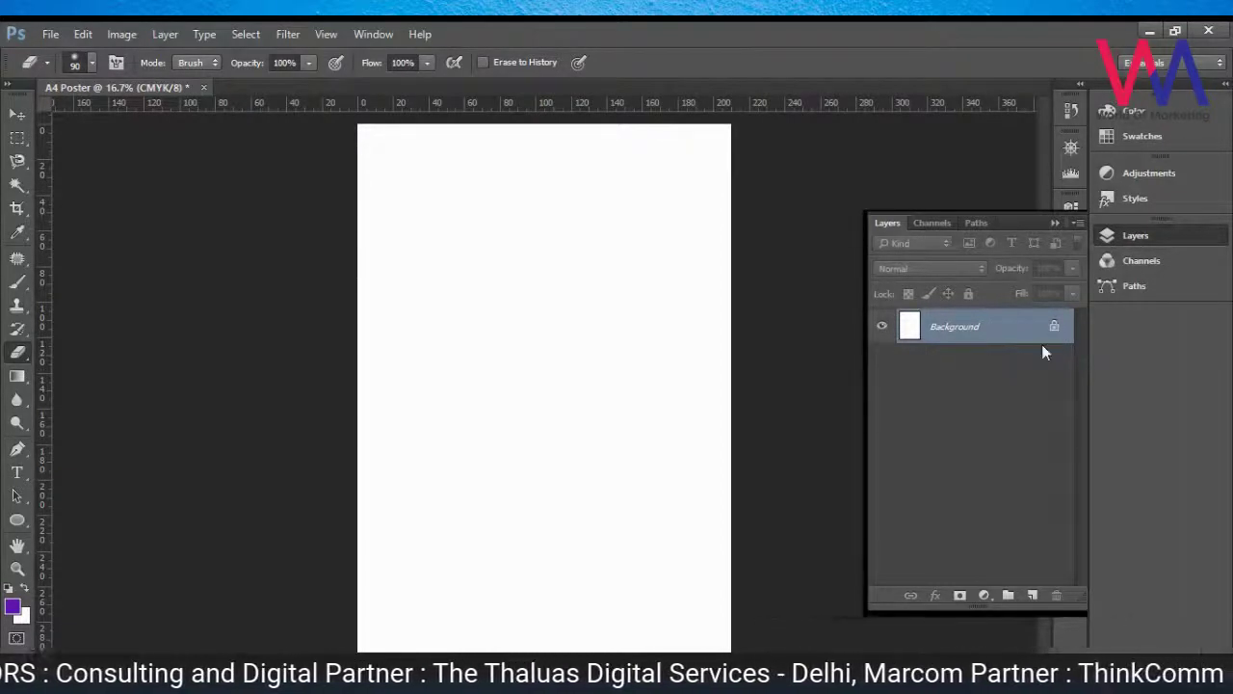
Step: Add a new layer above the Background and set the foreground color to dark blue
{"action": "left_click", "coordinate": [1033, 594]}
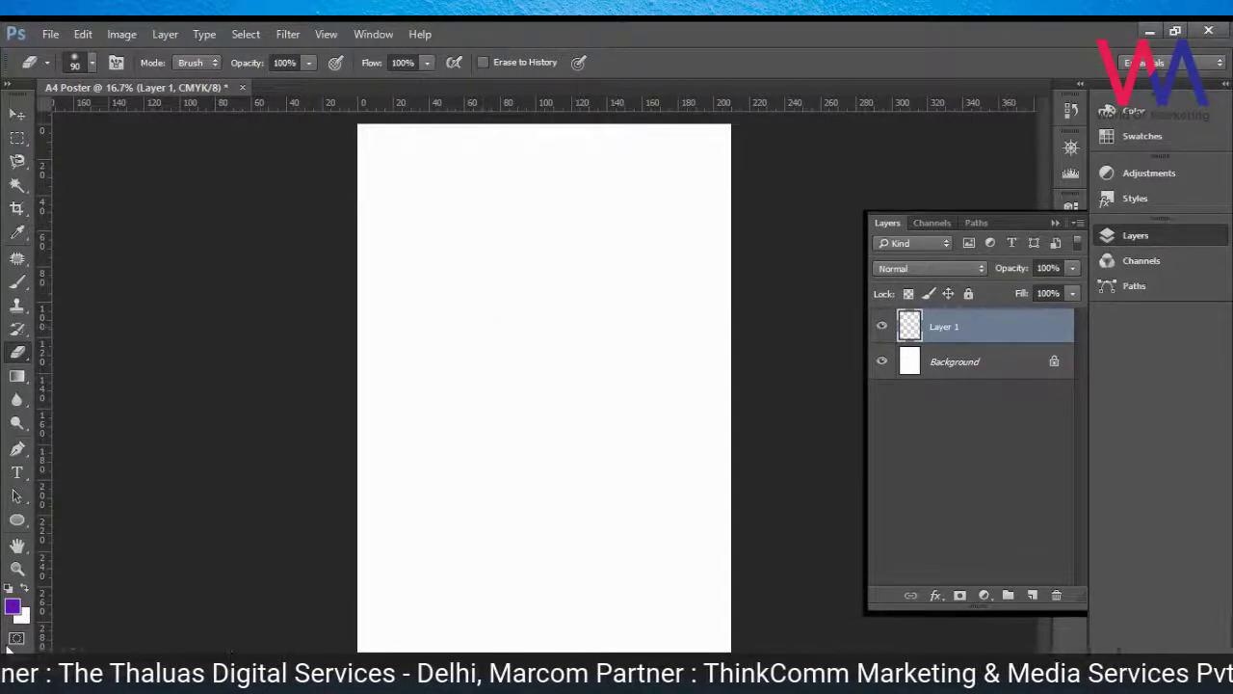
{"action": "left_click", "coordinate": [13, 608]}
{"action": "left_click", "coordinate": [823, 356]}
{"action": "left_click", "coordinate": [777, 365]}
{"action": "key", "text": "Return"}
{"action": "key", "text": "e"}
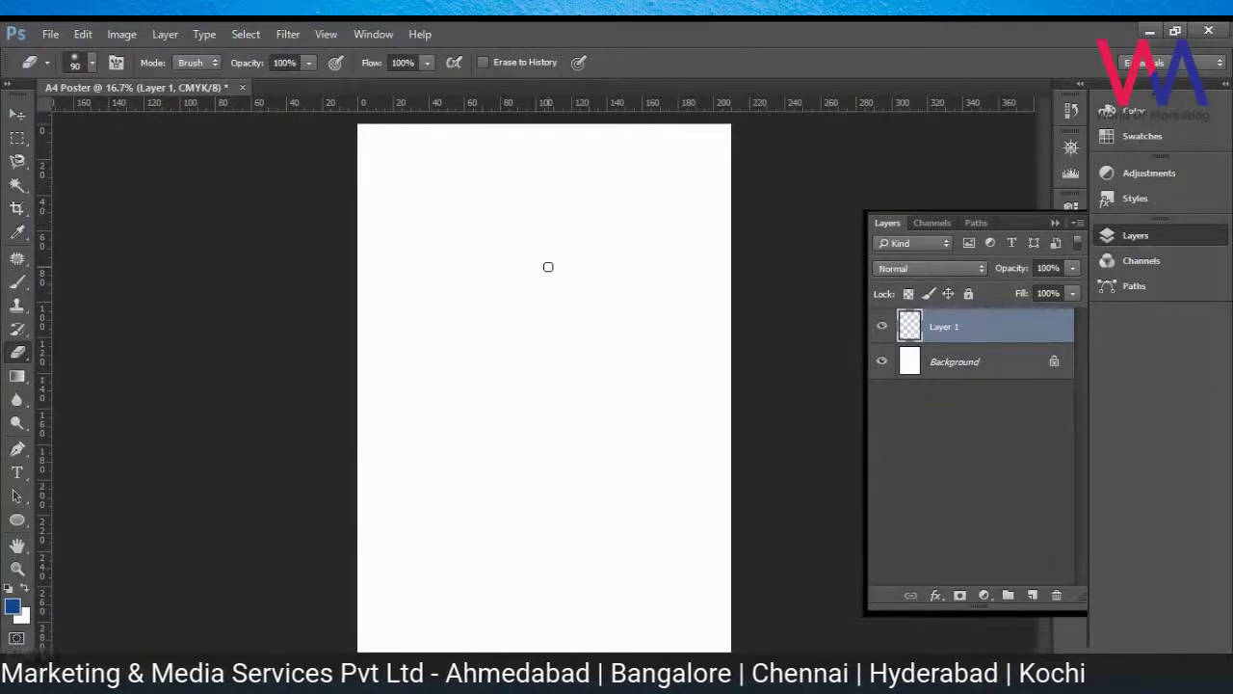
Step: Paint a freehand 2-shaped stroke with a hooked end on Layer 1 using the Brush tool at size 200
{"action": "left_click", "coordinate": [13, 285]}
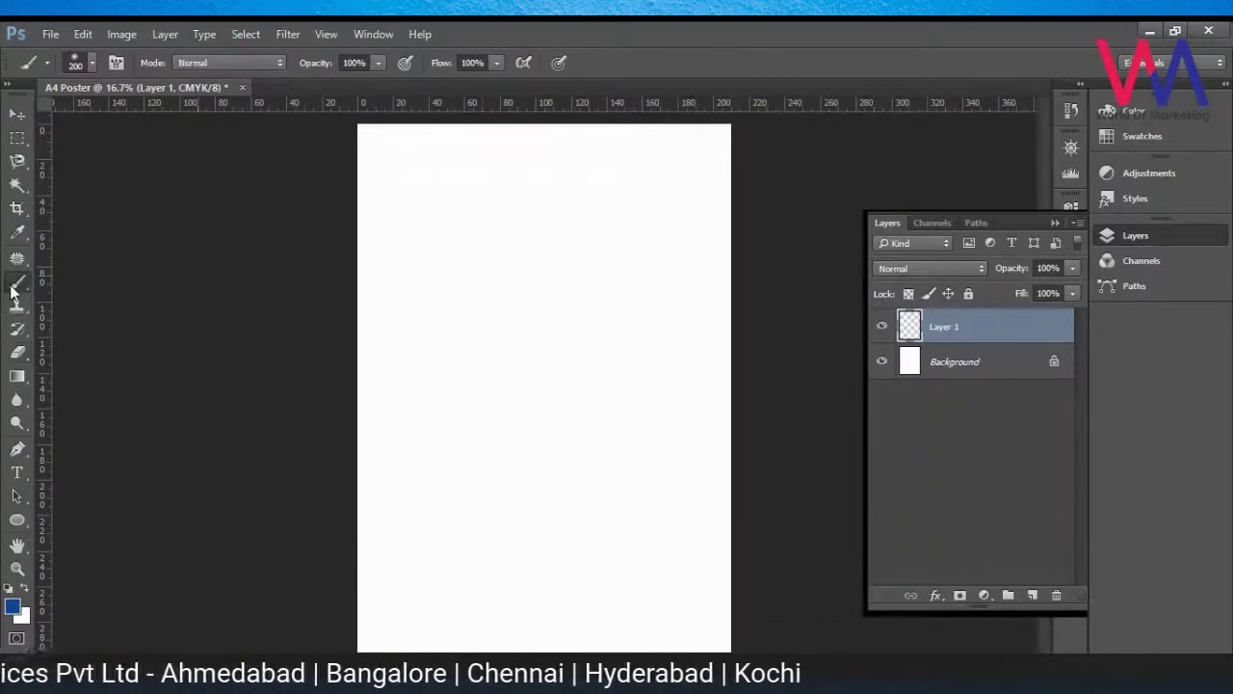
{"action": "mouse_move", "coordinate": [483, 309]}
{"action": "left_mouse_down"}
{"action": "mouse_move", "coordinate": [517, 263]}
{"action": "mouse_move", "coordinate": [559, 267]}
{"action": "mouse_move", "coordinate": [576, 325]}
{"action": "mouse_move", "coordinate": [498, 462]}
{"action": "mouse_move", "coordinate": [502, 509]}
{"action": "mouse_move", "coordinate": [541, 543]}
{"action": "mouse_move", "coordinate": [591, 535]}
{"action": "mouse_move", "coordinate": [601, 495]}
{"action": "left_mouse_up"}
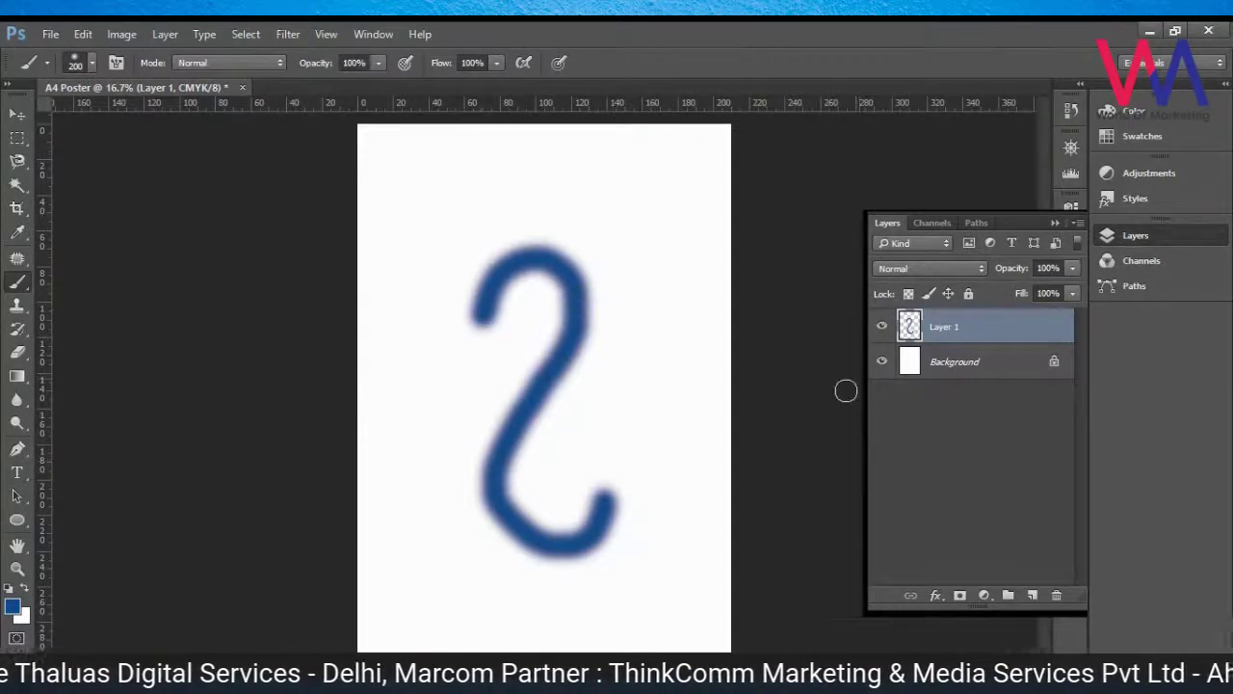
Step: Hide and show the Background layer, and do the same with Layer 1, to see what each contains
{"action": "left_click", "coordinate": [881, 361]}
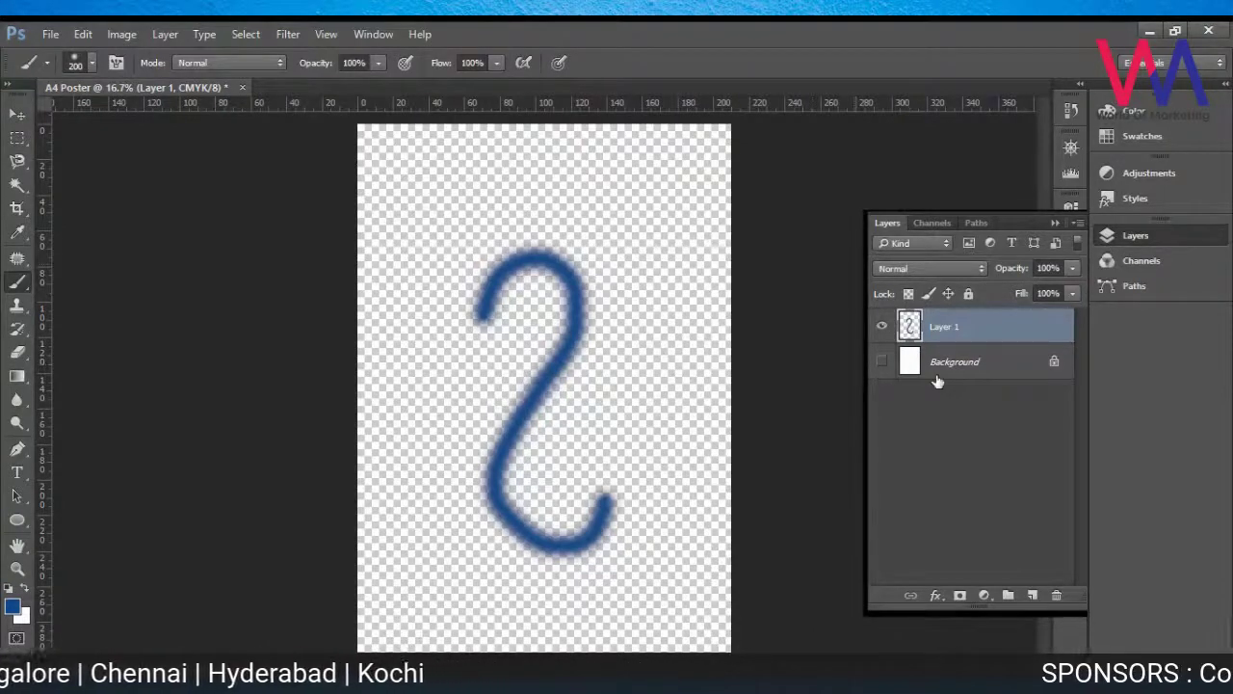
{"action": "left_click", "coordinate": [881, 362]}
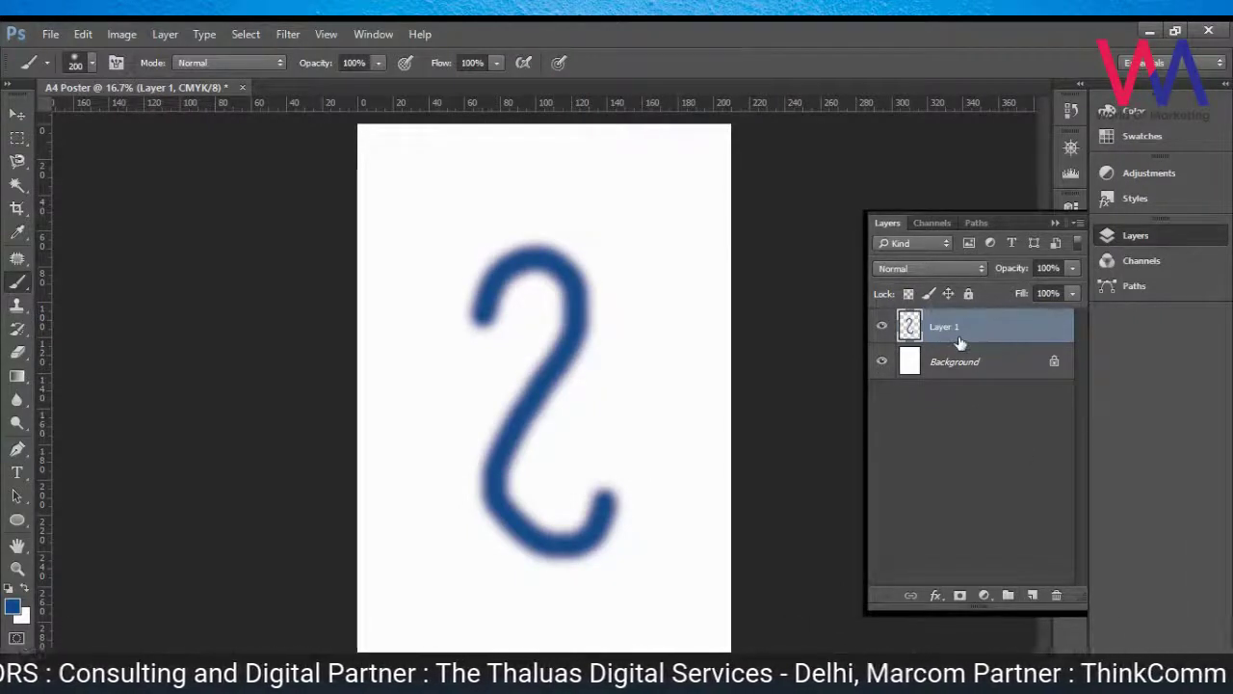
{"action": "left_click", "coordinate": [882, 329]}
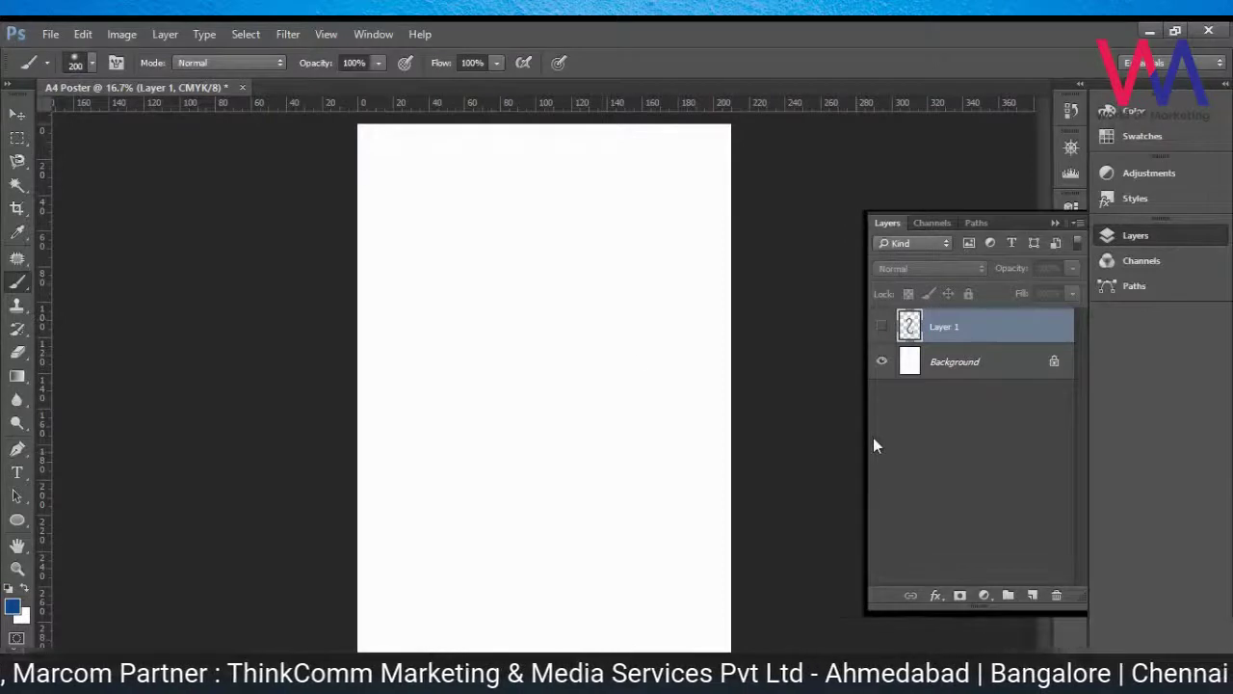
{"action": "left_click", "coordinate": [881, 329]}
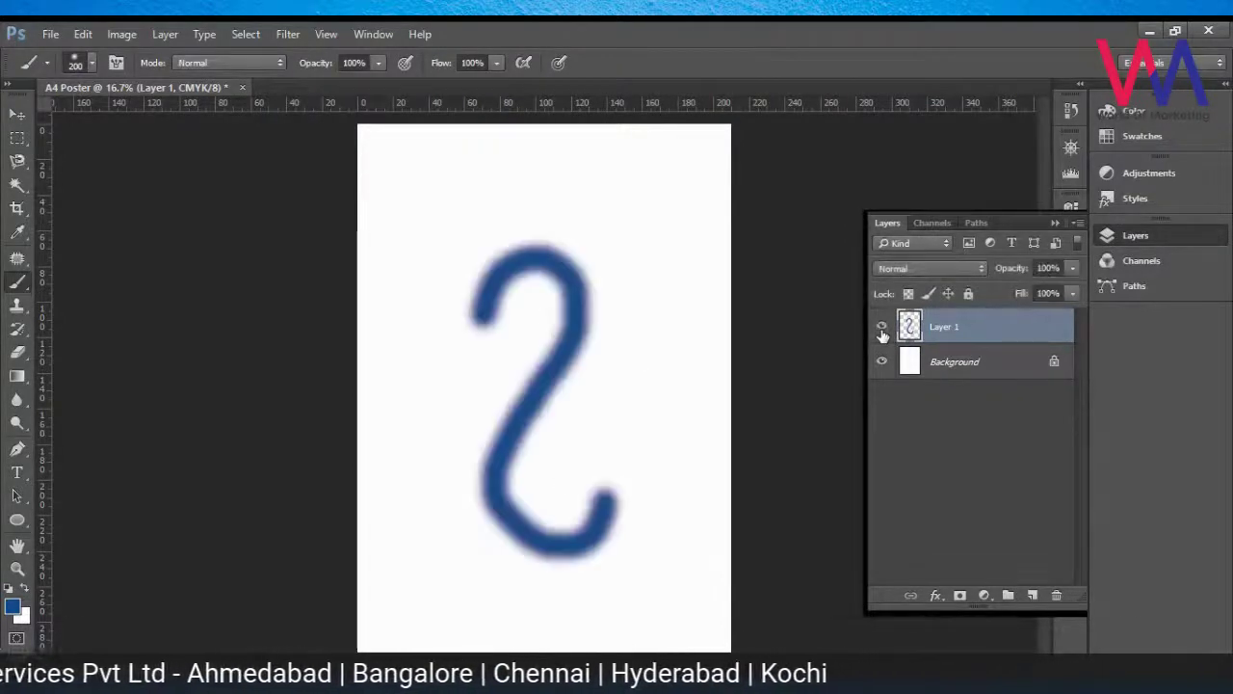
Step: Add another new layer above Layer 1 and set the foreground color to dark purple #3e1089
{"action": "left_click", "coordinate": [1032, 597]}
{"action": "left_click", "coordinate": [12, 607]}
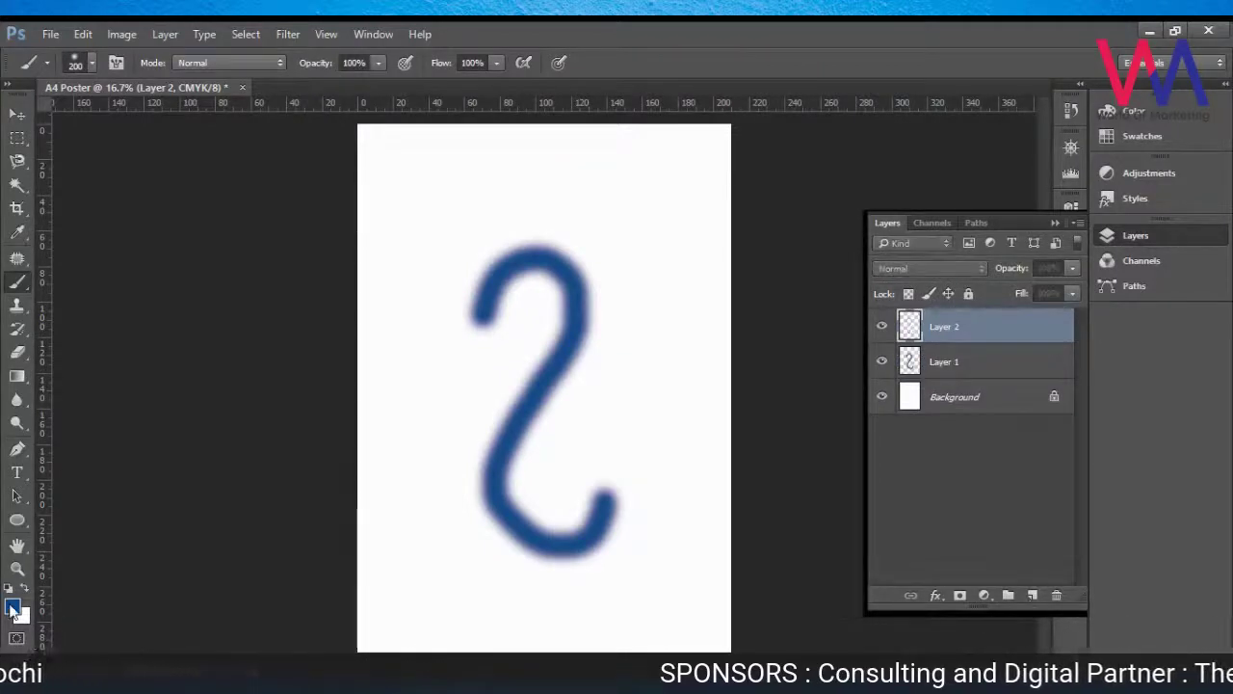
{"action": "left_click", "coordinate": [822, 325]}
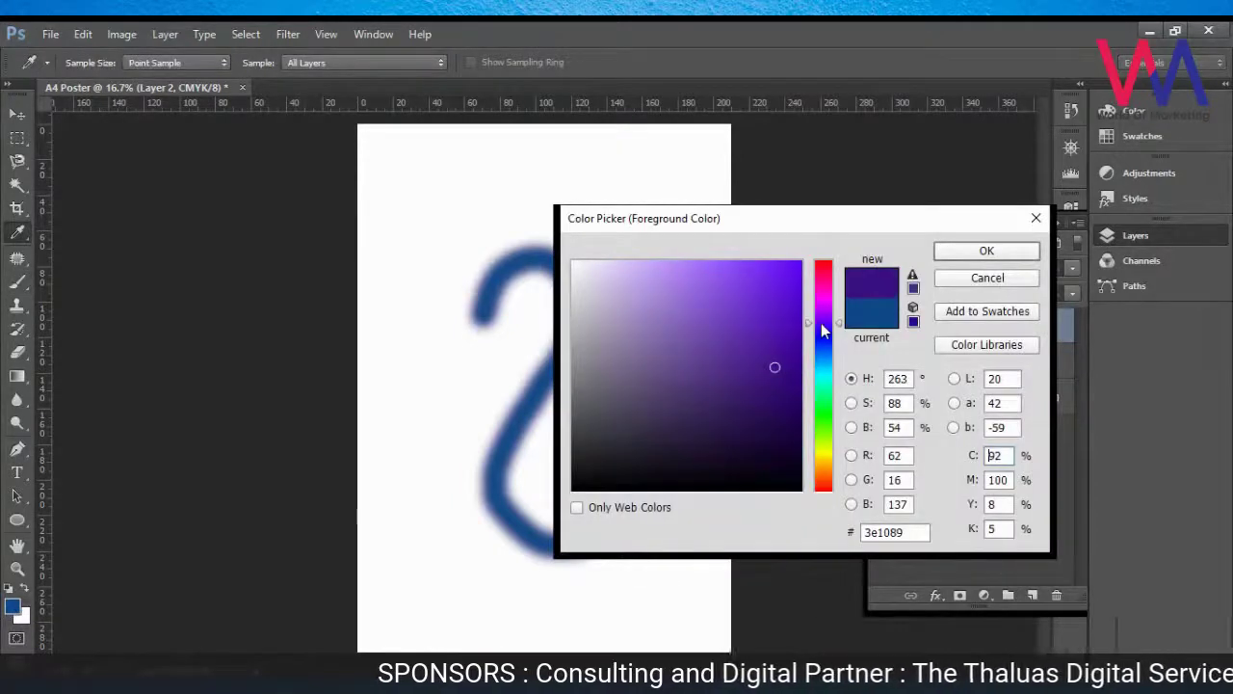
{"action": "left_click", "coordinate": [979, 252]}
Step: Paint a closed, leaf-shaped purple brush loop over the blue stroke on Layer 2
{"action": "key", "text": "b"}
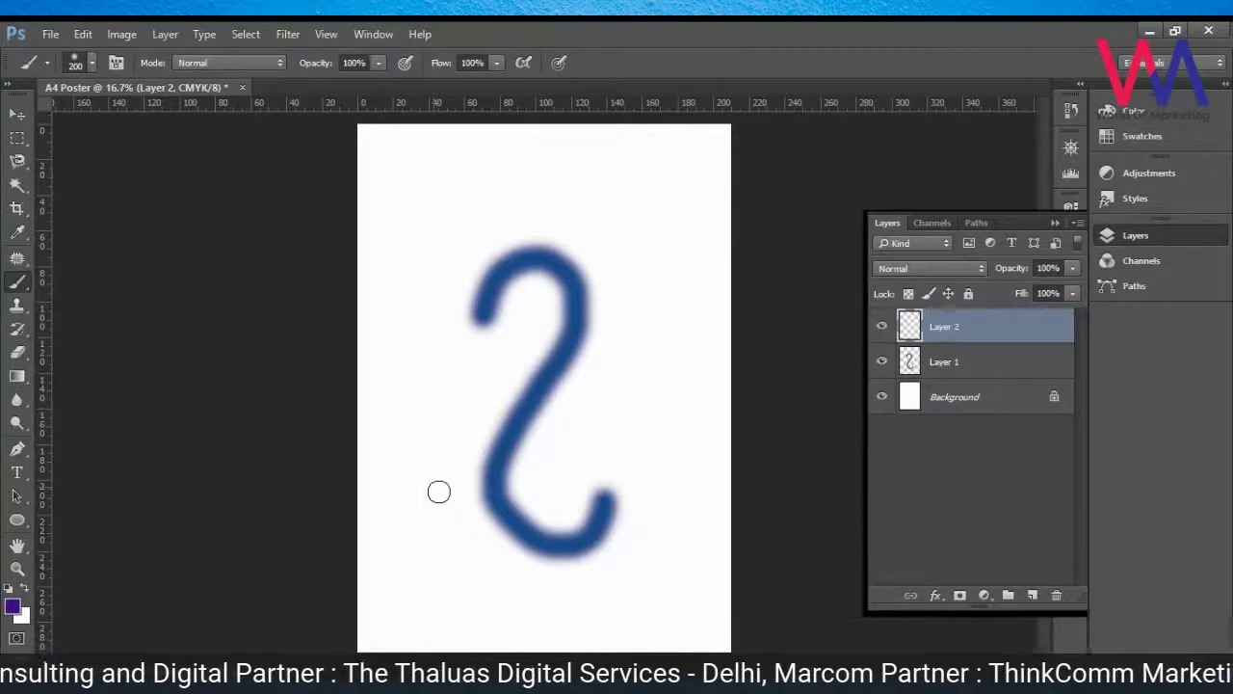
{"action": "mouse_move", "coordinate": [427, 491]}
{"action": "left_mouse_down"}
{"action": "mouse_move", "coordinate": [435, 405]}
{"action": "mouse_move", "coordinate": [475, 346]}
{"action": "mouse_move", "coordinate": [538, 329]}
{"action": "mouse_move", "coordinate": [587, 398]}
{"action": "mouse_move", "coordinate": [549, 514]}
{"action": "mouse_move", "coordinate": [421, 619]}
{"action": "mouse_move", "coordinate": [445, 519]}
{"action": "mouse_move", "coordinate": [424, 487]}
{"action": "left_mouse_up"}
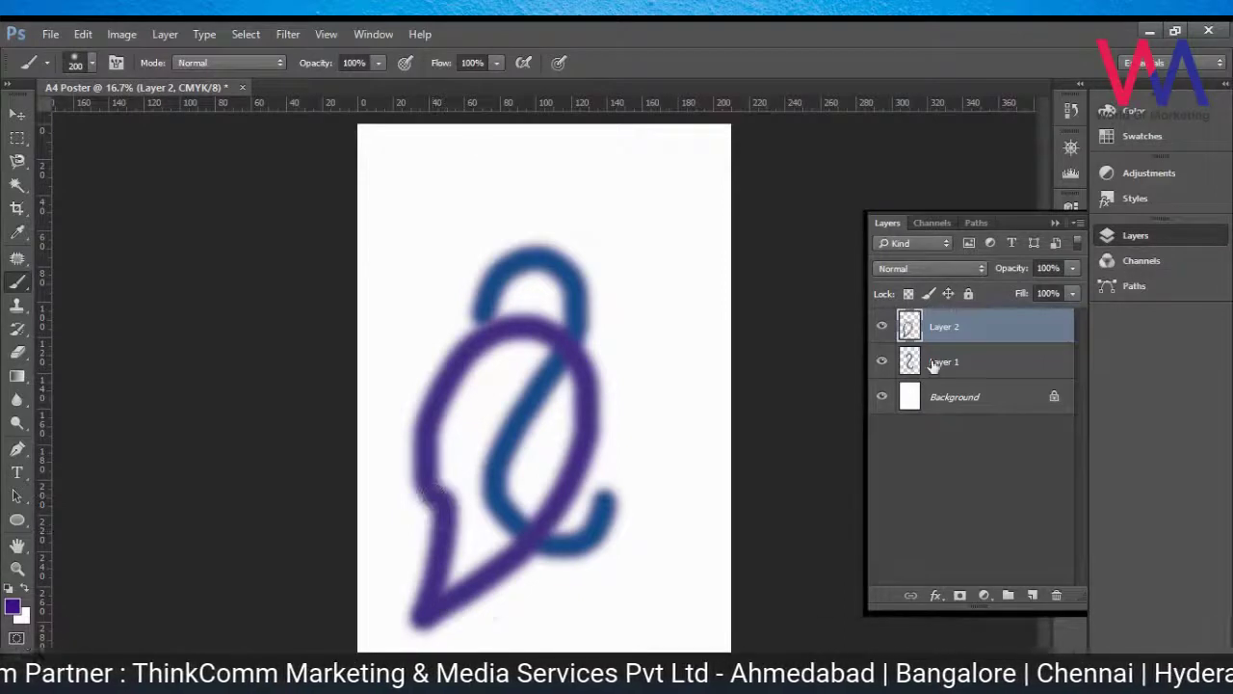
Step: Select Layer 1 and Layer 2 in turn, and hide and show Layer 2 to check its content
{"action": "left_click", "coordinate": [995, 361]}
{"action": "left_click", "coordinate": [949, 326]}
{"action": "left_click", "coordinate": [882, 327]}
{"action": "left_click", "coordinate": [881, 326]}
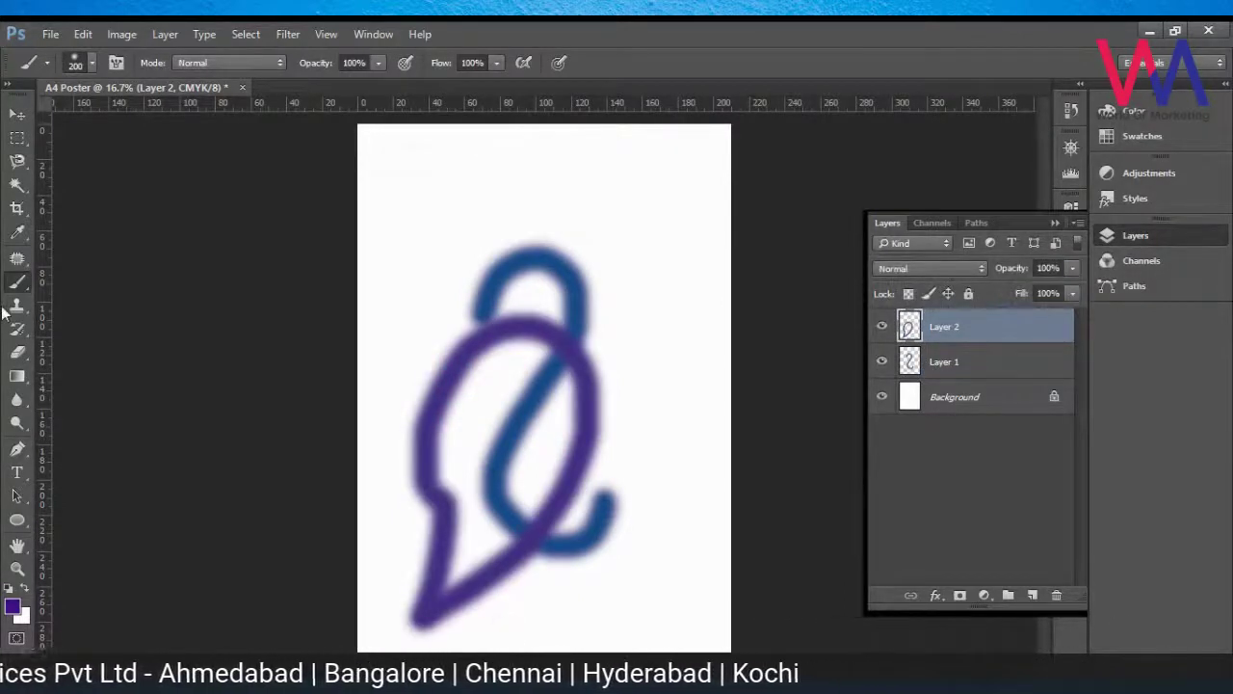
Step: Move the purple loop on Layer 2 up and to the right with the Move tool, independently of the blue stroke
{"action": "left_click", "coordinate": [16, 114]}
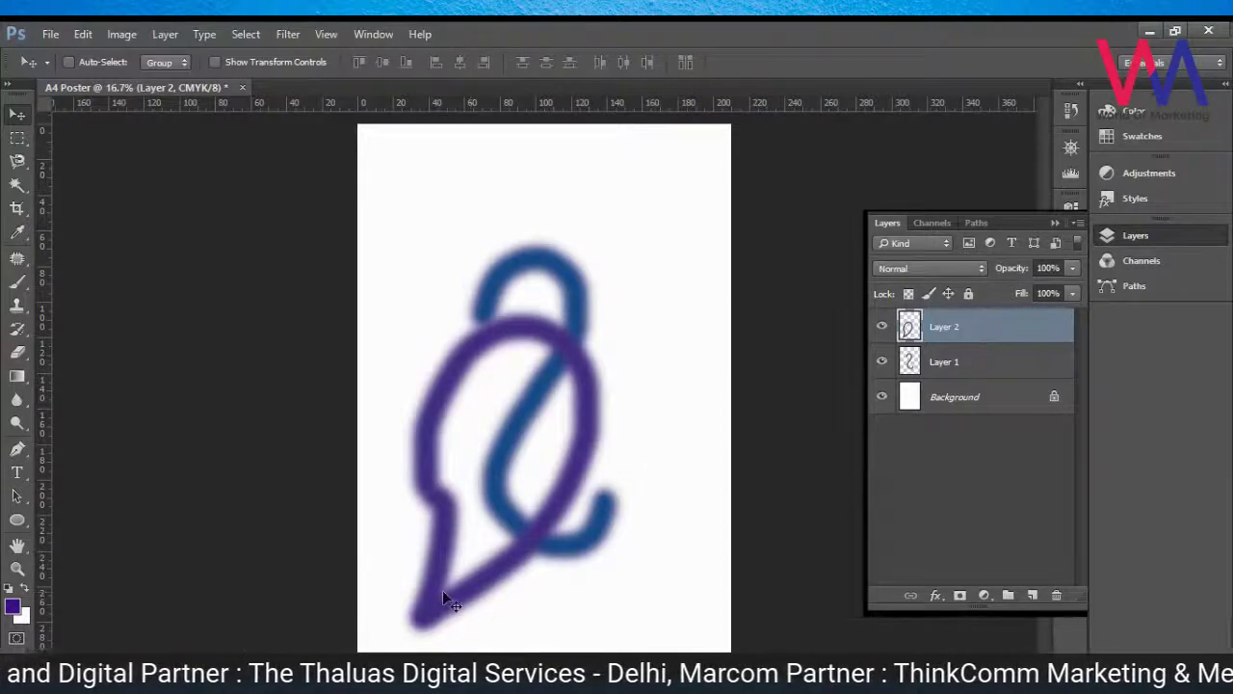
{"action": "mouse_move", "coordinate": [471, 590]}
{"action": "left_mouse_down"}
{"action": "mouse_move", "coordinate": [600, 344]}
{"action": "mouse_move", "coordinate": [610, 355]}
{"action": "mouse_move", "coordinate": [564, 446]}
{"action": "mouse_move", "coordinate": [531, 468]}
{"action": "mouse_move", "coordinate": [559, 526]}
{"action": "mouse_move", "coordinate": [588, 525]}
{"action": "mouse_move", "coordinate": [571, 530]}
{"action": "mouse_move", "coordinate": [506, 490]}
{"action": "mouse_move", "coordinate": [514, 472]}
{"action": "left_mouse_up"}
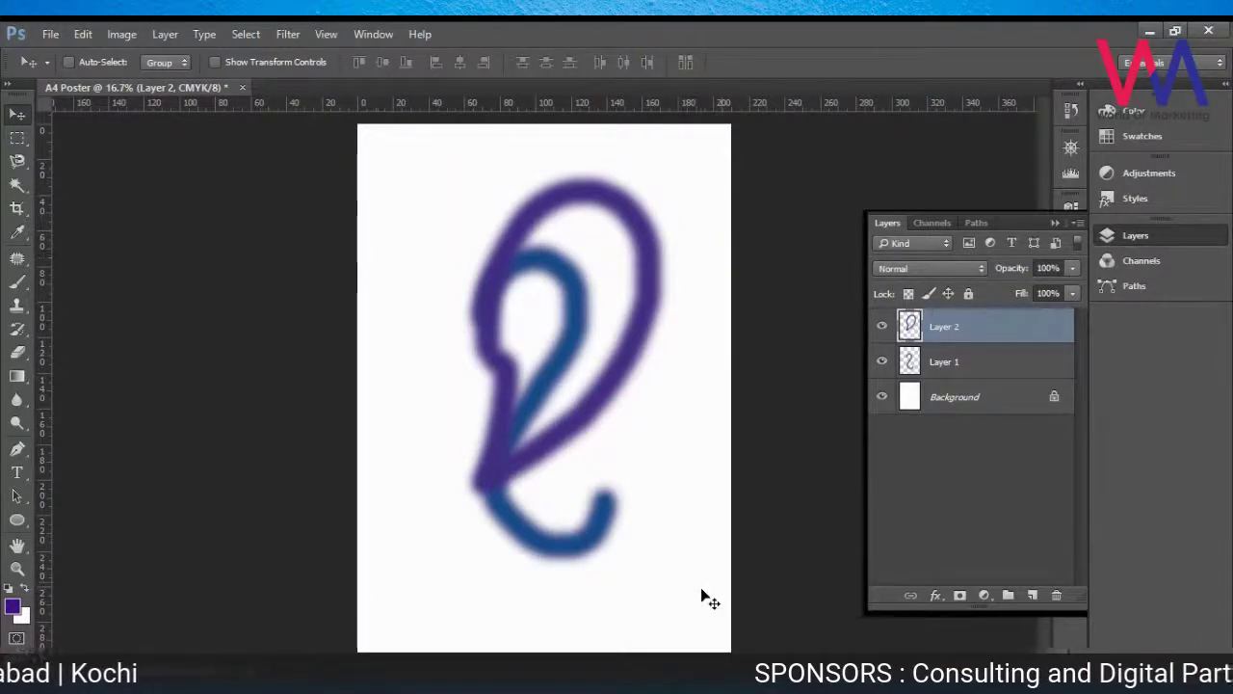
Step: Delete Layer 1 and Layer 2, keeping only the Background layer
{"action": "left_click", "coordinate": [1018, 361], "text": "shift"}
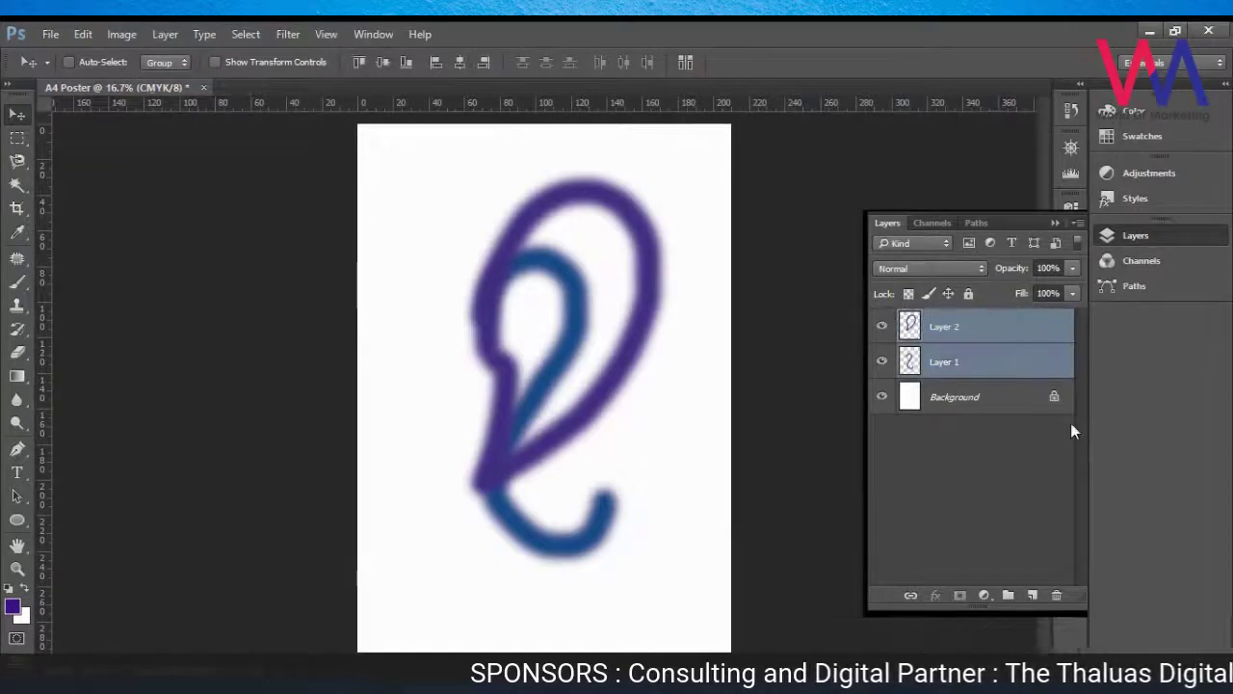
{"action": "left_click", "coordinate": [954, 433]}
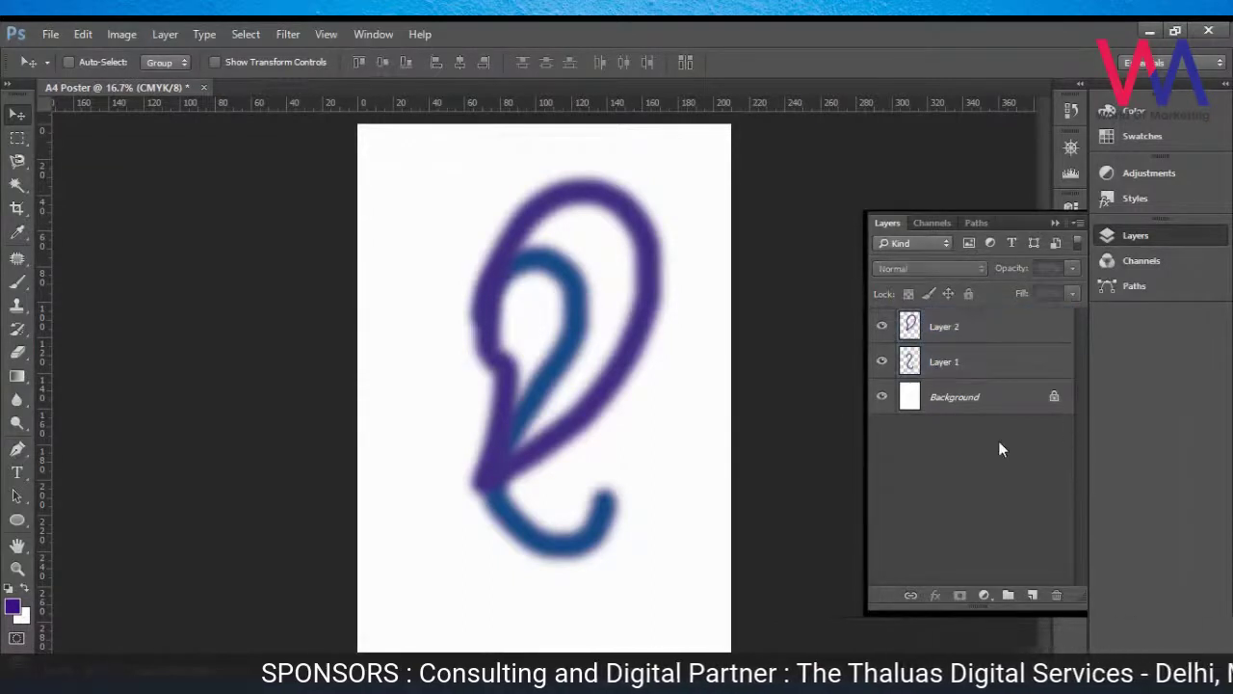
{"action": "left_click", "coordinate": [988, 363]}
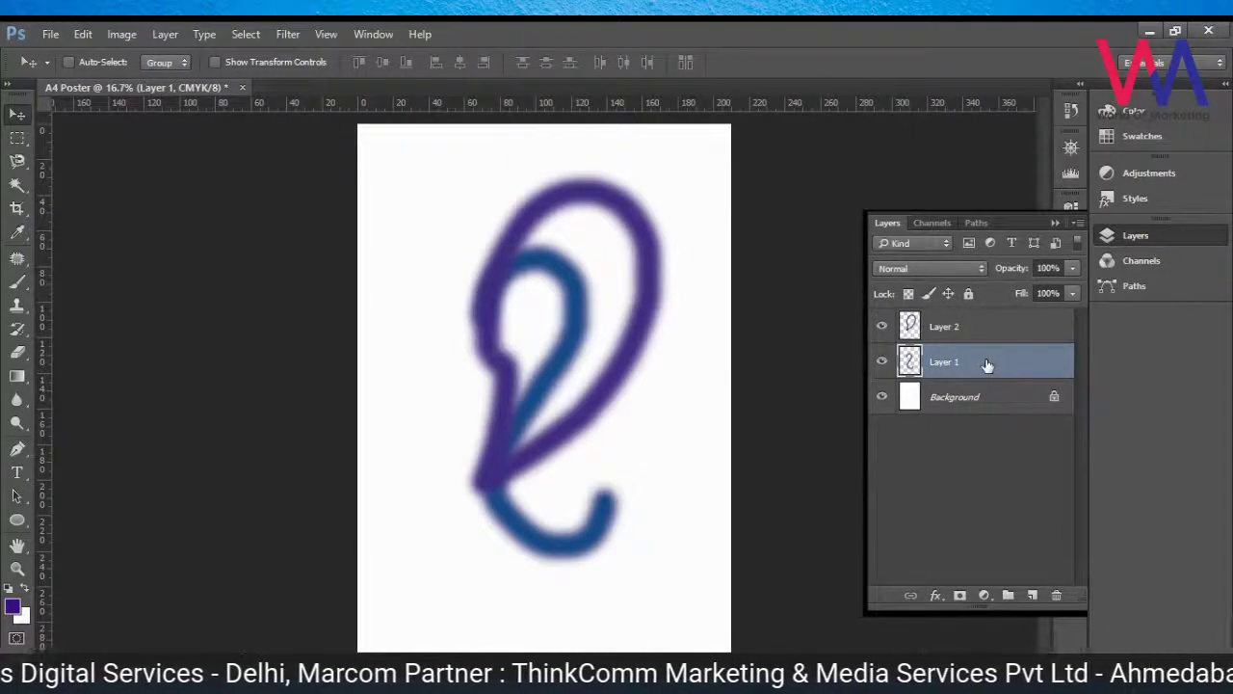
{"action": "left_click", "coordinate": [1058, 595]}
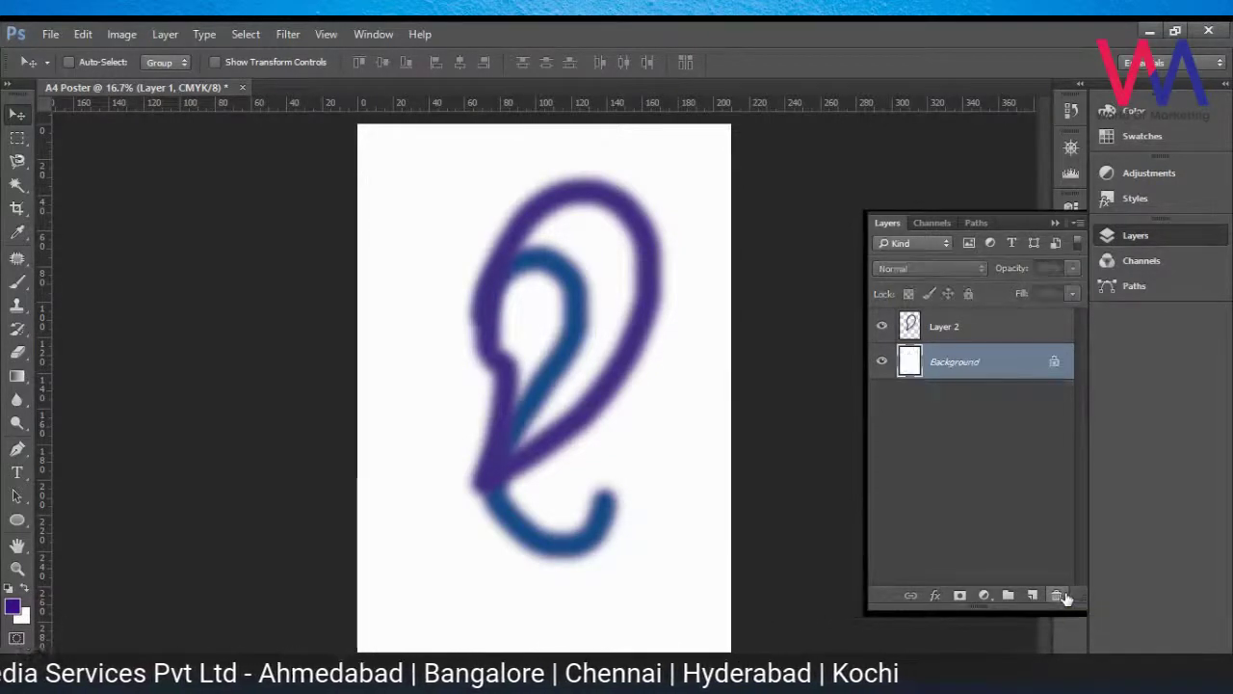
{"action": "left_click", "coordinate": [1003, 318]}
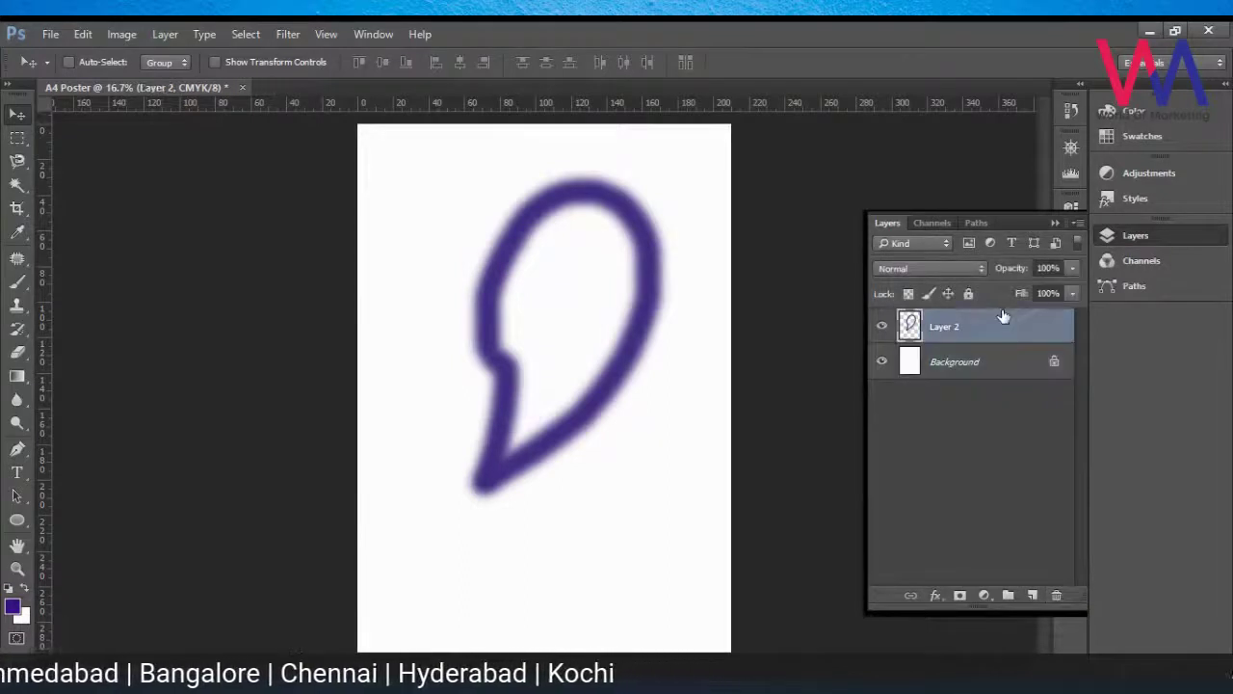
{"action": "key", "text": "Delete"}
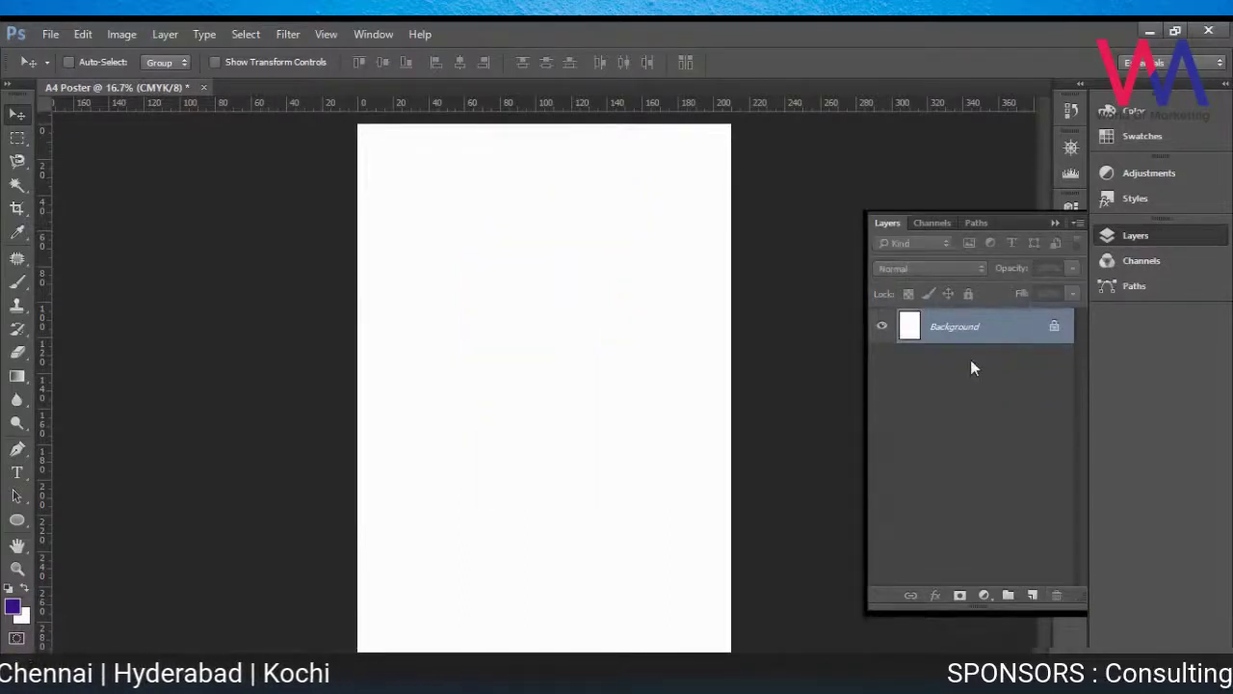
Step: Choose the Rectangular Marquee tool and add a new empty layer above the Background layer
{"action": "left_click", "coordinate": [18, 147]}
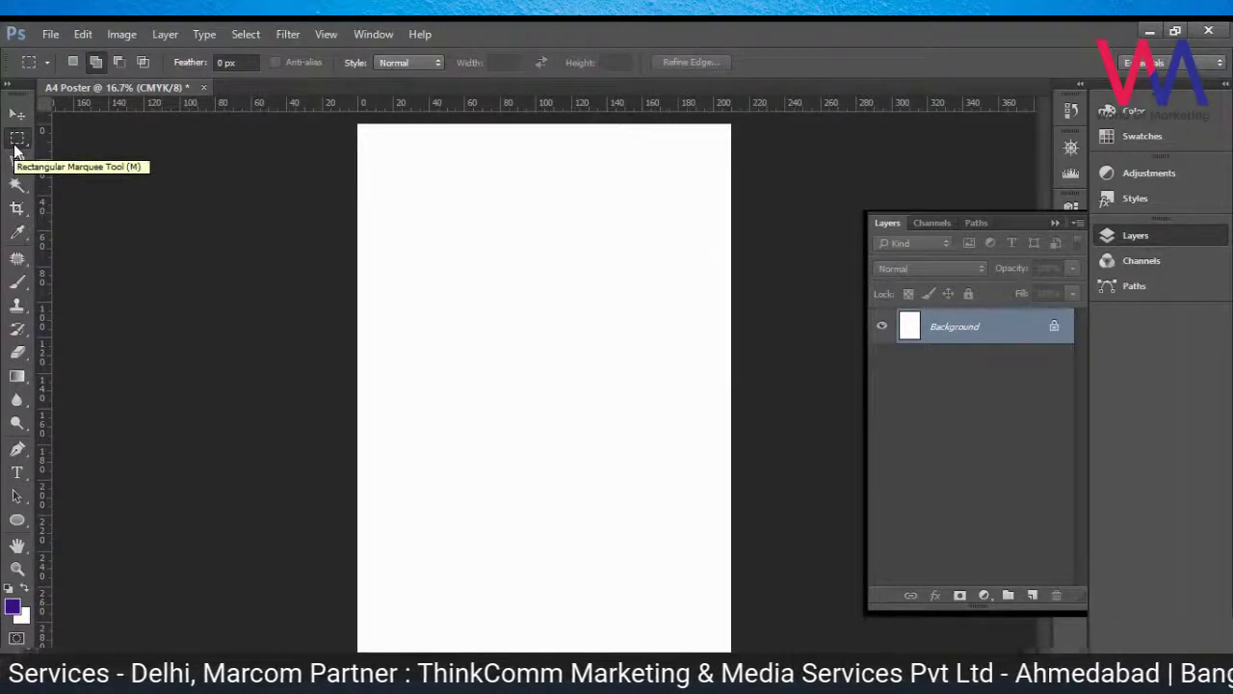
{"action": "right_click", "coordinate": [18, 145]}
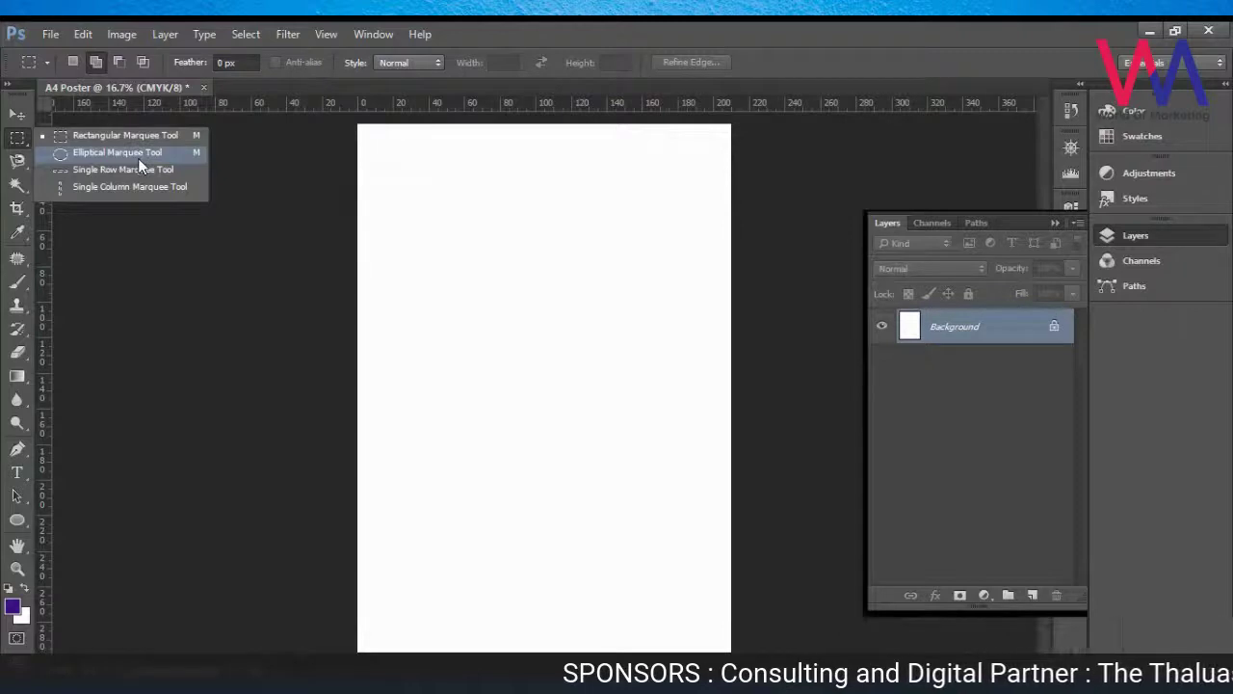
{"action": "left_click", "coordinate": [176, 137]}
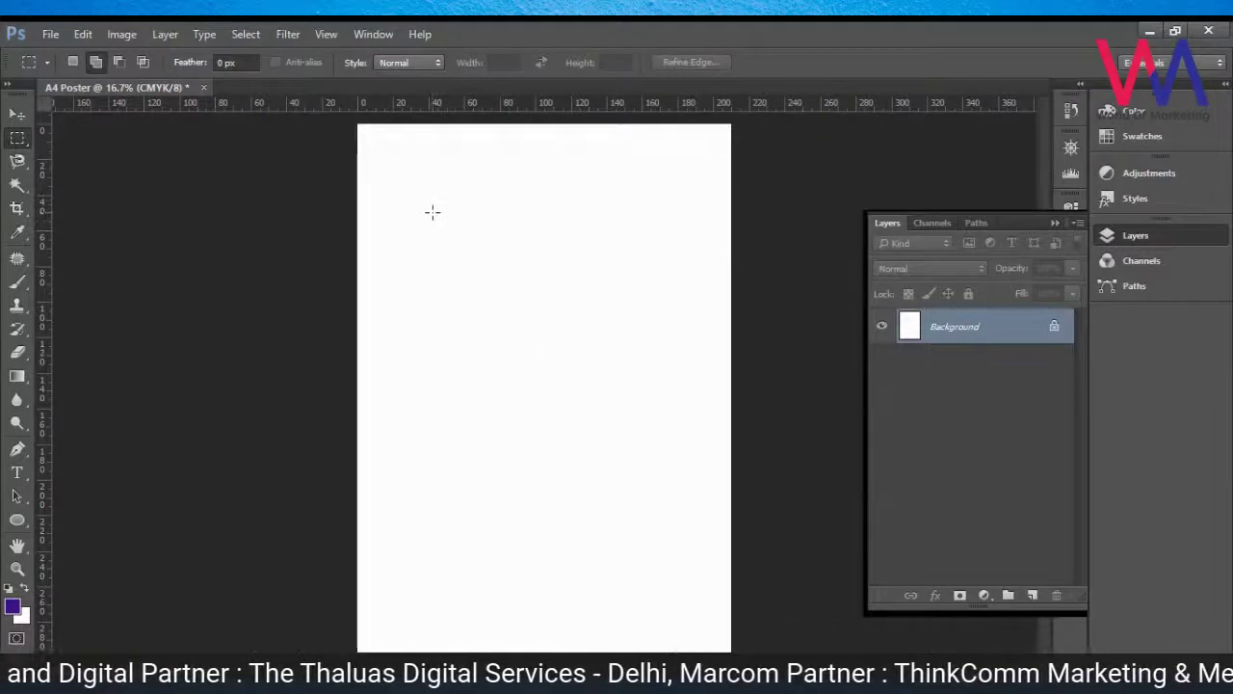
{"action": "left_click", "coordinate": [1033, 596]}
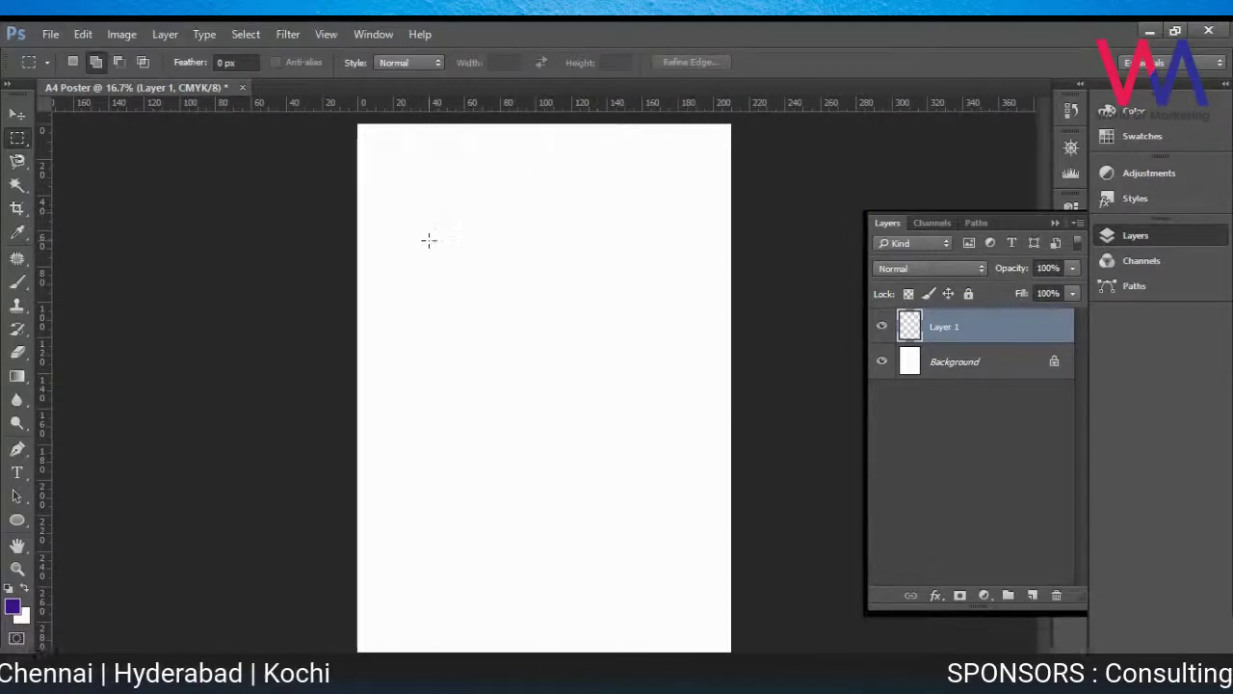
Step: Try out several rectangular marquee selections in the upper half of the page, clearing each one
{"action": "left_click_drag", "start_coordinate": [428, 239], "coordinate": [539, 427]}
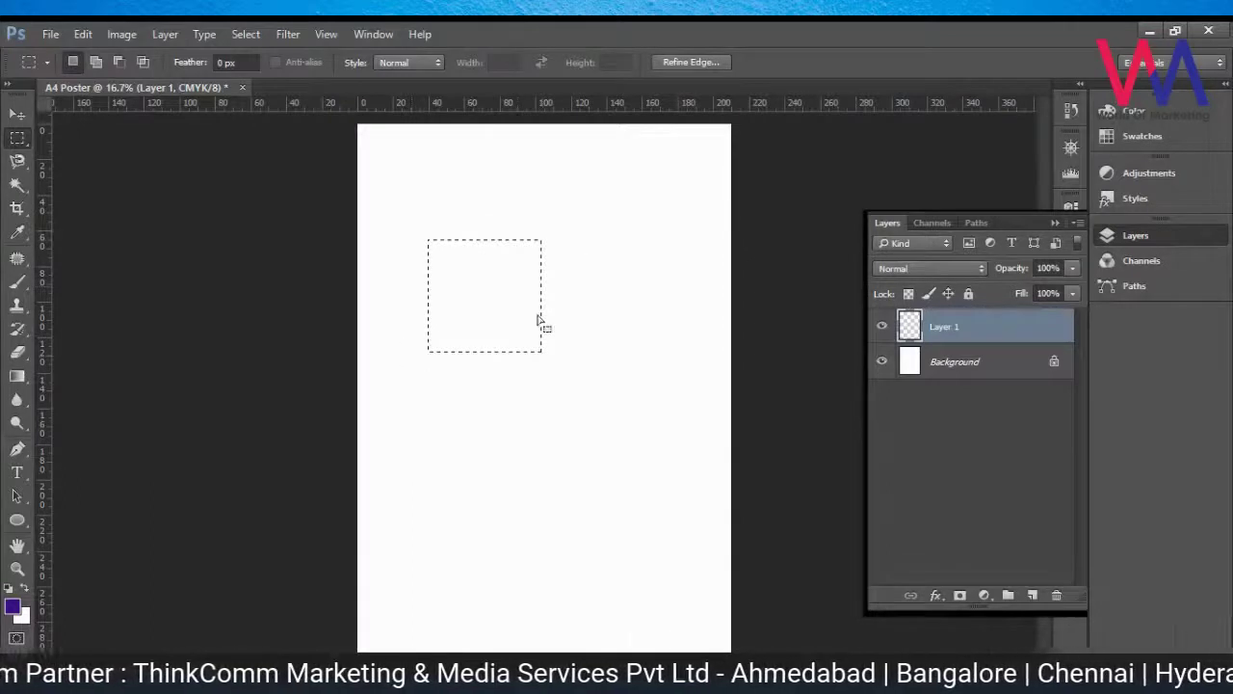
{"action": "left_click", "coordinate": [629, 269]}
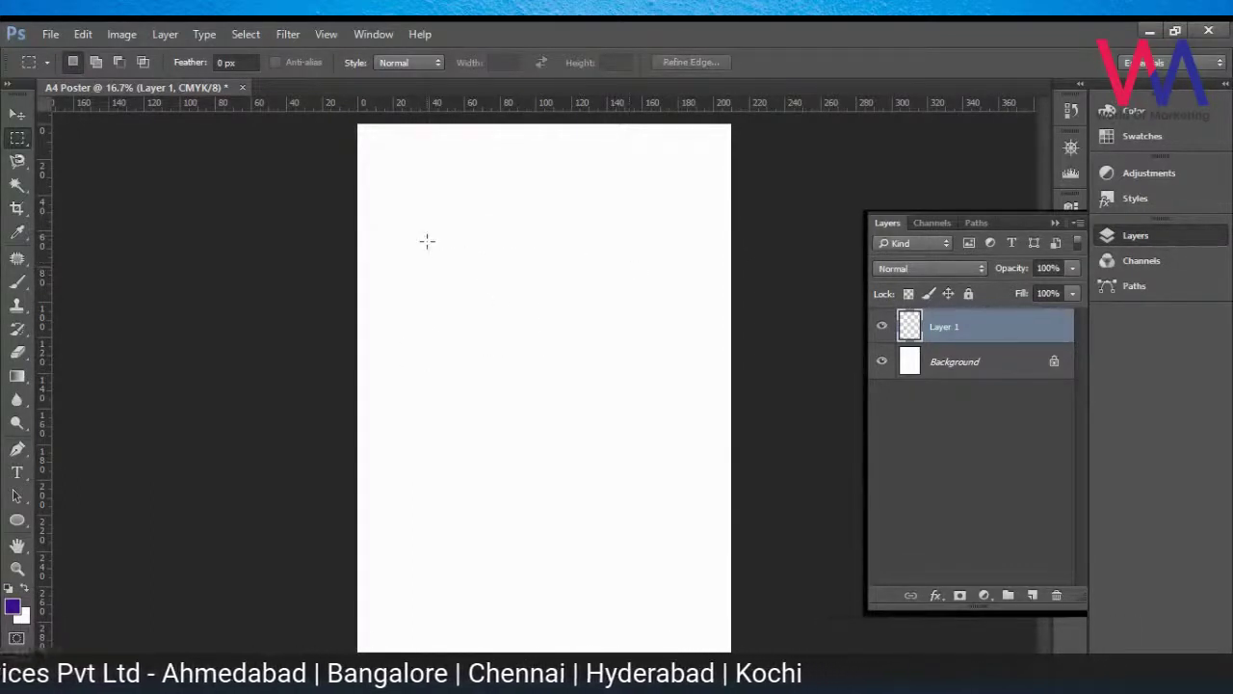
{"action": "left_click_drag", "start_coordinate": [426, 235], "coordinate": [527, 416]}
{"action": "left_click", "coordinate": [531, 427]}
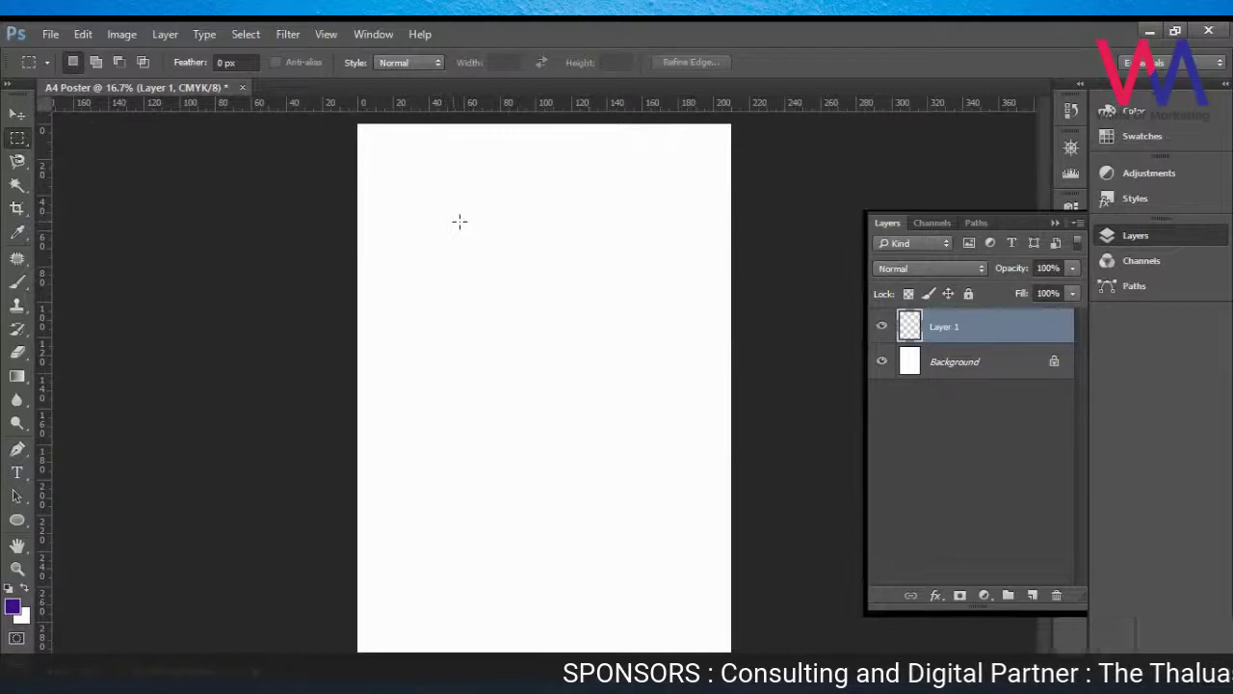
{"action": "left_click_drag", "start_coordinate": [444, 210], "coordinate": [624, 256]}
{"action": "left_click", "coordinate": [639, 335]}
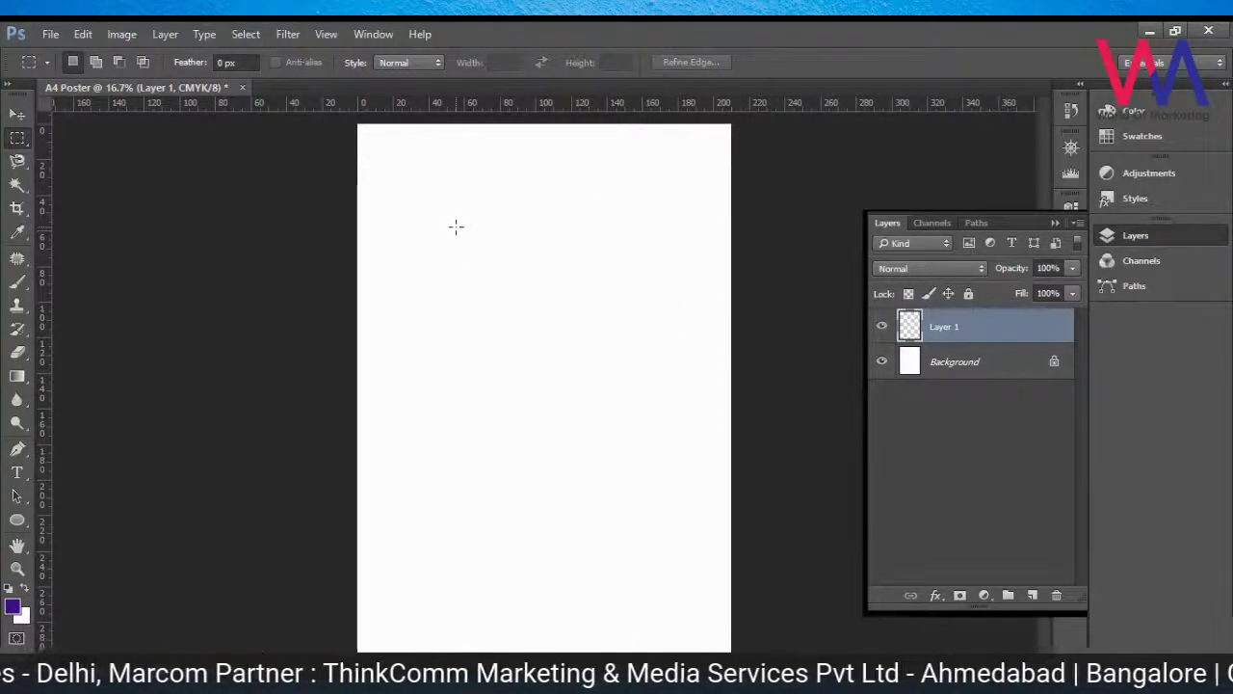
Step: Select a square about 70 mm wide in the page's upper half and fill it with the purple foreground colour using the Paint Bucket
{"action": "left_click_drag", "start_coordinate": [457, 227], "coordinate": [578, 502]}
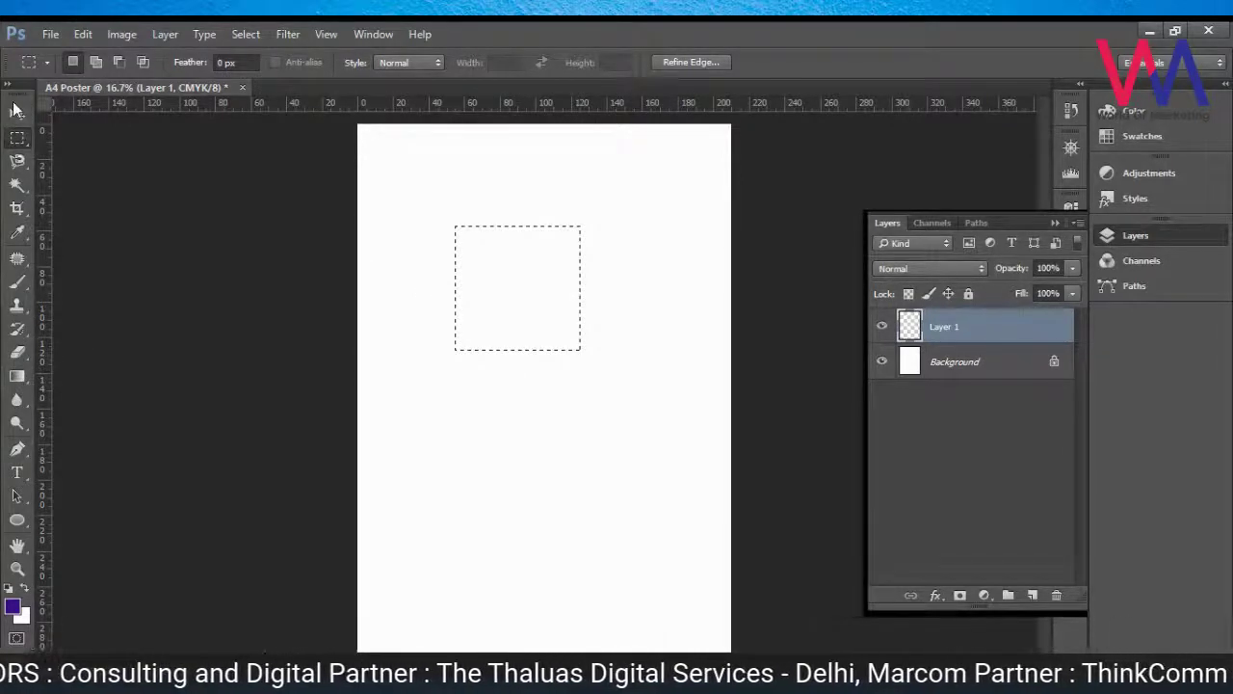
{"action": "left_click", "coordinate": [16, 376]}
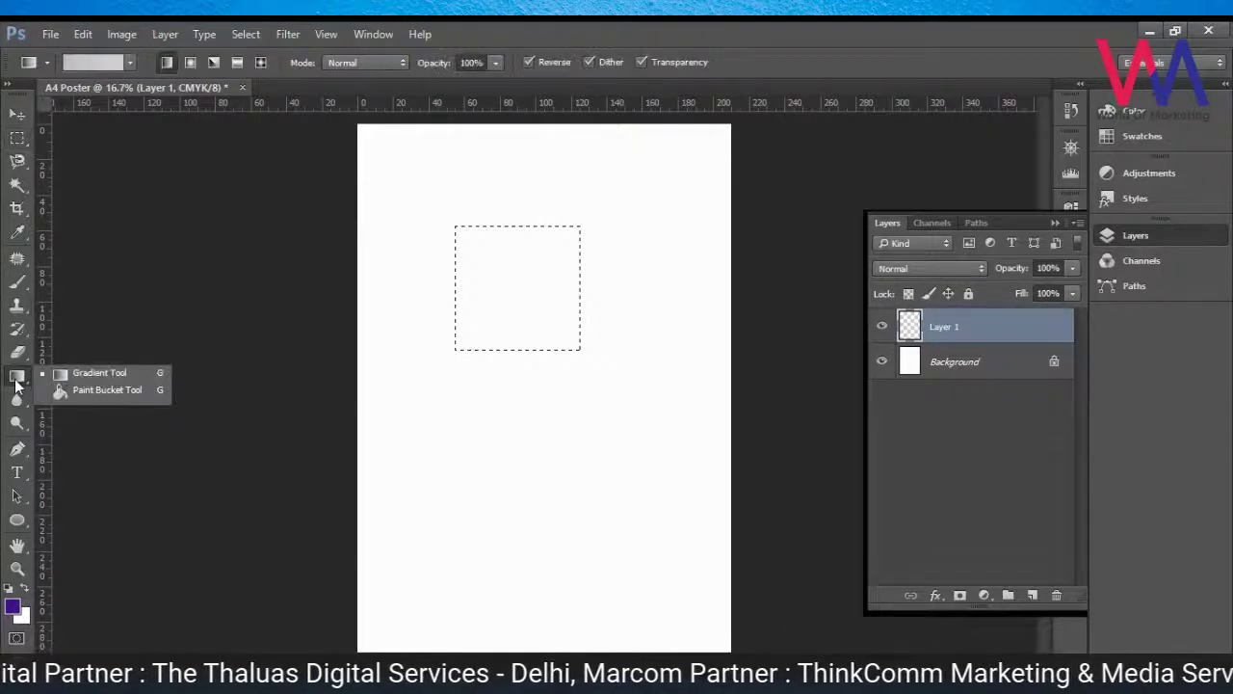
{"action": "left_click", "coordinate": [62, 390]}
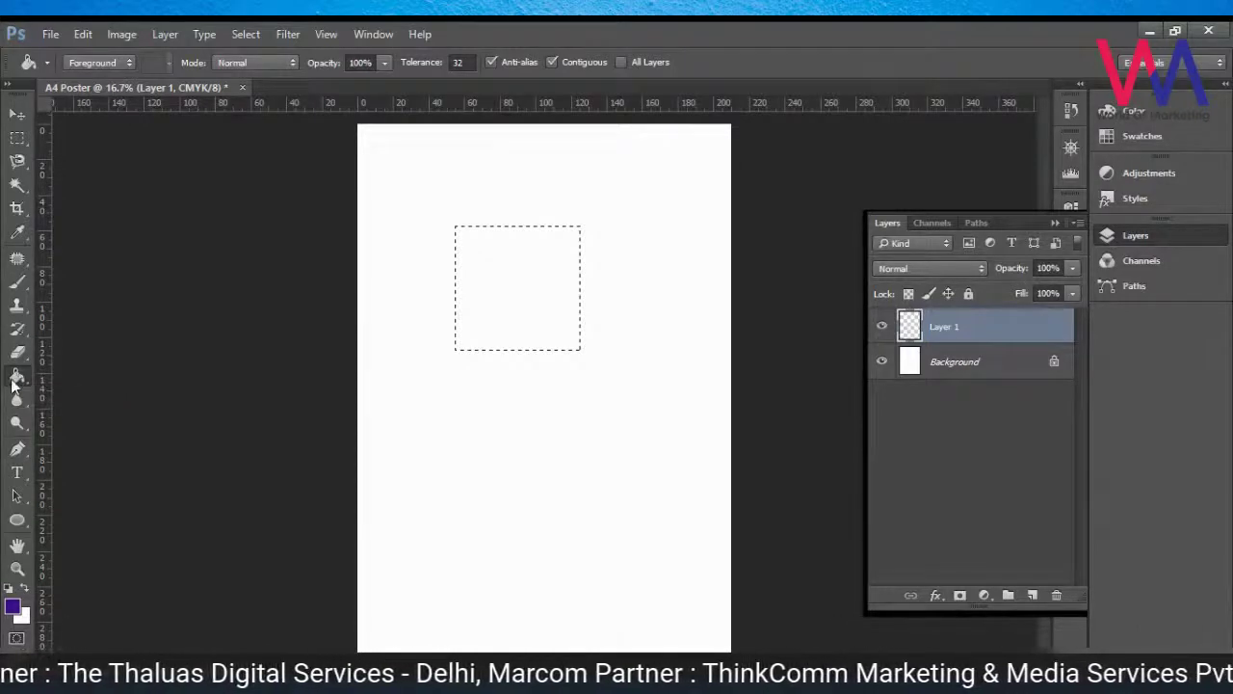
{"action": "left_click", "coordinate": [13, 615]}
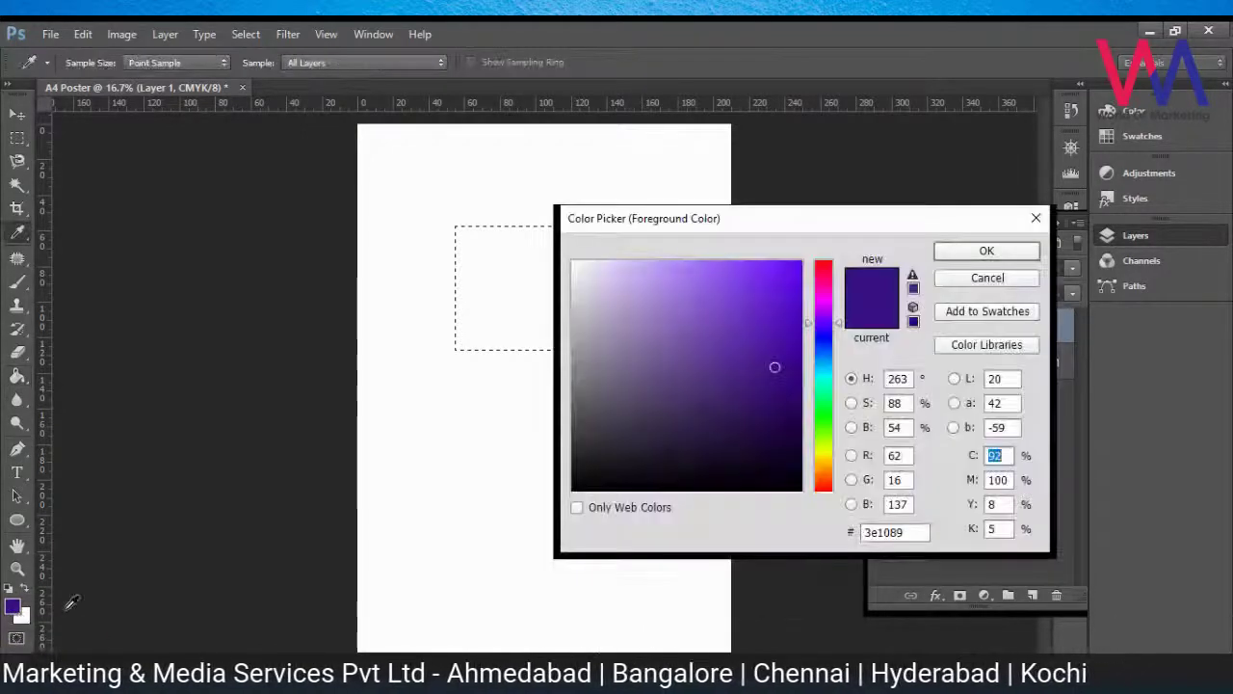
{"action": "left_click", "coordinate": [993, 277]}
{"action": "key", "text": "g"}
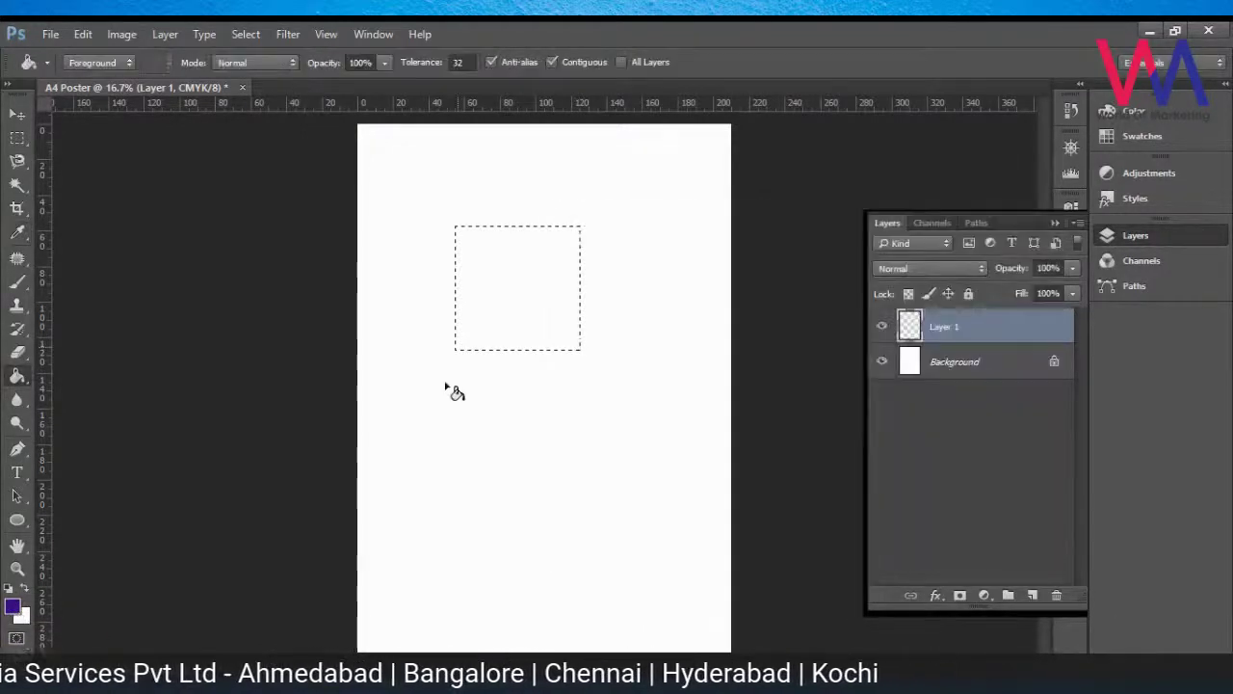
{"action": "left_click", "coordinate": [486, 270]}
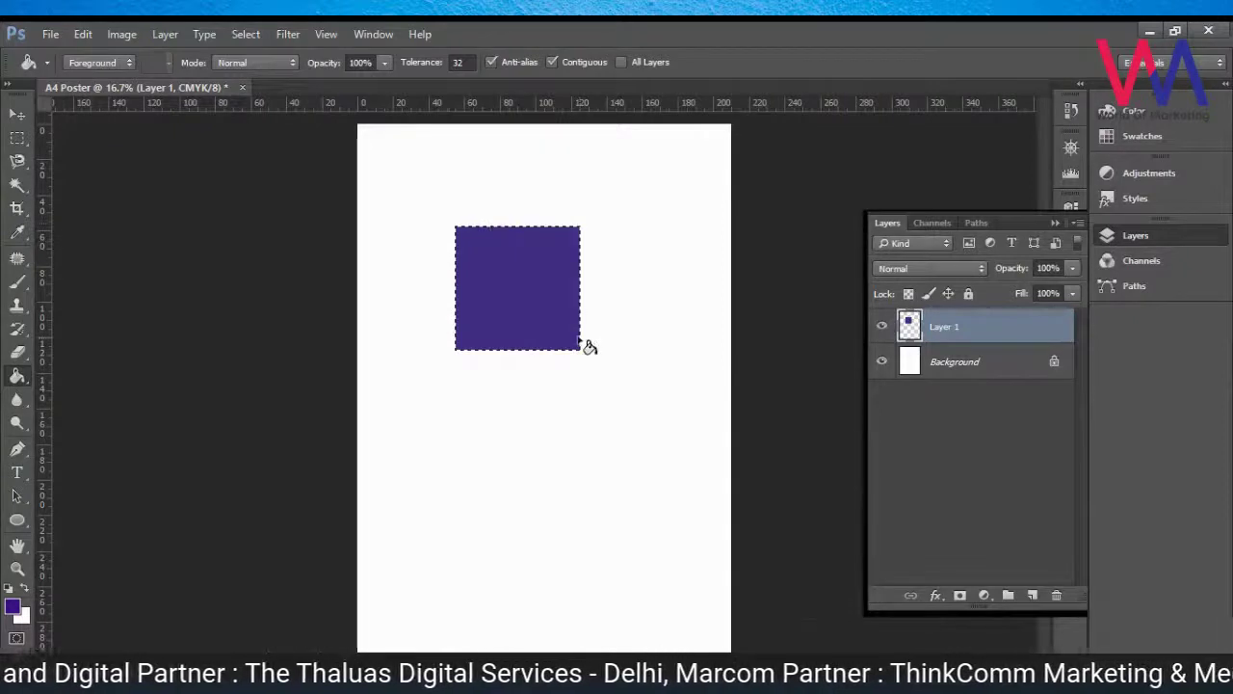
Step: Deselect the purple square, restore the selection with Reselect, and deselect it again
{"action": "key", "text": "m"}
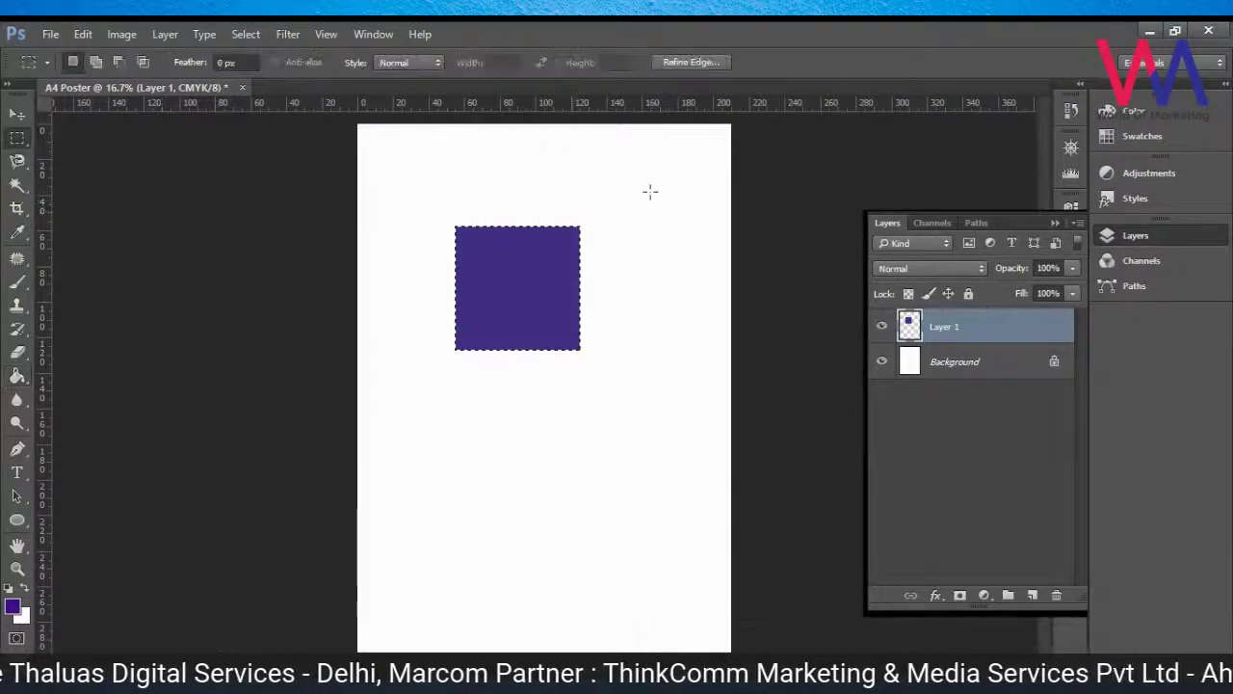
{"action": "key", "text": "ctrl+d"}
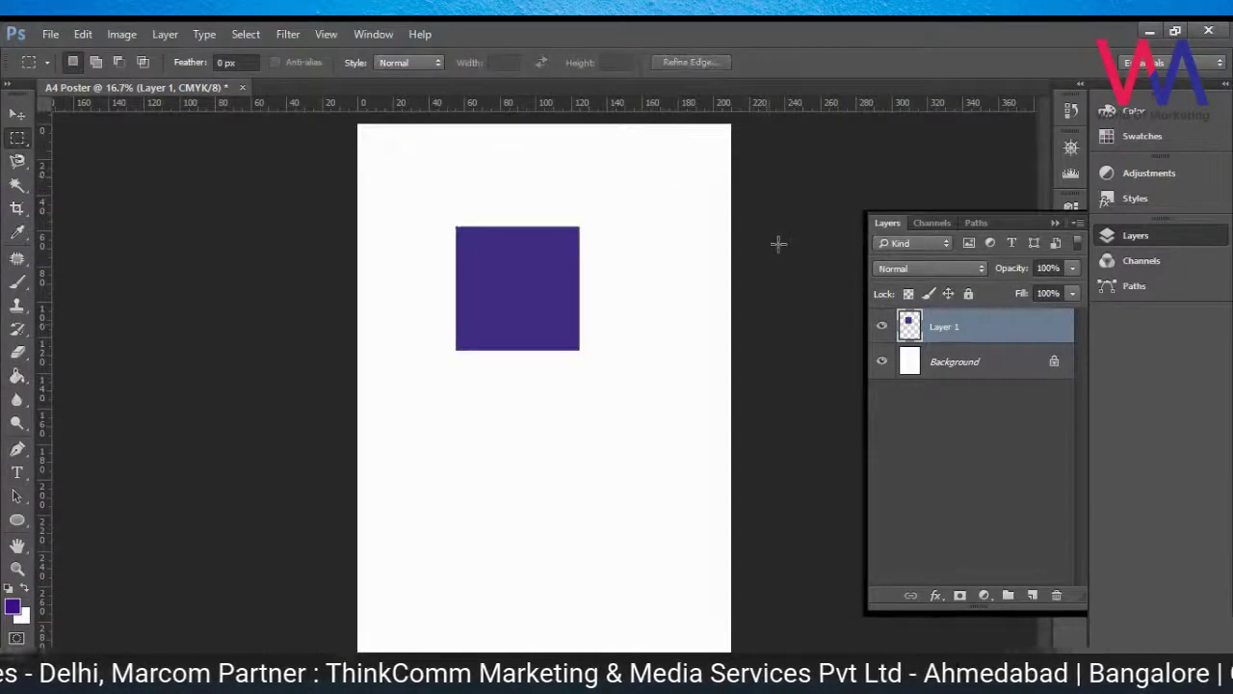
{"action": "key", "text": "ctrl+shift+d"}
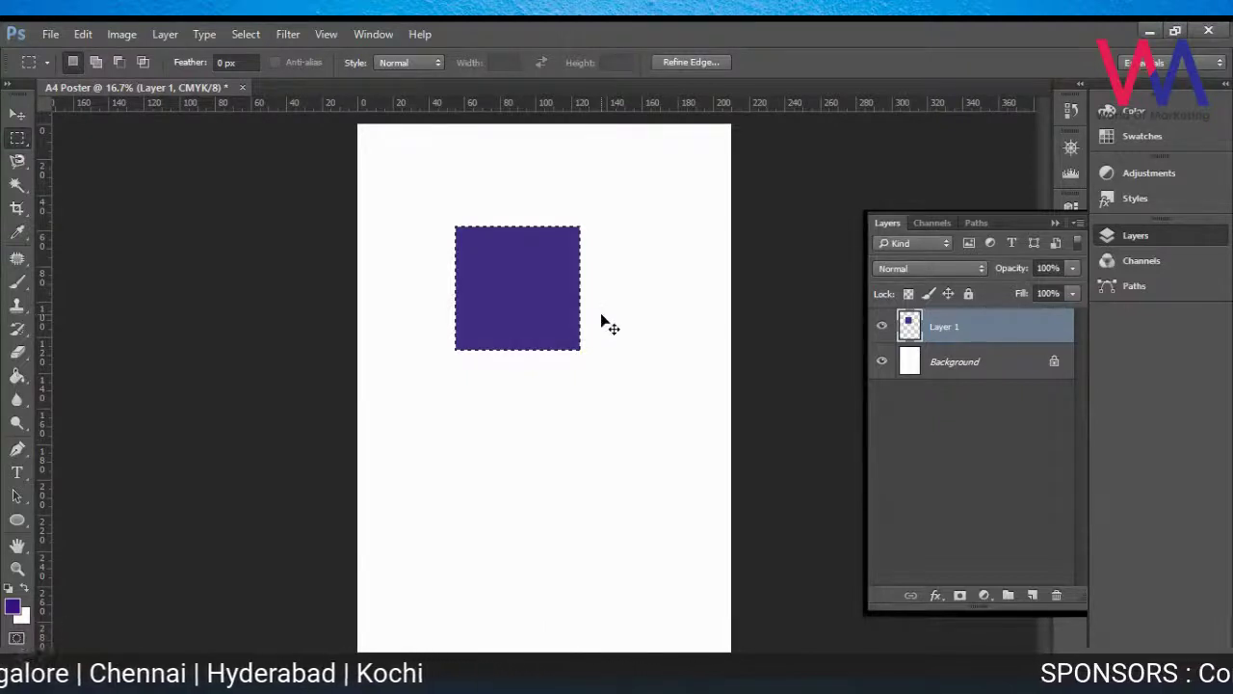
{"action": "key", "text": "ctrl+d"}
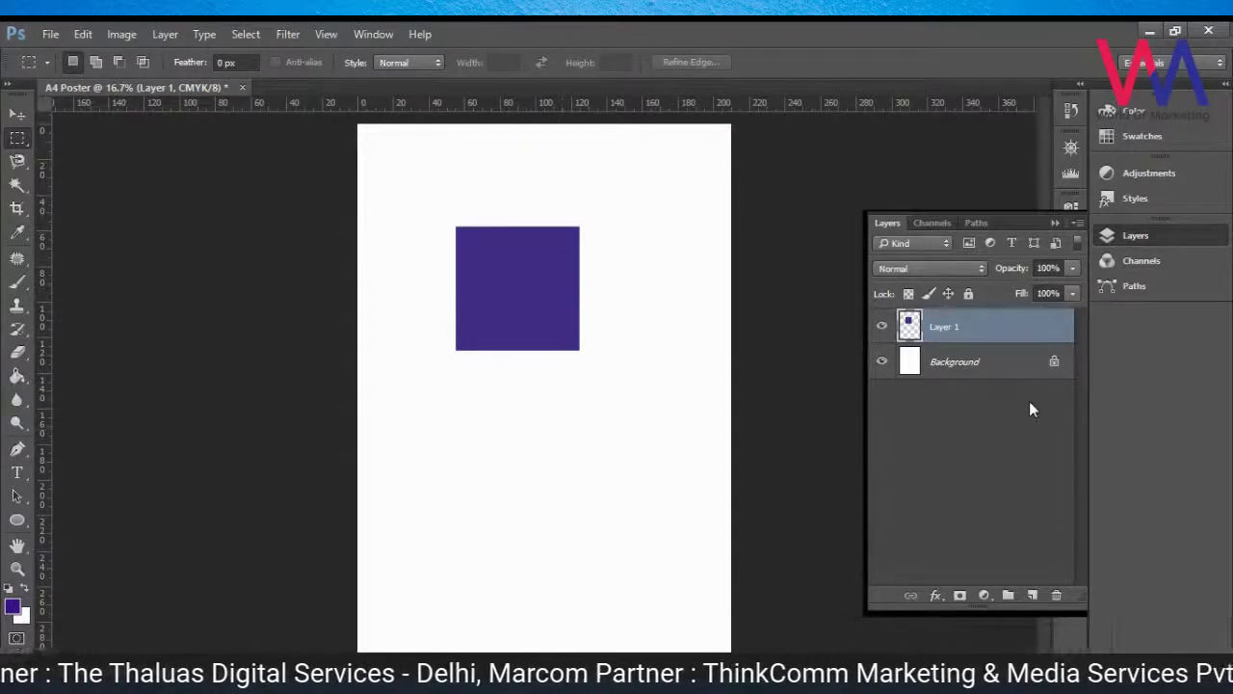
Step: Add an empty layer above Layer 1 and merge it down into Layer 1
{"action": "left_click", "coordinate": [1033, 596]}
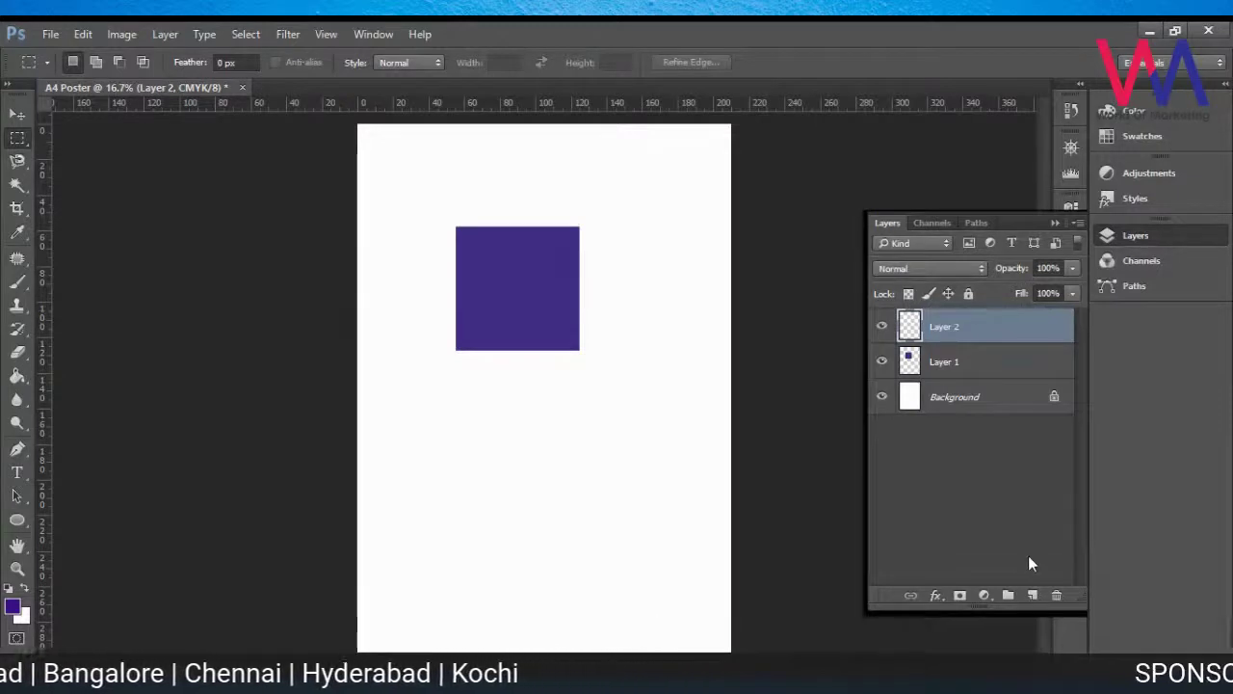
{"action": "key", "text": "ctrl+e"}
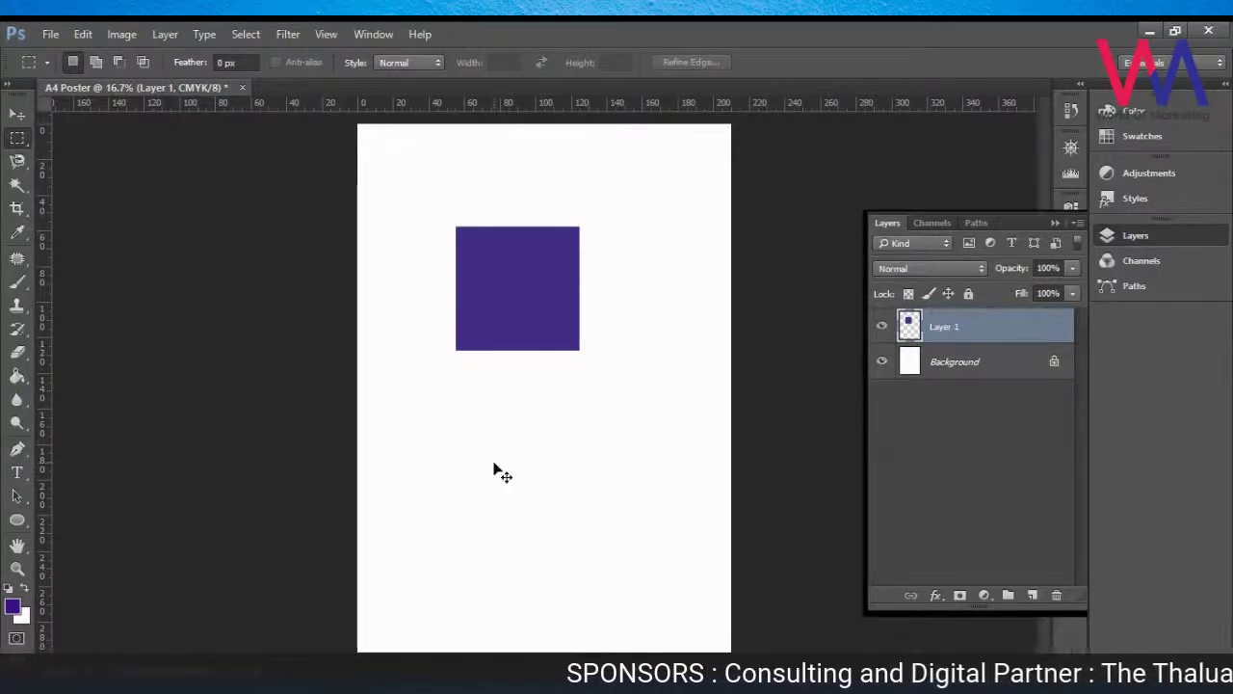
Step: Create Layer 2 with the default settings and select a square about 38 mm wide below the purple square
{"action": "key", "text": "ctrl+shift+n"}
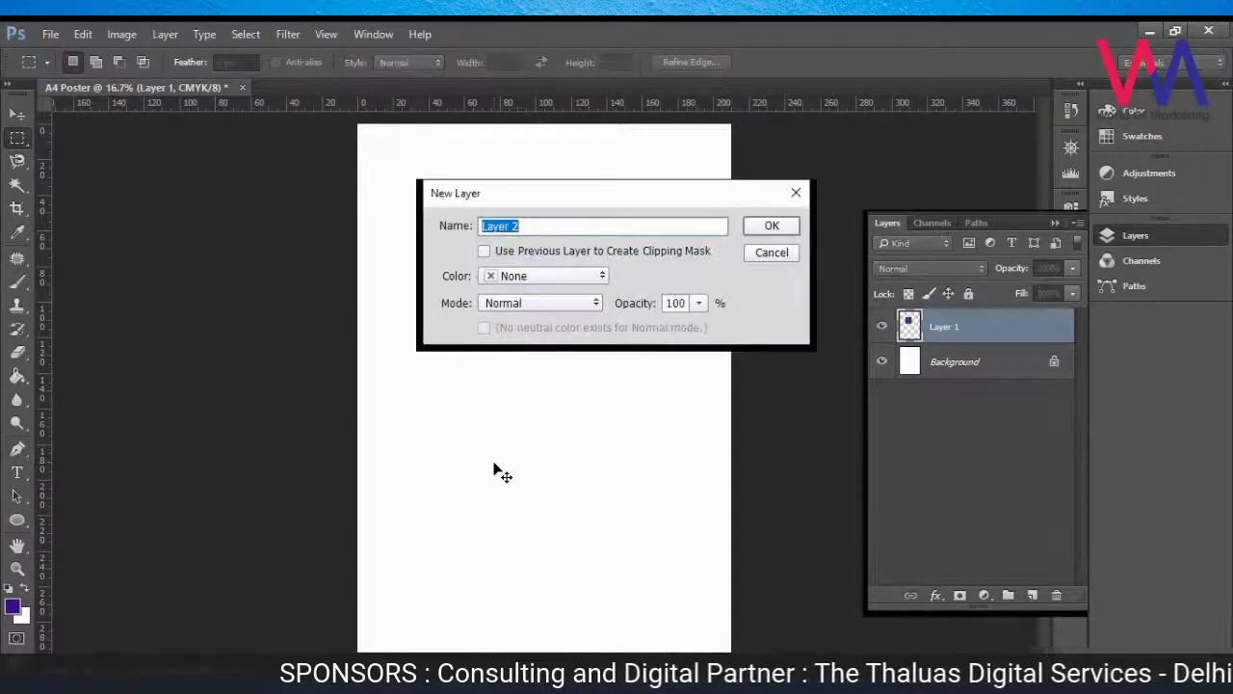
{"action": "key", "text": "Return"}
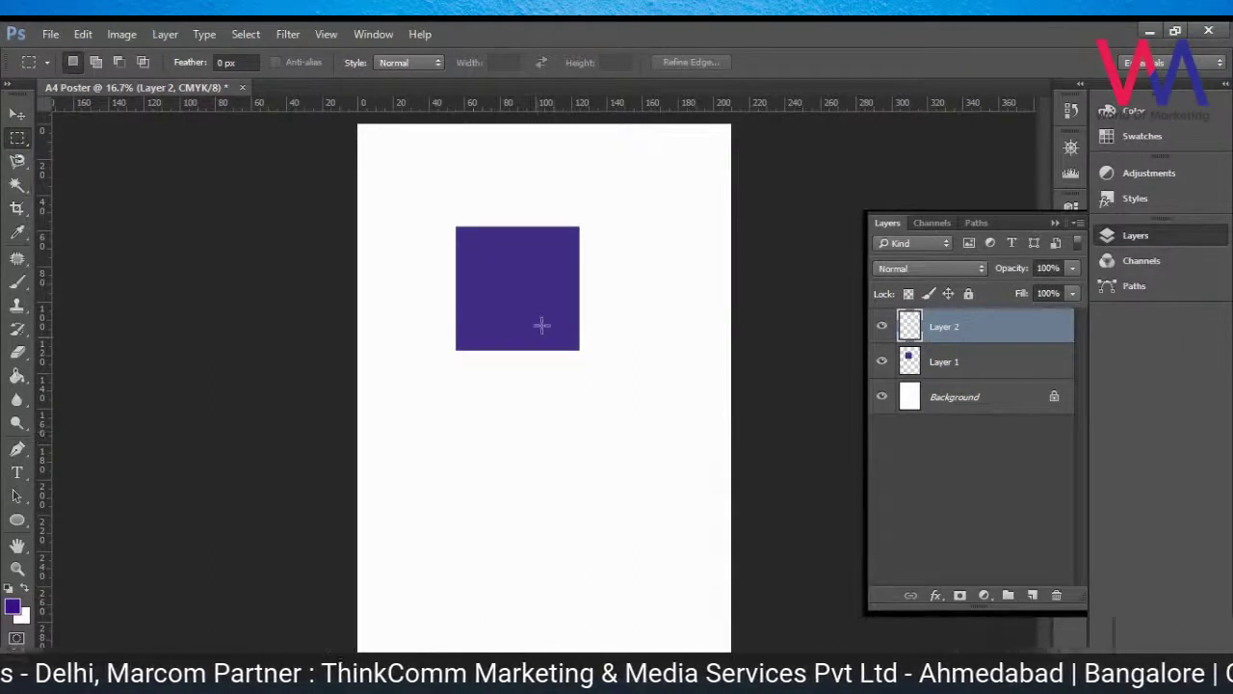
{"action": "left_click_drag", "start_coordinate": [526, 398], "coordinate": [594, 465]}
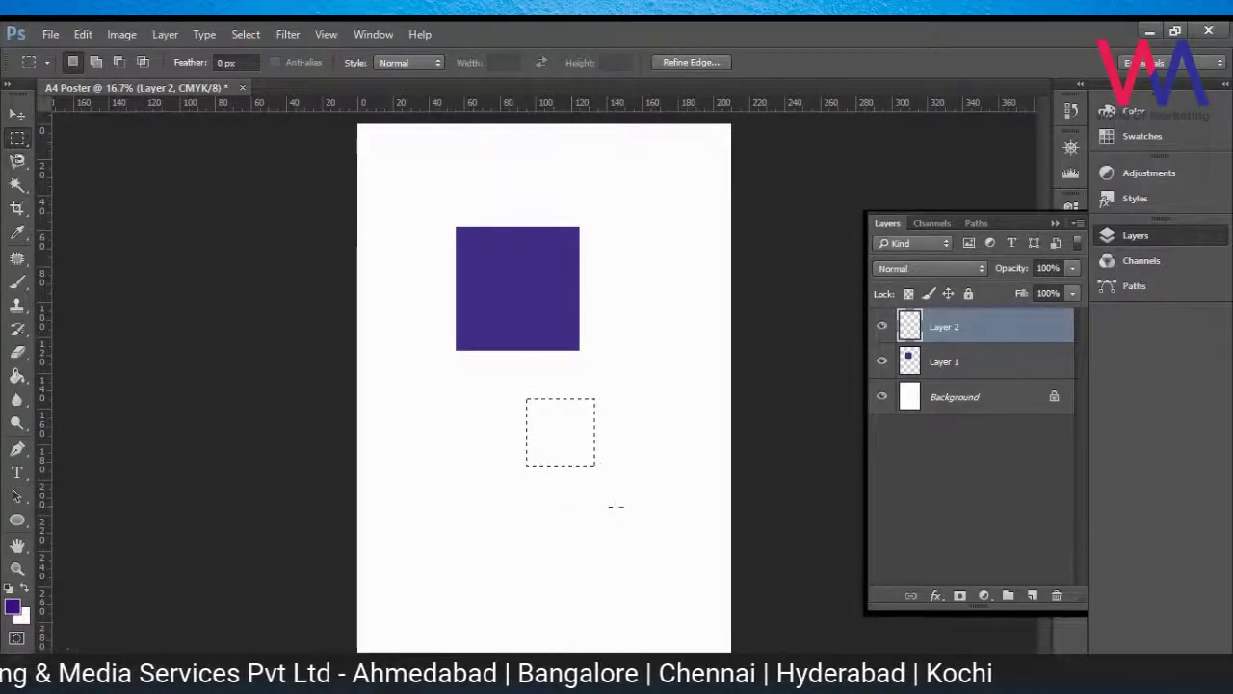
Step: Set the foreground colour to the blue #115397 in the Color Picker, keeping the Rectangular Marquee tool active
{"action": "left_click", "coordinate": [12, 604]}
{"action": "left_click", "coordinate": [823, 356]}
{"action": "left_click", "coordinate": [768, 350]}
{"action": "left_click", "coordinate": [776, 354]}
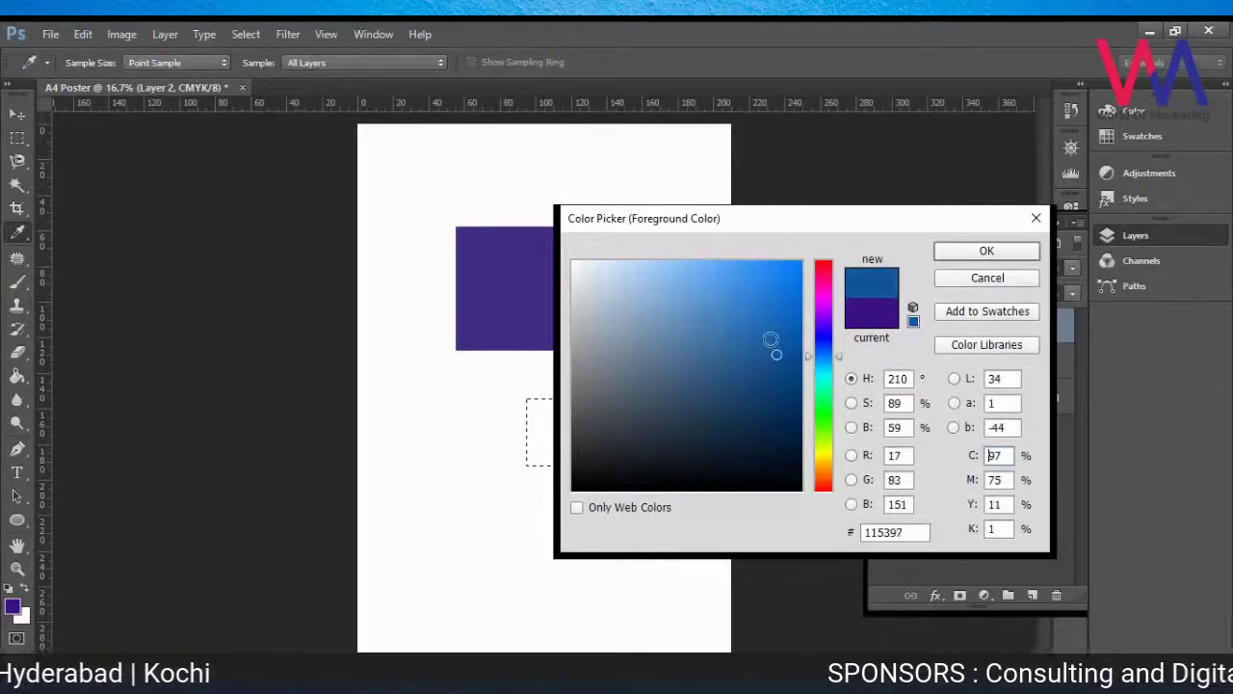
{"action": "left_click", "coordinate": [993, 248]}
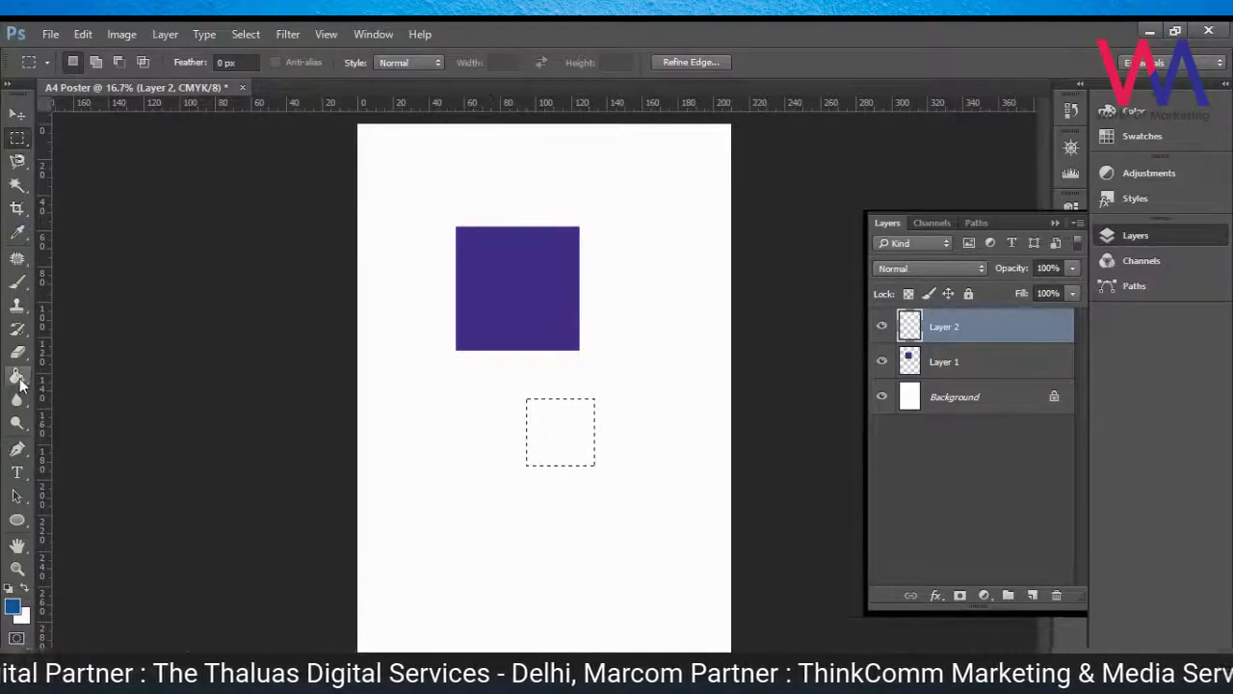
{"action": "left_click", "coordinate": [13, 608]}
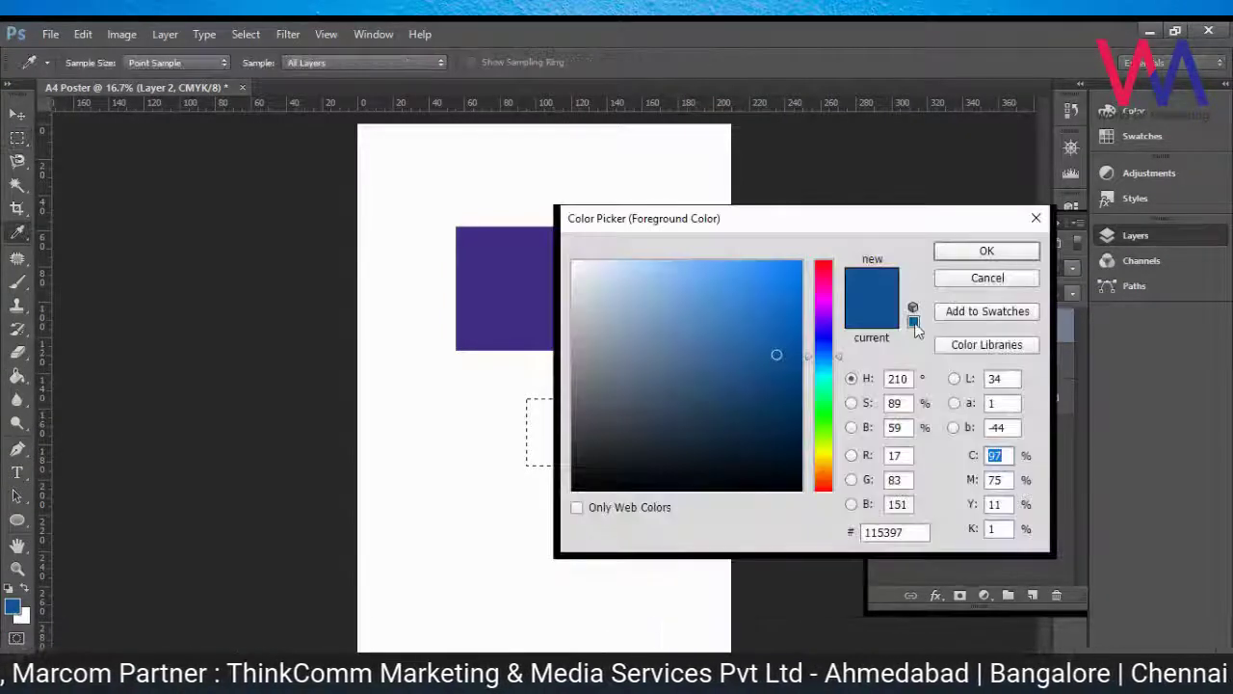
{"action": "left_click", "coordinate": [987, 250]}
{"action": "key", "text": "m"}
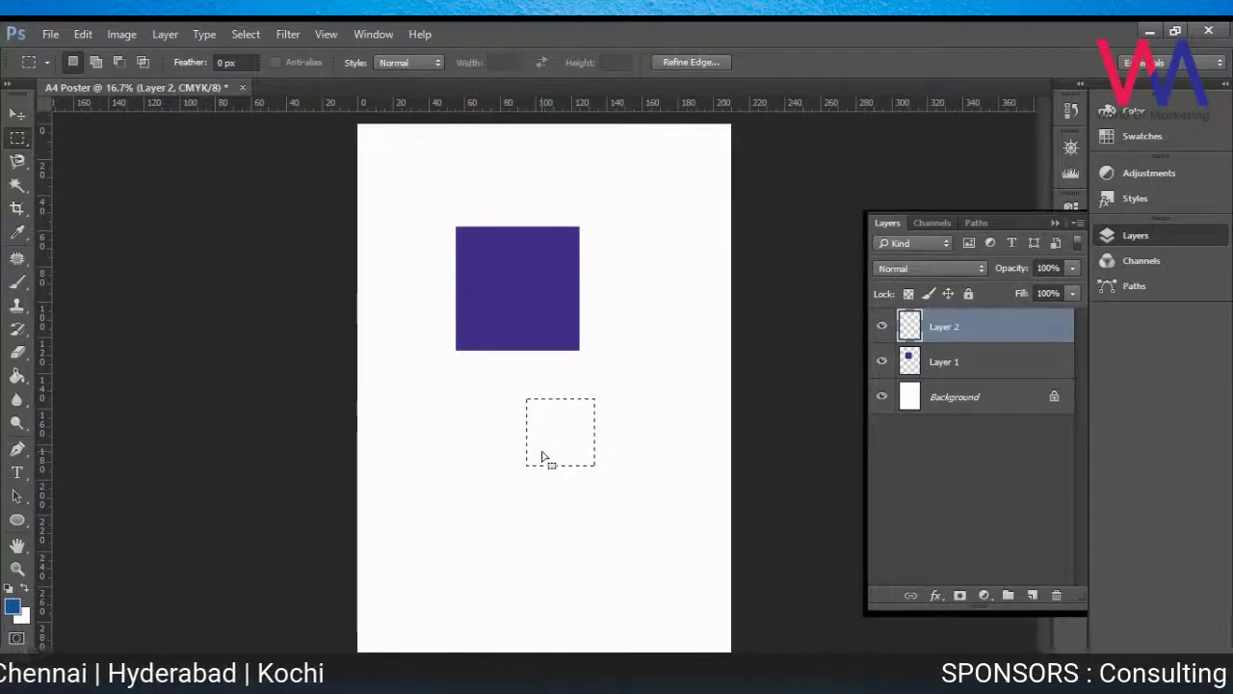
Step: Fill the small square selection on Layer 2 with the blue foreground colour and undo the fill
{"action": "key", "text": "alt+BackSpace"}
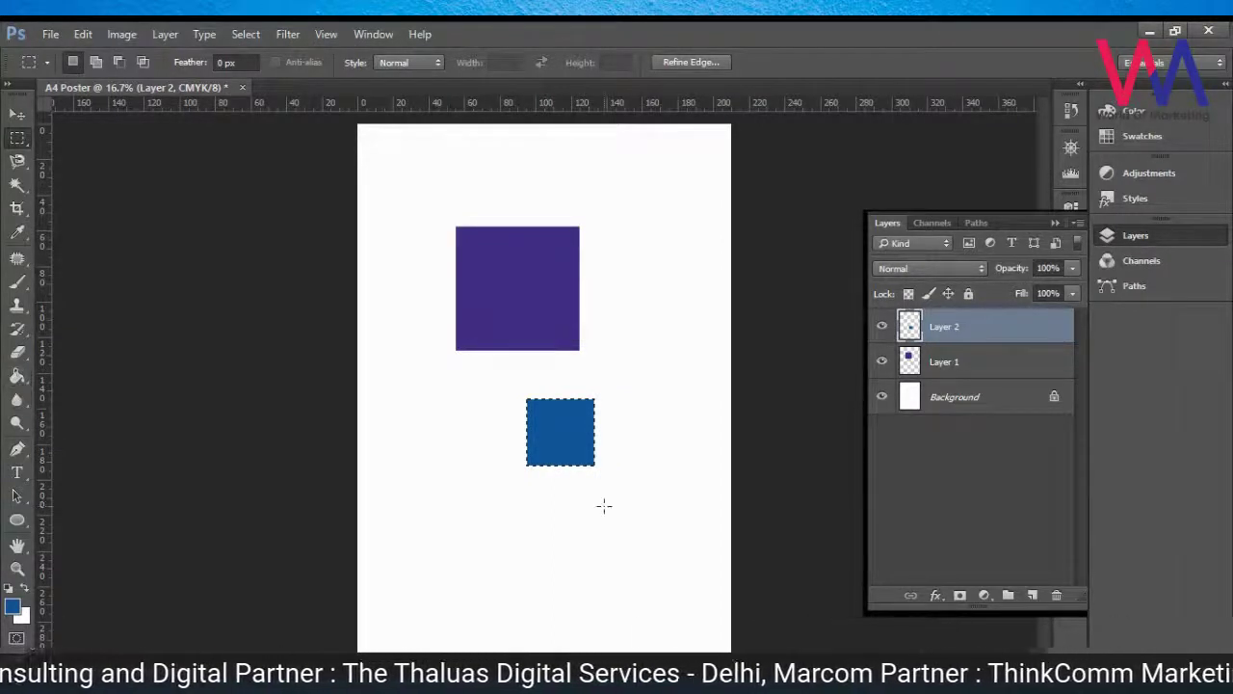
{"action": "key", "text": "ctrl+z"}
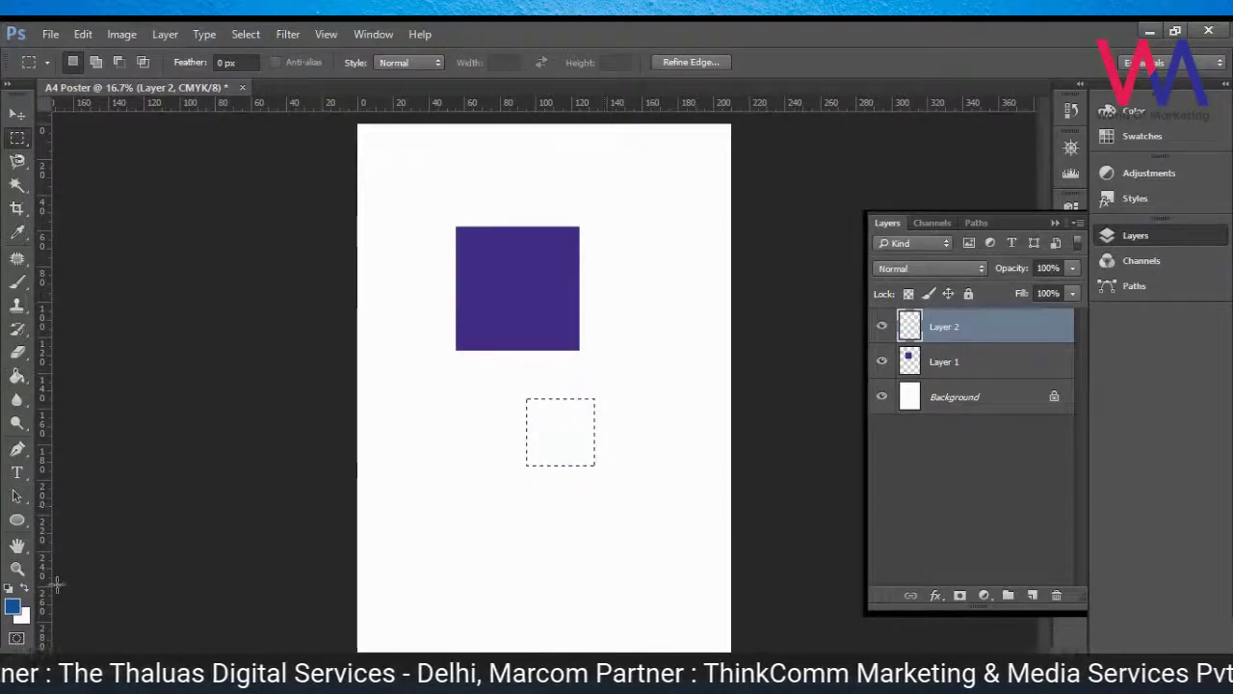
Step: Open the Color Picker for the background and foreground colours in turn, cancelling each without changes
{"action": "left_click", "coordinate": [28, 626]}
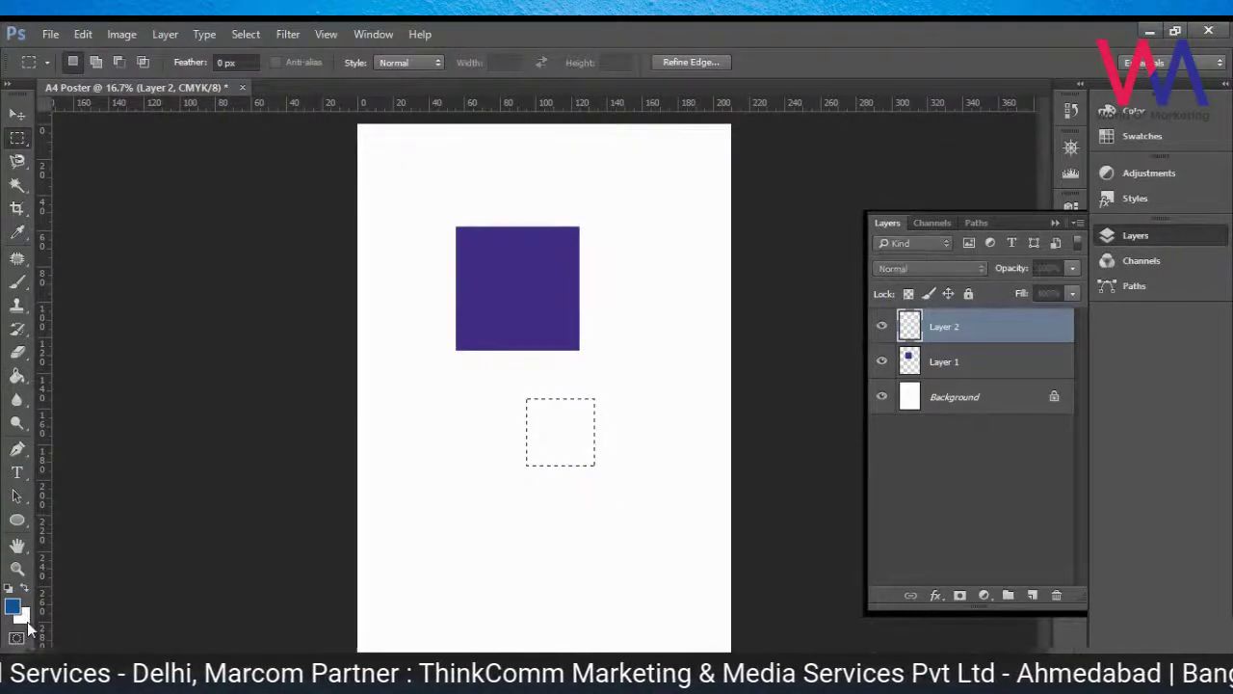
{"action": "left_click", "coordinate": [1005, 282]}
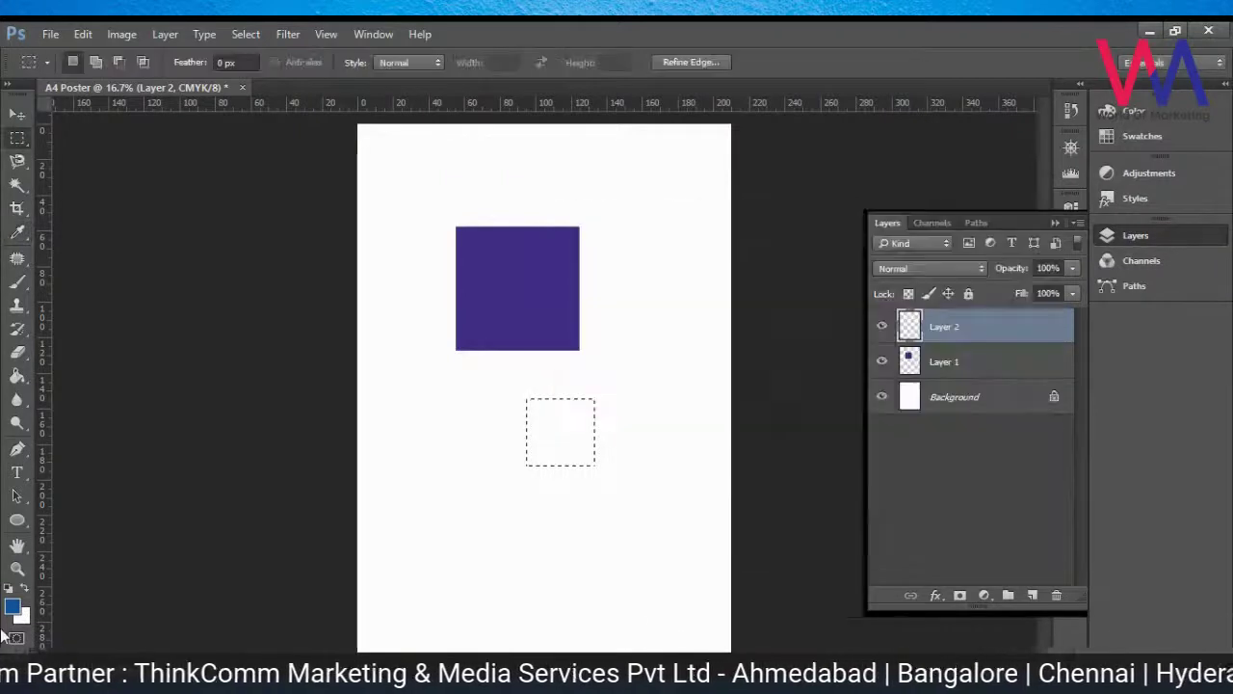
{"action": "left_click", "coordinate": [15, 611]}
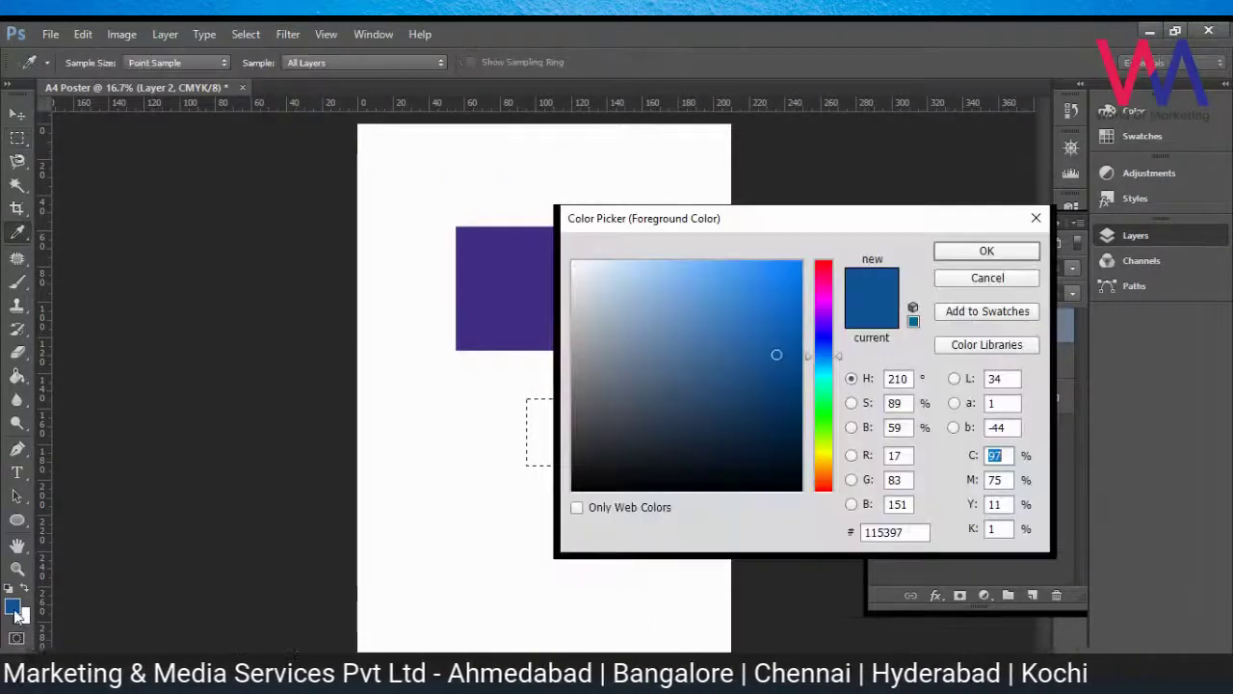
{"action": "left_click", "coordinate": [987, 278]}
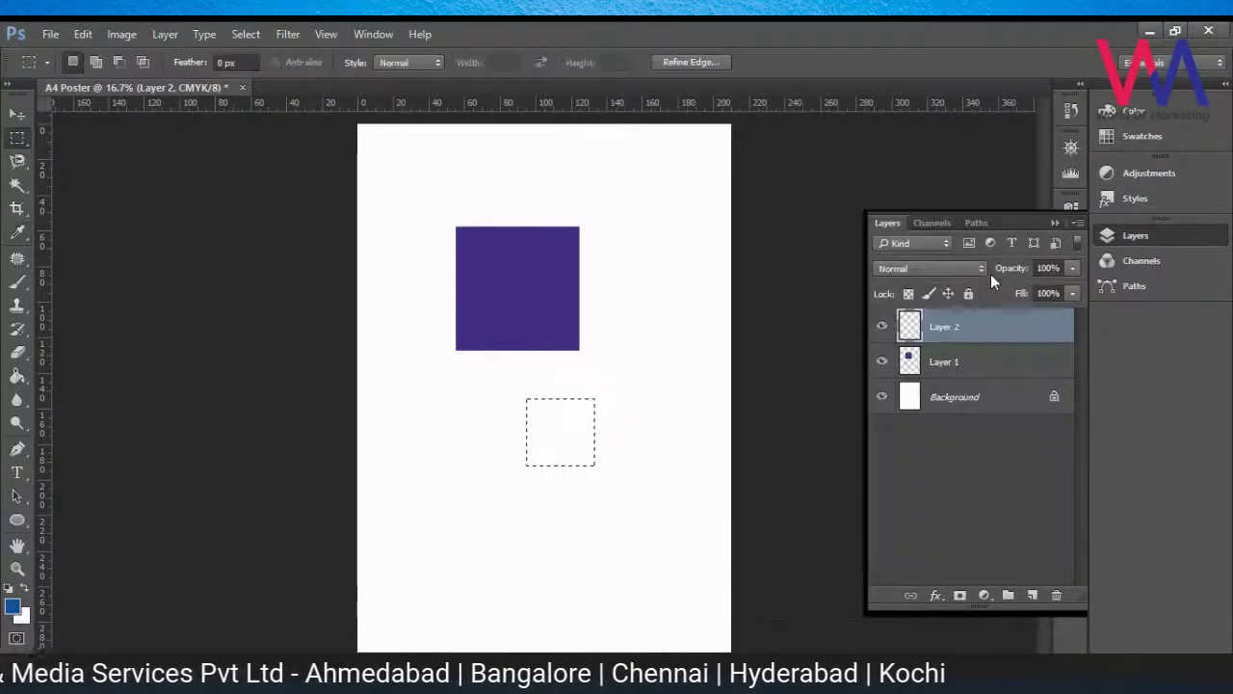
Step: Set the background colour to the teal blue #336b89 in the Color Picker, keeping the Rectangular Marquee tool active
{"action": "left_click", "coordinate": [27, 620]}
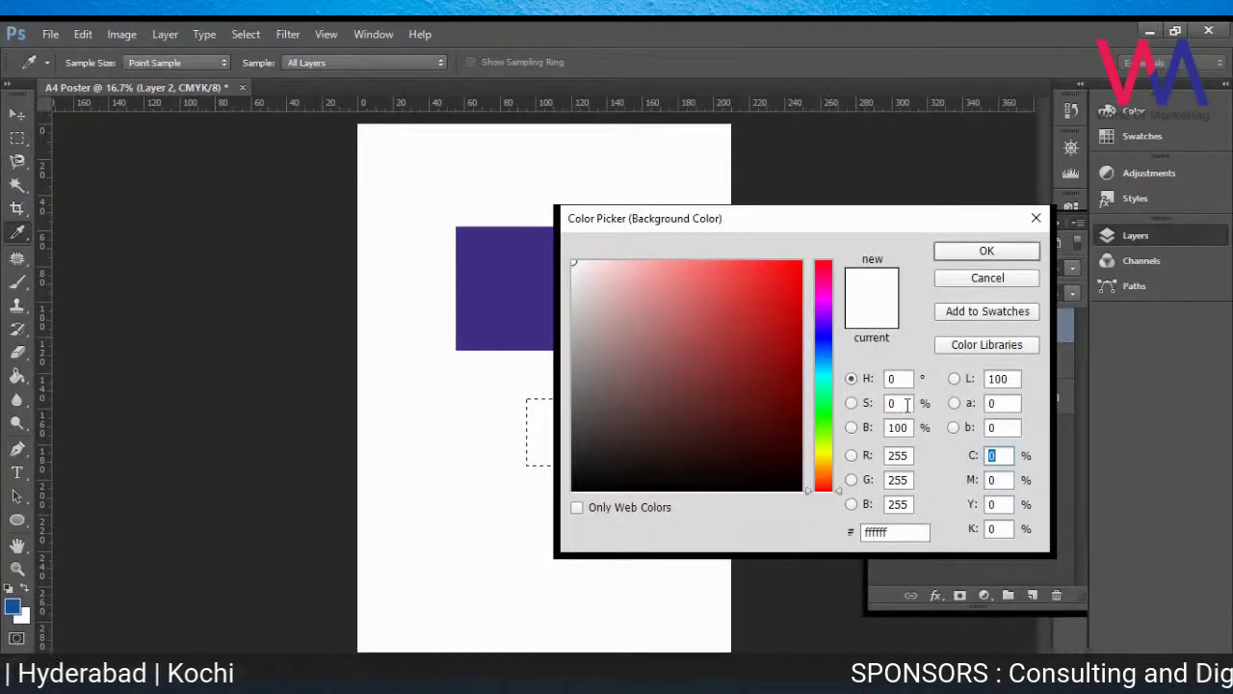
{"action": "left_click", "coordinate": [826, 312]}
{"action": "left_click", "coordinate": [823, 398]}
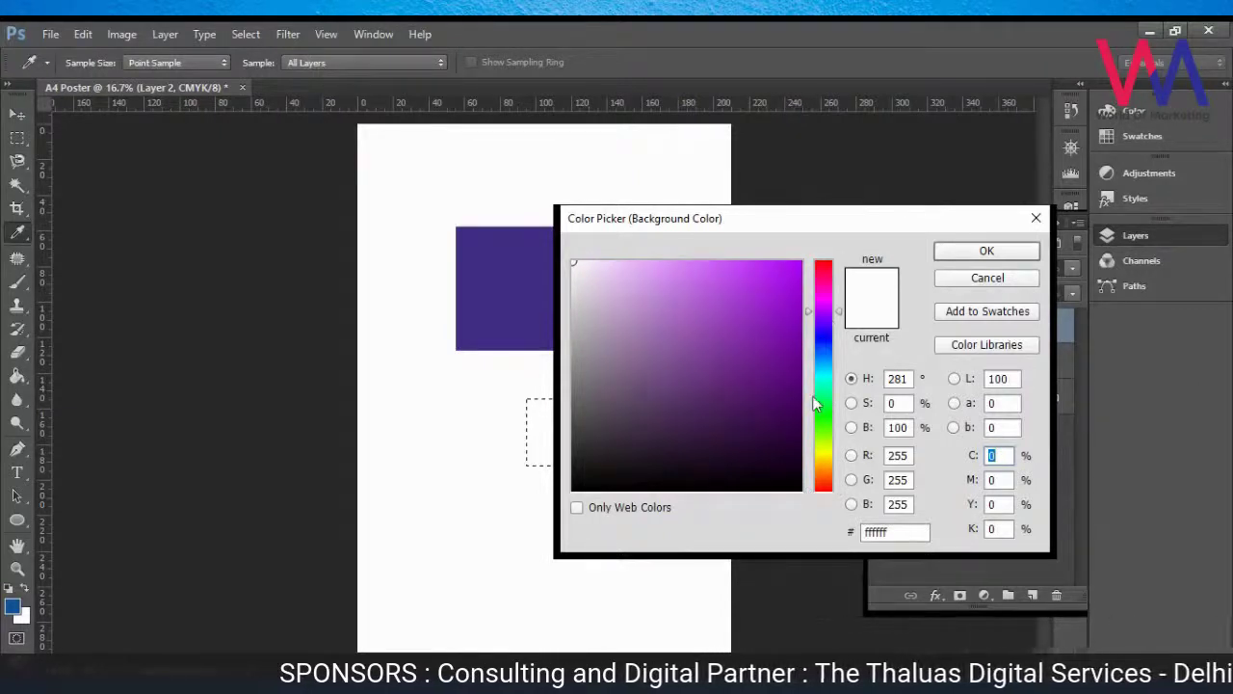
{"action": "left_click", "coordinate": [715, 367]}
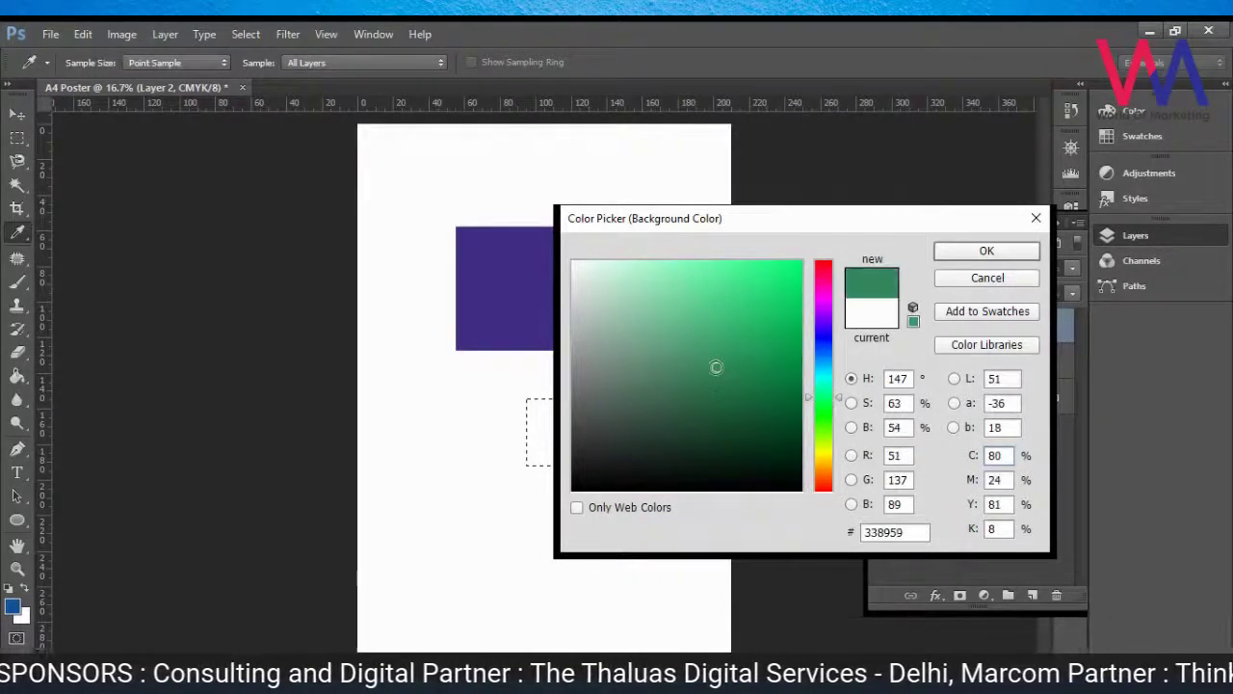
{"action": "left_click", "coordinate": [826, 366]}
{"action": "left_click", "coordinate": [958, 248]}
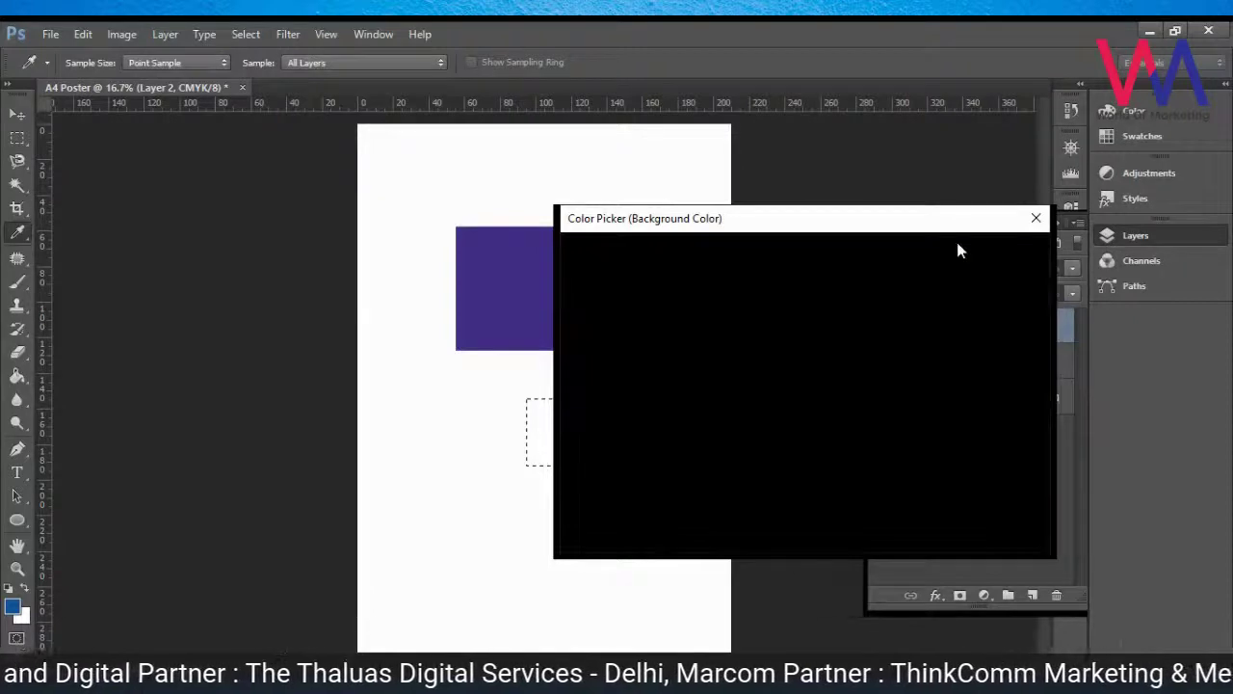
{"action": "key", "text": "m"}
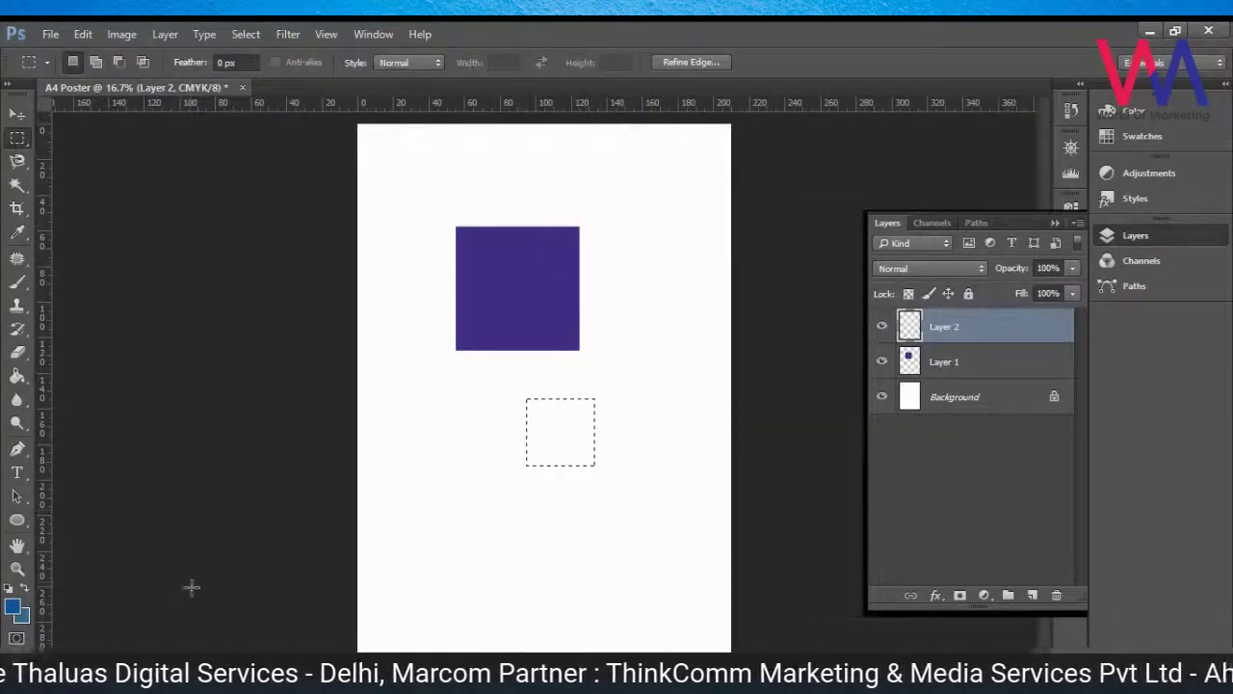
Step: Inspect the foreground and background colours in the Color Picker, cancelling both dialogs
{"action": "left_click", "coordinate": [13, 612]}
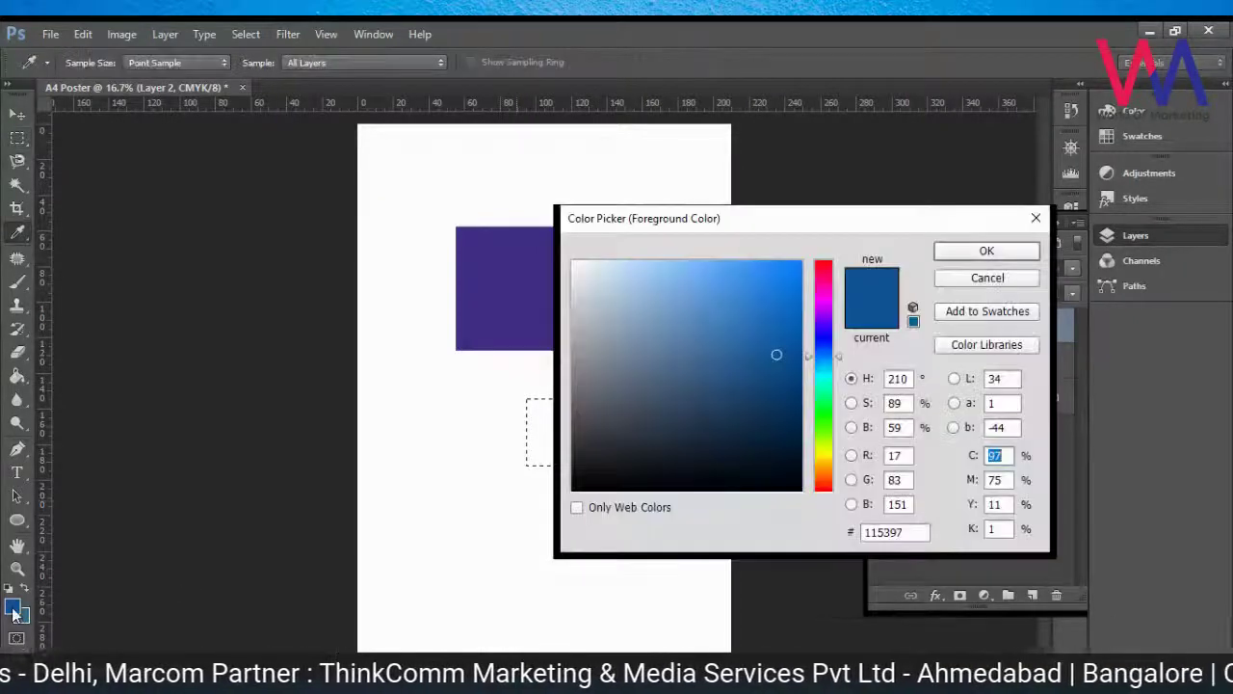
{"action": "left_click", "coordinate": [979, 272]}
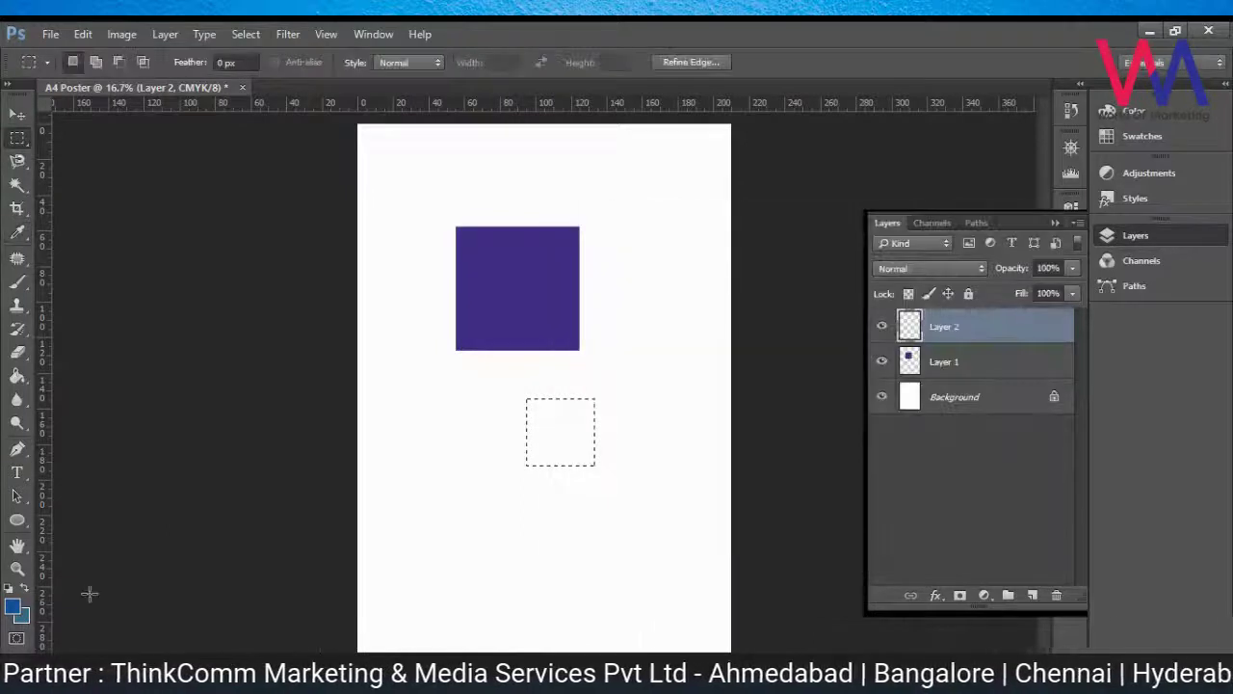
{"action": "left_click", "coordinate": [20, 615]}
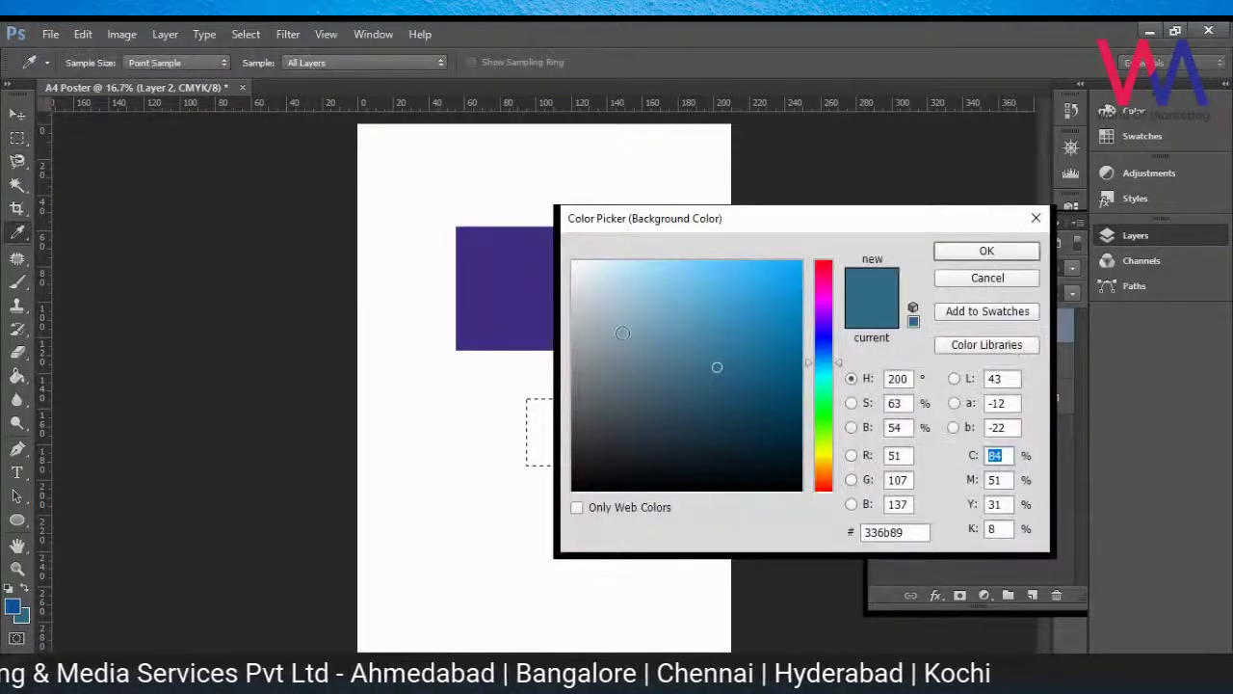
{"action": "left_click", "coordinate": [973, 279]}
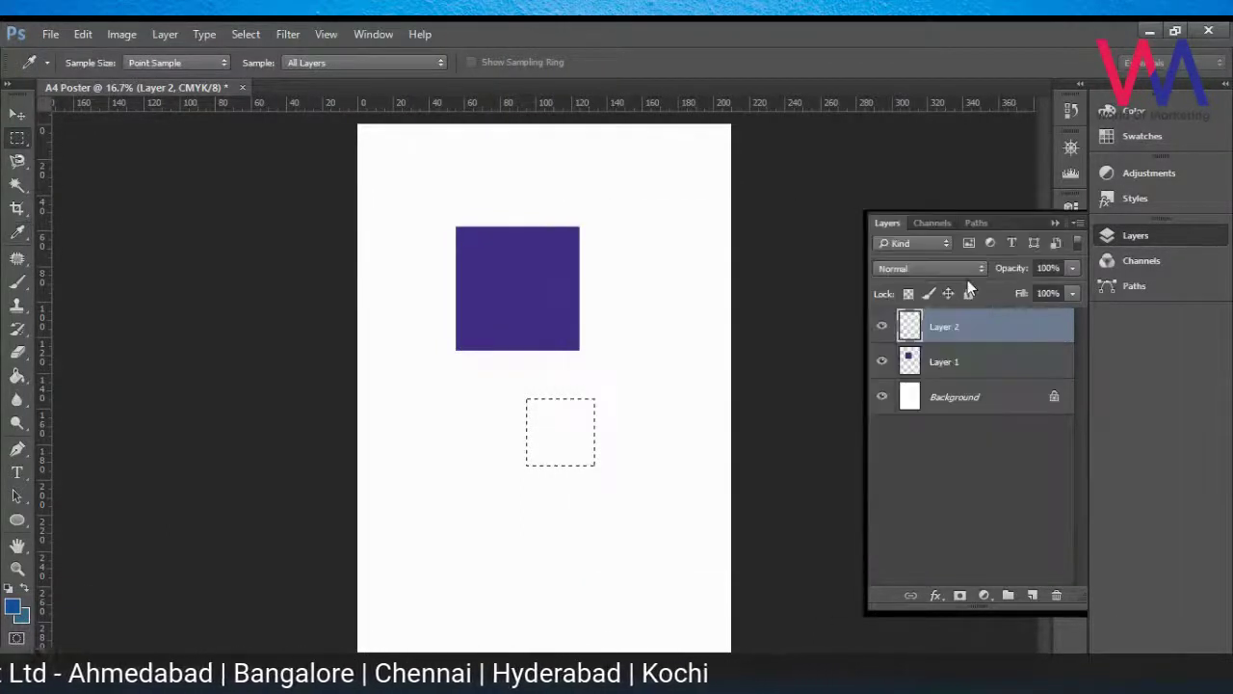
Step: Fill the small square selection on Layer 2 with the blue foreground colour and deselect it
{"action": "left_click", "coordinate": [17, 138]}
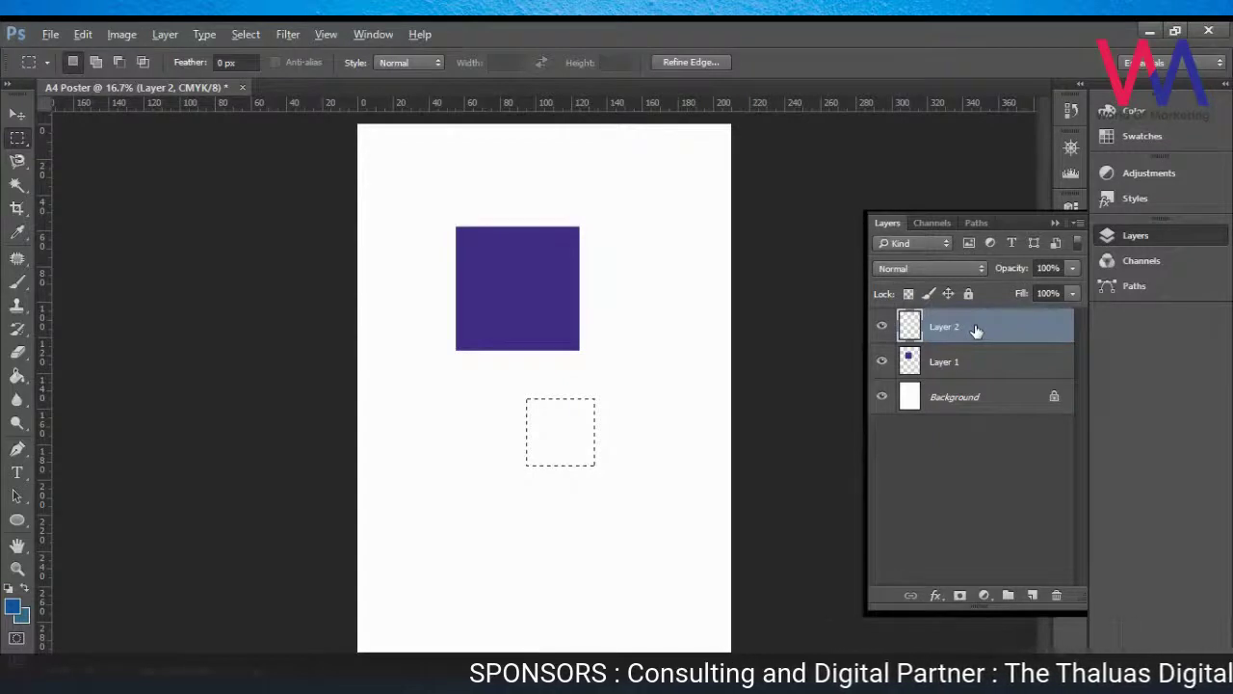
{"action": "key", "text": "alt+BackSpace"}
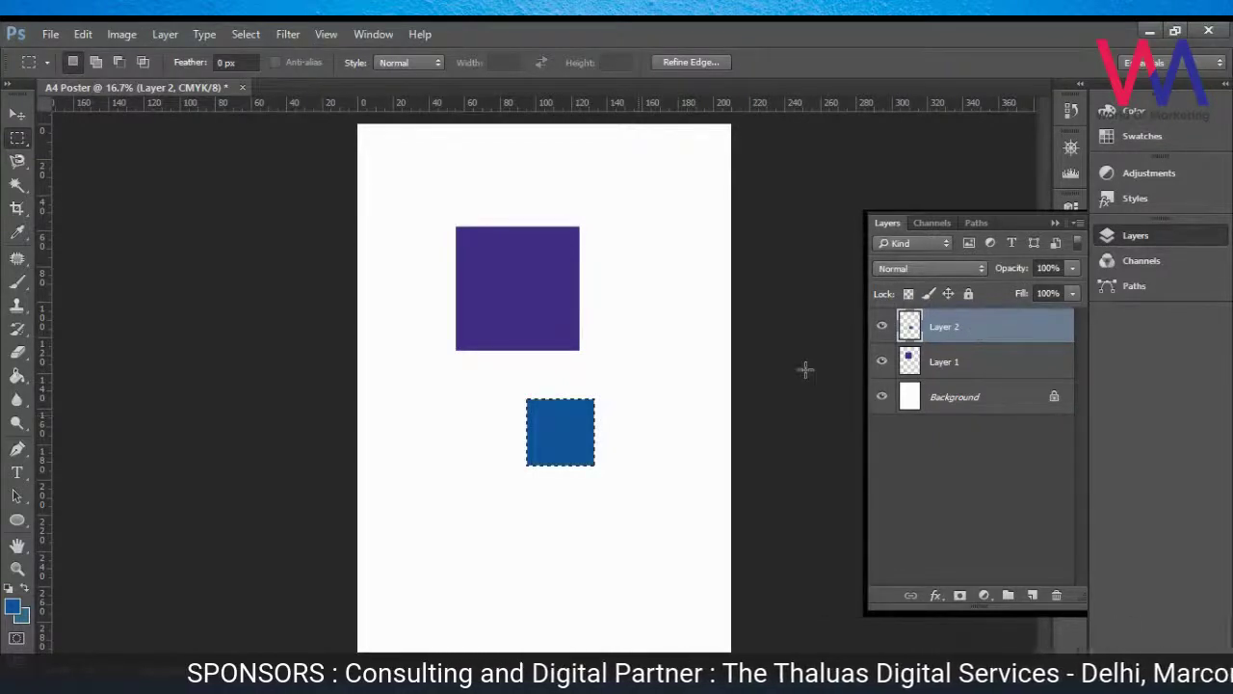
{"action": "key", "text": "ctrl+d"}
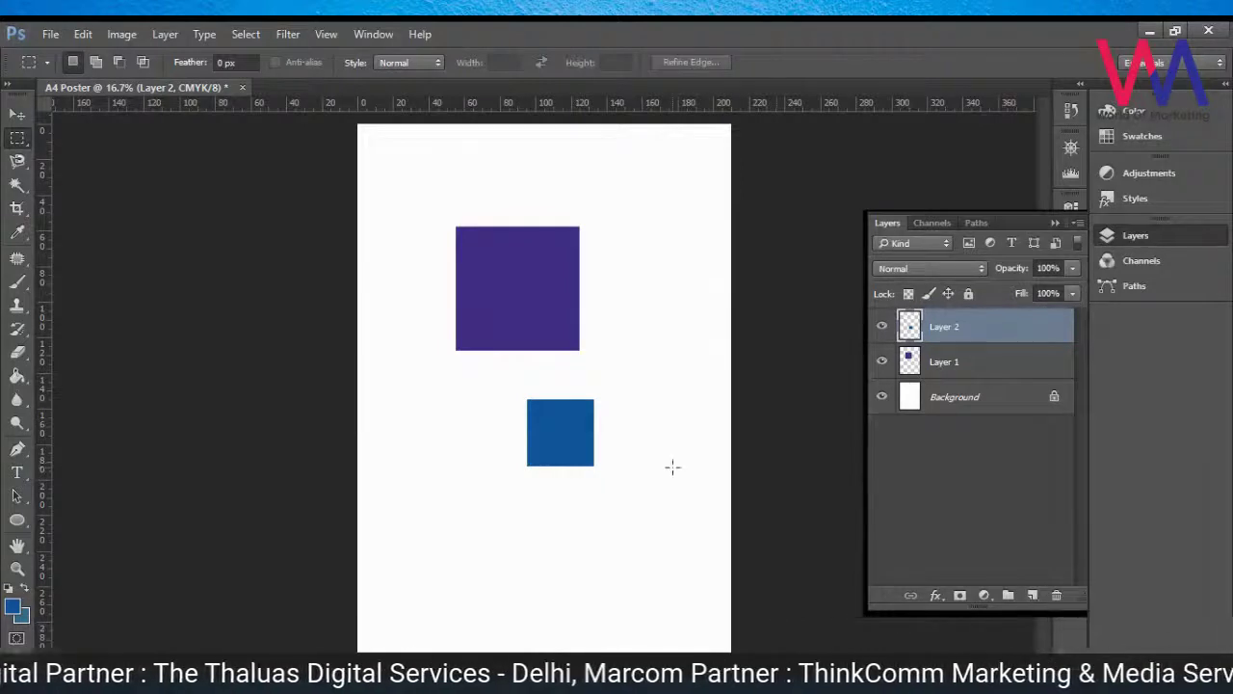
Step: Create Layer 3 with the default settings and select a square about 49 mm wide, diagonally below and left of the blue square
{"action": "key", "text": "ctrl+shift+n"}
{"action": "key", "text": "Return"}
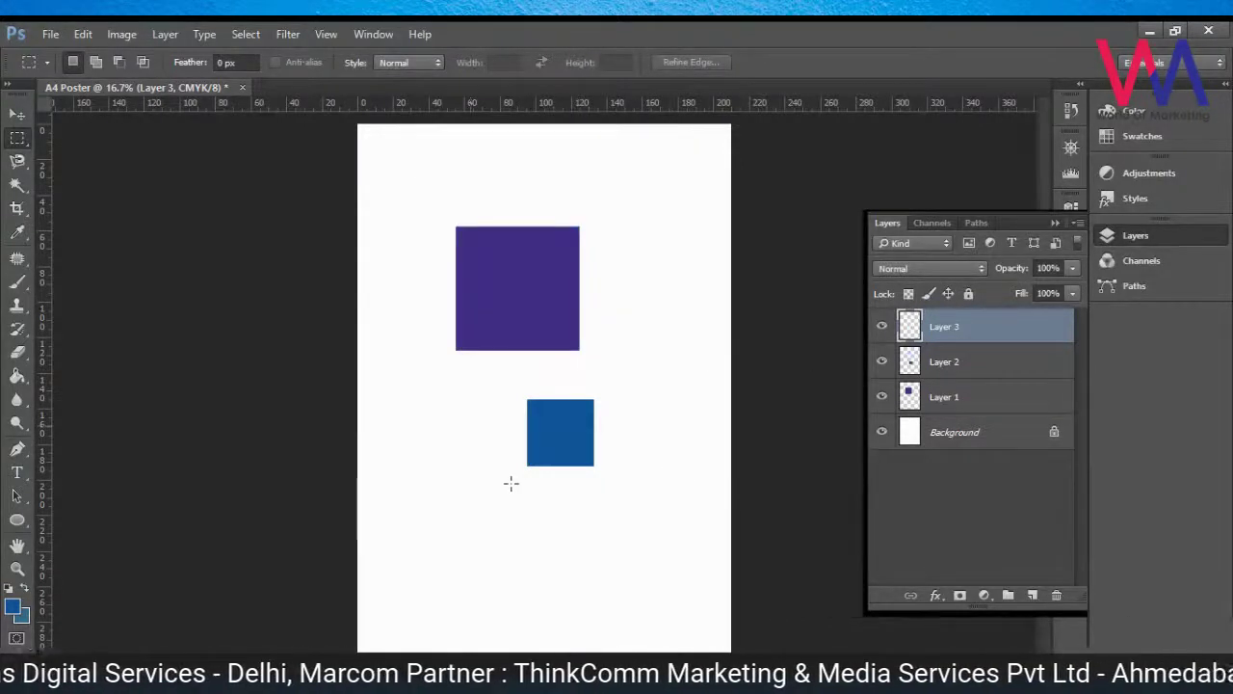
{"action": "left_click_drag", "start_coordinate": [434, 427], "coordinate": [503, 575]}
{"action": "left_click", "coordinate": [421, 487]}
{"action": "left_click_drag", "start_coordinate": [427, 453], "coordinate": [512, 578]}
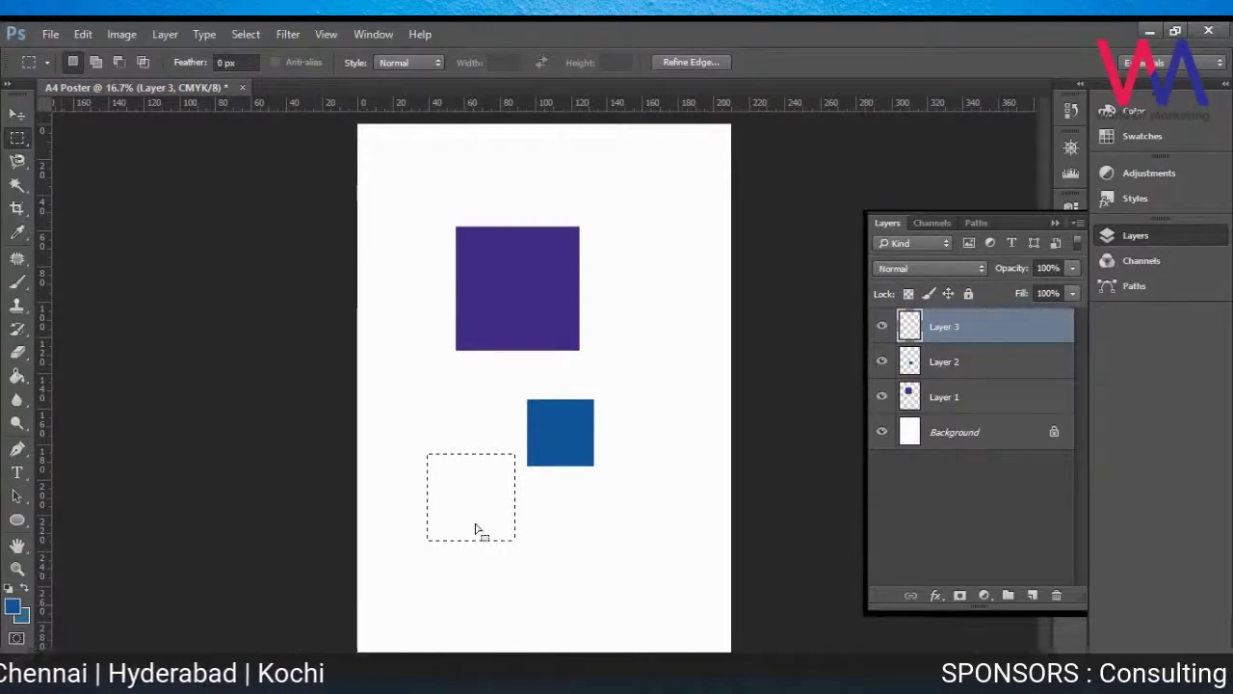
Step: Set the background colour to the grey-blue #567280 in the Color Picker
{"action": "left_click", "coordinate": [23, 620]}
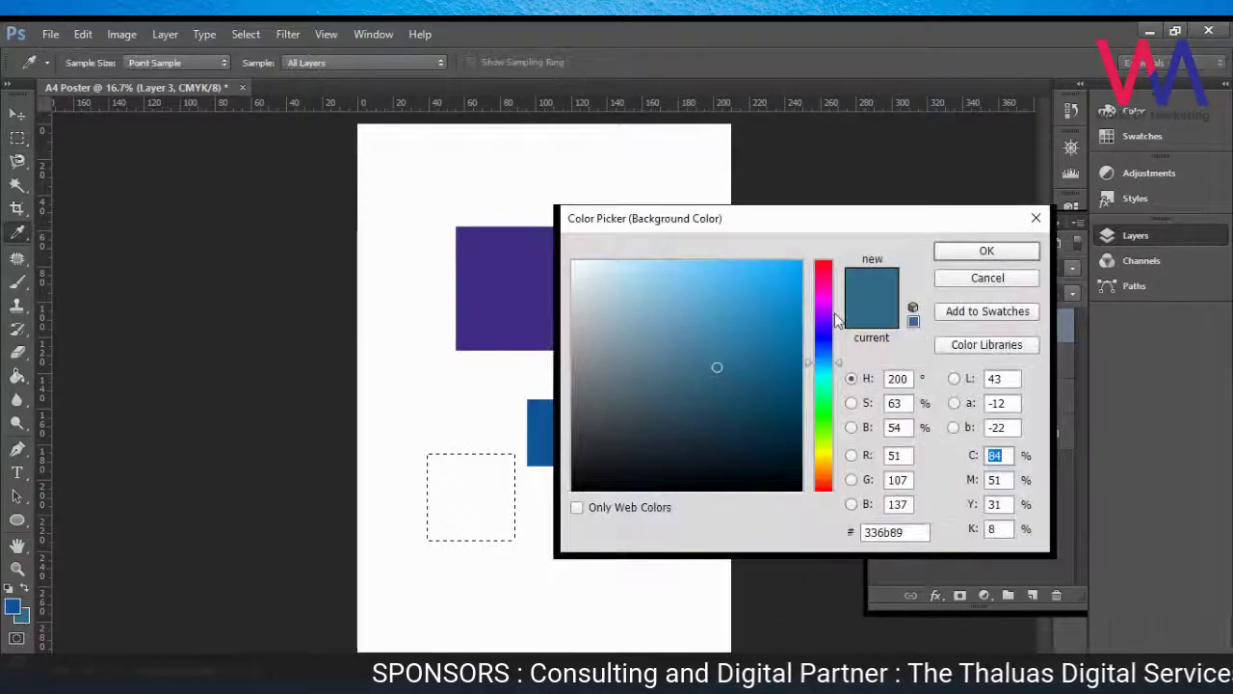
{"action": "left_click", "coordinate": [972, 279]}
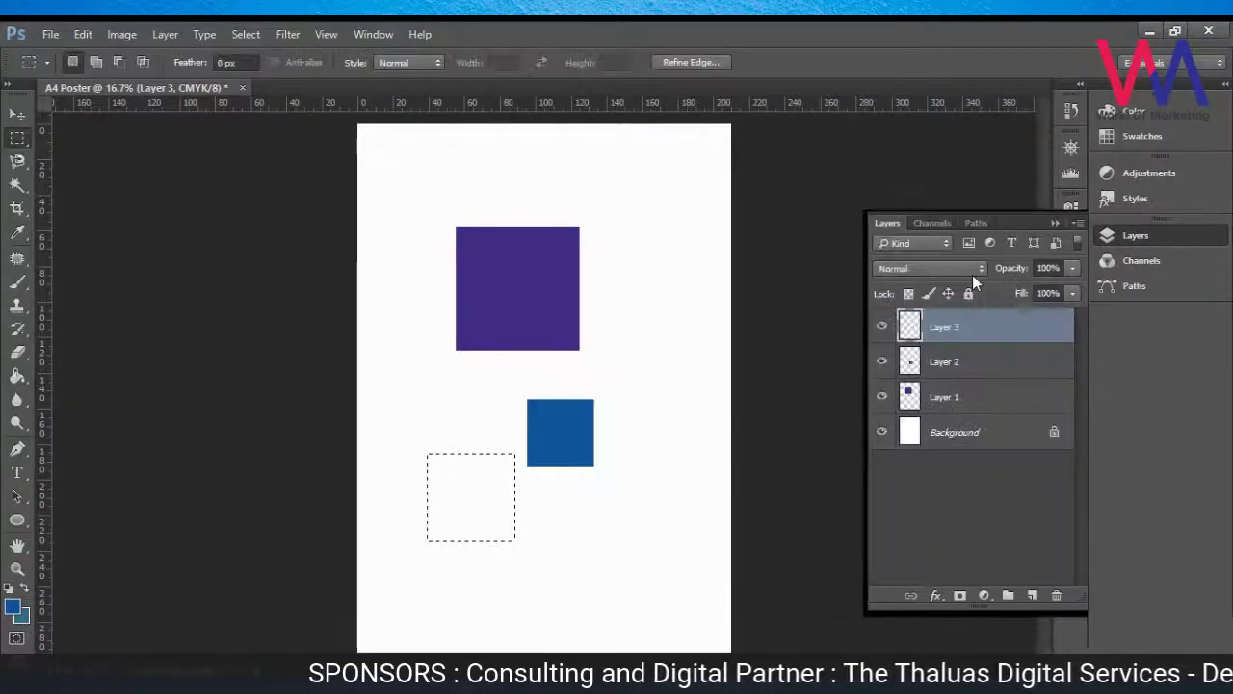
{"action": "left_click", "coordinate": [24, 619]}
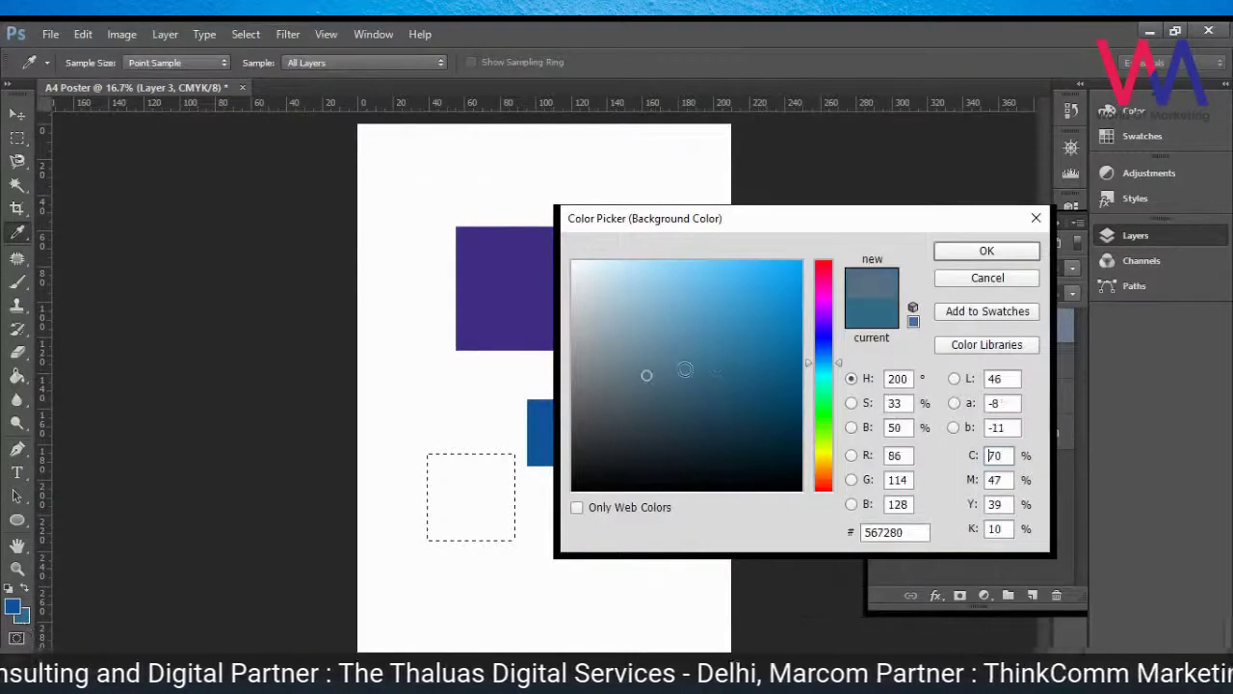
{"action": "left_click", "coordinate": [985, 278]}
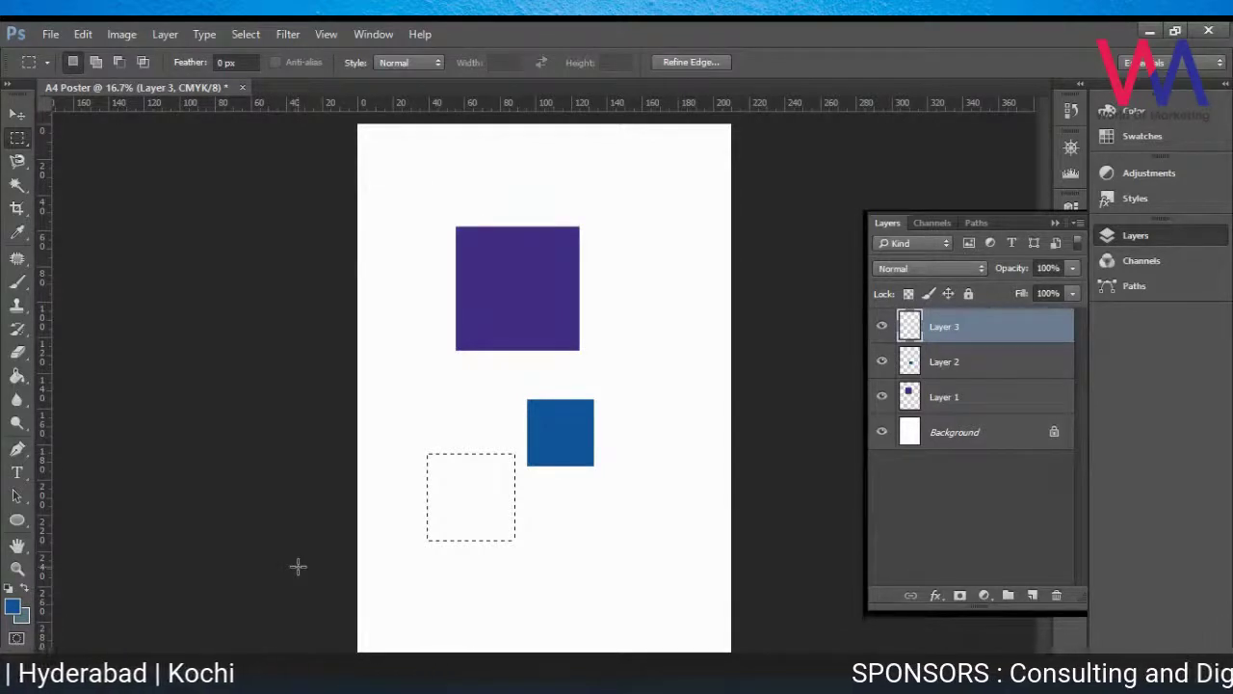
Step: Fill the square selection on Layer 3 with the grey-blue background colour, try undoing and restoring the fill, and deselect it
{"action": "key", "text": "alt+BackSpace"}
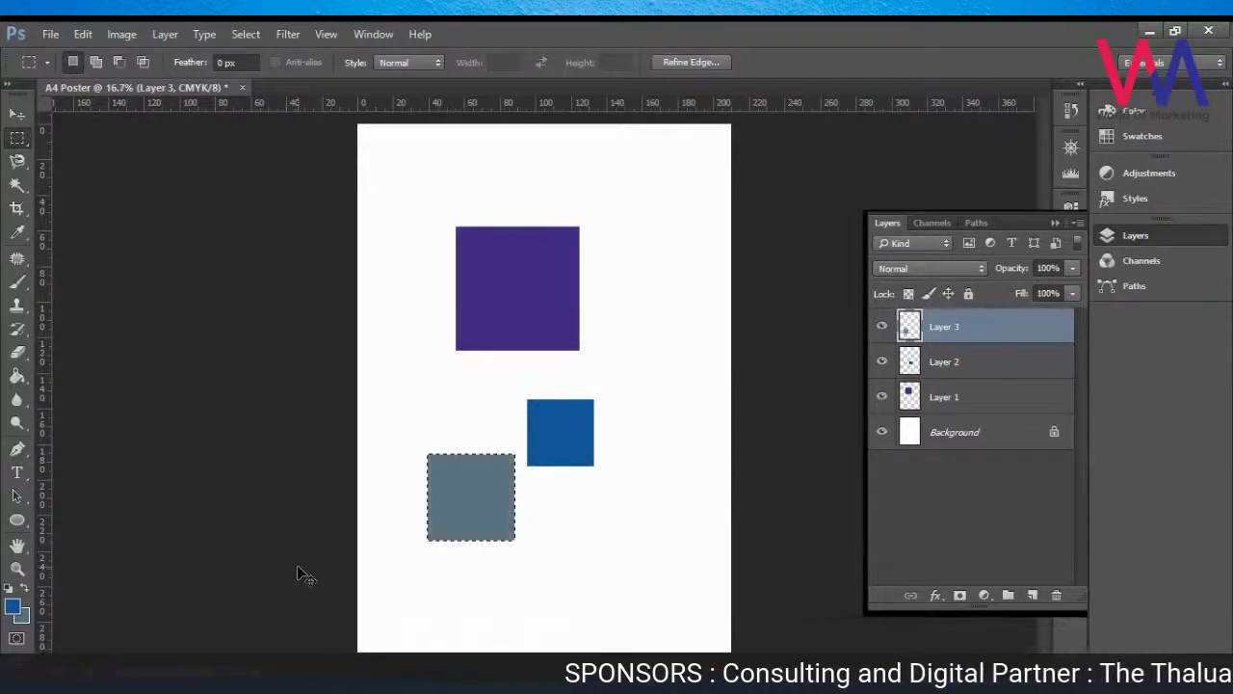
{"action": "key", "text": "Delete"}
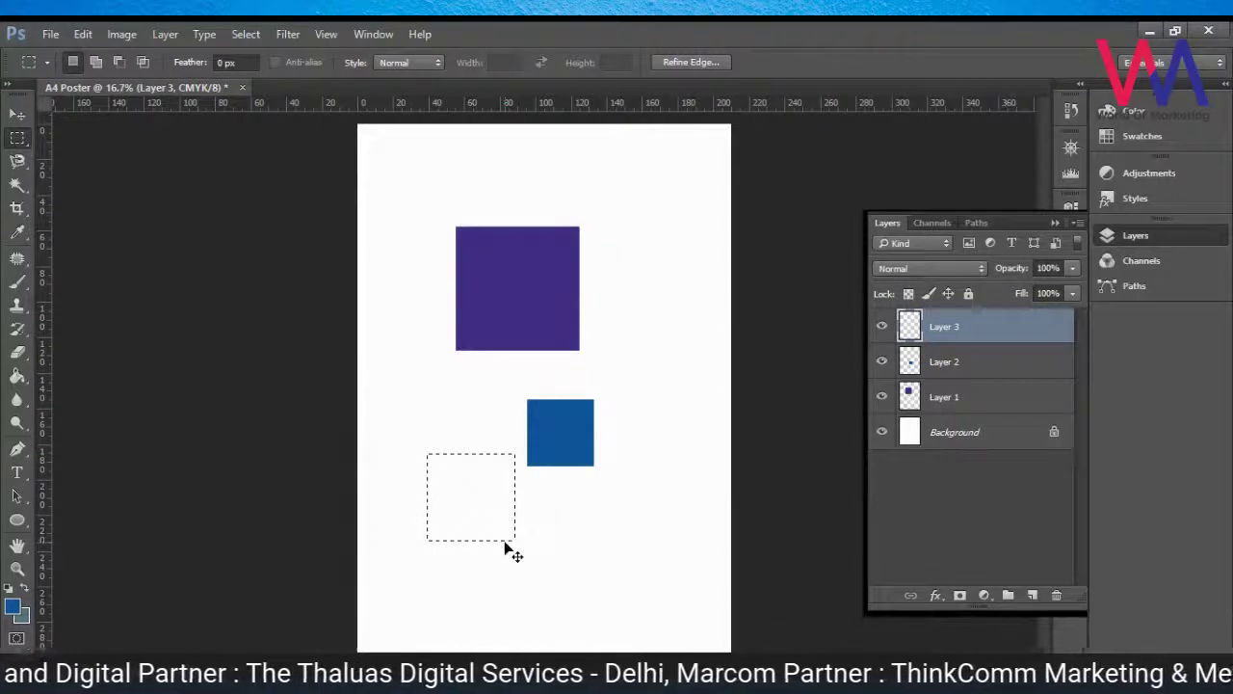
{"action": "key", "text": "alt+BackSpace"}
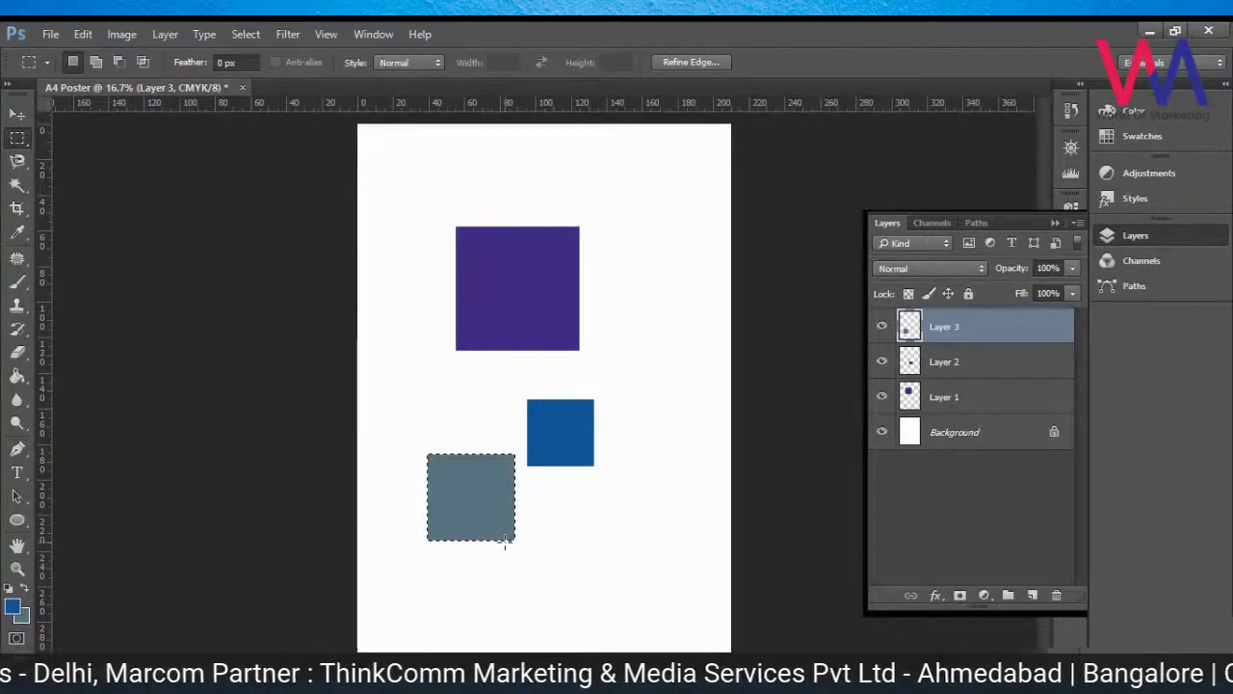
{"action": "key", "text": "ctrl+z"}
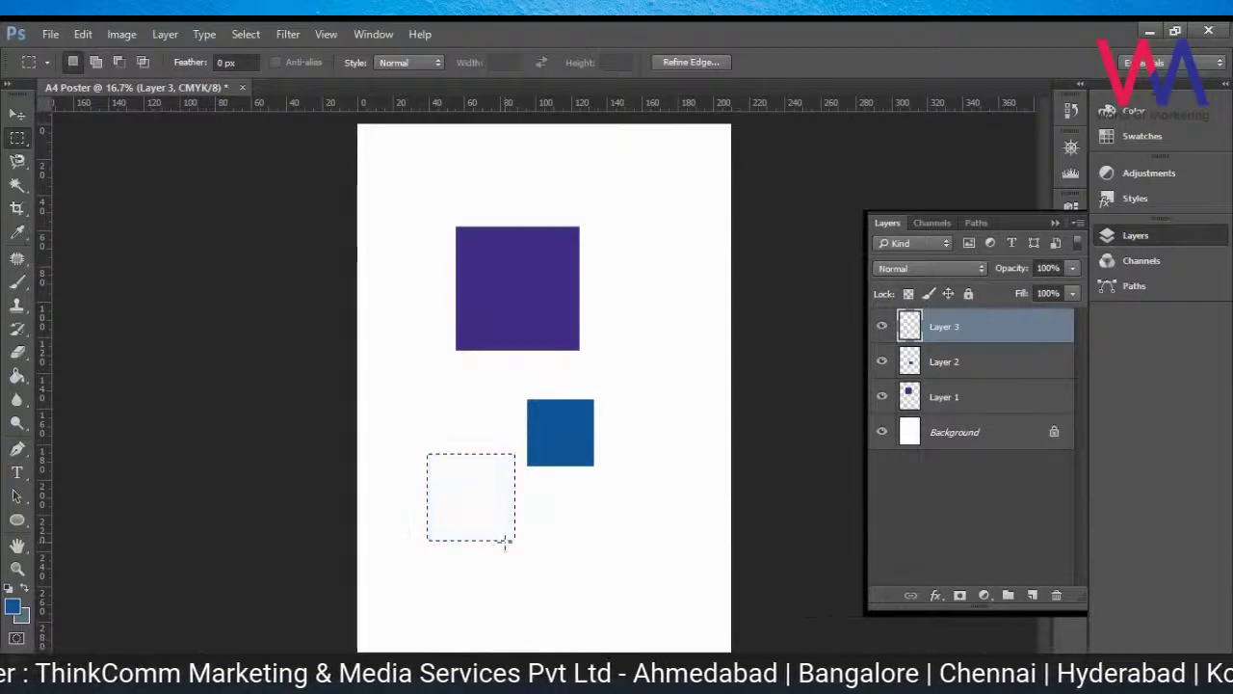
{"action": "key", "text": "ctrl+z"}
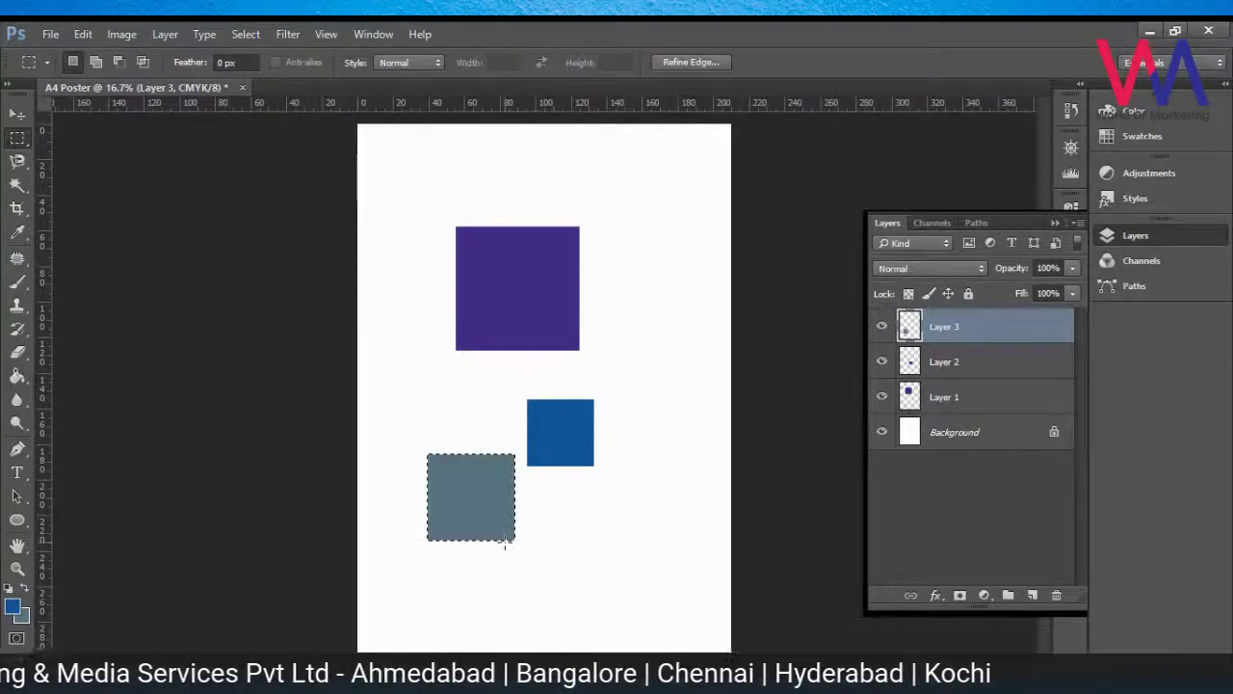
{"action": "key", "text": "ctrl+d"}
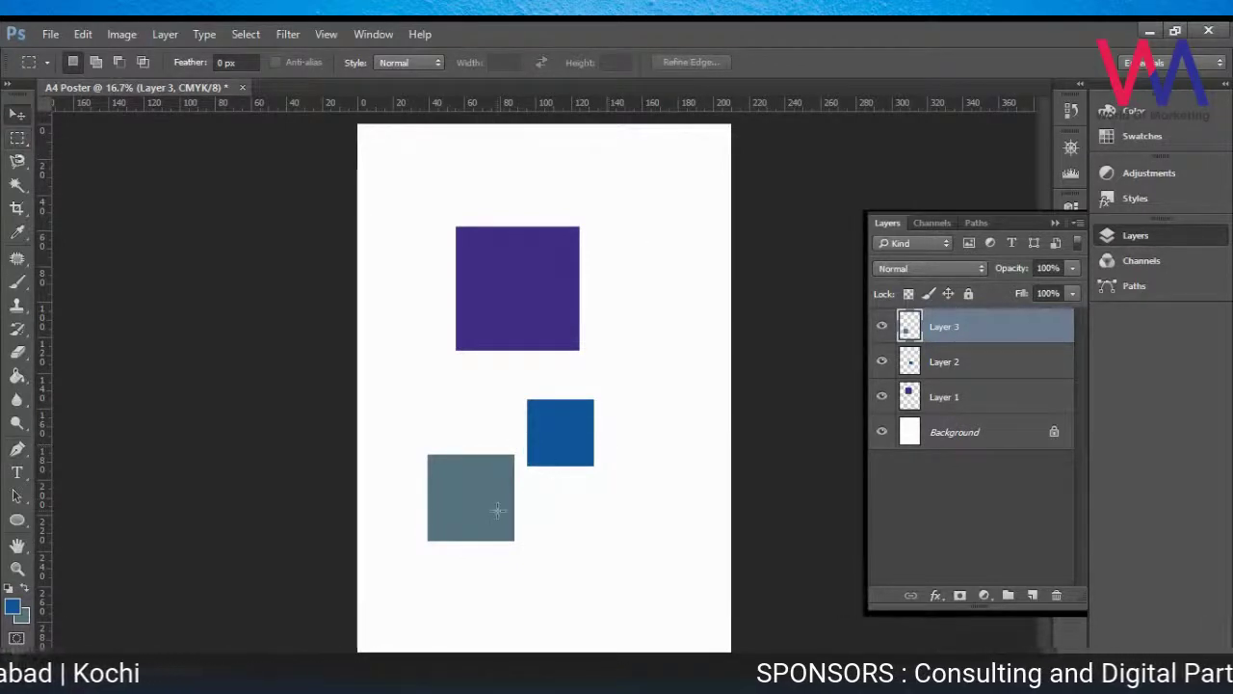
Step: Move the purple square on Layer 1 about 26 mm left and 16 mm up with the Move tool
{"action": "key", "text": "v"}
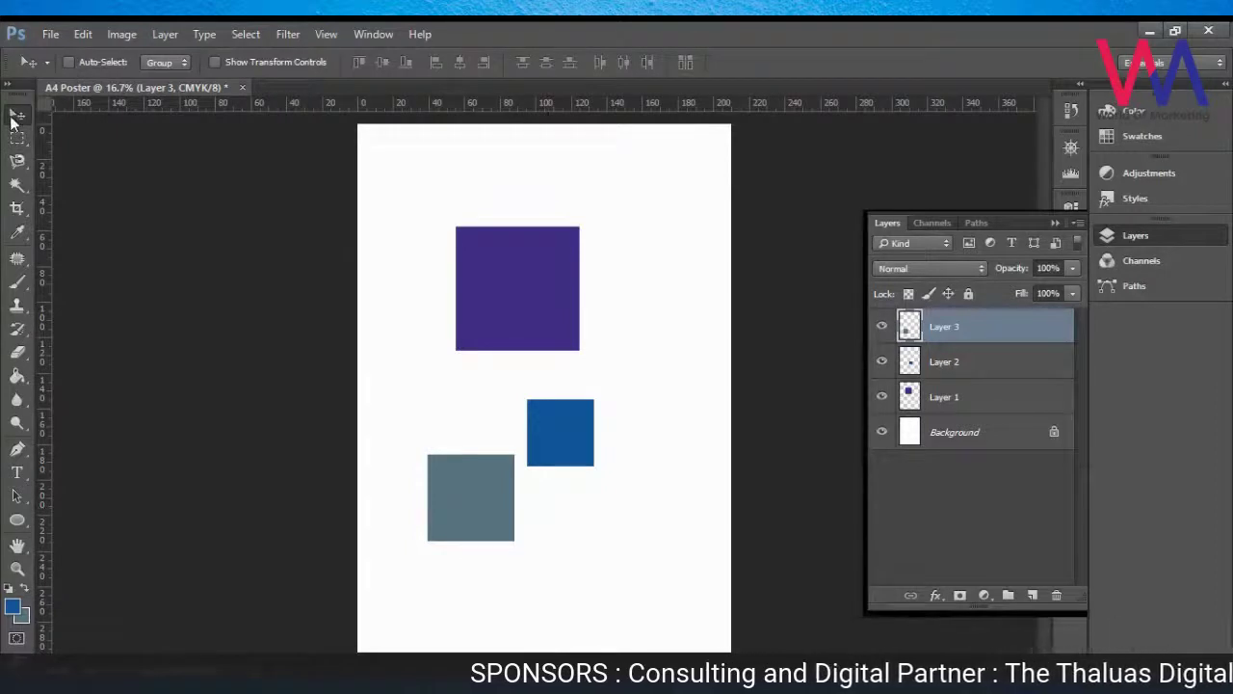
{"action": "right_click", "coordinate": [534, 295]}
{"action": "left_click", "coordinate": [487, 408]}
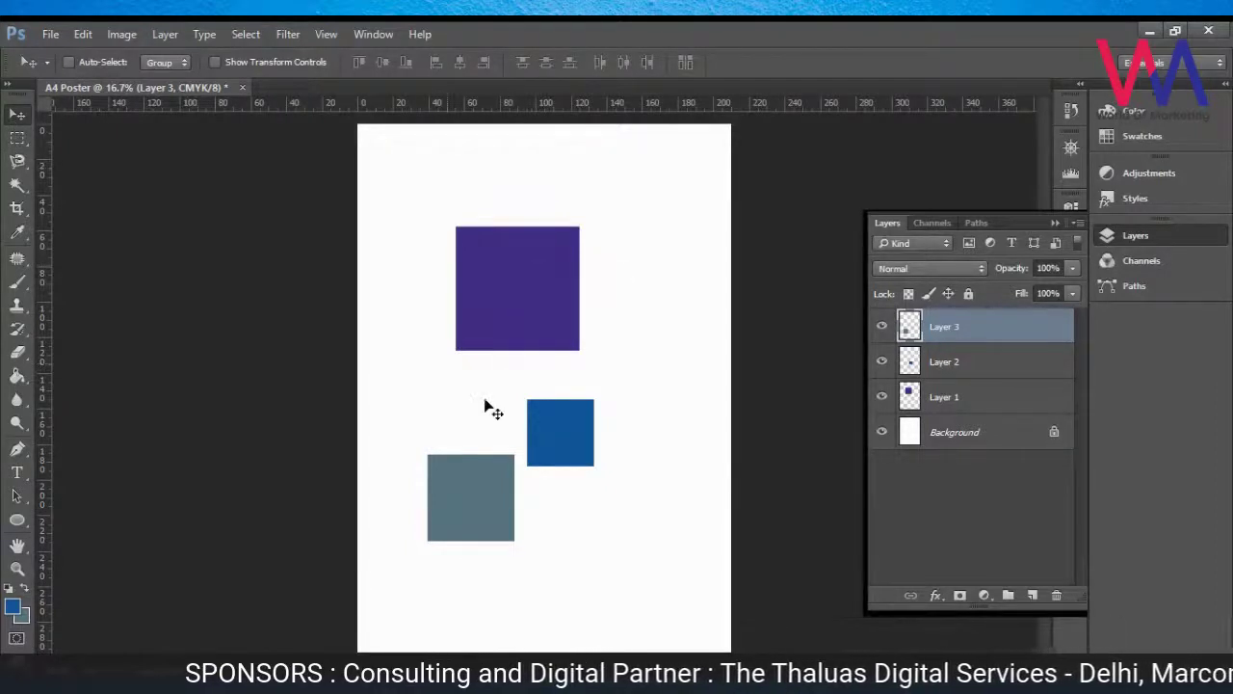
{"action": "key", "text": "ctrl+shift+bracketleft"}
{"action": "key", "text": "ctrl+bracketright"}
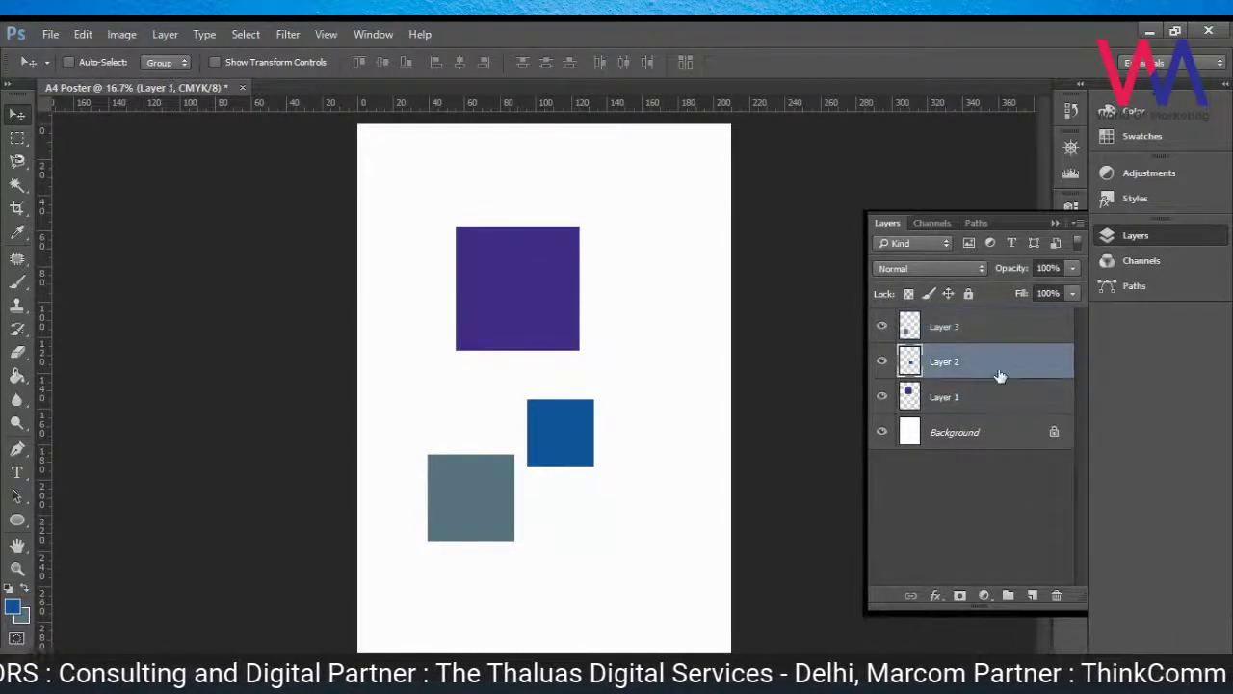
{"action": "key", "text": "ctrl+bracketright"}
{"action": "left_click", "coordinate": [988, 397]}
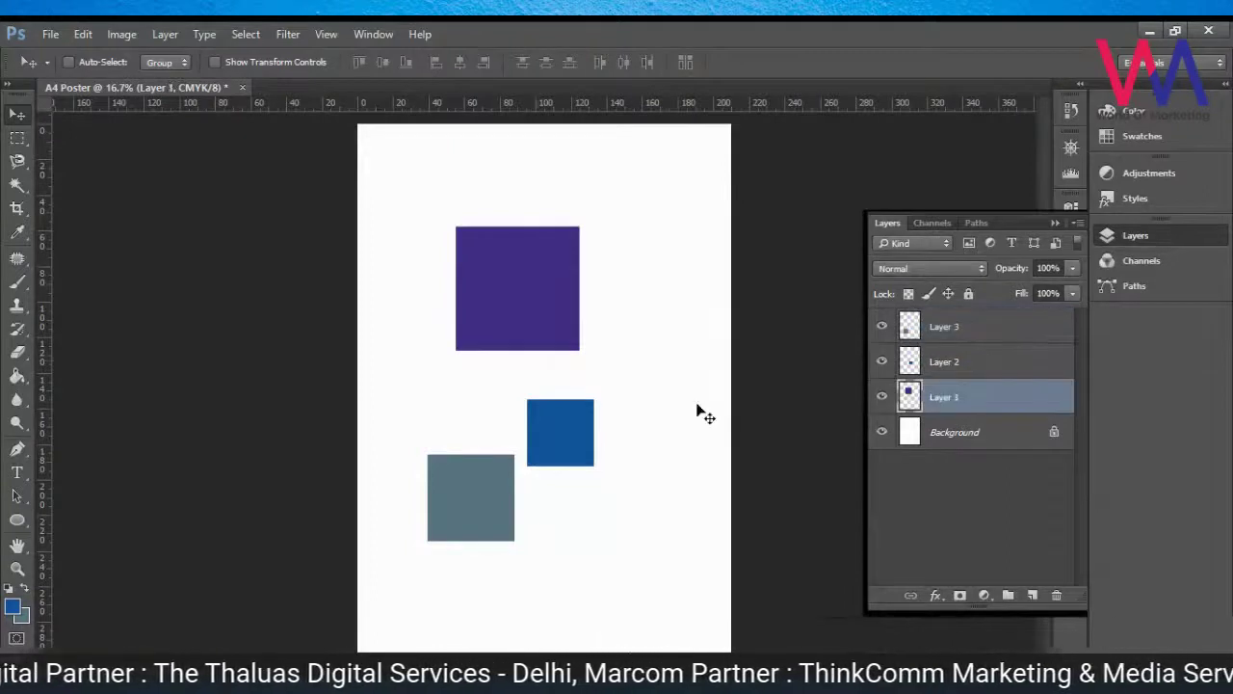
{"action": "left_click_drag", "start_coordinate": [556, 332], "coordinate": [507, 299]}
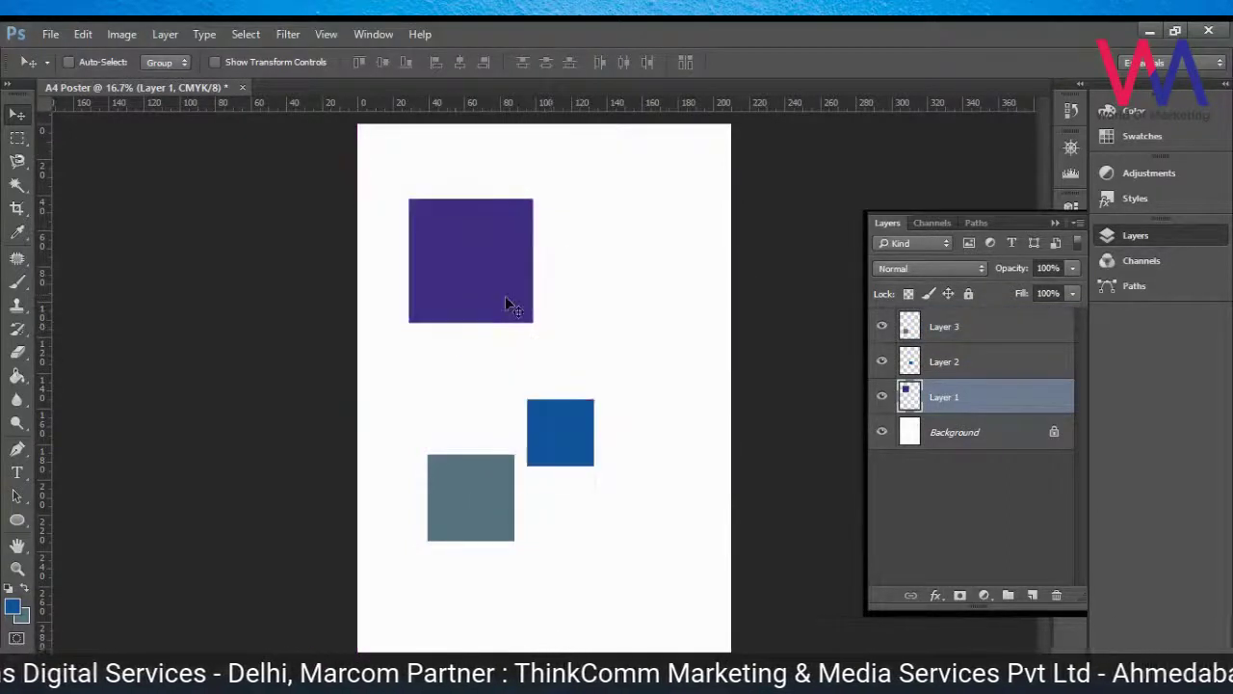
Step: Move Layer 2's blue square about 16 mm right and 55 mm up, and Layer 3's grey-blue square about 35 mm right and 40 mm up
{"action": "left_click", "coordinate": [944, 358]}
{"action": "left_click_drag", "start_coordinate": [599, 469], "coordinate": [624, 365]}
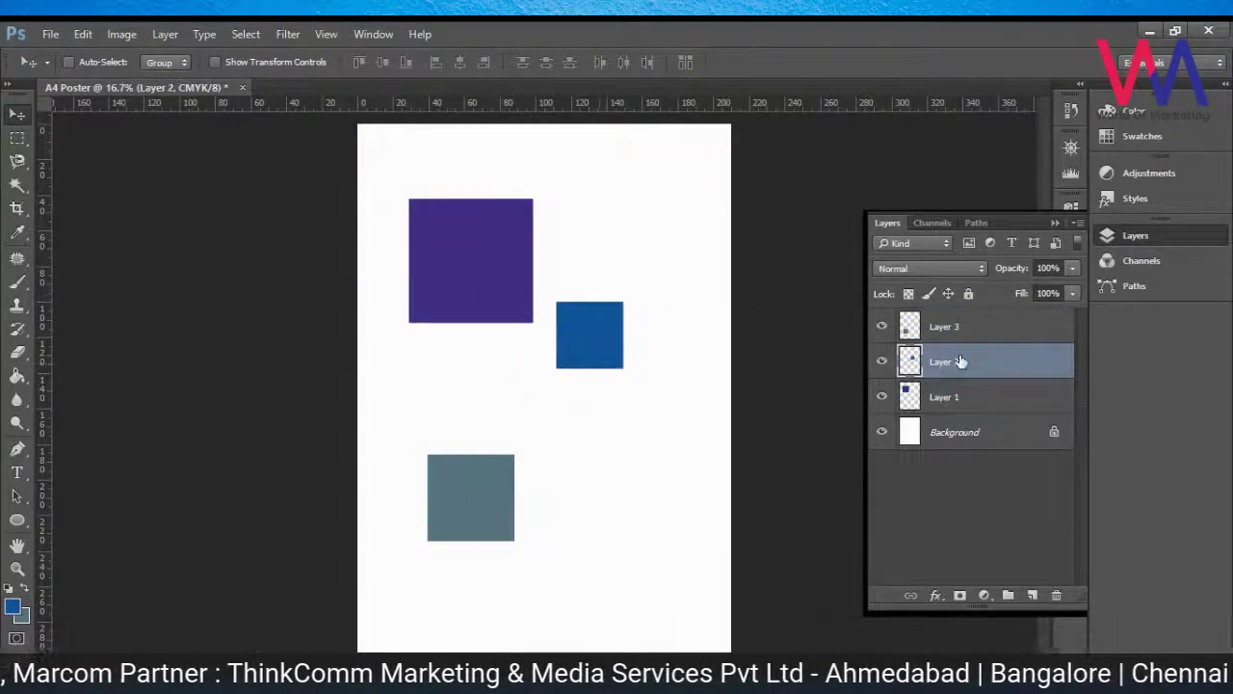
{"action": "left_click", "coordinate": [953, 328]}
{"action": "left_click_drag", "start_coordinate": [544, 457], "coordinate": [544, 456]}
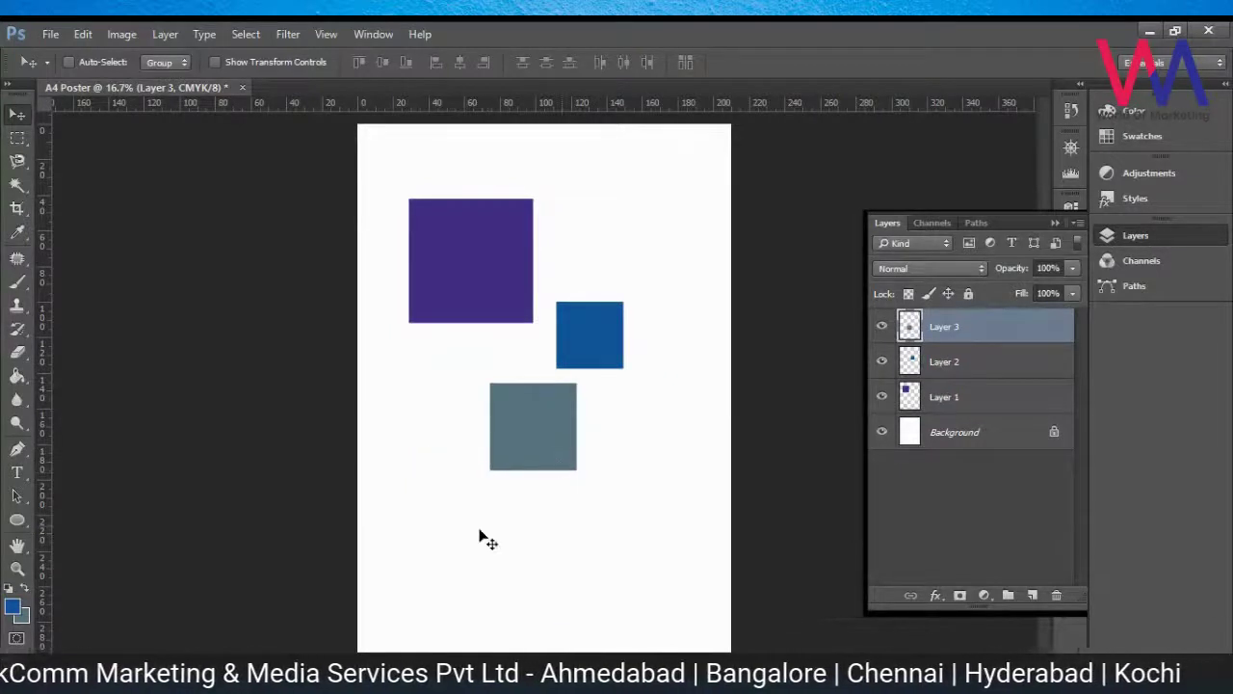
Step: Select Layer 1 and examine which layers are offered under the purple square and under the empty canvas
{"action": "left_click", "coordinate": [957, 396]}
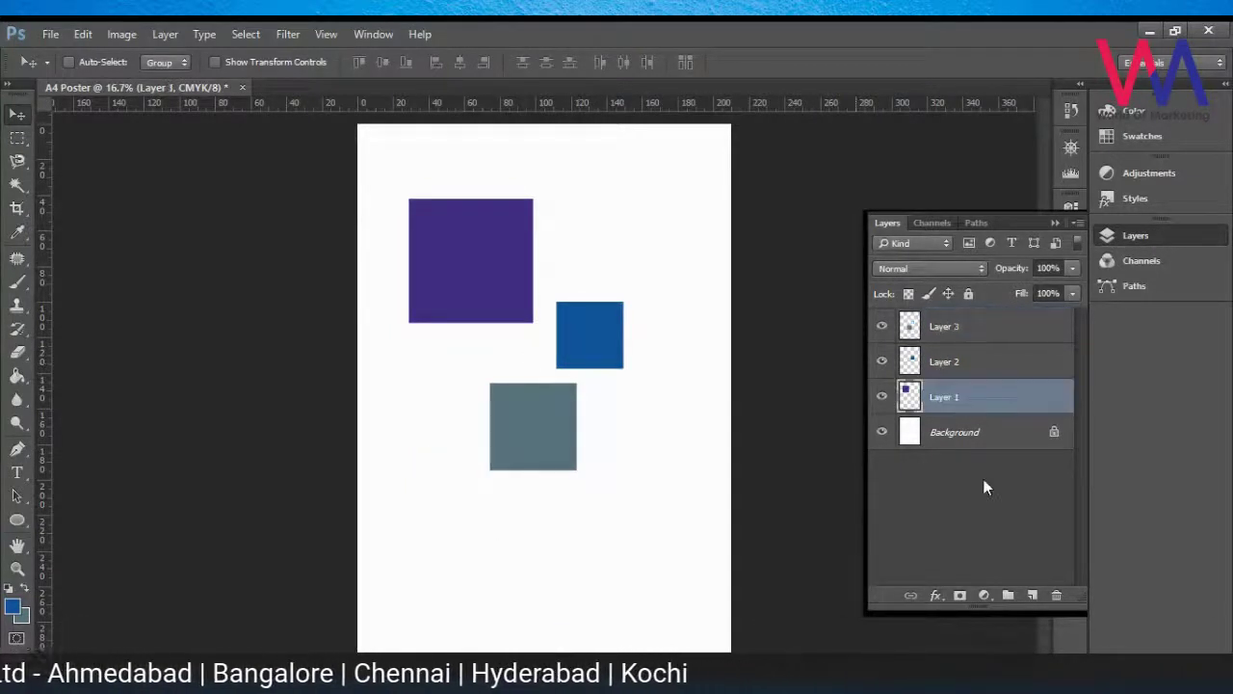
{"action": "right_click", "coordinate": [494, 279]}
{"action": "left_click", "coordinate": [516, 276]}
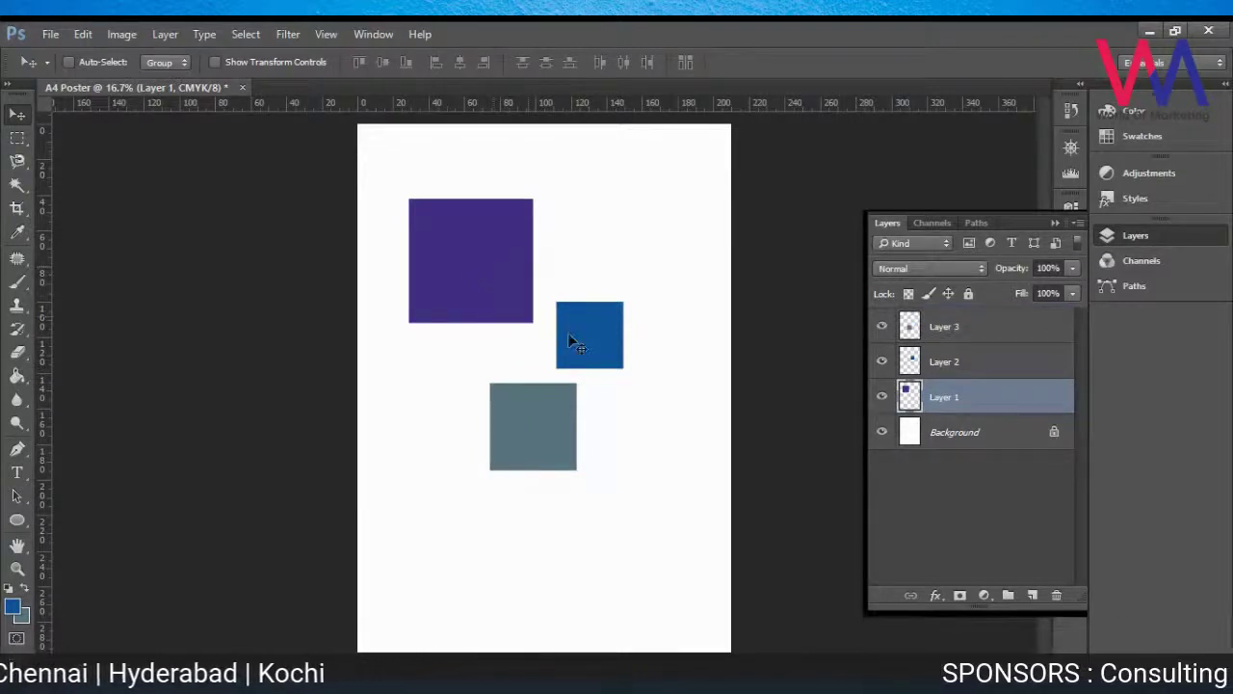
{"action": "right_click", "coordinate": [490, 275]}
{"action": "right_click", "coordinate": [470, 251]}
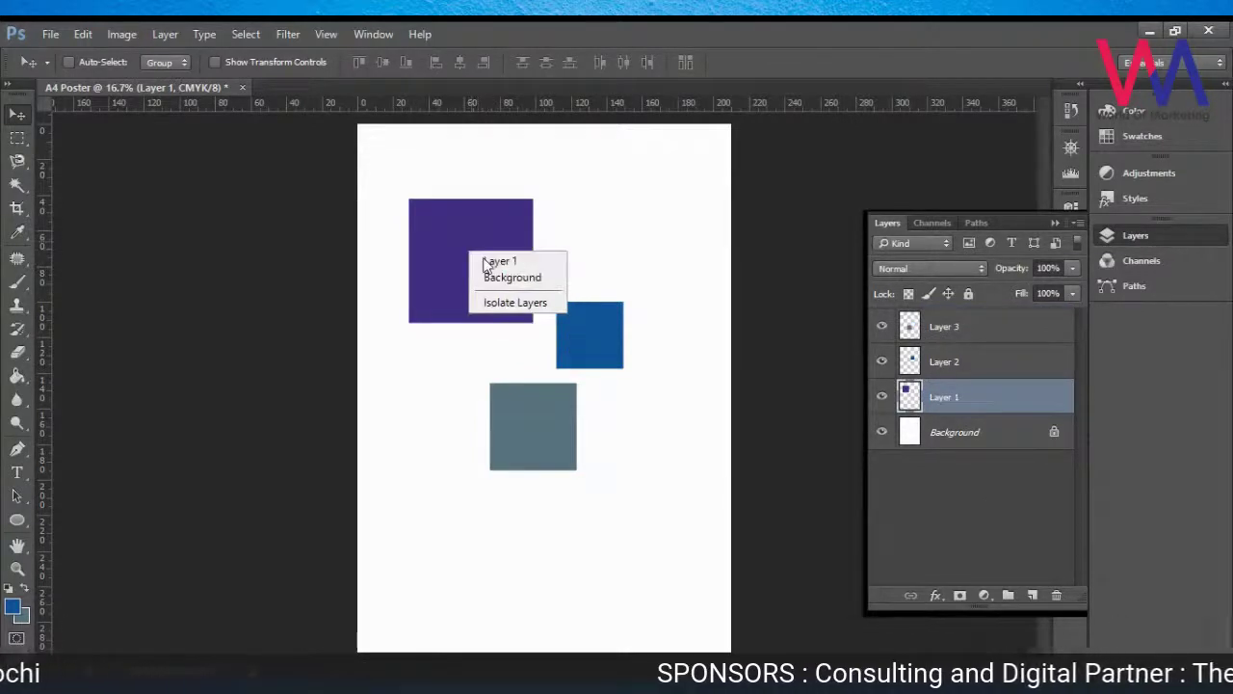
{"action": "left_click", "coordinate": [477, 234]}
{"action": "right_click", "coordinate": [478, 248]}
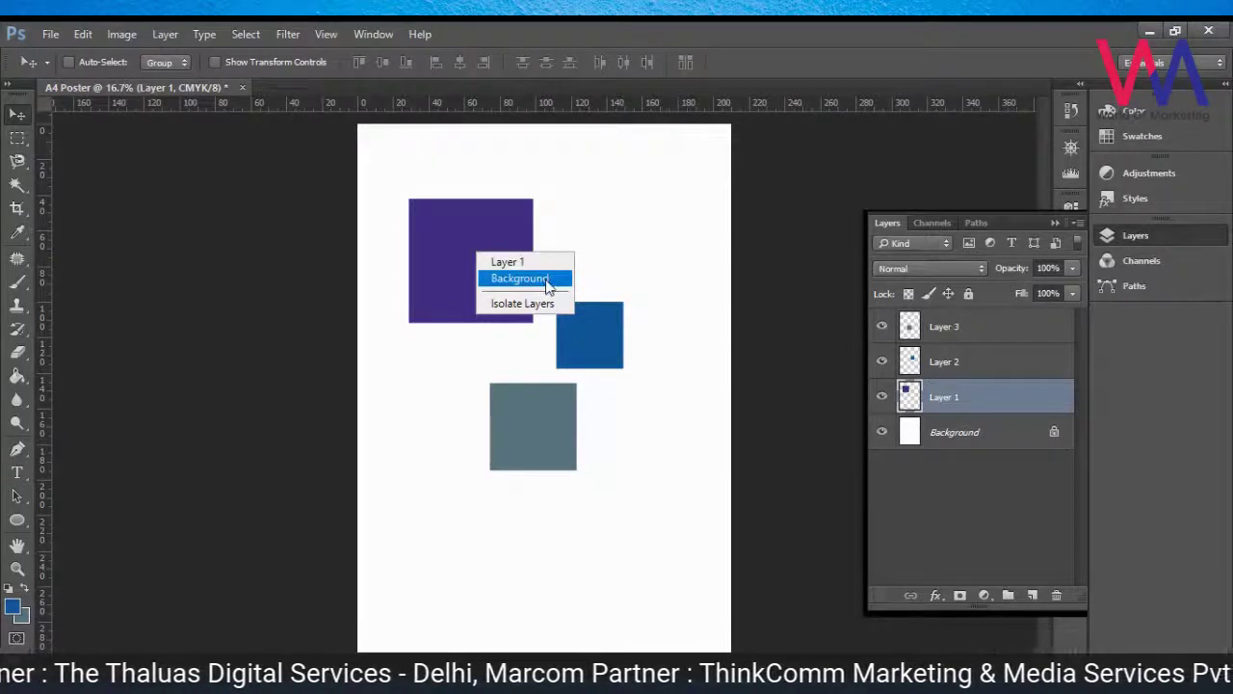
{"action": "right_click", "coordinate": [528, 377]}
{"action": "key", "text": "Escape"}
Step: Move Layer 2's blue square about 48 mm left and 16 mm up so it overlaps the purple square's corner
{"action": "right_click", "coordinate": [611, 328]}
{"action": "key", "text": "Escape"}
{"action": "left_click_drag", "start_coordinate": [627, 351], "coordinate": [544, 323]}
Step: Pick Layer 2 from the layers under the overlap and move the blue square against the purple square's right edge
{"action": "right_click", "coordinate": [504, 297]}
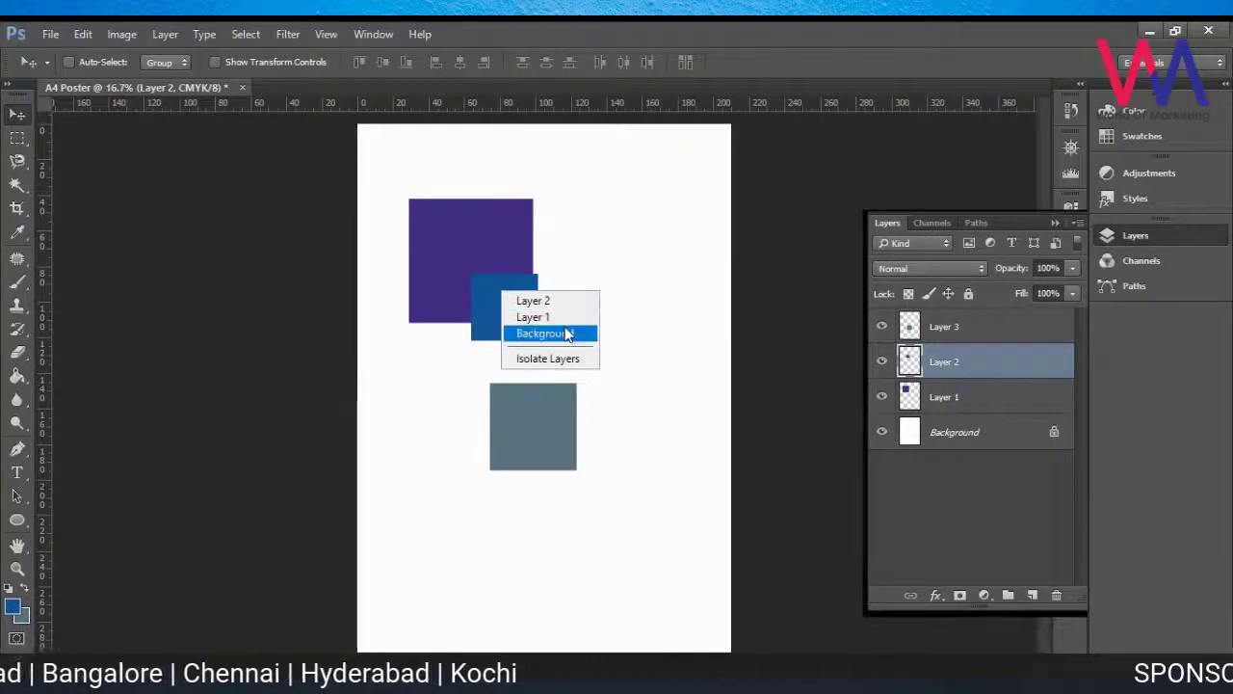
{"action": "left_click", "coordinate": [544, 302]}
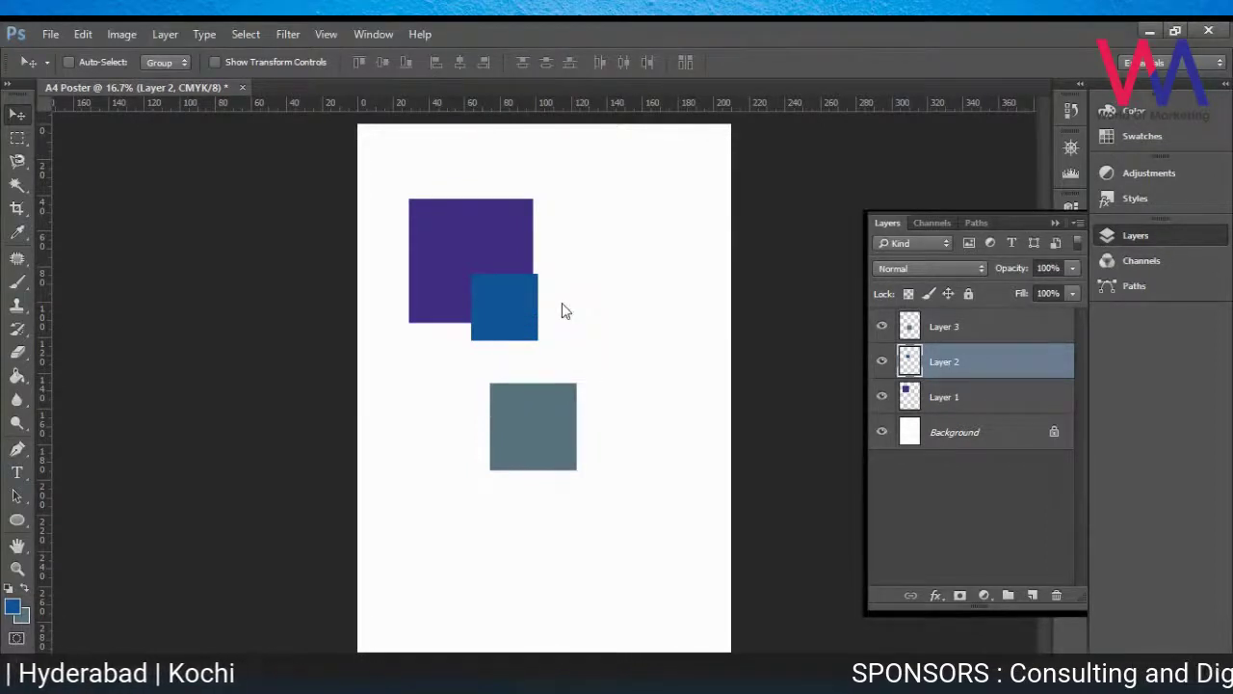
{"action": "left_click_drag", "start_coordinate": [490, 344], "coordinate": [550, 344]}
Step: Select Layer 3 on the canvas and move its grey-blue square directly under the purple square, with their right edges aligned
{"action": "left_click", "coordinate": [576, 431], "text": "ctrl"}
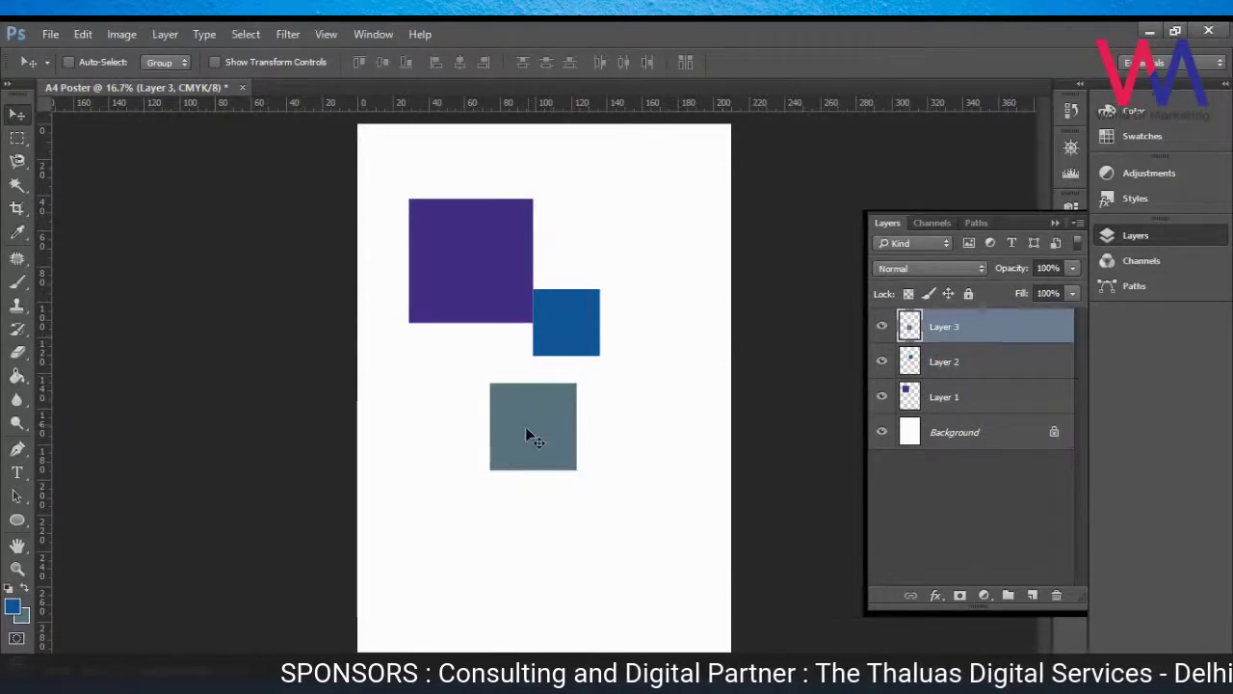
{"action": "right_click", "coordinate": [529, 429]}
{"action": "left_click", "coordinate": [554, 434]}
{"action": "left_click_drag", "start_coordinate": [551, 418], "coordinate": [535, 430]}
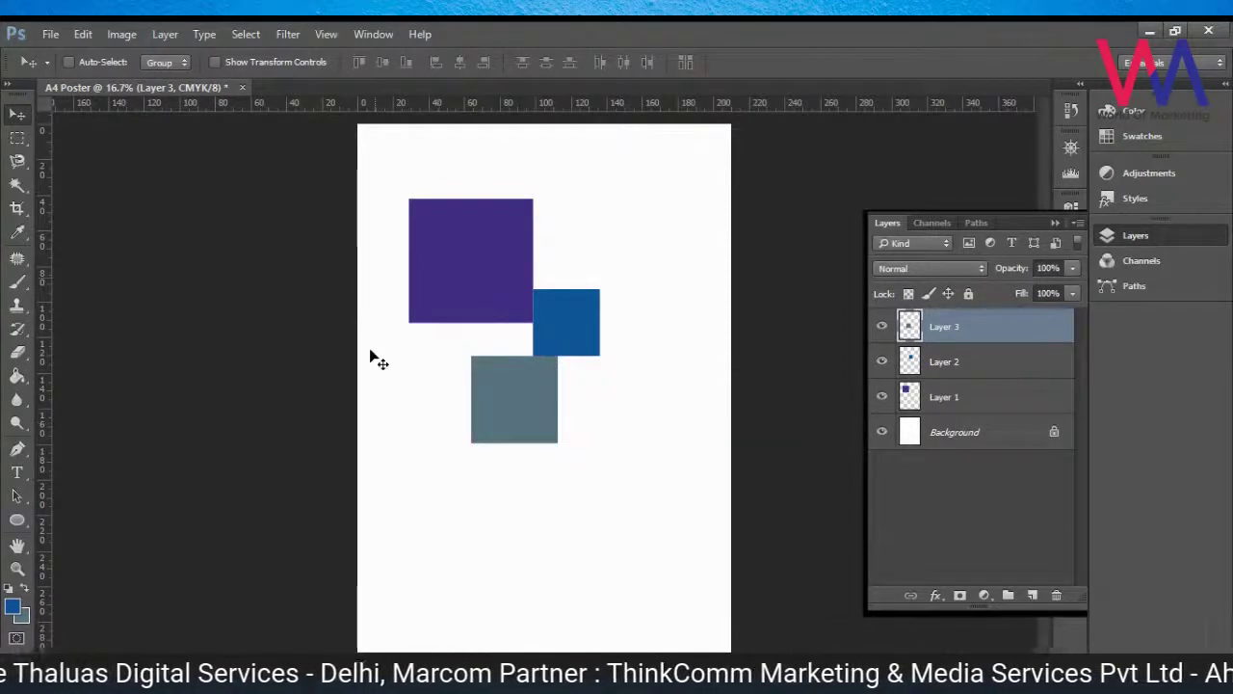
{"action": "right_click", "coordinate": [537, 389]}
{"action": "left_click", "coordinate": [555, 392]}
{"action": "left_click_drag", "start_coordinate": [559, 403], "coordinate": [497, 390]}
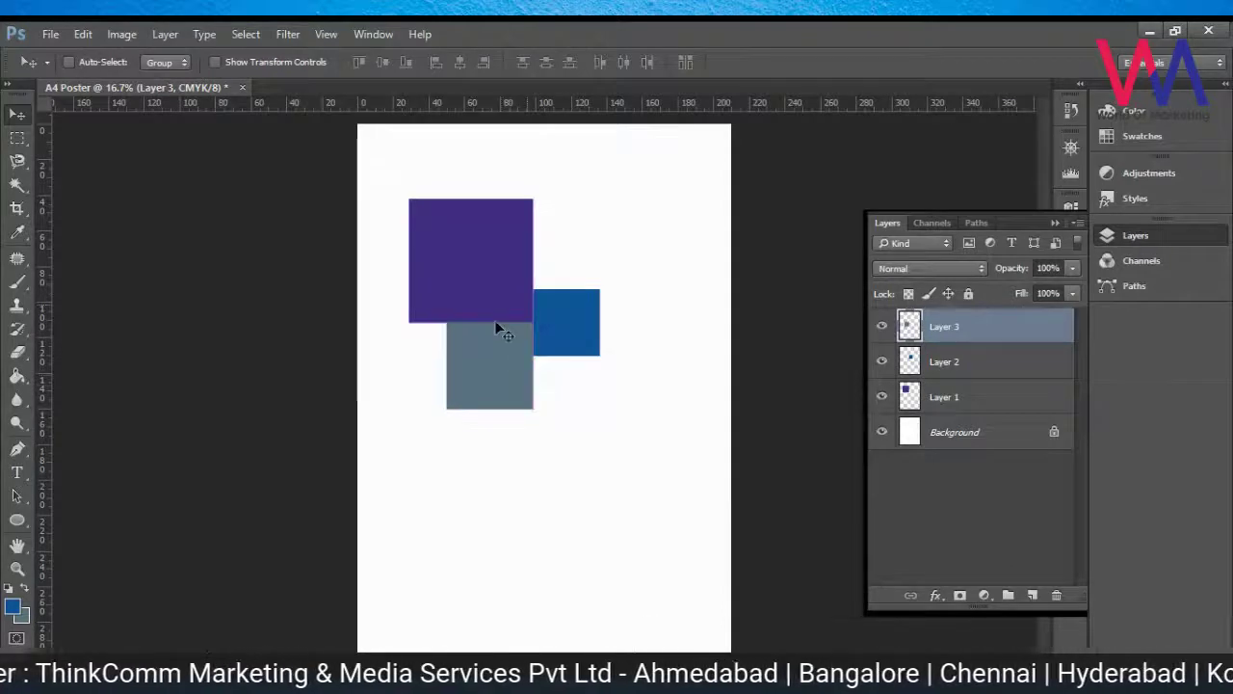
Step: Move Layer 2's blue square about 8 mm right and 30 mm down, and Layer 3's grey-blue square about 8 mm right to meet it
{"action": "right_click", "coordinate": [566, 315]}
{"action": "left_click", "coordinate": [573, 316]}
{"action": "left_click_drag", "start_coordinate": [578, 325], "coordinate": [552, 380]}
{"action": "right_click", "coordinate": [552, 380]}
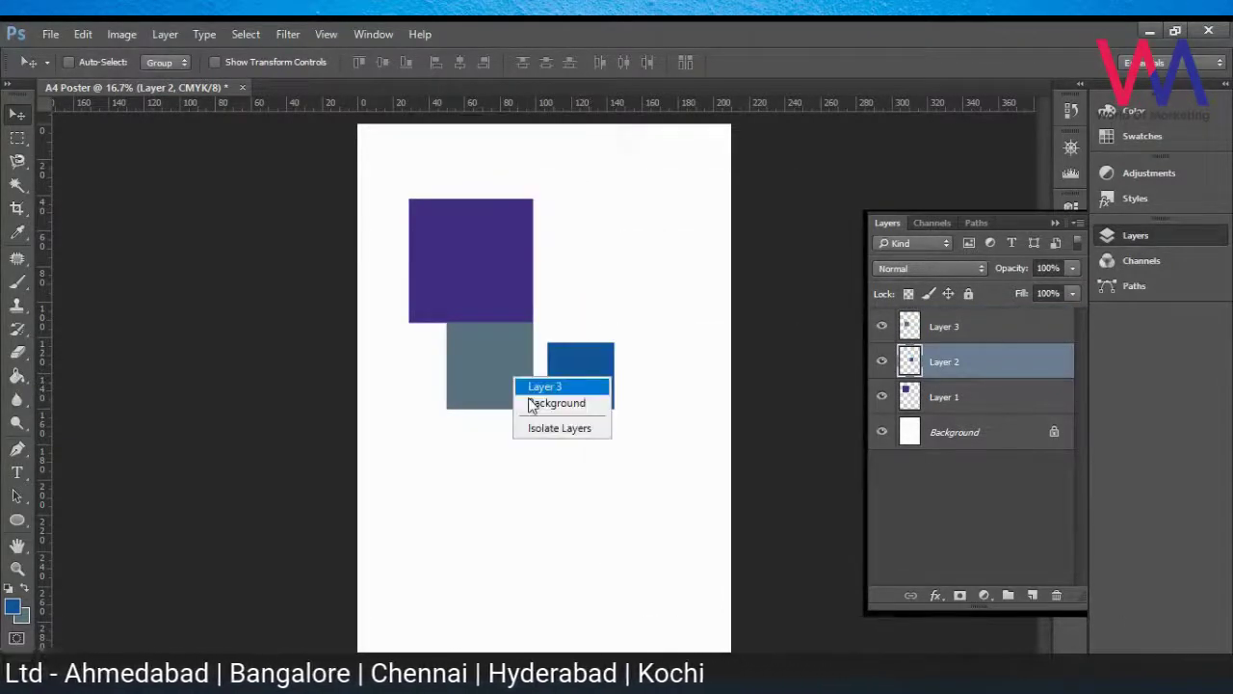
{"action": "left_click", "coordinate": [536, 389]}
{"action": "mouse_move", "coordinate": [495, 407]}
{"action": "left_mouse_down"}
{"action": "mouse_move", "coordinate": [570, 421]}
{"action": "mouse_move", "coordinate": [572, 400]}
{"action": "mouse_move", "coordinate": [504, 401]}
{"action": "left_mouse_up"}
Step: Arrange the squares corner to corner in a descending diagonal: purple, Layer 3's grey-blue square, and Layer 2's blue square
{"action": "right_click", "coordinate": [583, 390]}
{"action": "left_click", "coordinate": [597, 396]}
{"action": "left_click_drag", "start_coordinate": [588, 390], "coordinate": [615, 459]}
{"action": "right_click", "coordinate": [498, 388]}
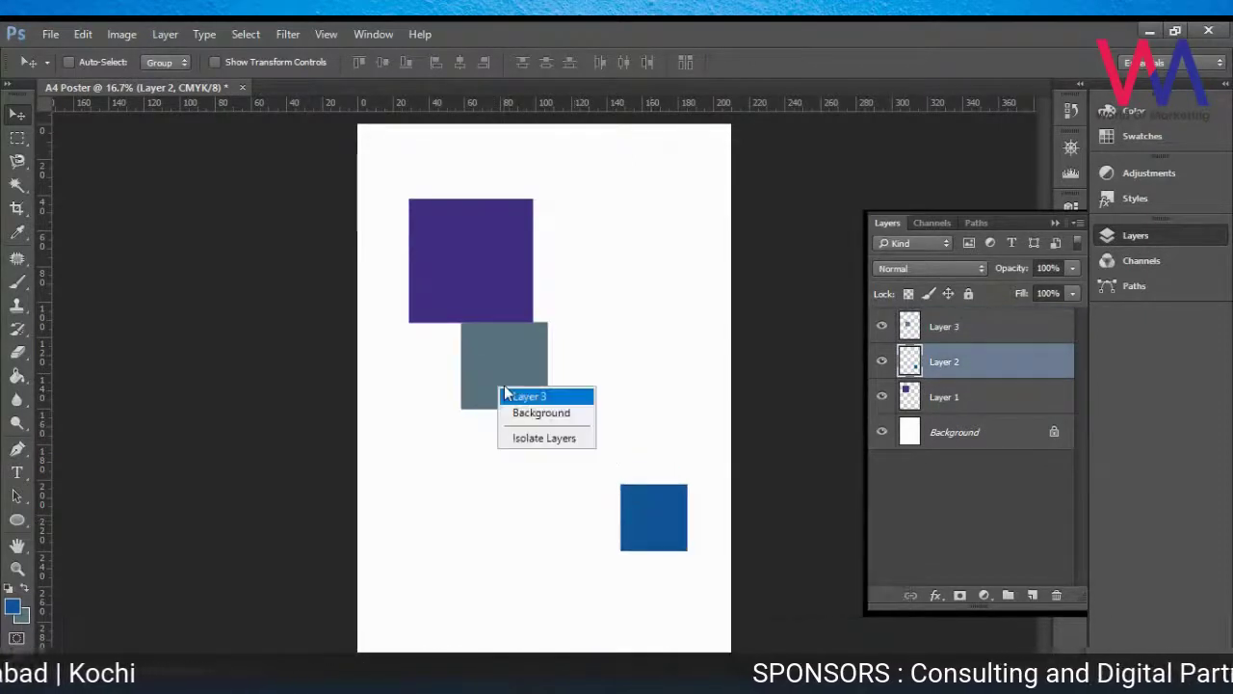
{"action": "left_click", "coordinate": [509, 393]}
{"action": "left_click_drag", "start_coordinate": [508, 378], "coordinate": [585, 380]}
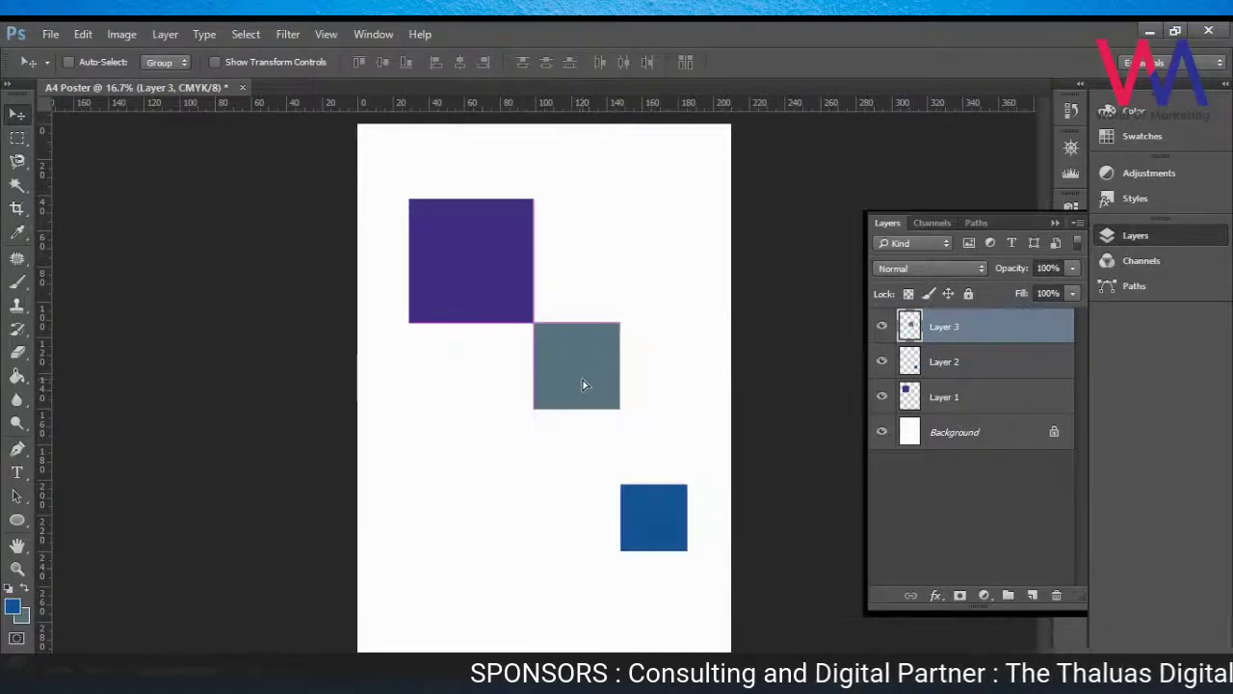
{"action": "right_click", "coordinate": [672, 547]}
{"action": "left_click", "coordinate": [682, 554]}
{"action": "left_click_drag", "start_coordinate": [671, 547], "coordinate": [670, 472]}
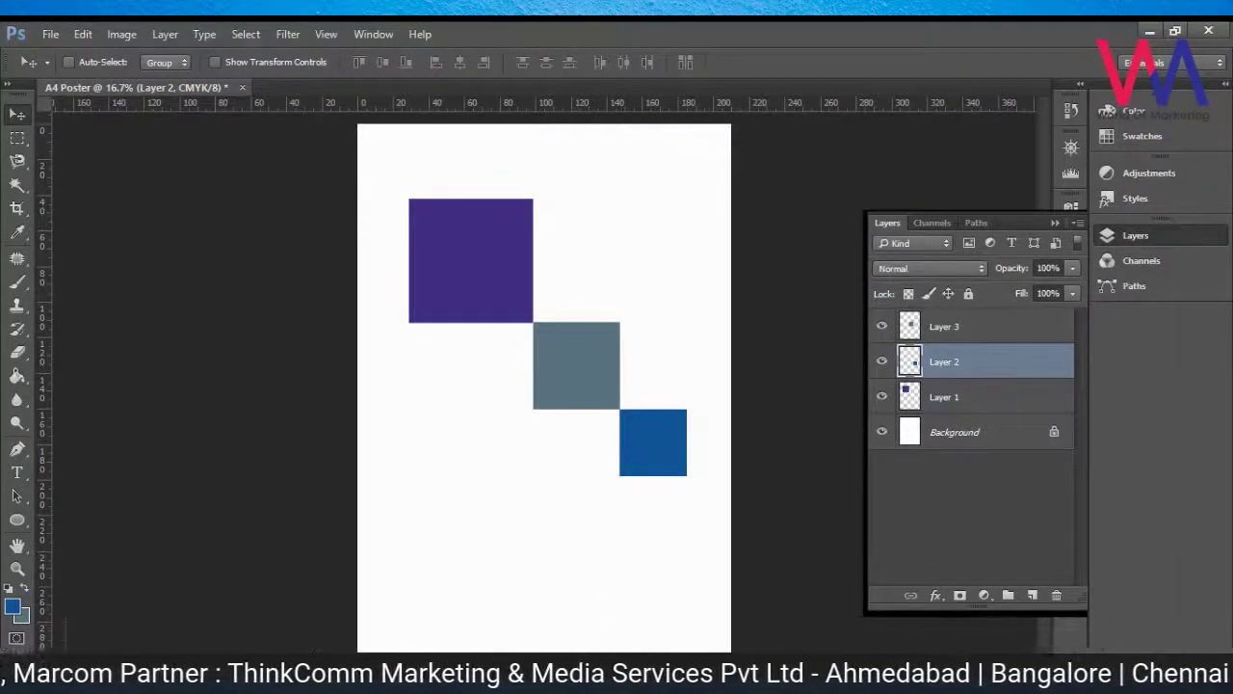
Step: Add a new layer above Layer 3 and draw a circular selection about 65 mm across with the Elliptical Marquee tool
{"action": "left_click", "coordinate": [15, 143]}
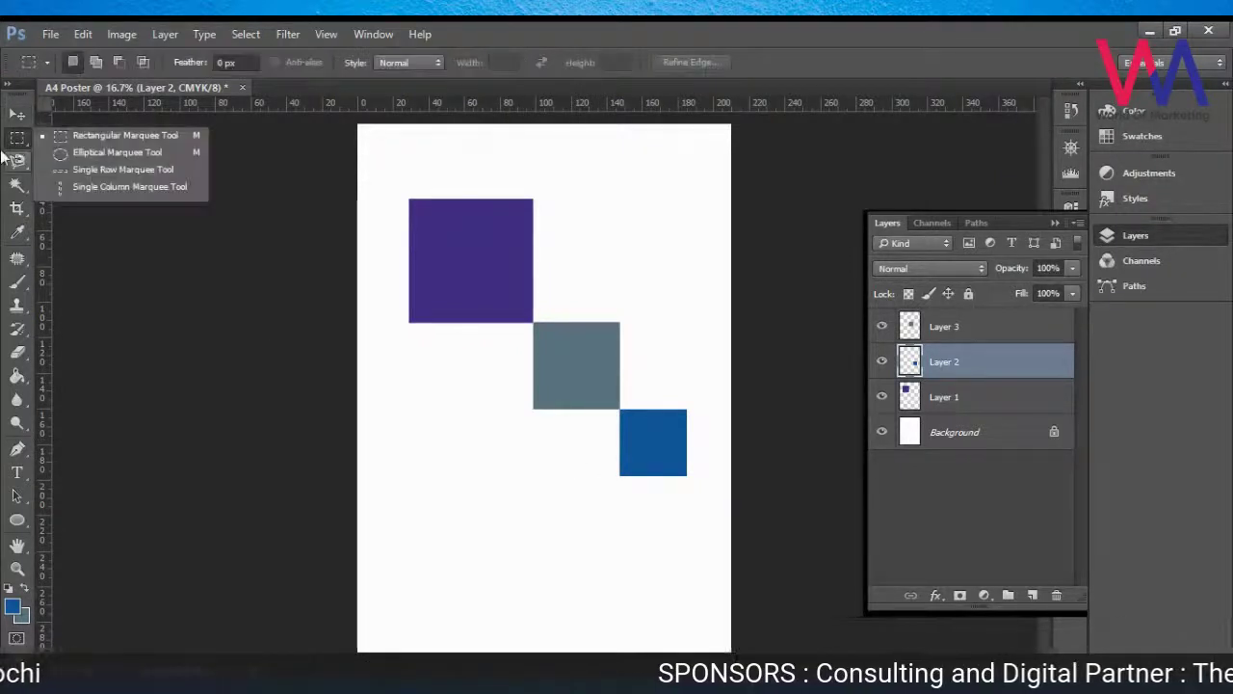
{"action": "left_click", "coordinate": [105, 154]}
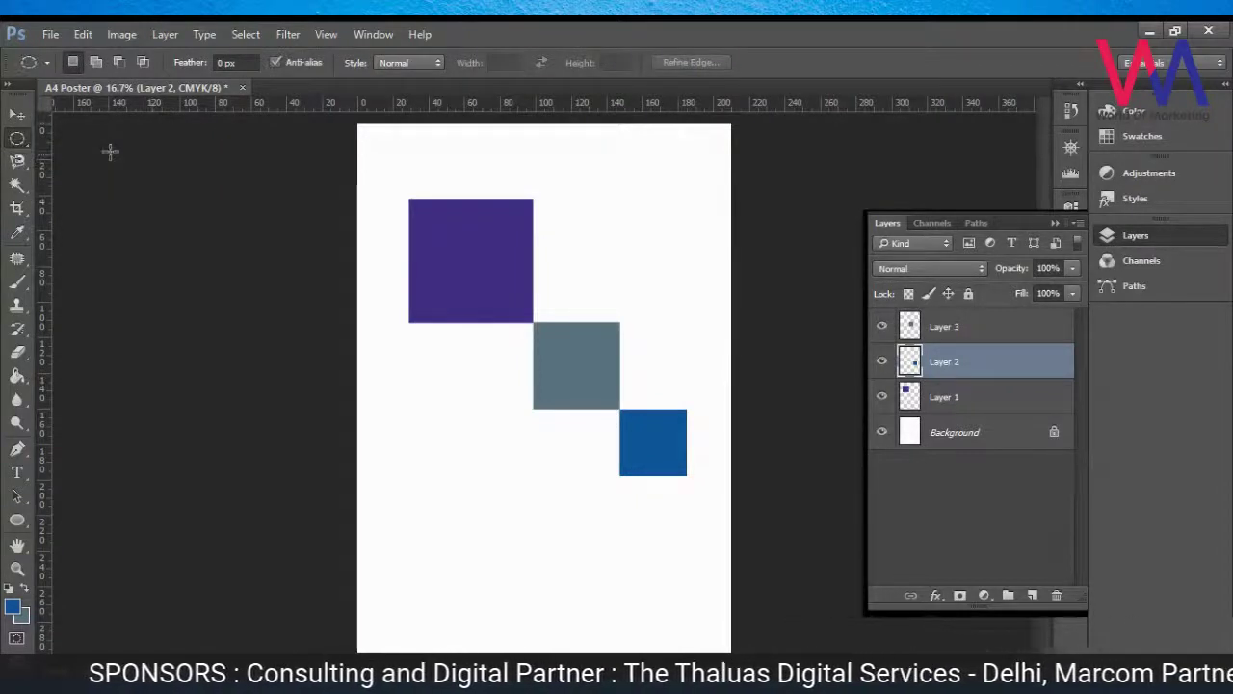
{"action": "left_click", "coordinate": [1006, 329]}
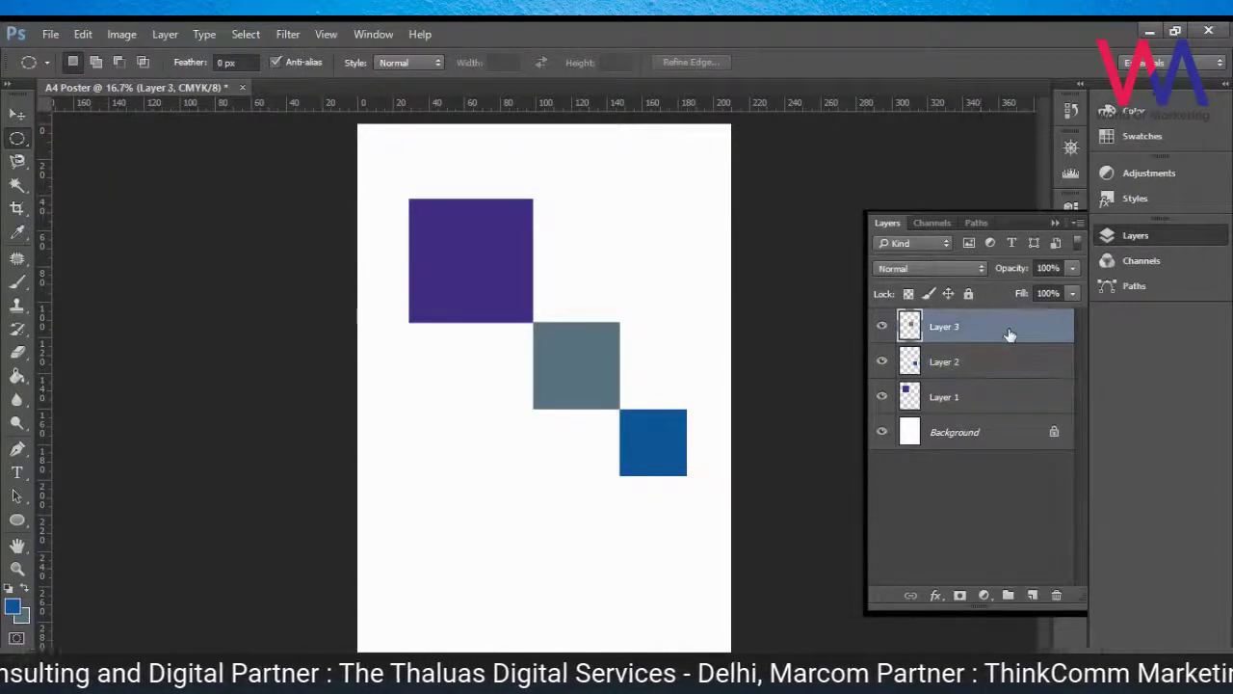
{"action": "left_click", "coordinate": [1031, 595]}
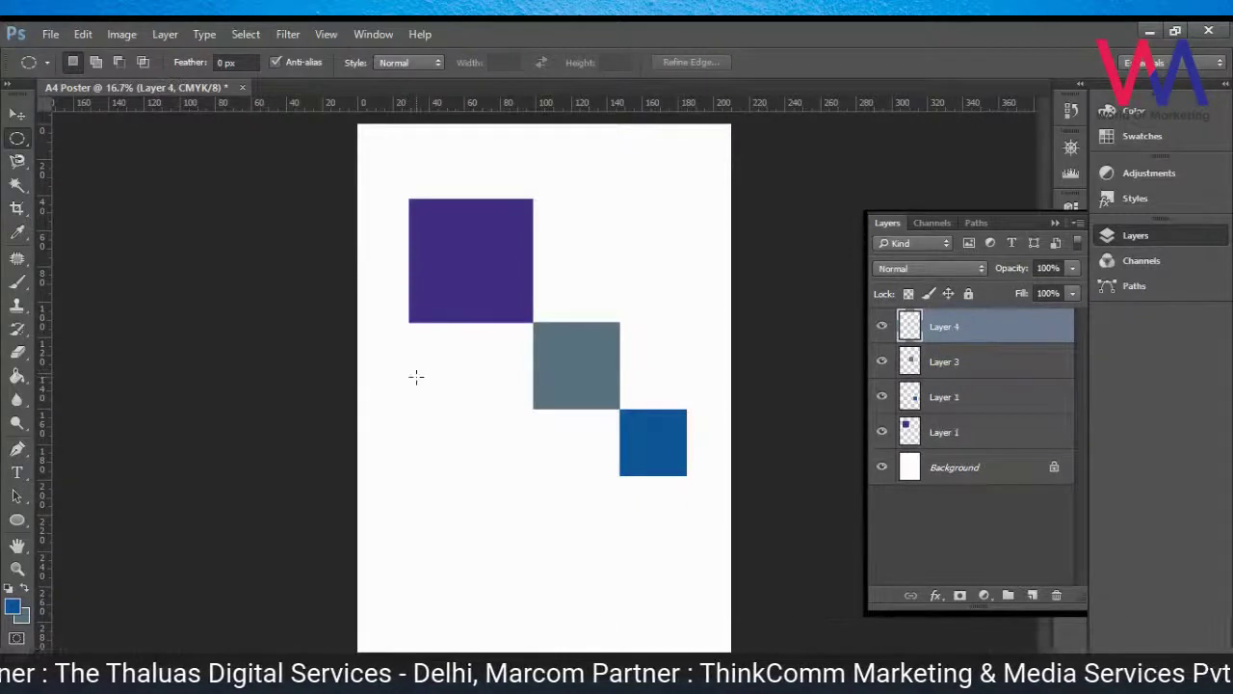
{"action": "left_click_drag", "start_coordinate": [415, 375], "coordinate": [530, 583]}
{"action": "key", "text": "shift"}
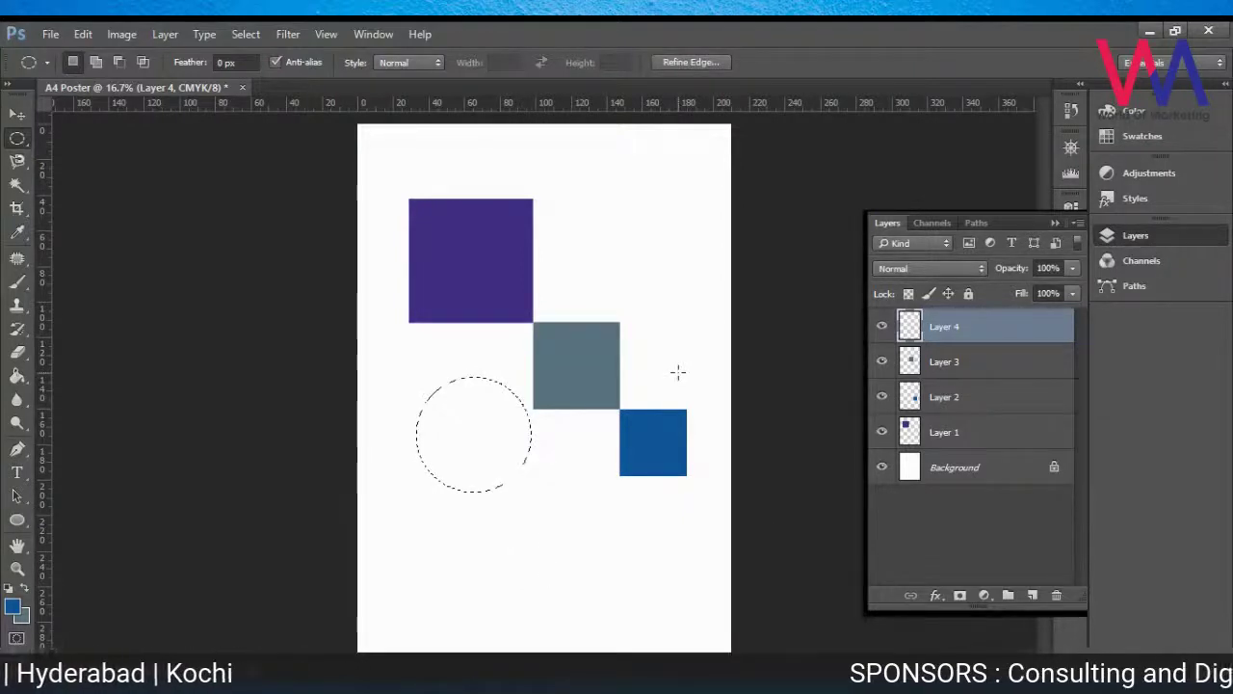
Step: Set the foreground colour to the violet #5f4dbe and fill the circular selection on Layer 4 with it
{"action": "left_click", "coordinate": [11, 609]}
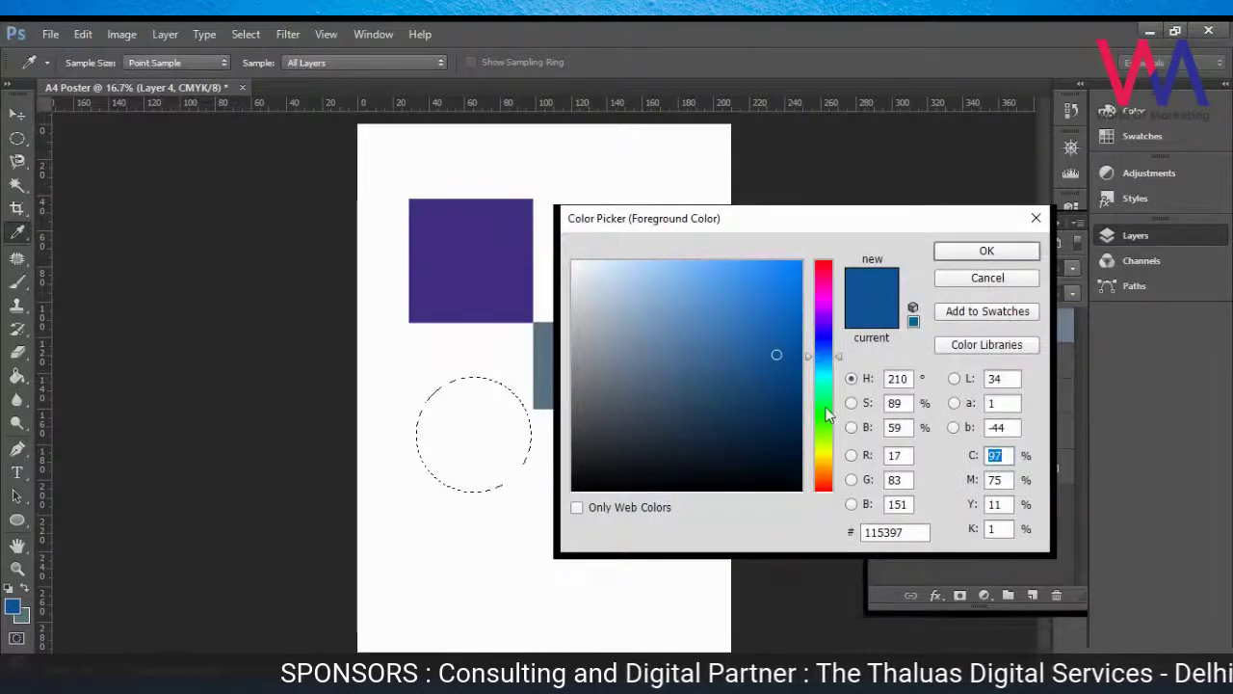
{"action": "left_click", "coordinate": [708, 319]}
{"action": "left_click", "coordinate": [821, 330]}
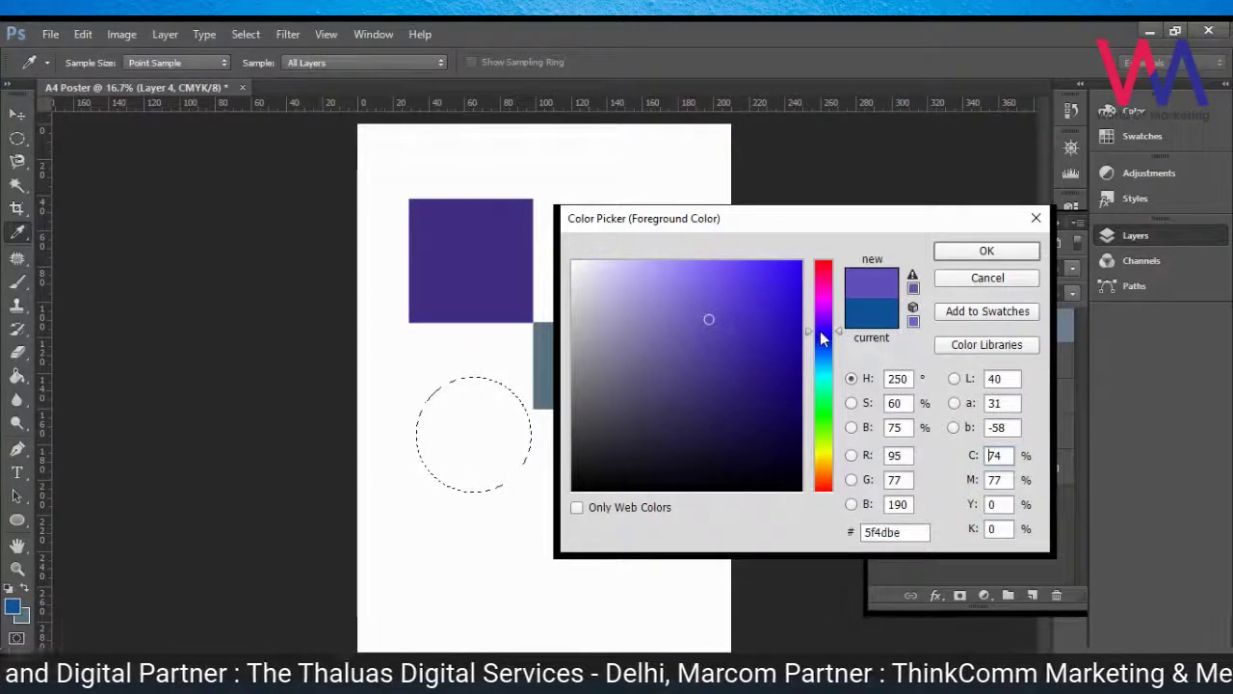
{"action": "left_click", "coordinate": [968, 275]}
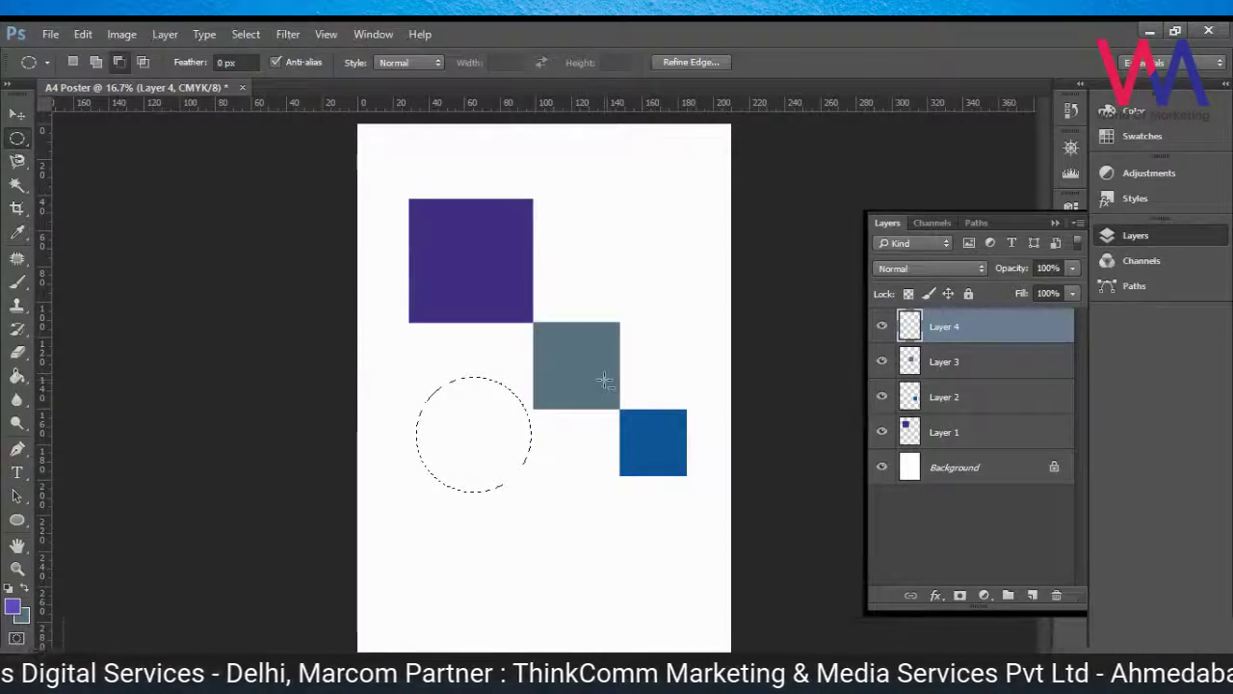
{"action": "key", "text": "alt+BackSpace"}
Step: Move Layer 4's violet circle about 12 mm right and 10 mm down with the Move tool
{"action": "key", "text": "v"}
{"action": "right_click", "coordinate": [443, 426]}
{"action": "left_click", "coordinate": [458, 435]}
{"action": "left_click_drag", "start_coordinate": [457, 412], "coordinate": [507, 457]}
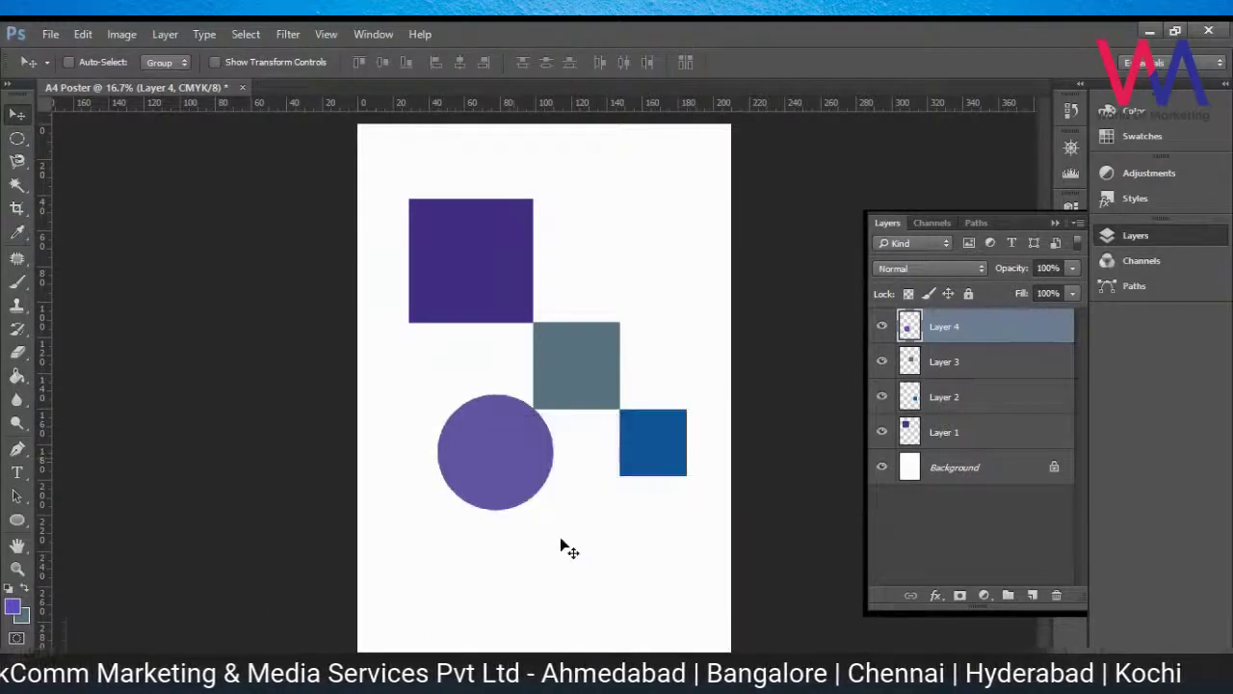
Step: Draw a circular selection about 36 mm across beside the violet circle and add a new layer for it
{"action": "left_click", "coordinate": [16, 140]}
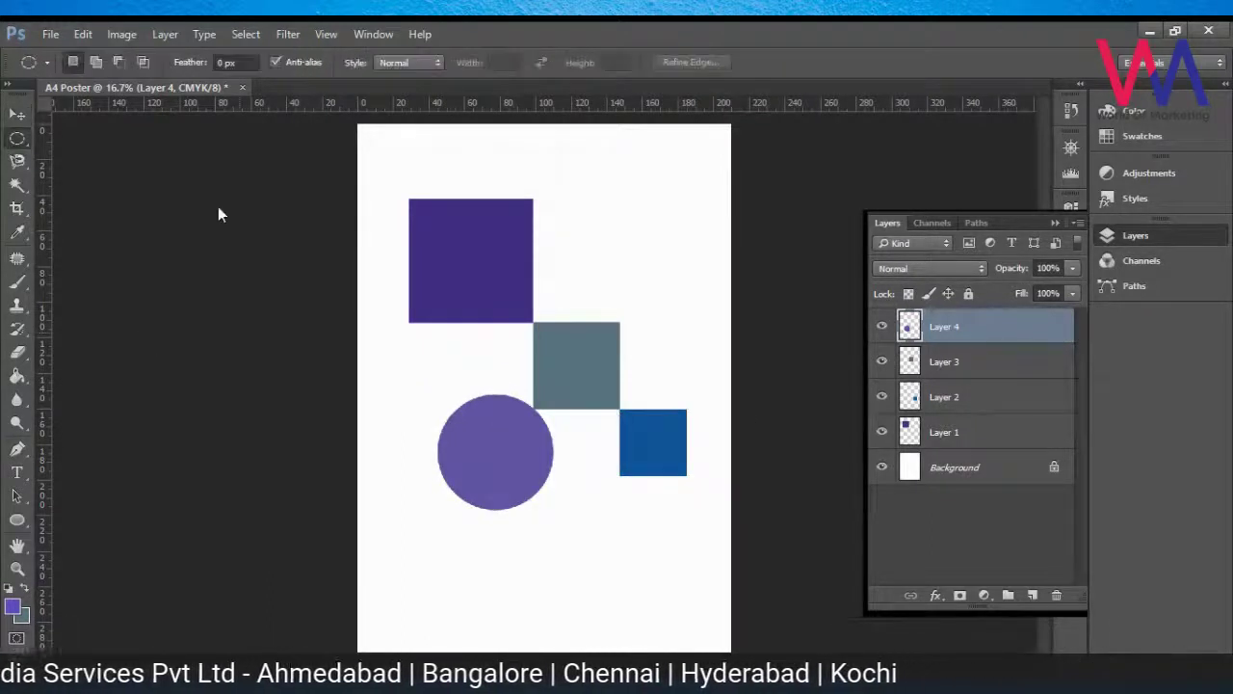
{"action": "left_click_drag", "start_coordinate": [381, 366], "coordinate": [454, 429]}
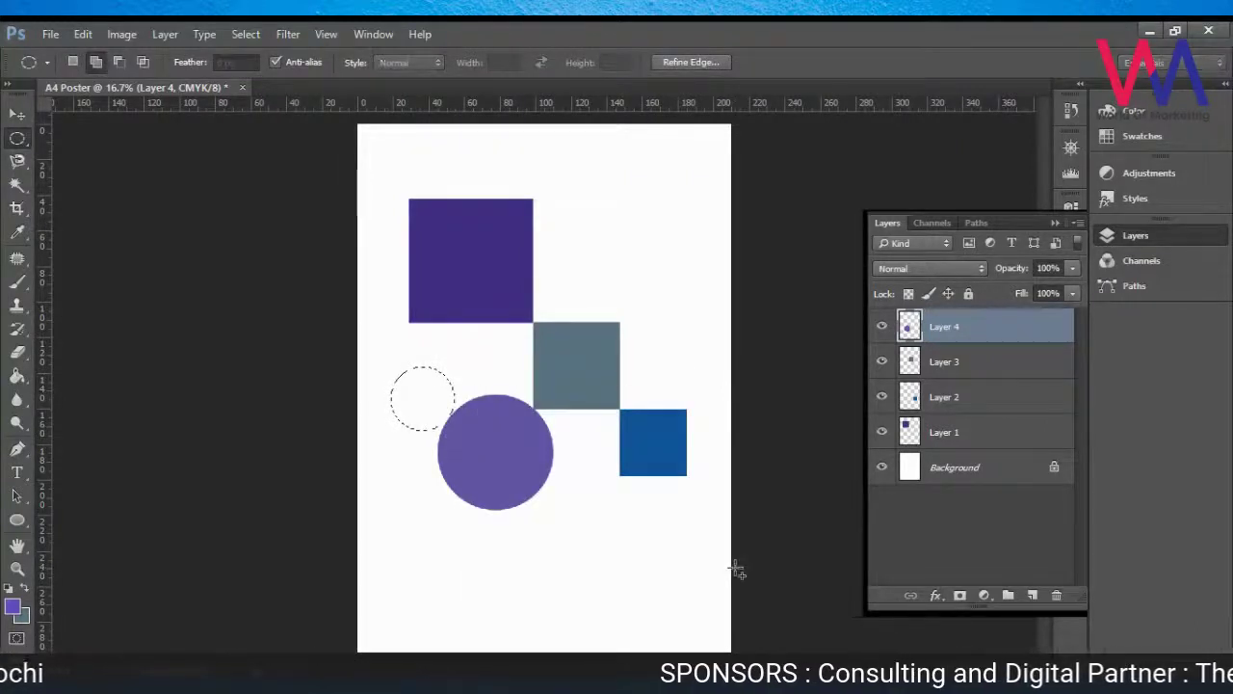
{"action": "key", "text": "ctrl+shift+alt+n"}
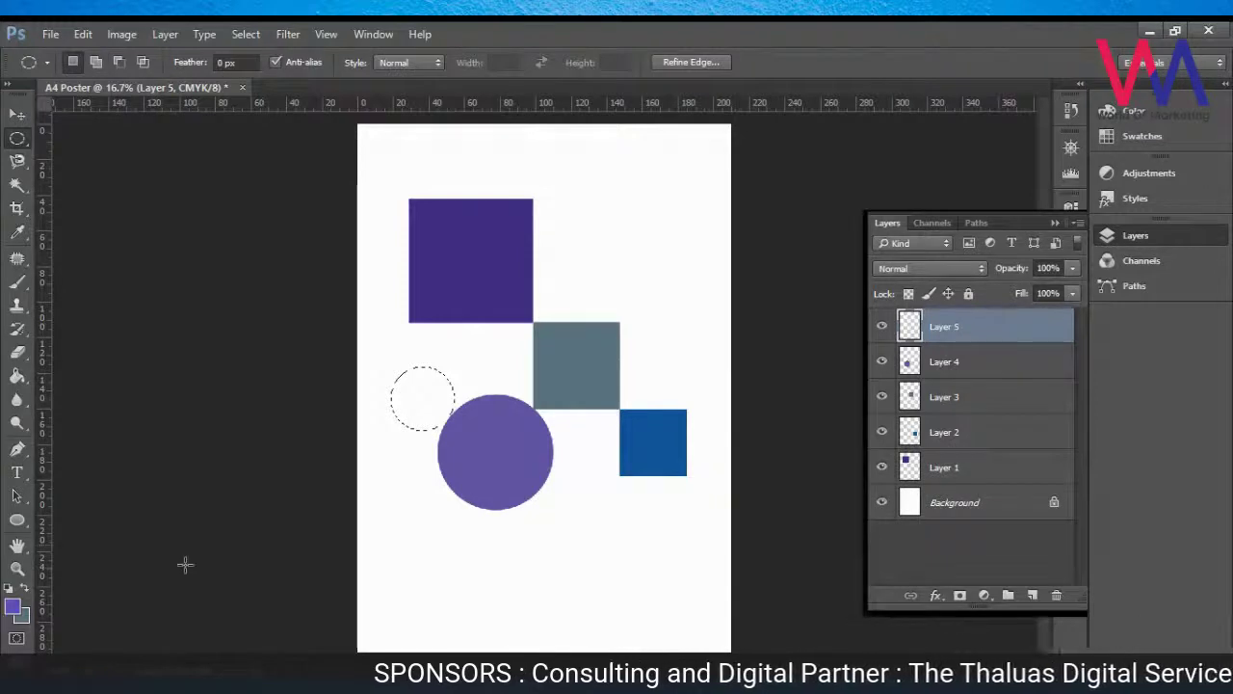
Step: Set the foreground colour to a pinkish purple by changing the hue in the Color Picker
{"action": "left_click", "coordinate": [11, 606]}
{"action": "left_click", "coordinate": [814, 388]}
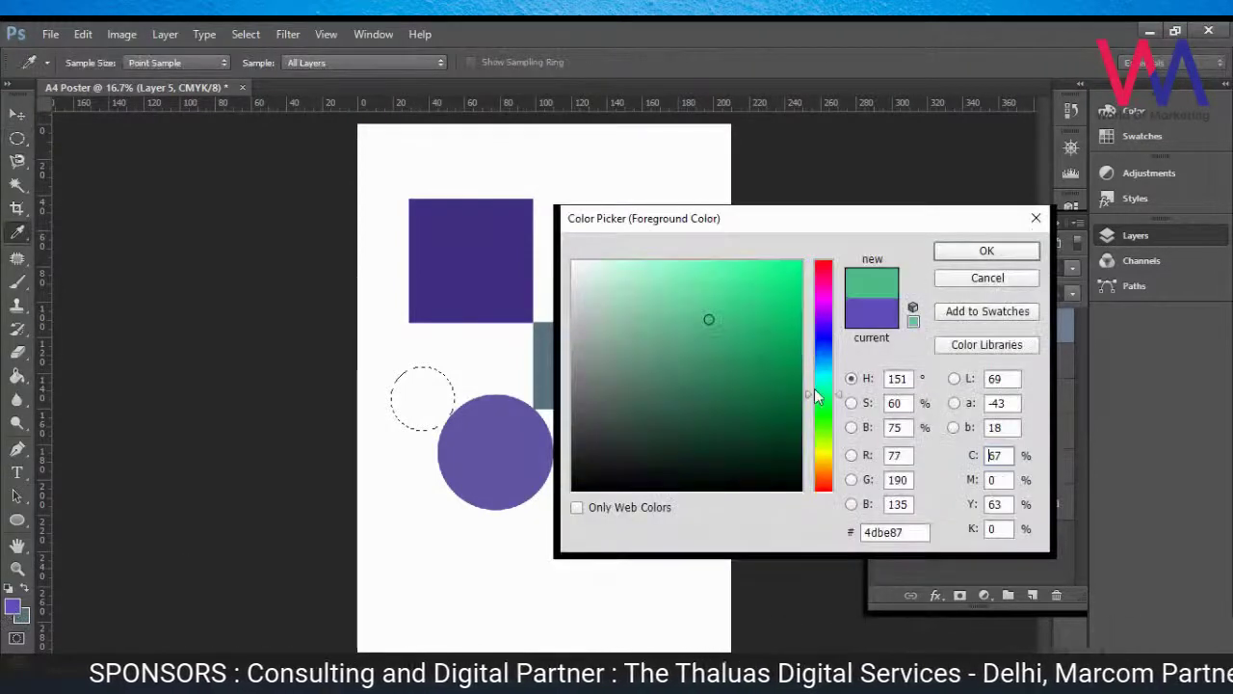
{"action": "left_click_drag", "start_coordinate": [814, 389], "coordinate": [823, 313]}
{"action": "left_click", "coordinate": [986, 251]}
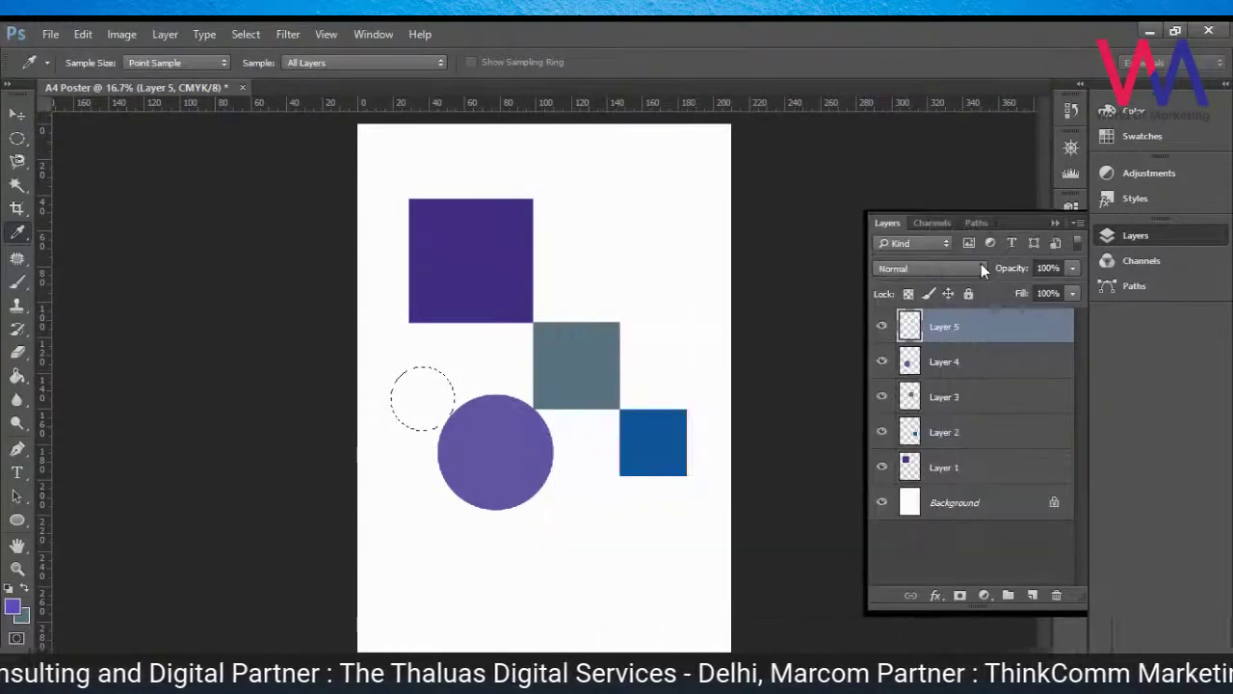
Step: Fill the selection on Layer 5 with the purple, deselect it, and move the circle about 10 mm right and 54 mm down
{"action": "key", "text": "m"}
{"action": "key", "text": "alt+BackSpace"}
{"action": "key", "text": "ctrl+d"}
{"action": "key", "text": "v"}
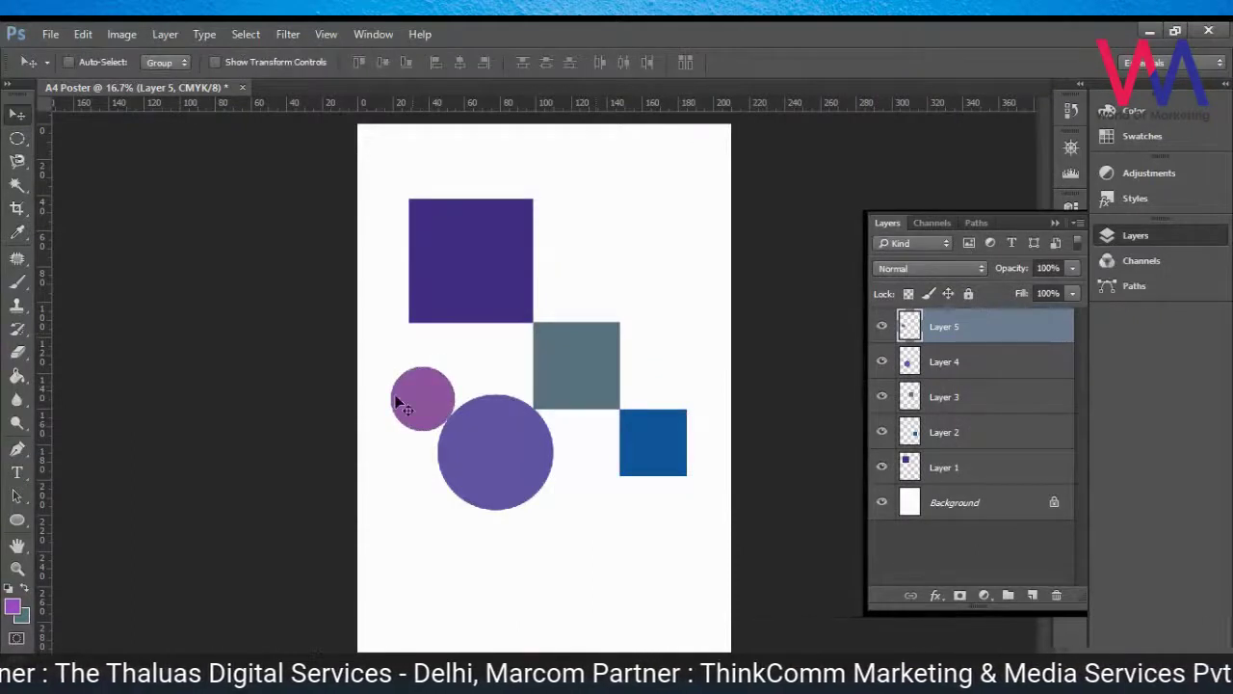
{"action": "left_click_drag", "start_coordinate": [460, 402], "coordinate": [478, 499]}
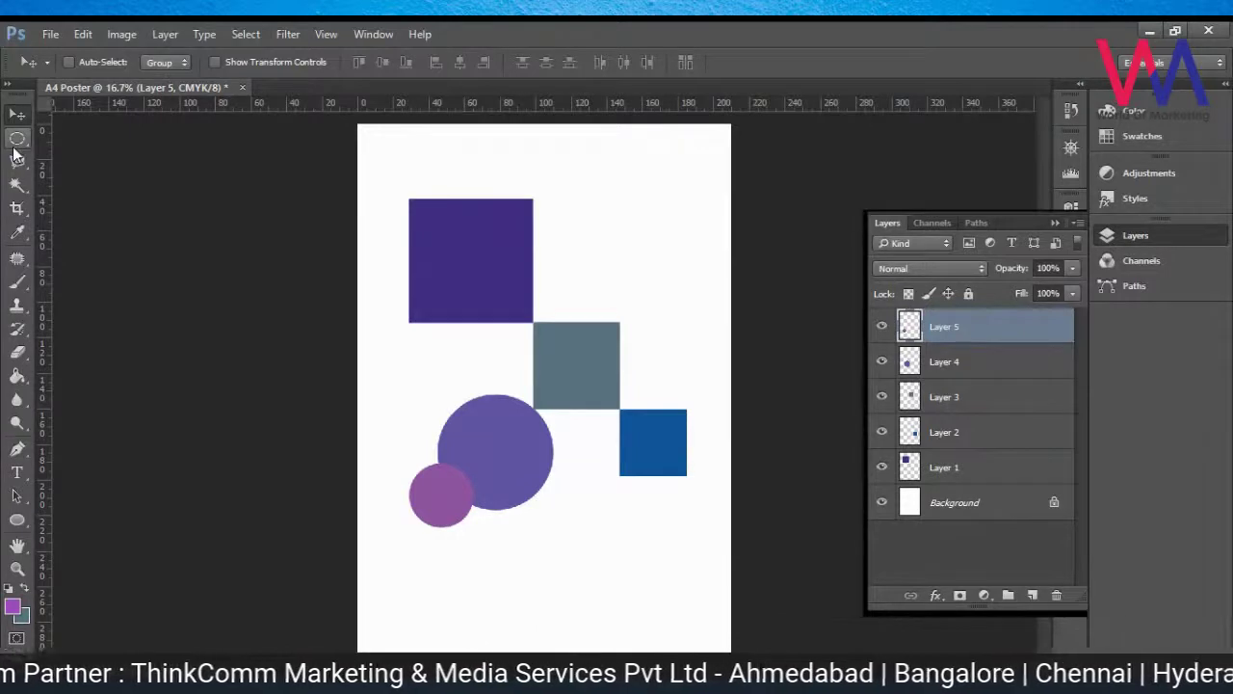
Step: Add another new layer and draw a circular selection about 33 mm across below the violet circle
{"action": "left_click", "coordinate": [16, 146]}
{"action": "key", "text": "ctrl+shift+alt+n"}
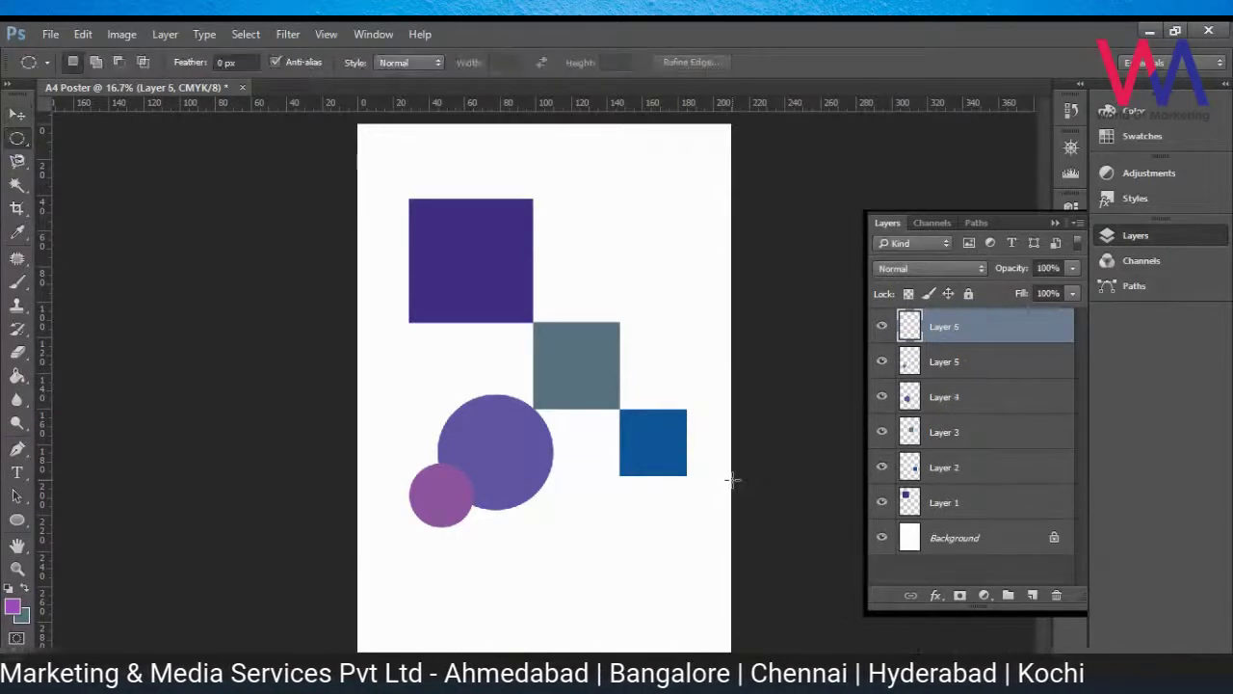
{"action": "left_click_drag", "start_coordinate": [537, 527], "coordinate": [595, 593]}
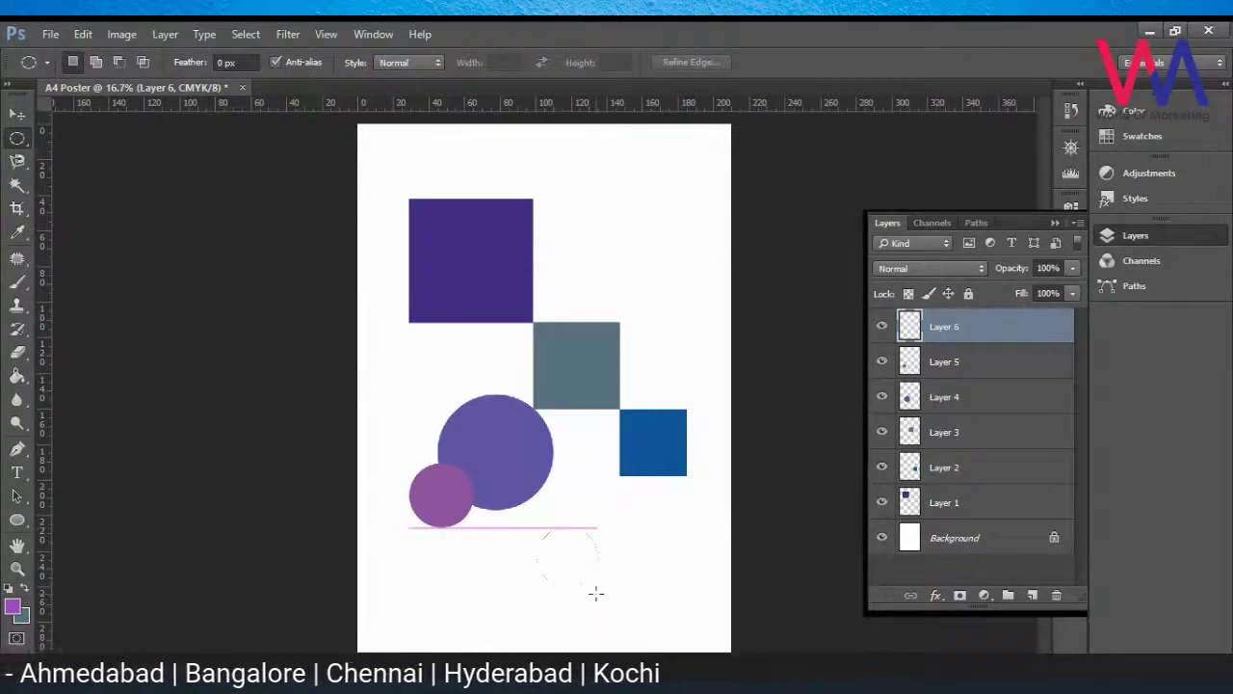
Step: Set the foreground colour to a bright magenta pink in the Color Picker
{"action": "left_click", "coordinate": [13, 605]}
{"action": "left_click_drag", "start_coordinate": [814, 316], "coordinate": [826, 289]}
{"action": "left_click", "coordinate": [755, 294]}
{"action": "left_click", "coordinate": [957, 246]}
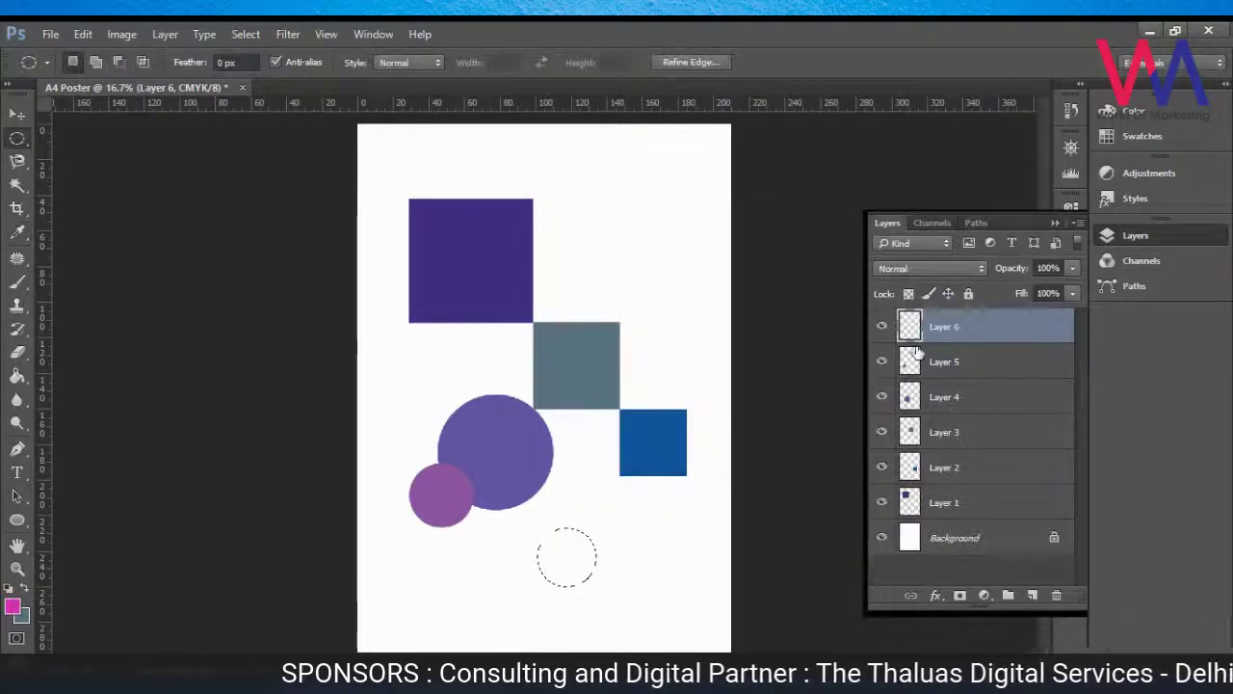
Step: Fill the selection on Layer 6 with pink, deselect it, and move the circle against the bottom of the violet circle
{"action": "key", "text": "alt+BackSpace"}
{"action": "key", "text": "ctrl+d"}
{"action": "key", "text": "v"}
{"action": "left_click_drag", "start_coordinate": [589, 578], "coordinate": [503, 551]}
Step: Move Layer 5's purple circle about 18 mm left and 7 mm down, and Layer 4's violet circle about 22 mm left and 20 mm up
{"action": "left_click_drag", "start_coordinate": [473, 510], "coordinate": [406, 516]}
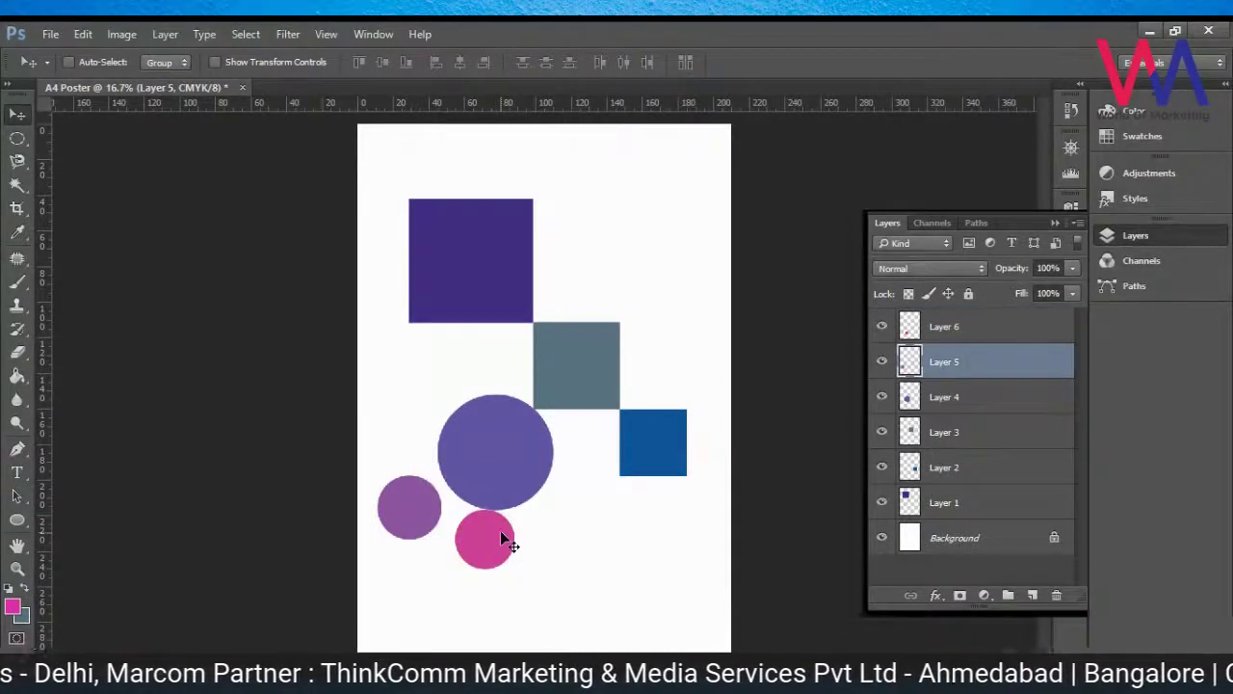
{"action": "right_click", "coordinate": [503, 427]}
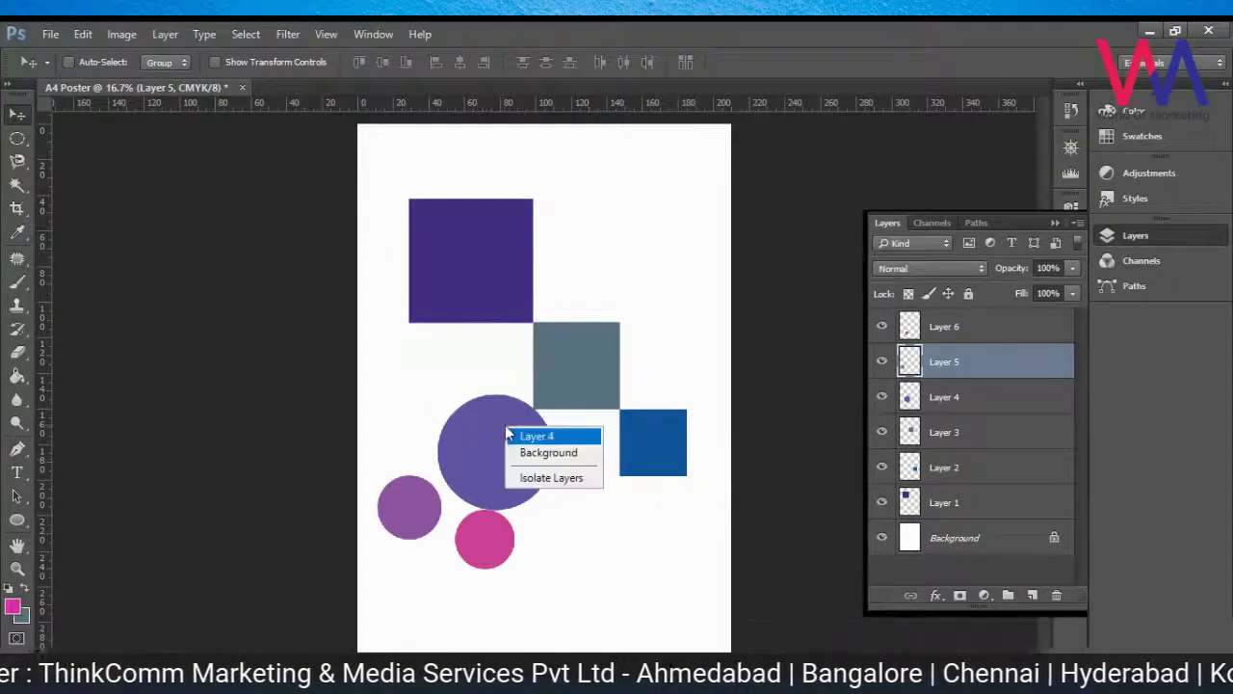
{"action": "left_click", "coordinate": [527, 438]}
{"action": "left_click_drag", "start_coordinate": [529, 446], "coordinate": [507, 458]}
Step: Arrange Layer 5's purple circle and Layer 6's pink circle side by side just below the large violet circle
{"action": "right_click", "coordinate": [416, 505]}
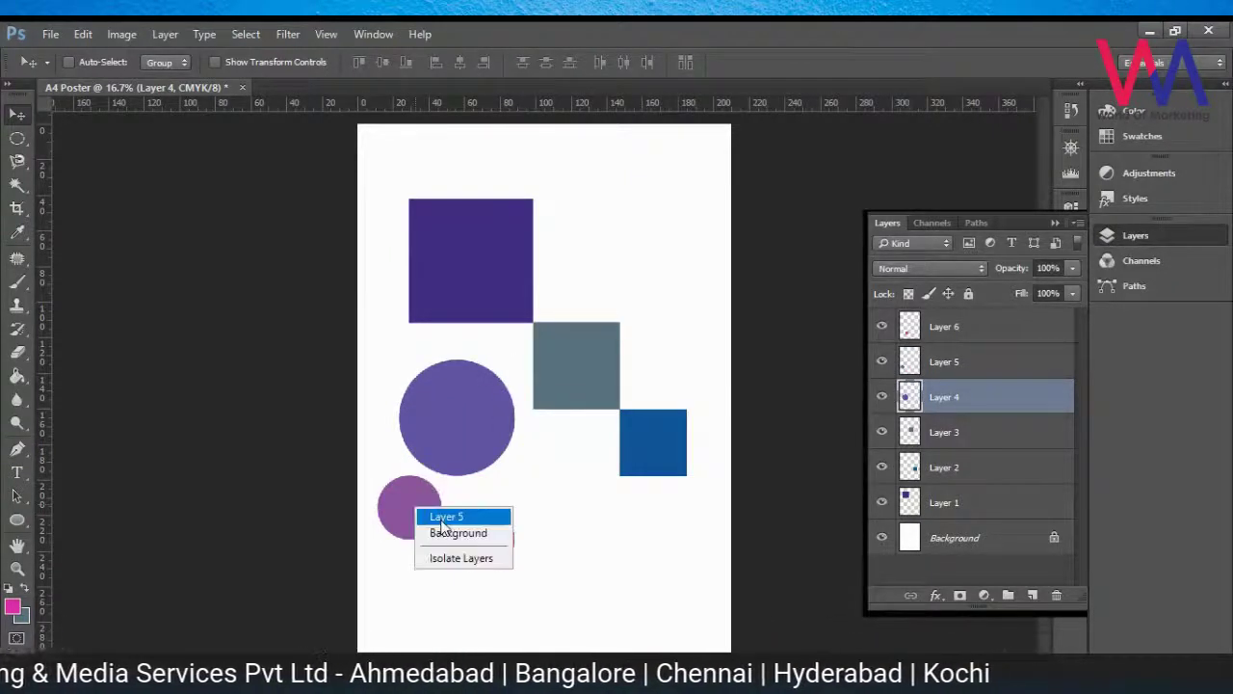
{"action": "left_click", "coordinate": [441, 514]}
{"action": "left_click_drag", "start_coordinate": [445, 528], "coordinate": [434, 526]}
{"action": "right_click", "coordinate": [472, 540]}
{"action": "left_click", "coordinate": [496, 550]}
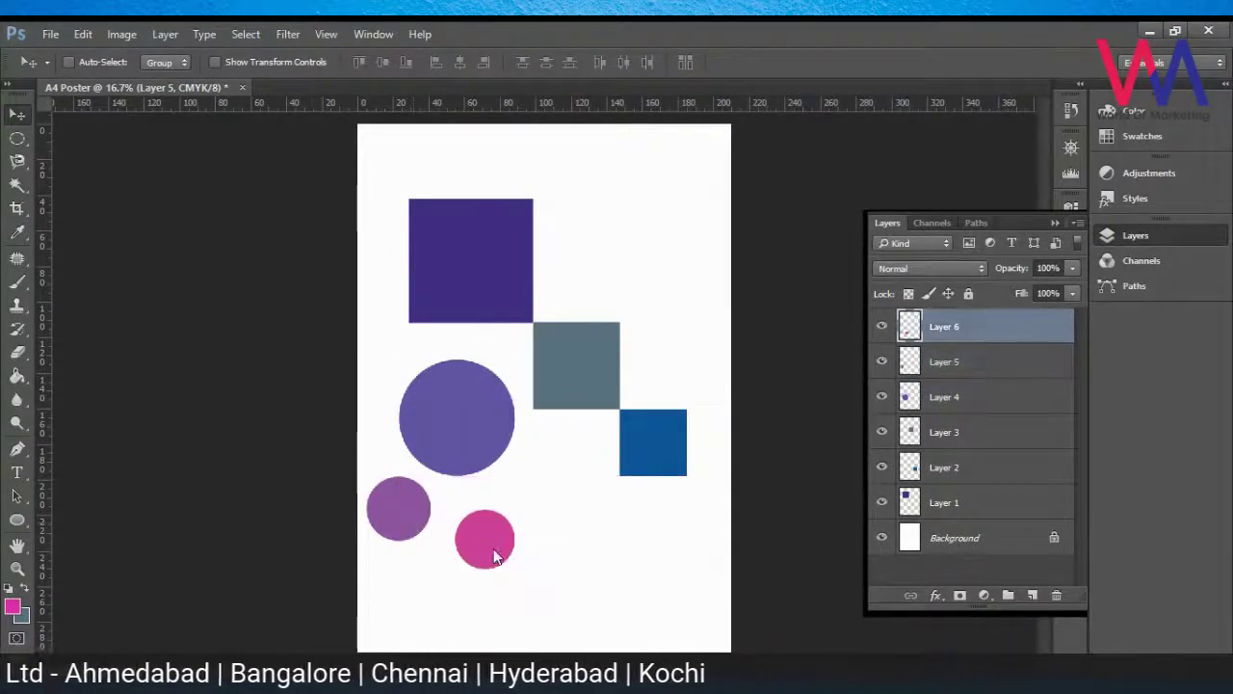
{"action": "left_click_drag", "start_coordinate": [487, 567], "coordinate": [517, 529]}
{"action": "right_click", "coordinate": [404, 522]}
{"action": "left_click", "coordinate": [429, 528]}
{"action": "left_click_drag", "start_coordinate": [417, 533], "coordinate": [443, 526]}
{"action": "right_click", "coordinate": [501, 523]}
{"action": "left_click", "coordinate": [523, 533]}
{"action": "left_click_drag", "start_coordinate": [520, 528], "coordinate": [507, 521]}
Step: Move the squares on Layers 1, 3 and 2 each about 18 mm left and 34 mm up, keeping them corner to corner
{"action": "right_click", "coordinate": [494, 242]}
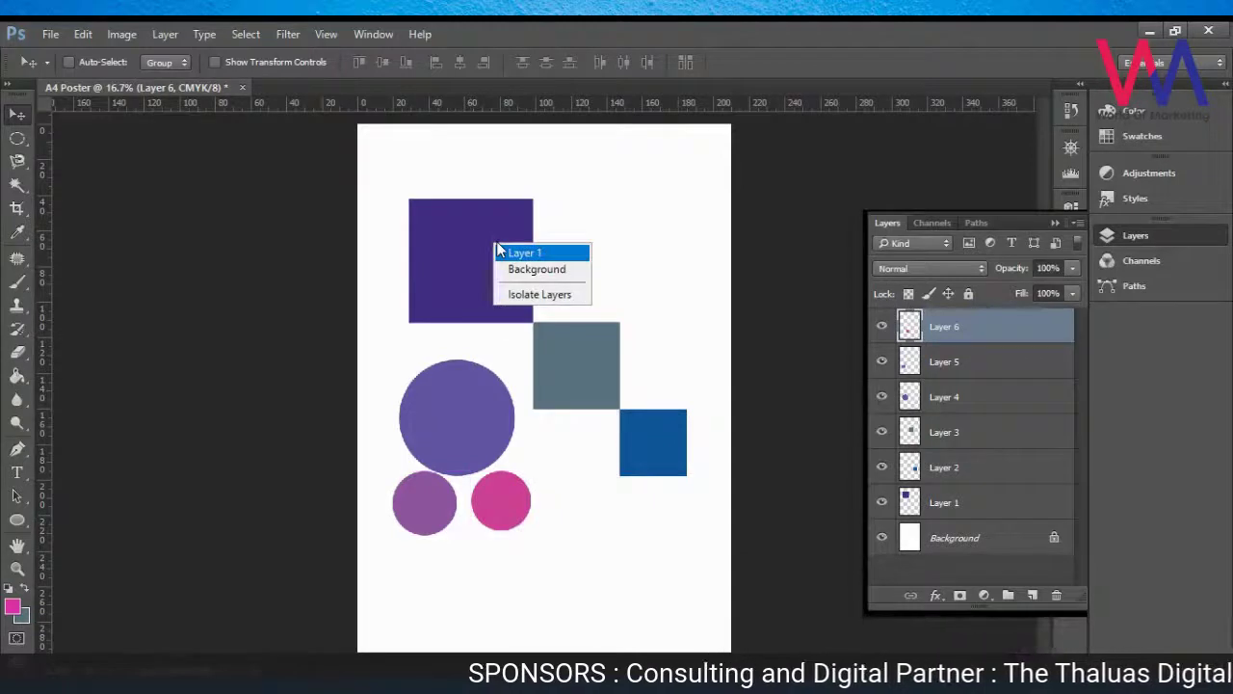
{"action": "left_click", "coordinate": [515, 251]}
{"action": "left_click_drag", "start_coordinate": [497, 276], "coordinate": [465, 216]}
{"action": "right_click", "coordinate": [558, 338]}
{"action": "left_click", "coordinate": [570, 349]}
{"action": "left_click_drag", "start_coordinate": [570, 354], "coordinate": [538, 301]}
{"action": "right_click", "coordinate": [640, 429]}
{"action": "left_click", "coordinate": [666, 446]}
{"action": "left_click_drag", "start_coordinate": [662, 453], "coordinate": [630, 392]}
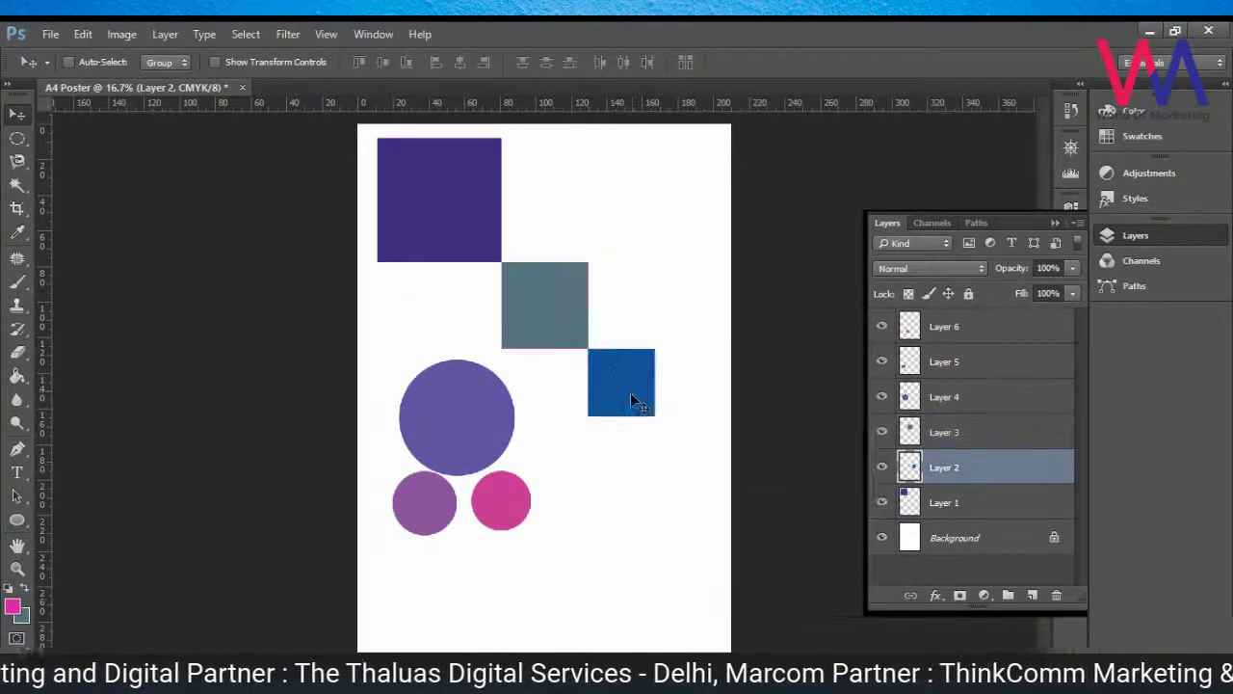
Step: Compare the canvas context options of the Elliptical Marquee with those of the Move tool, and select Layer 1 from the dark purple square
{"action": "left_click", "coordinate": [15, 137]}
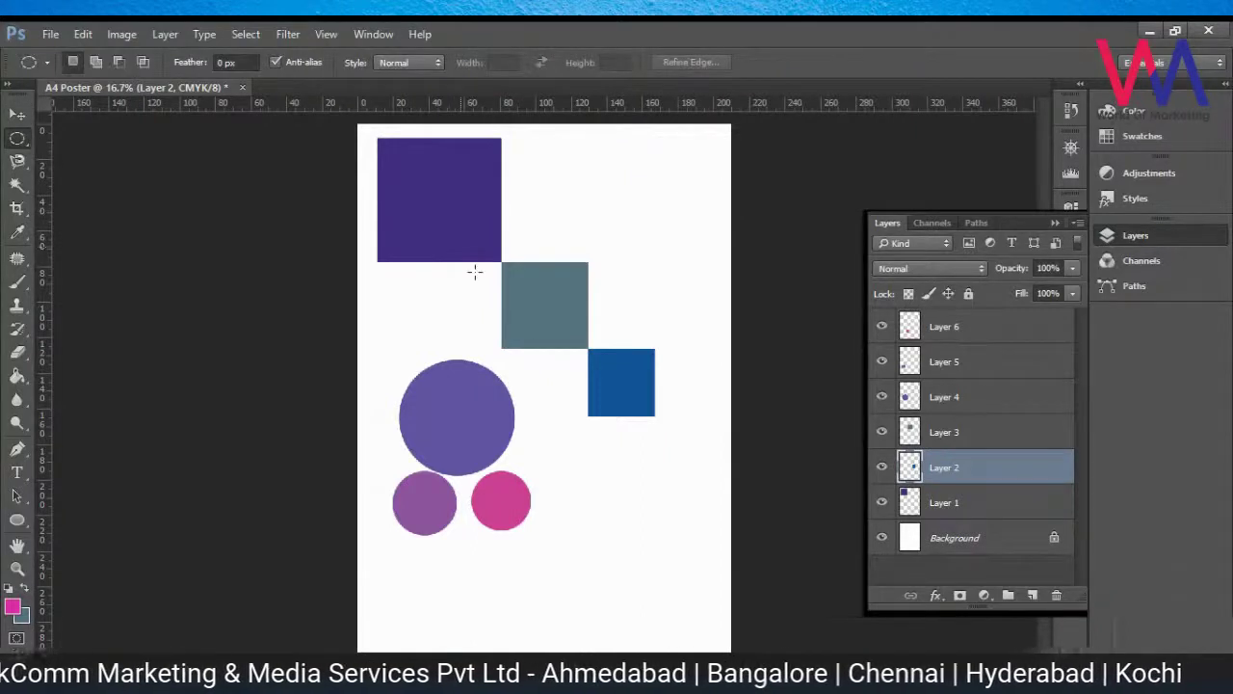
{"action": "right_click", "coordinate": [453, 227]}
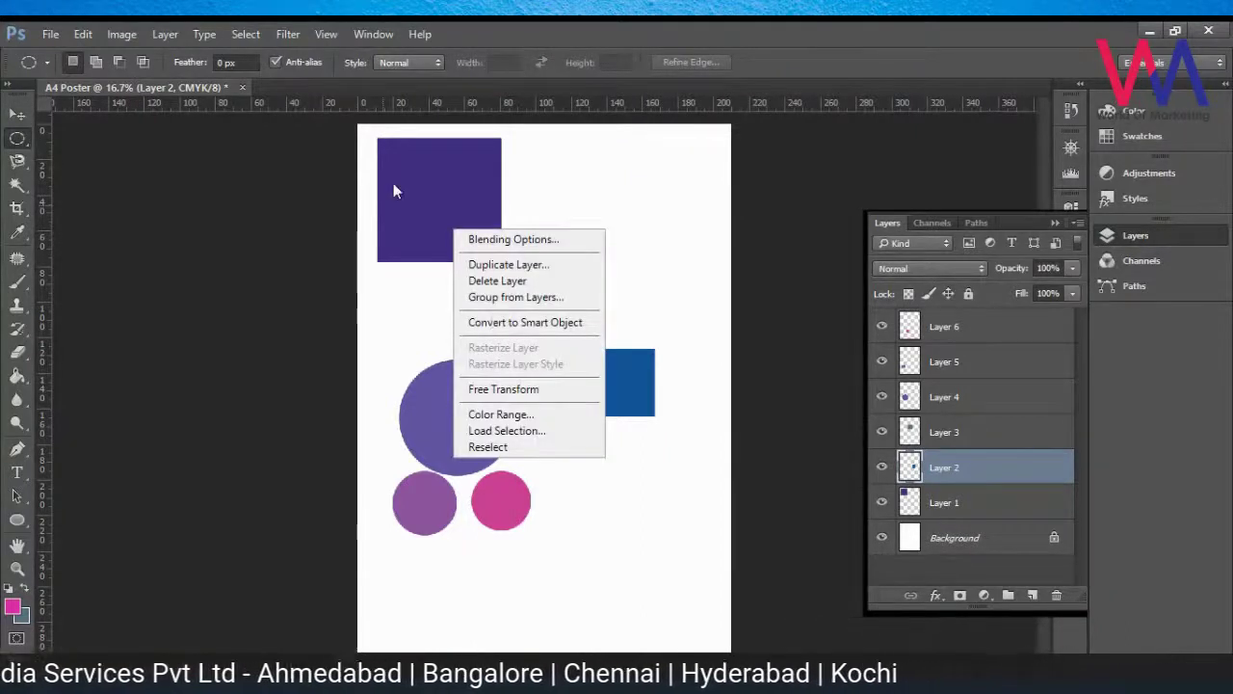
{"action": "left_click", "coordinate": [375, 213]}
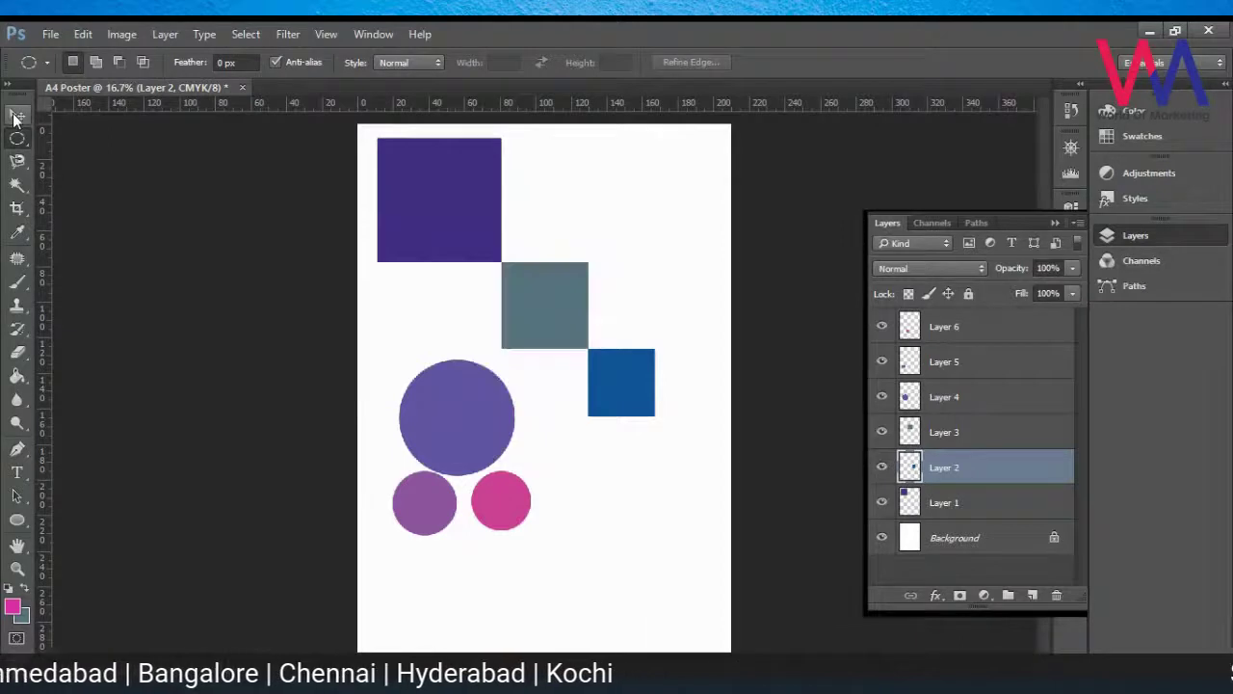
{"action": "right_click", "coordinate": [376, 238]}
{"action": "left_click", "coordinate": [375, 238]}
{"action": "left_click", "coordinate": [18, 114]}
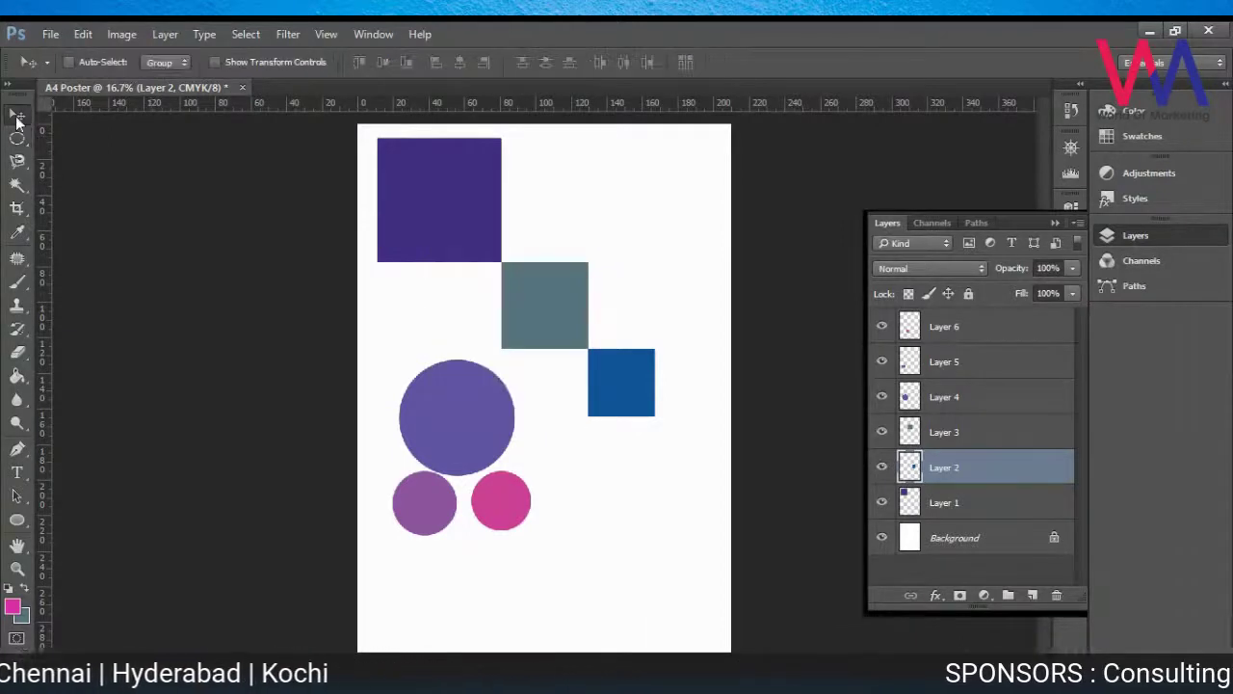
{"action": "right_click", "coordinate": [434, 244]}
{"action": "left_click", "coordinate": [469, 218]}
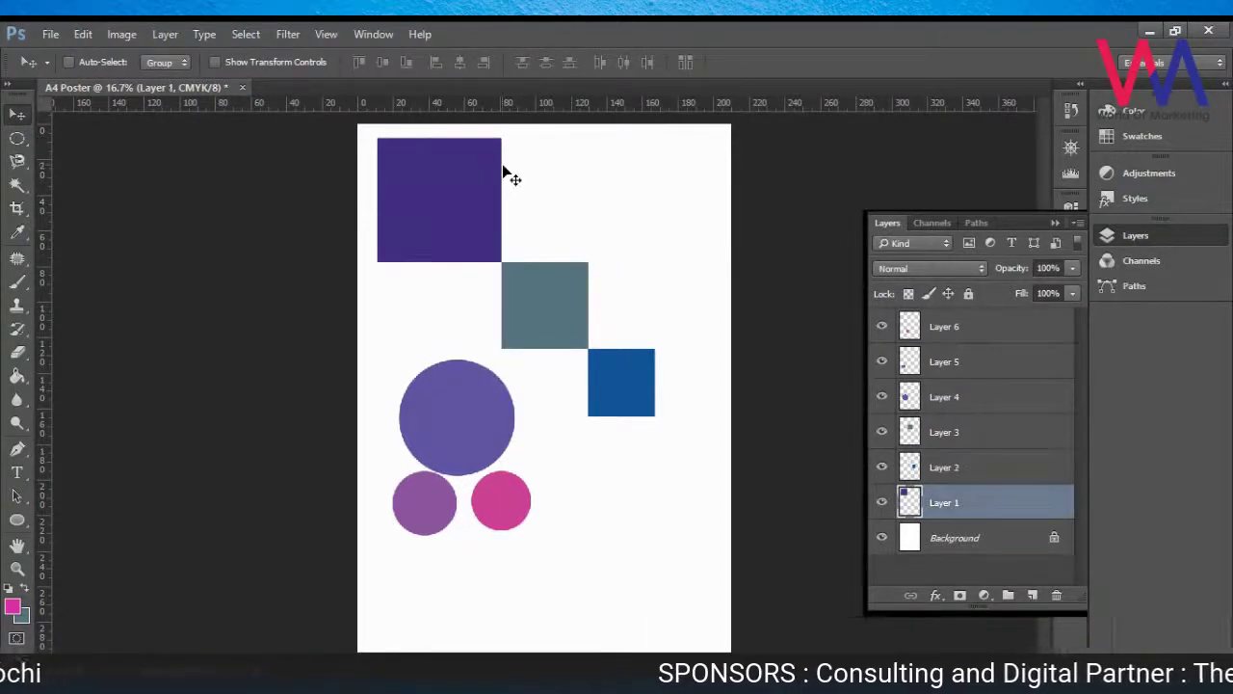
Step: Select Layer 4 from the canvas and move its violet circle about 3 mm left and 6 mm up
{"action": "right_click", "coordinate": [436, 424]}
{"action": "left_click", "coordinate": [467, 431]}
{"action": "left_click_drag", "start_coordinate": [482, 477], "coordinate": [476, 463]}
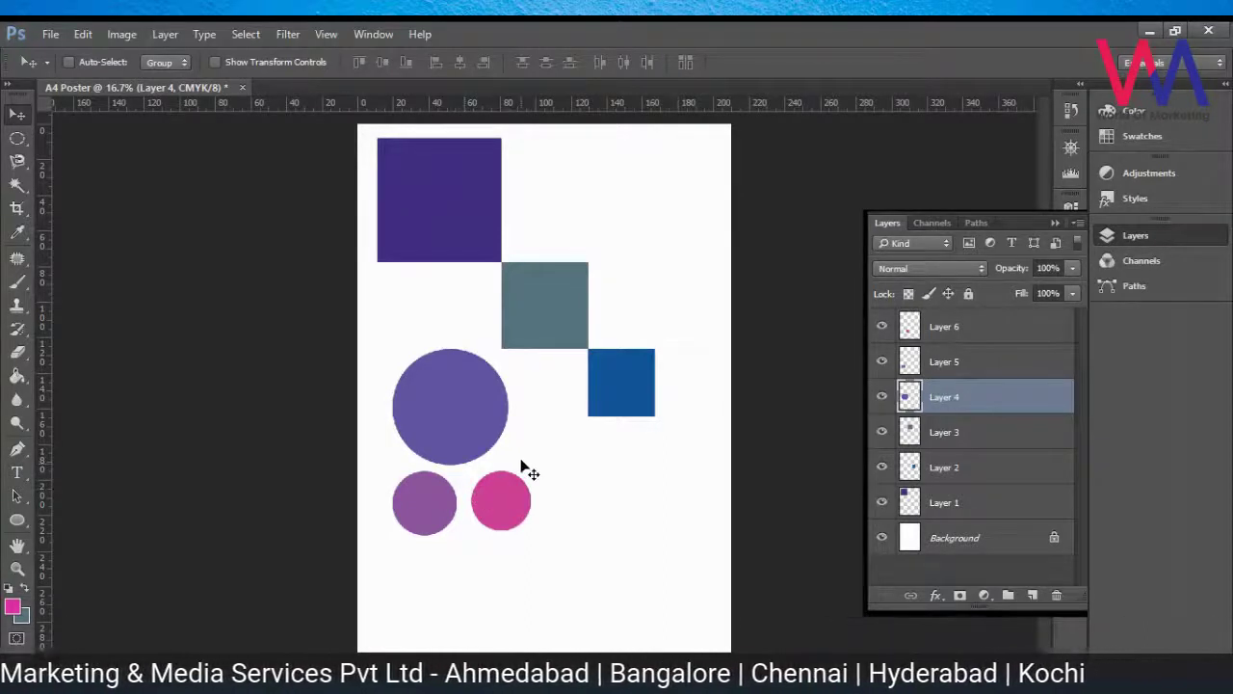
Step: Move the pink circle against the violet circle's lower right side and the purple circle directly beneath it, selecting each layer directly on the canvas
{"action": "left_click_drag", "start_coordinate": [503, 501], "coordinate": [543, 464]}
{"action": "left_click", "coordinate": [432, 538], "text": "ctrl"}
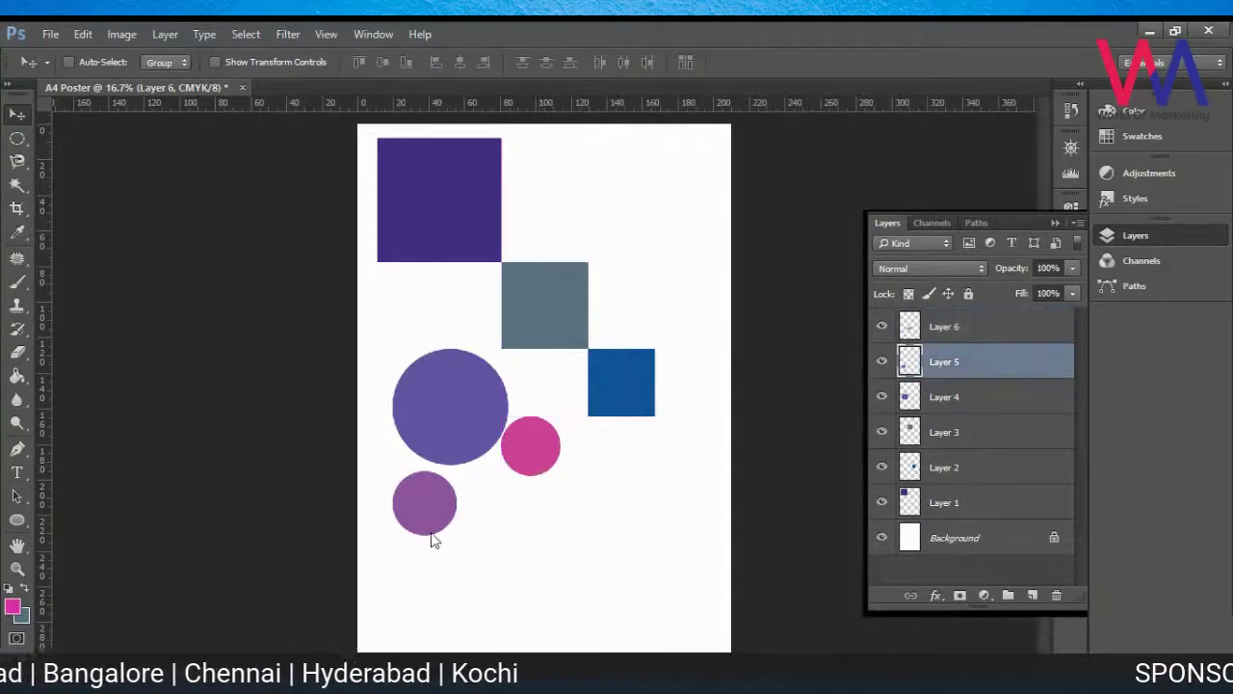
{"action": "left_click_drag", "start_coordinate": [432, 537], "coordinate": [469, 531]}
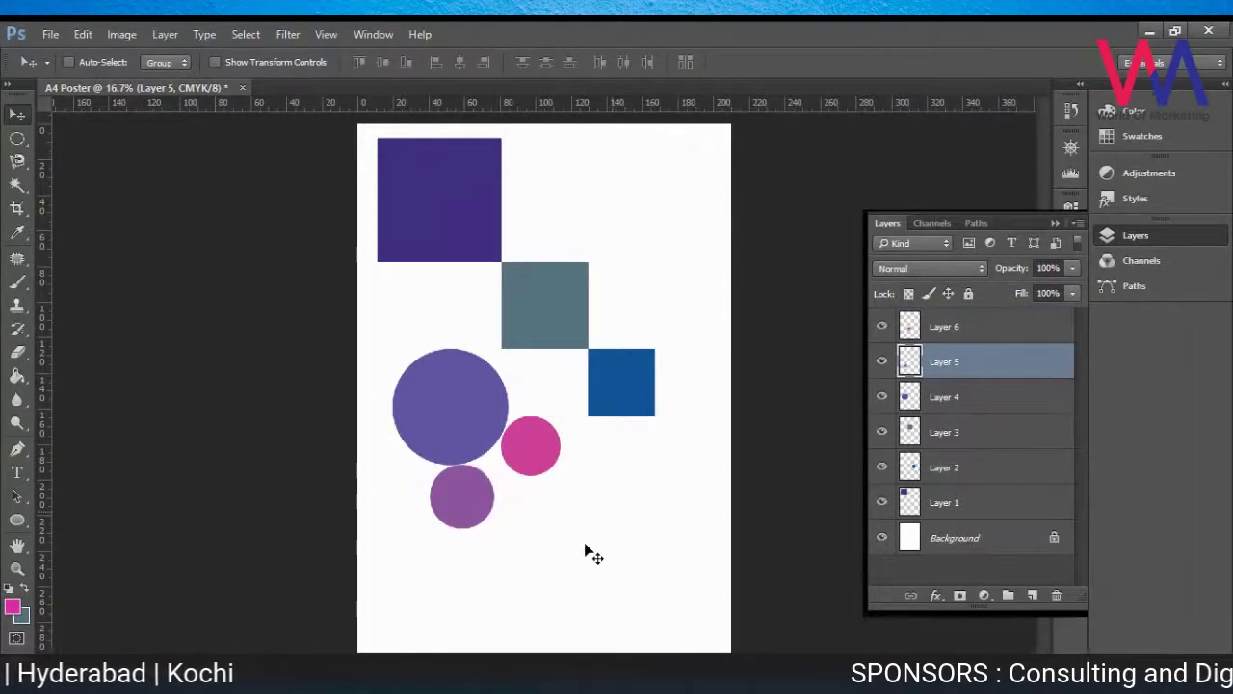
Step: Switch between Layers 4 and 5 on the canvas, and move Layer 4's violet circle to line up with the dark purple square's left edge
{"action": "right_click", "coordinate": [456, 412]}
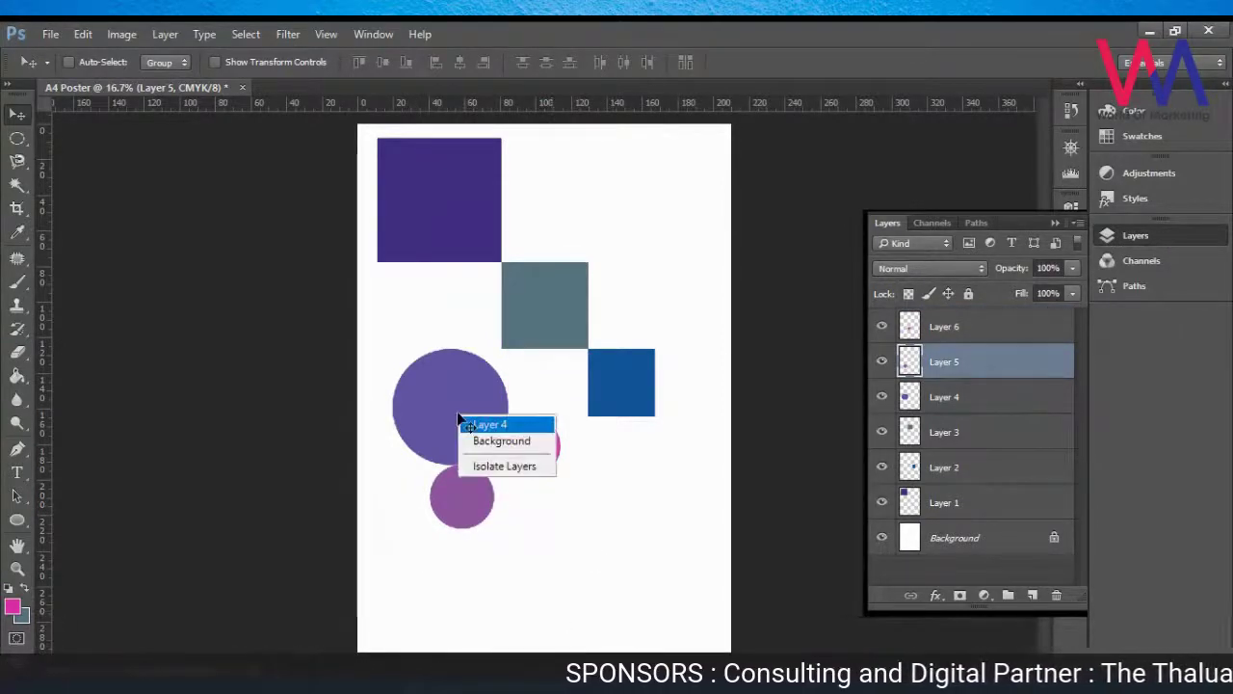
{"action": "left_click", "coordinate": [482, 421]}
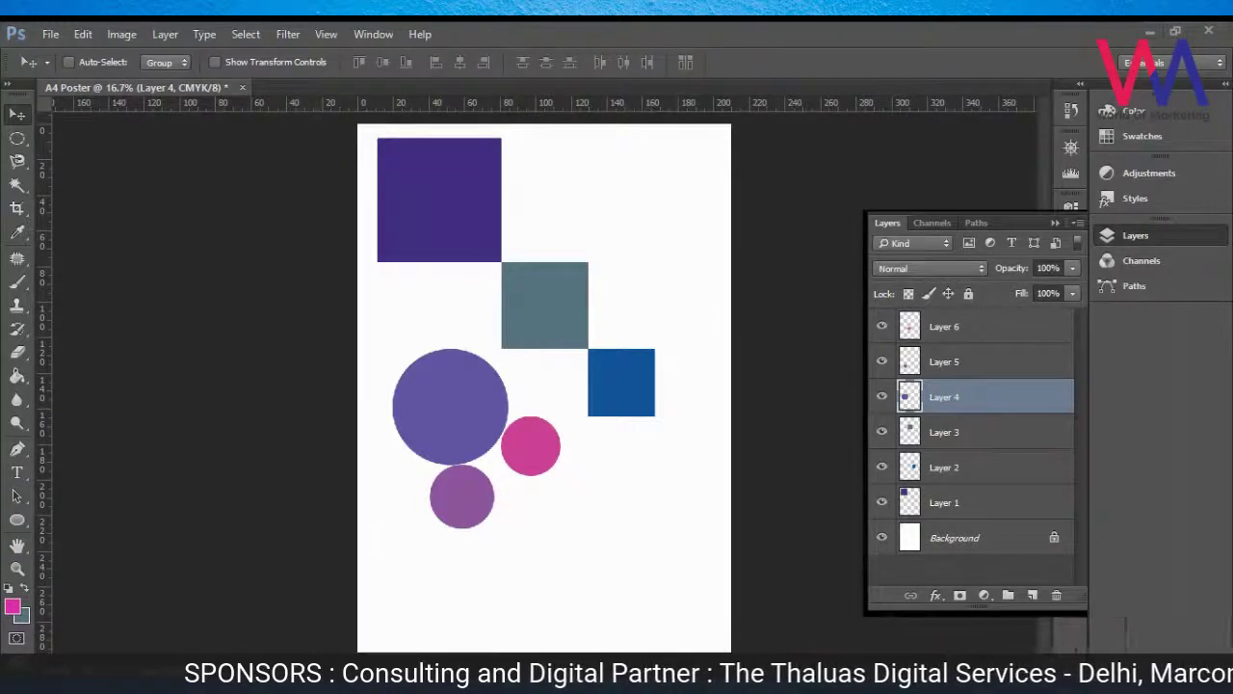
{"action": "right_click", "coordinate": [457, 501]}
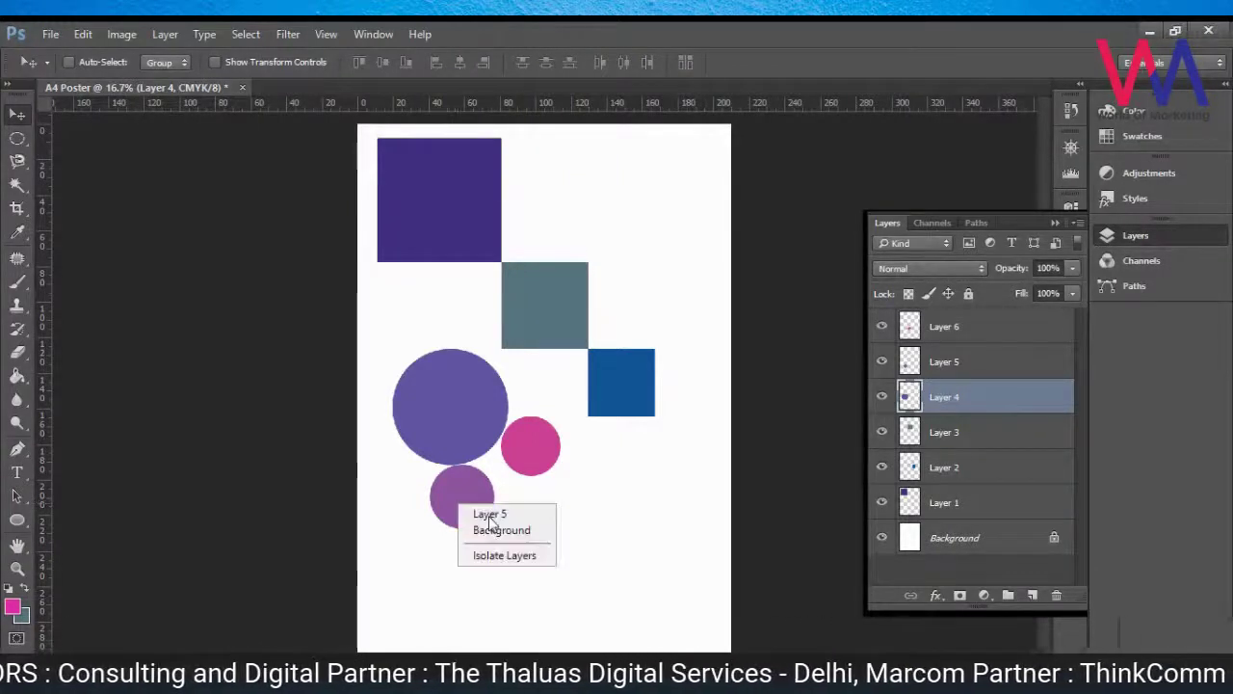
{"action": "left_click", "coordinate": [470, 511]}
{"action": "right_click", "coordinate": [445, 447]}
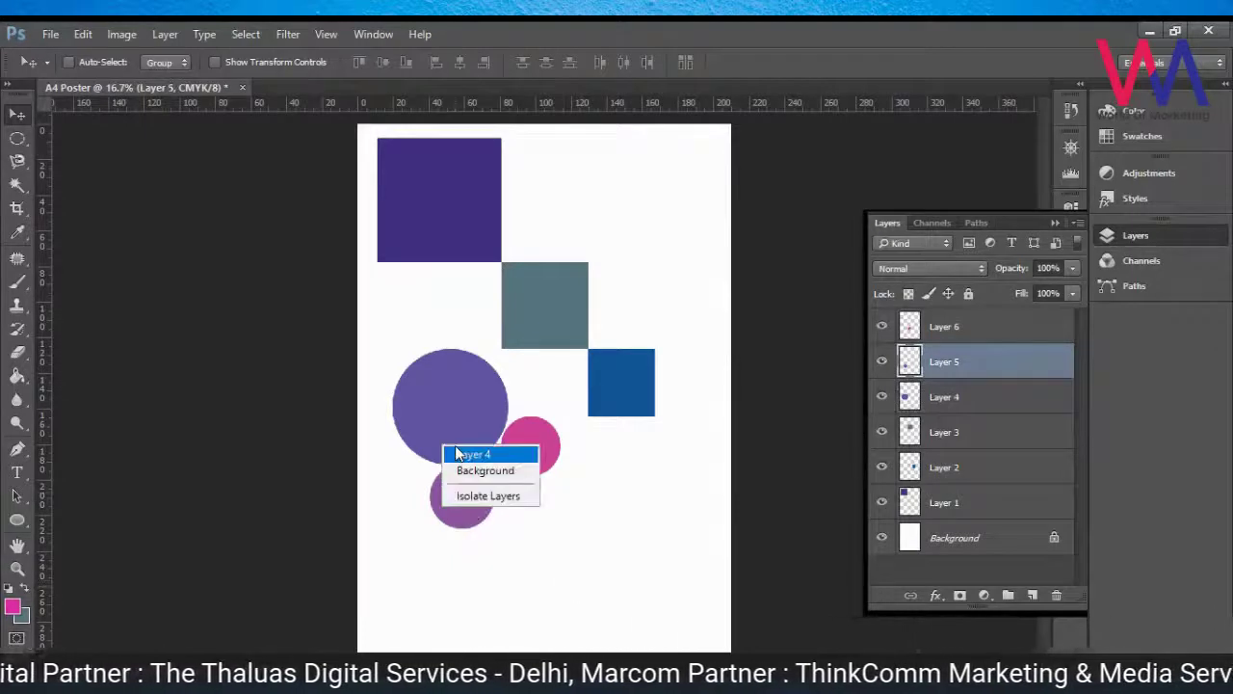
{"action": "left_click", "coordinate": [457, 453]}
{"action": "left_click_drag", "start_coordinate": [462, 449], "coordinate": [447, 429]}
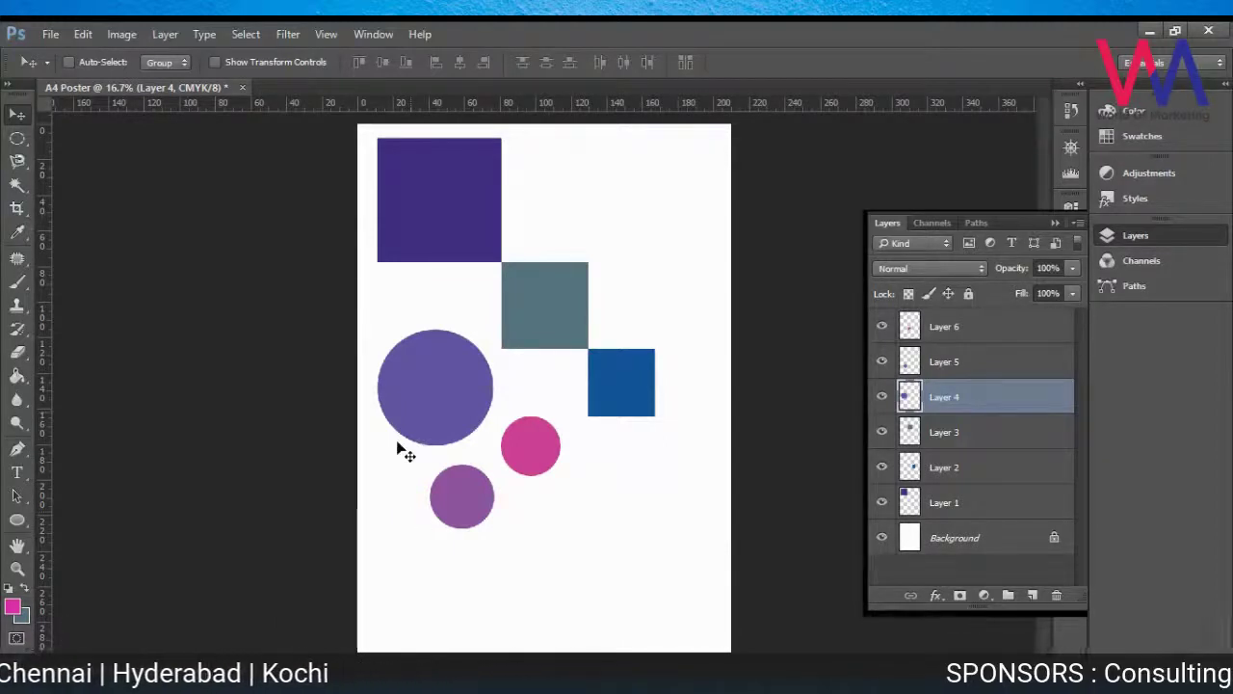
{"action": "left_click", "coordinate": [244, 33]}
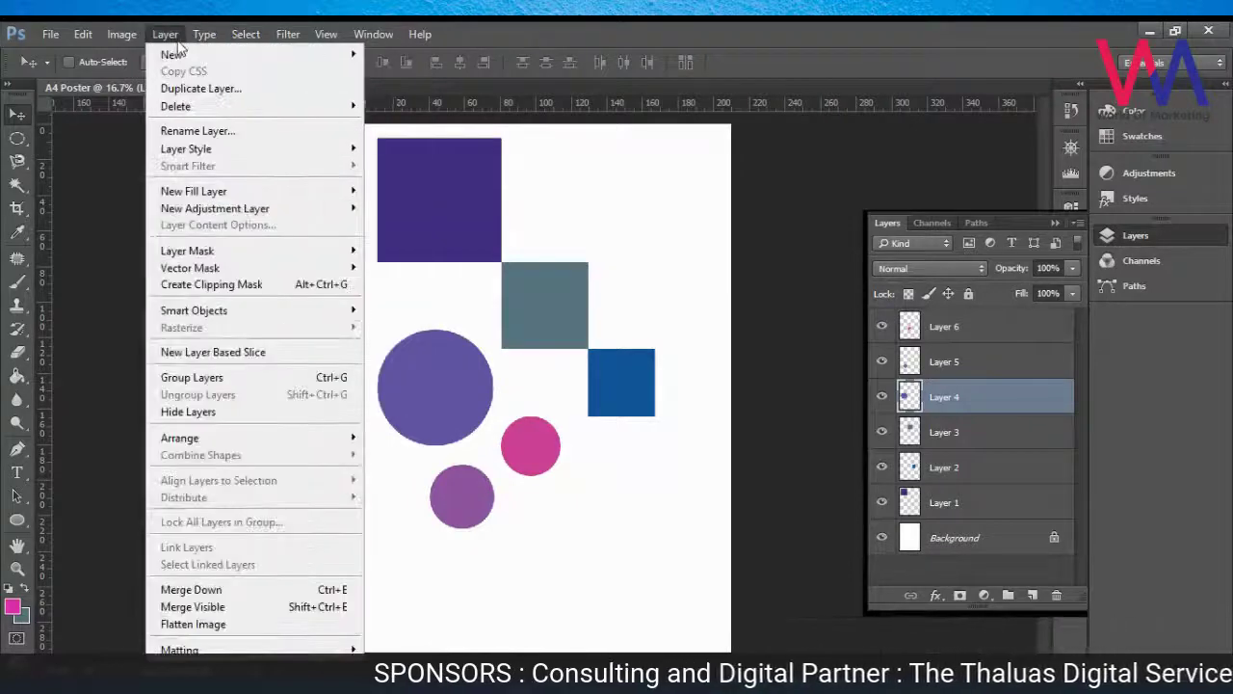
{"action": "mouse_move", "coordinate": [149, 53]}
{"action": "key", "text": "Escape"}
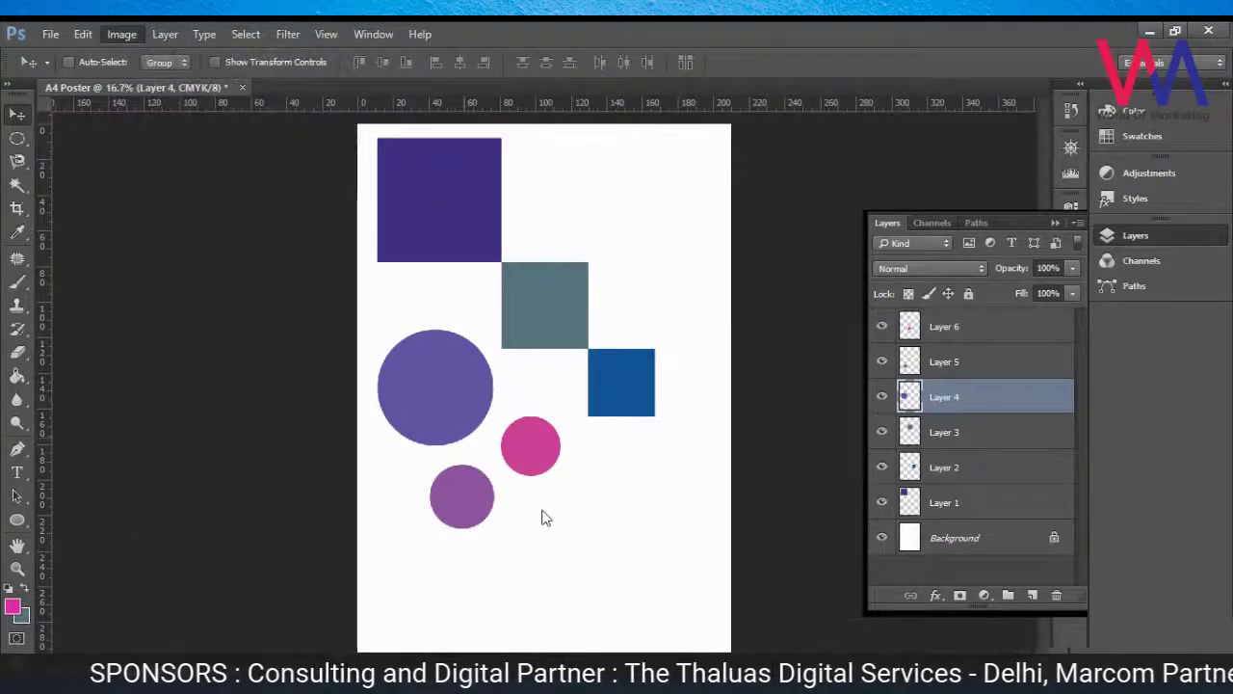
{"action": "right_click", "coordinate": [421, 391]}
{"action": "left_click", "coordinate": [446, 399]}
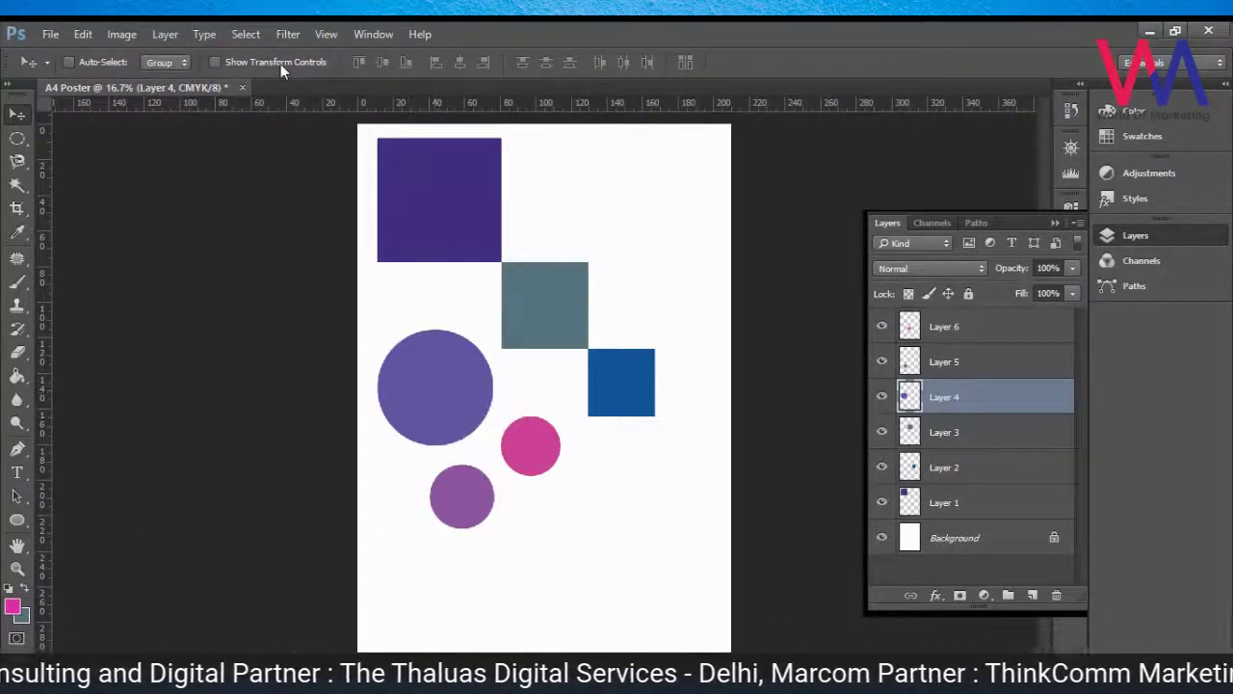
{"action": "left_click", "coordinate": [205, 34]}
{"action": "mouse_move", "coordinate": [248, 37]}
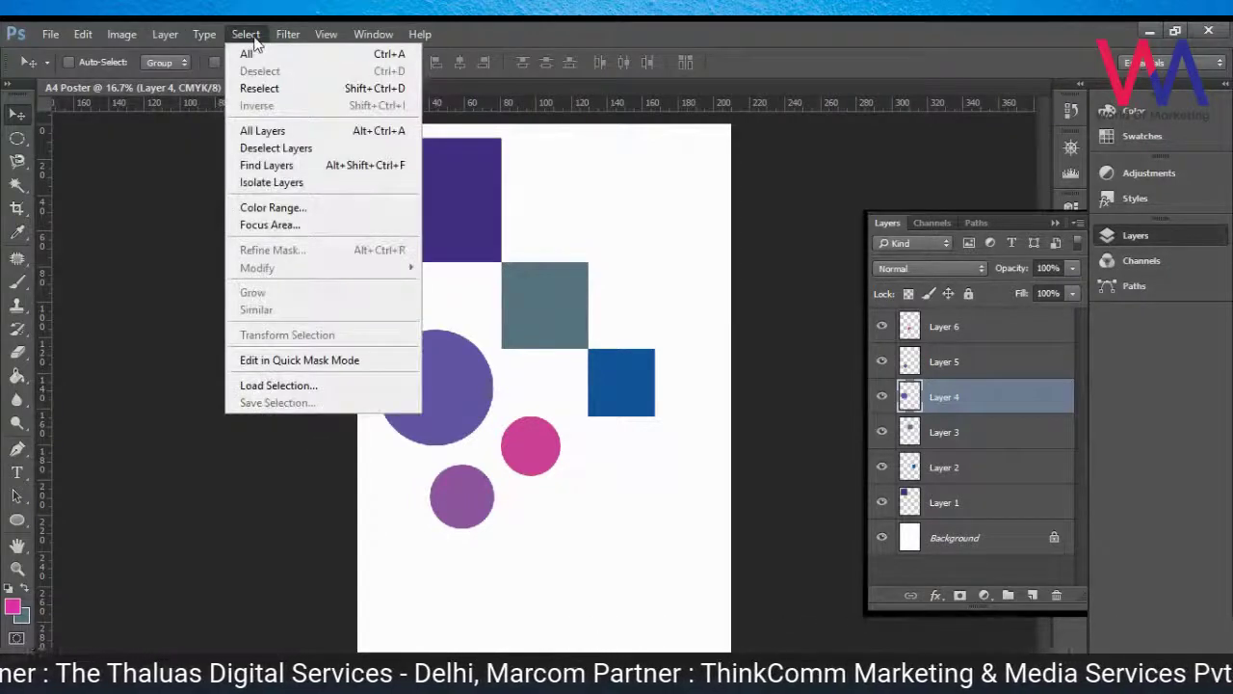
{"action": "mouse_move", "coordinate": [165, 34]}
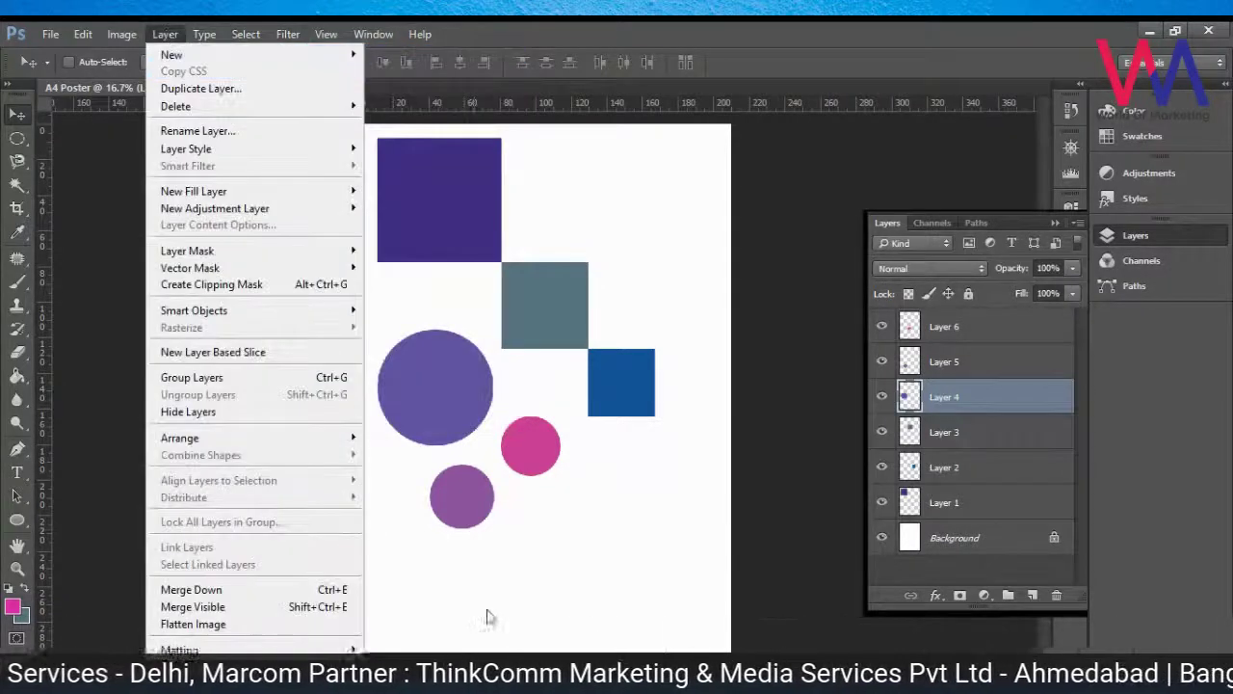
{"action": "left_click", "coordinate": [423, 399]}
{"action": "right_click", "coordinate": [422, 398]}
{"action": "left_click", "coordinate": [438, 408]}
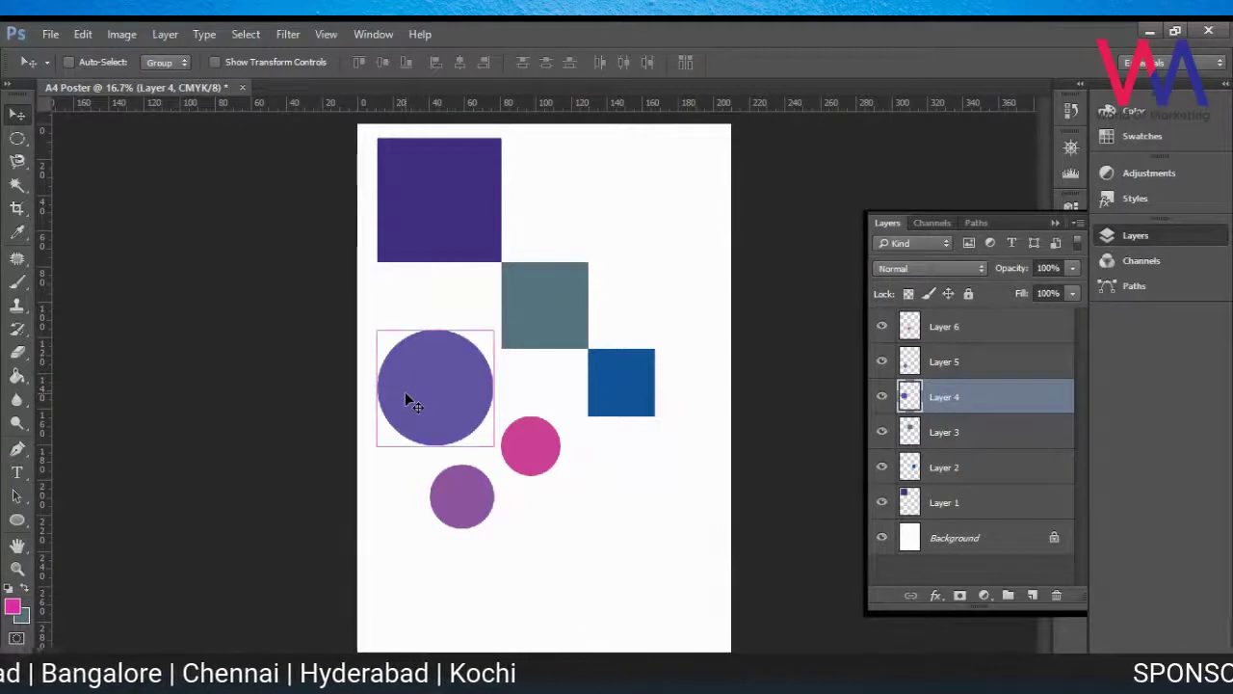
{"action": "right_click", "coordinate": [467, 390]}
{"action": "key", "text": "Escape"}
Step: Try shrinking Layer 4's violet circle from its top-right corner with Free Transform, reverting the size after each attempt
{"action": "key", "text": "ctrl+t"}
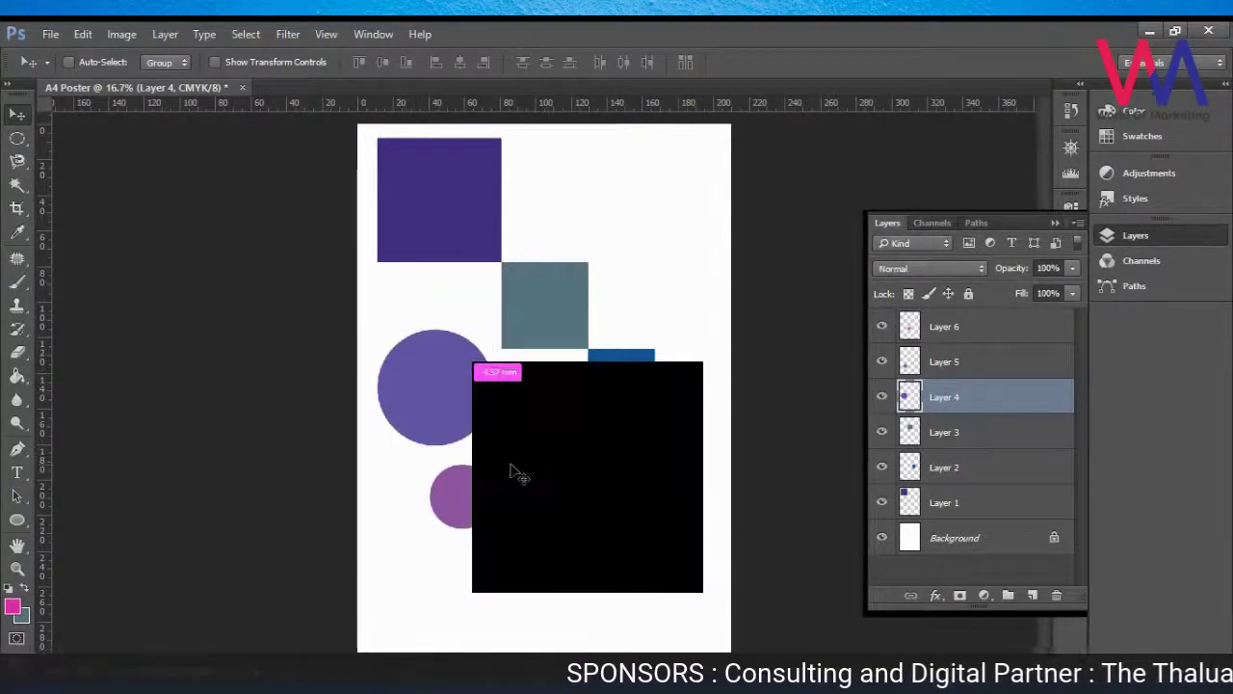
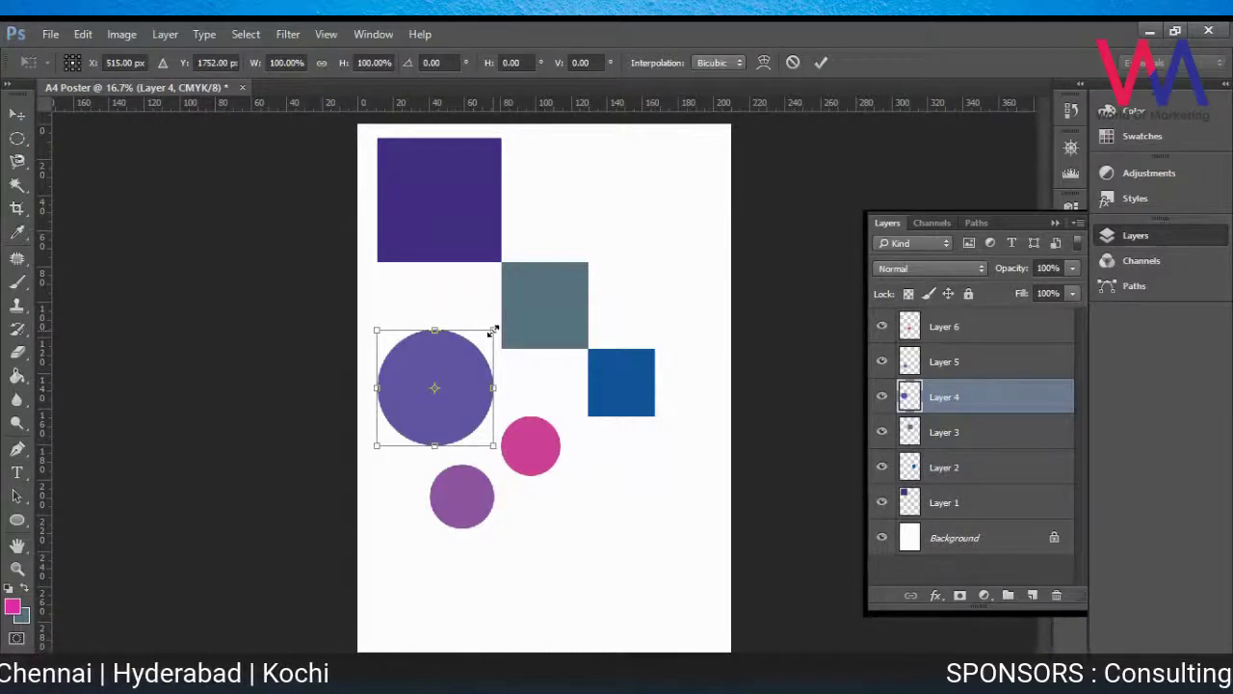
{"action": "left_click_drag", "start_coordinate": [494, 330], "coordinate": [441, 395]}
{"action": "key", "text": "Escape"}
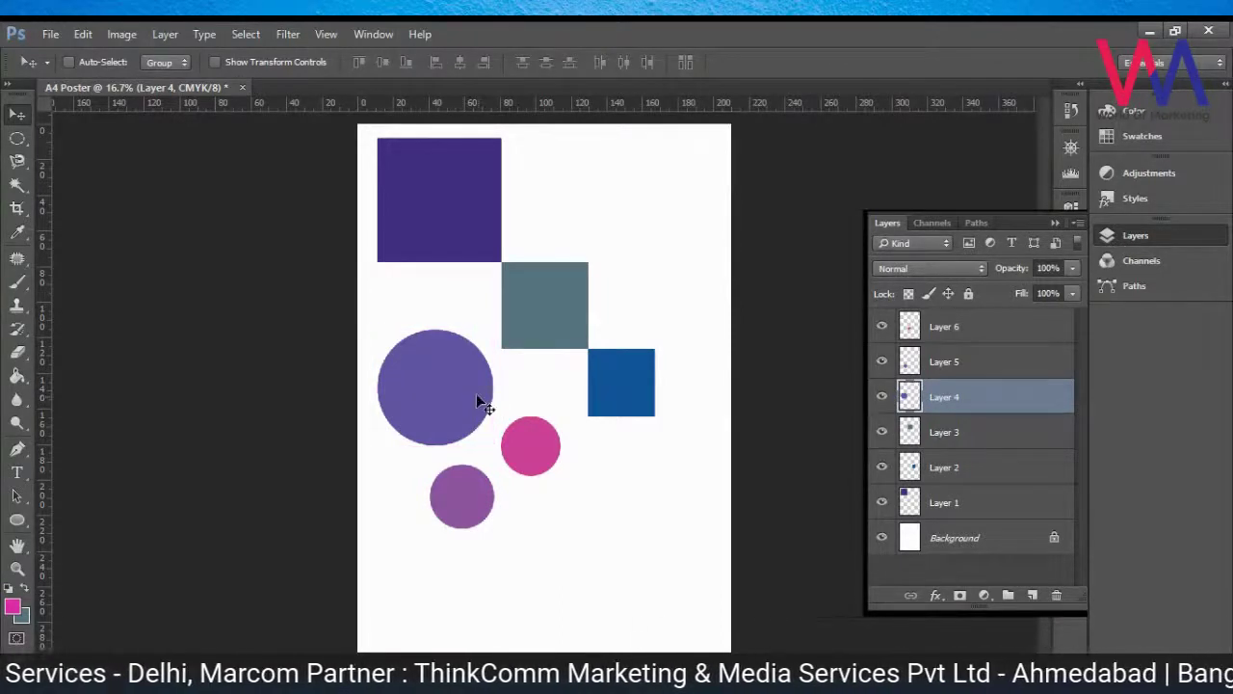
{"action": "key", "text": "ctrl+t"}
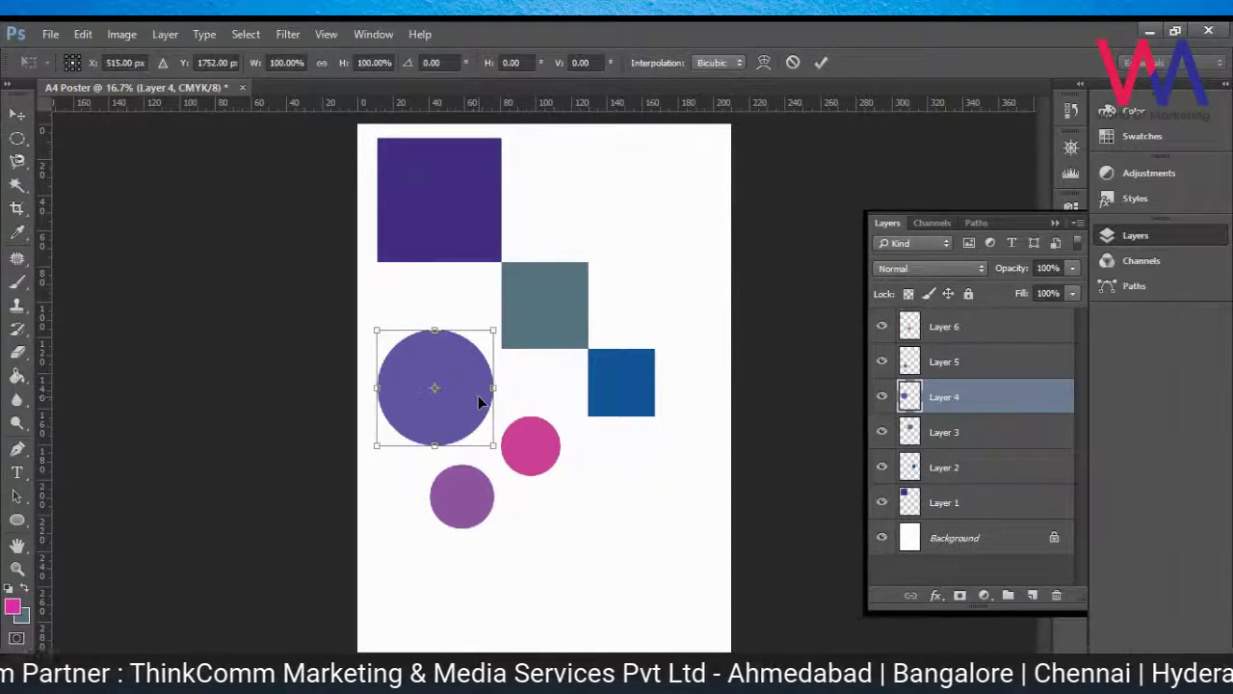
{"action": "left_click_drag", "start_coordinate": [495, 331], "coordinate": [417, 411]}
{"action": "key", "text": "ctrl+z"}
{"action": "key", "text": "ctrl+z"}
Step: Try squashing the violet circle from its top, left and bottom edges in Free Transform, undoing each distortion
{"action": "left_click_drag", "start_coordinate": [430, 330], "coordinate": [433, 409]}
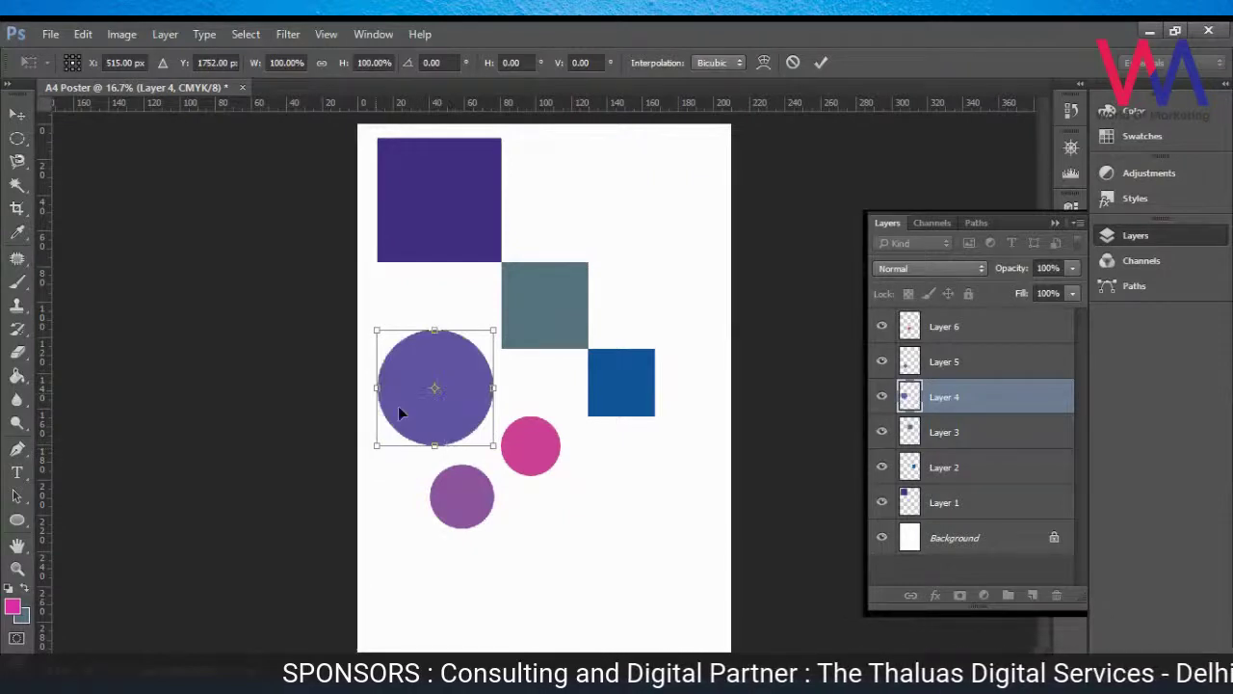
{"action": "left_click_drag", "start_coordinate": [373, 389], "coordinate": [427, 385]}
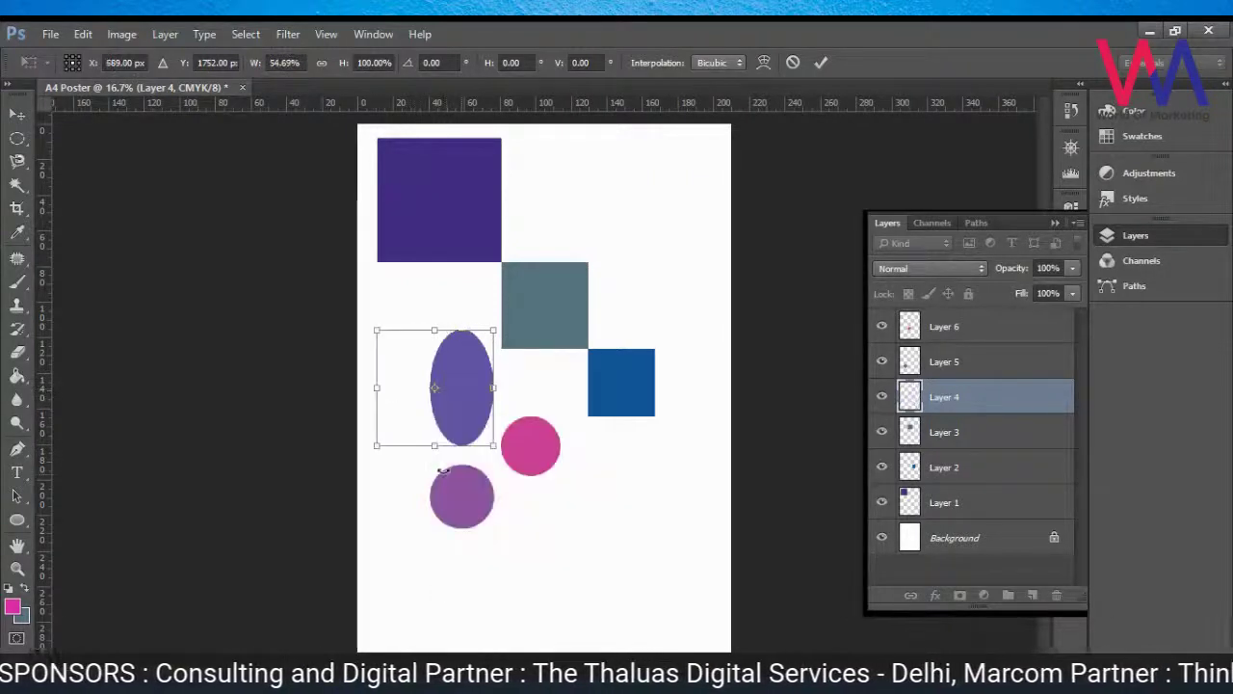
{"action": "key", "text": "ctrl+z"}
{"action": "left_click_drag", "start_coordinate": [441, 453], "coordinate": [443, 388]}
{"action": "key", "text": "ctrl+z"}
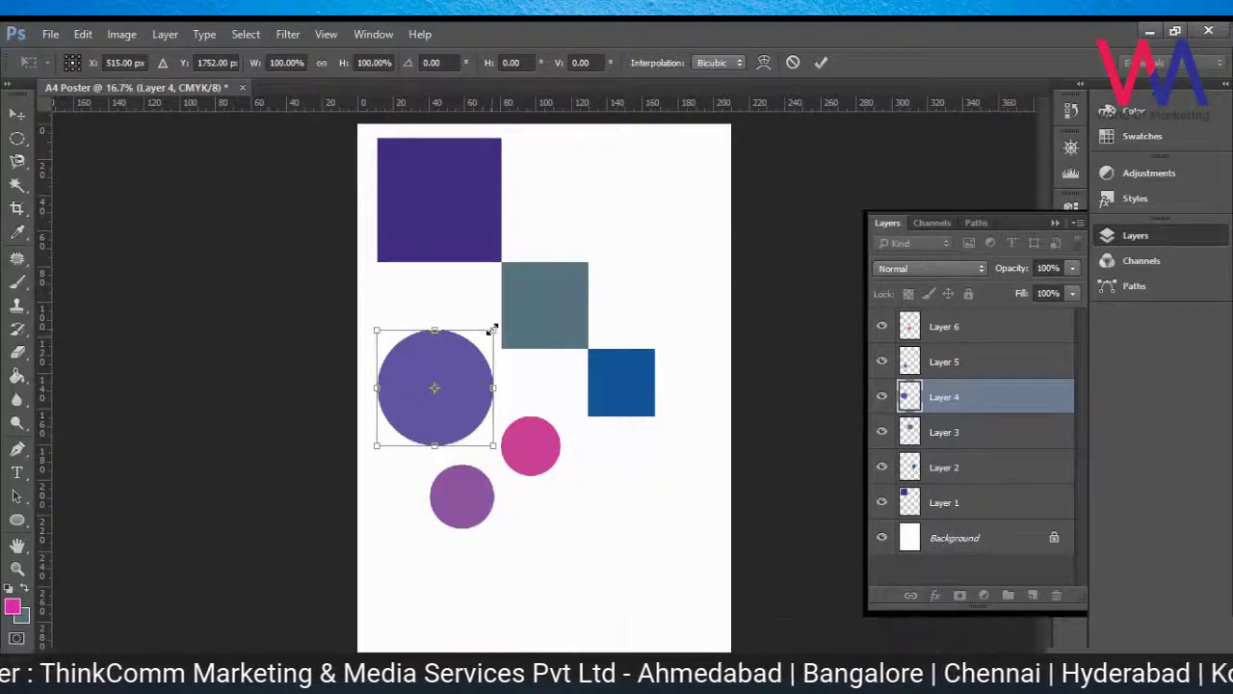
Step: Try enlarging the violet circle from its top-right corner, first freely to about 125% wide and 121% high, and proportionally to about 104%
{"action": "left_click_drag", "start_coordinate": [491, 329], "coordinate": [520, 304]}
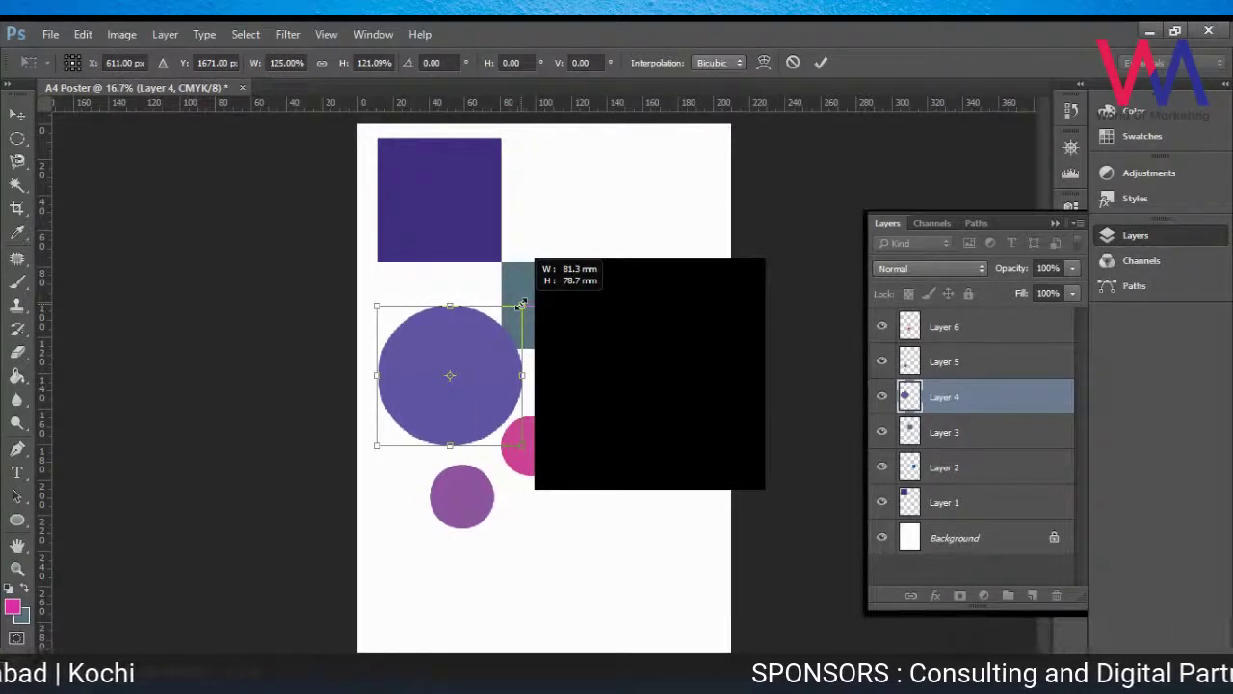
{"action": "left_click_drag", "start_coordinate": [520, 304], "coordinate": [520, 304]}
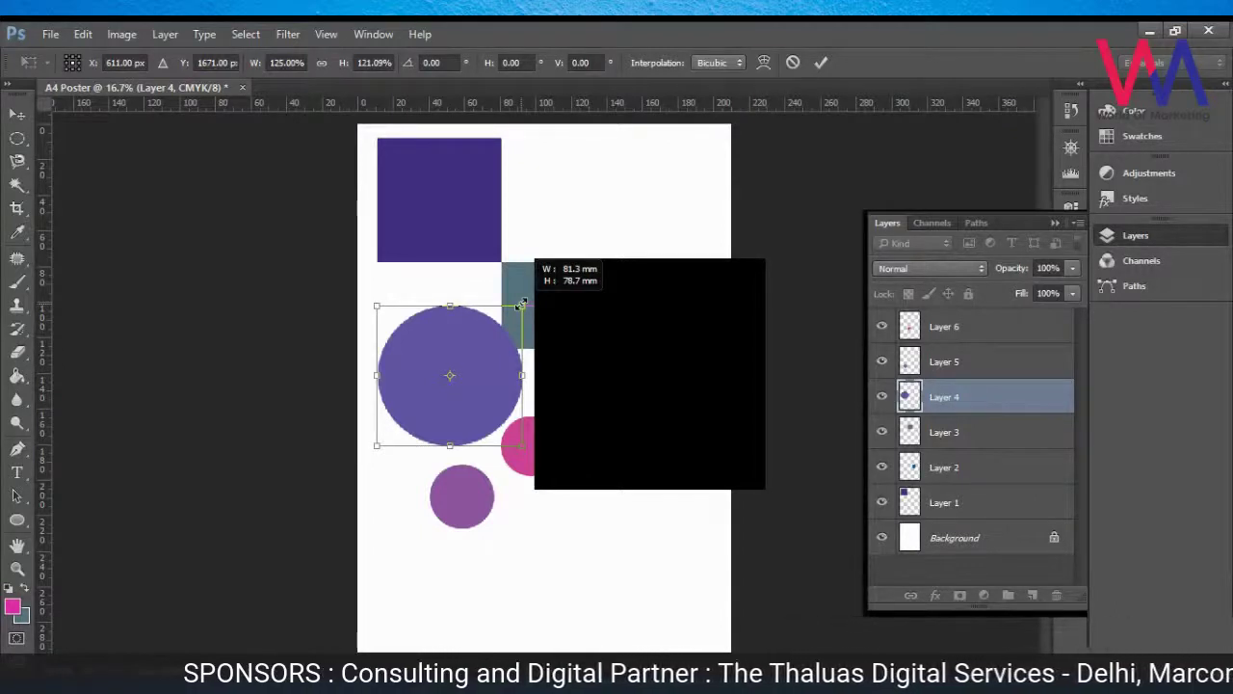
{"action": "left_click_drag", "start_coordinate": [520, 304], "coordinate": [494, 308]}
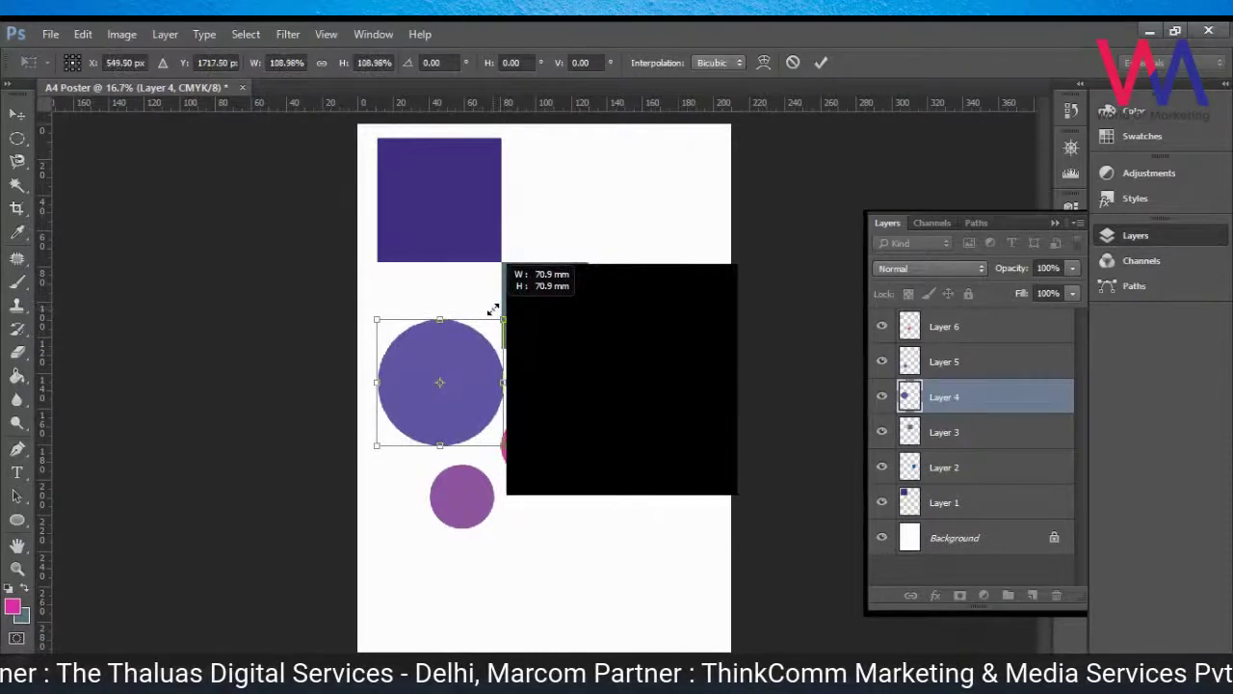
{"action": "left_click_drag", "start_coordinate": [492, 309], "coordinate": [487, 315]}
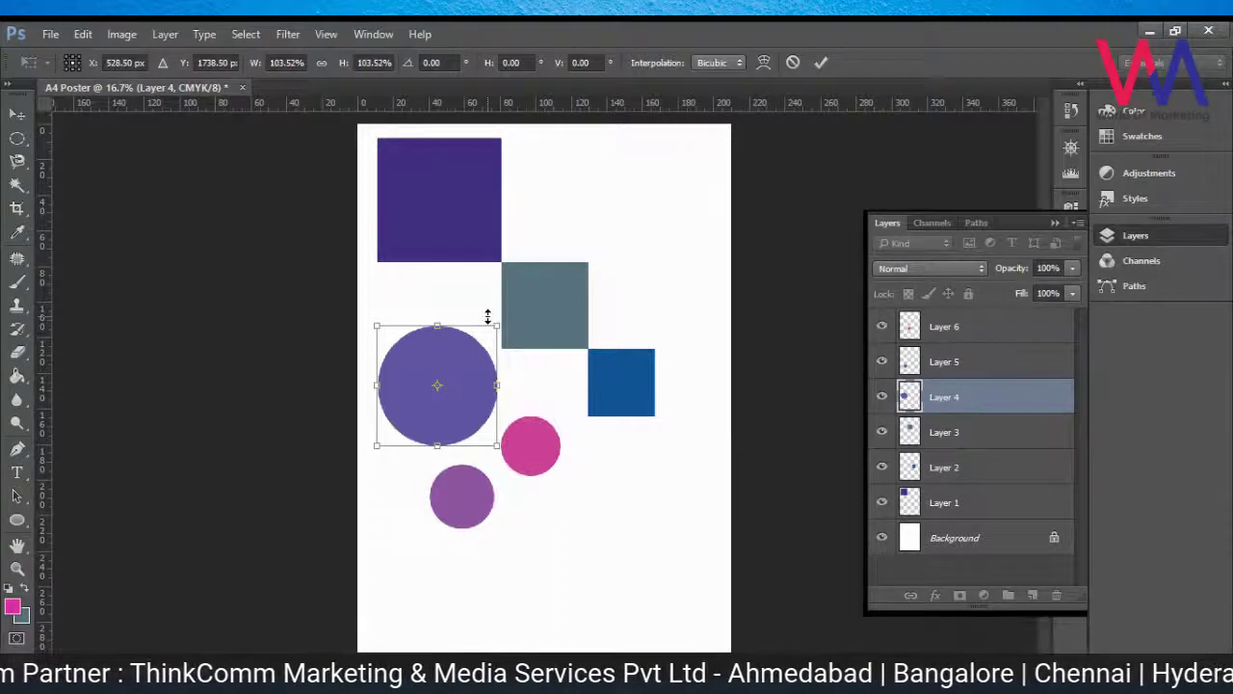
{"action": "key", "text": "Return"}
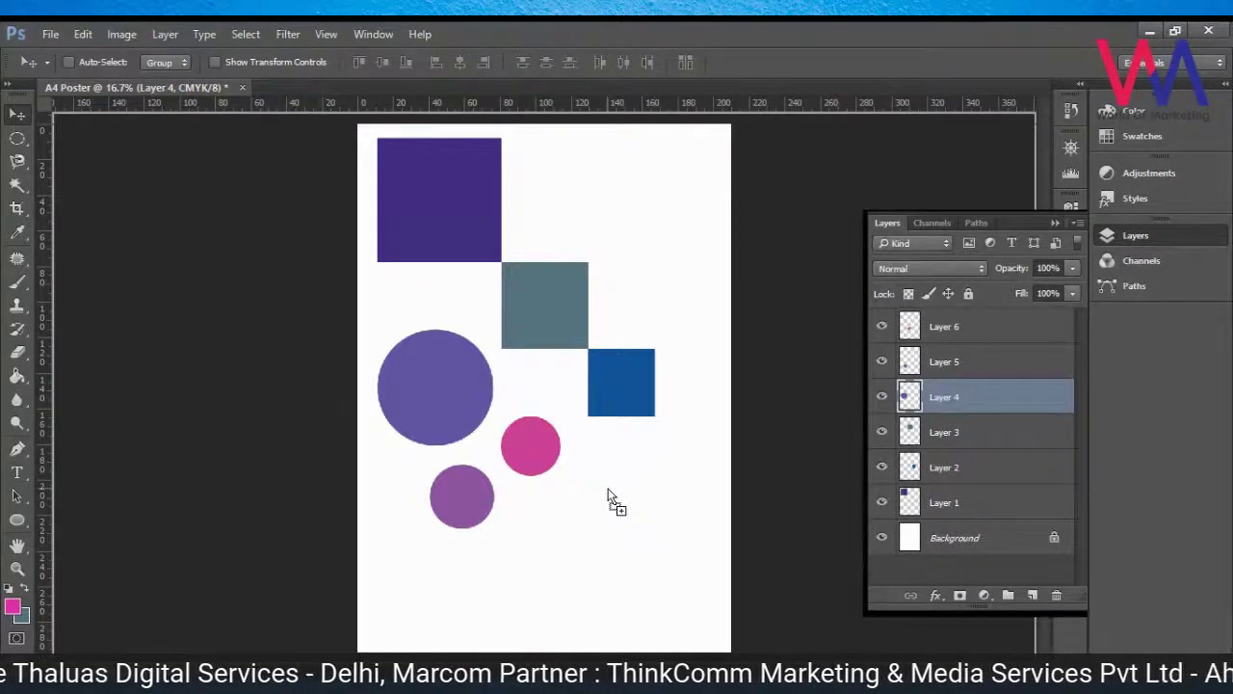
Step: Place the photo IMG_20200711_201615 at a reduced size in the poster and bring its layer above Layer 6
{"action": "left_click_drag", "start_coordinate": [608, 495], "coordinate": [613, 493]}
{"action": "left_click_drag", "start_coordinate": [735, 129], "coordinate": [671, 217]}
{"action": "key", "text": "Return"}
{"action": "left_click_drag", "start_coordinate": [1002, 397], "coordinate": [1003, 323]}
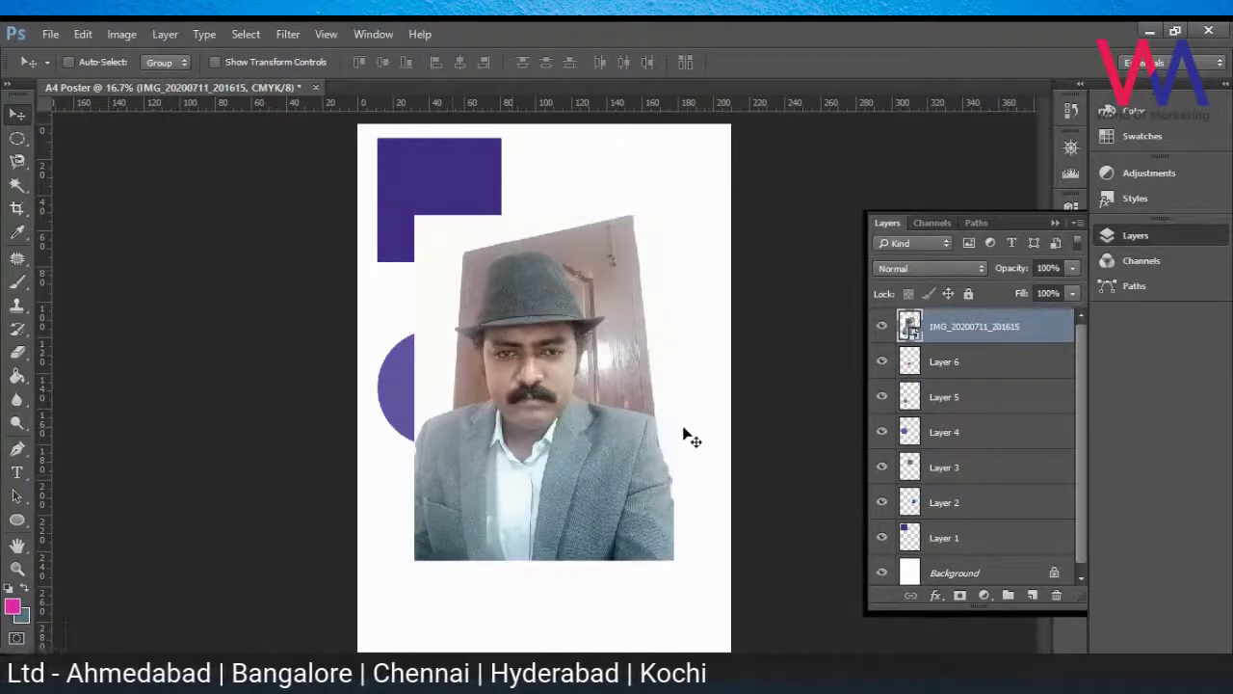
Step: Try stretching the photo over the page with Free Transform to 17.22% wide and 19.30% high, and undo the transform
{"action": "key", "text": "ctrl+t"}
{"action": "left_click_drag", "start_coordinate": [680, 396], "coordinate": [707, 399]}
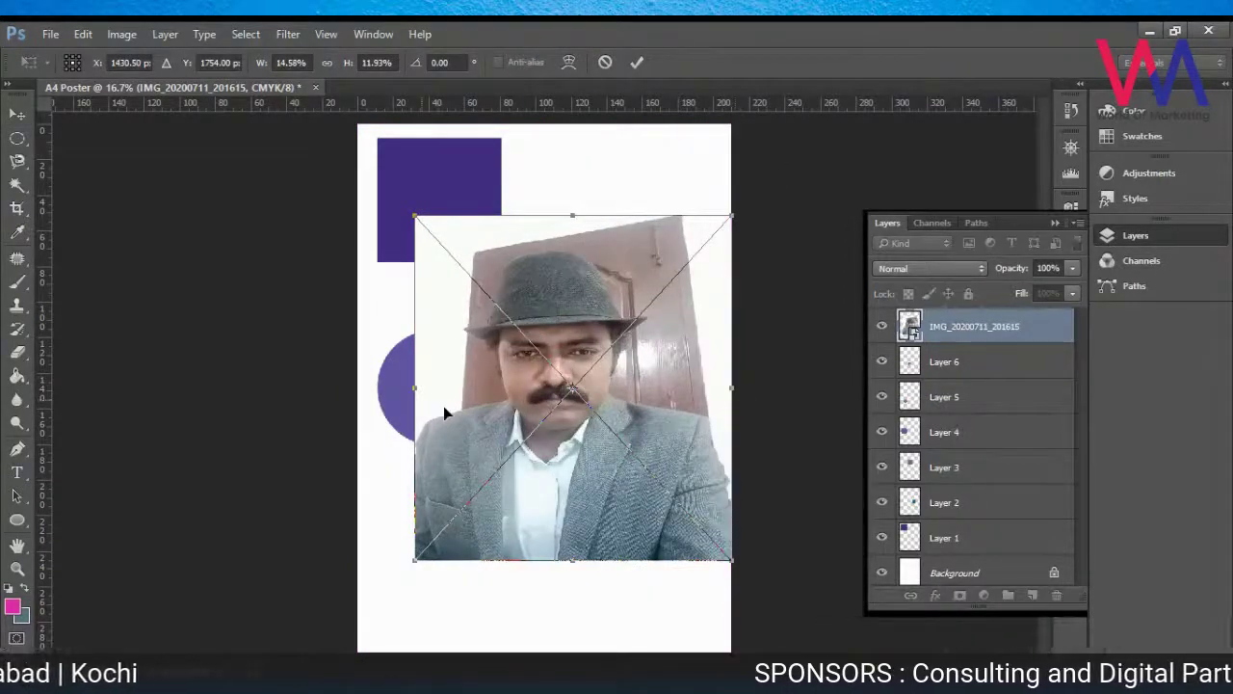
{"action": "left_click_drag", "start_coordinate": [443, 405], "coordinate": [358, 392]}
{"action": "left_click_drag", "start_coordinate": [553, 215], "coordinate": [555, 118]}
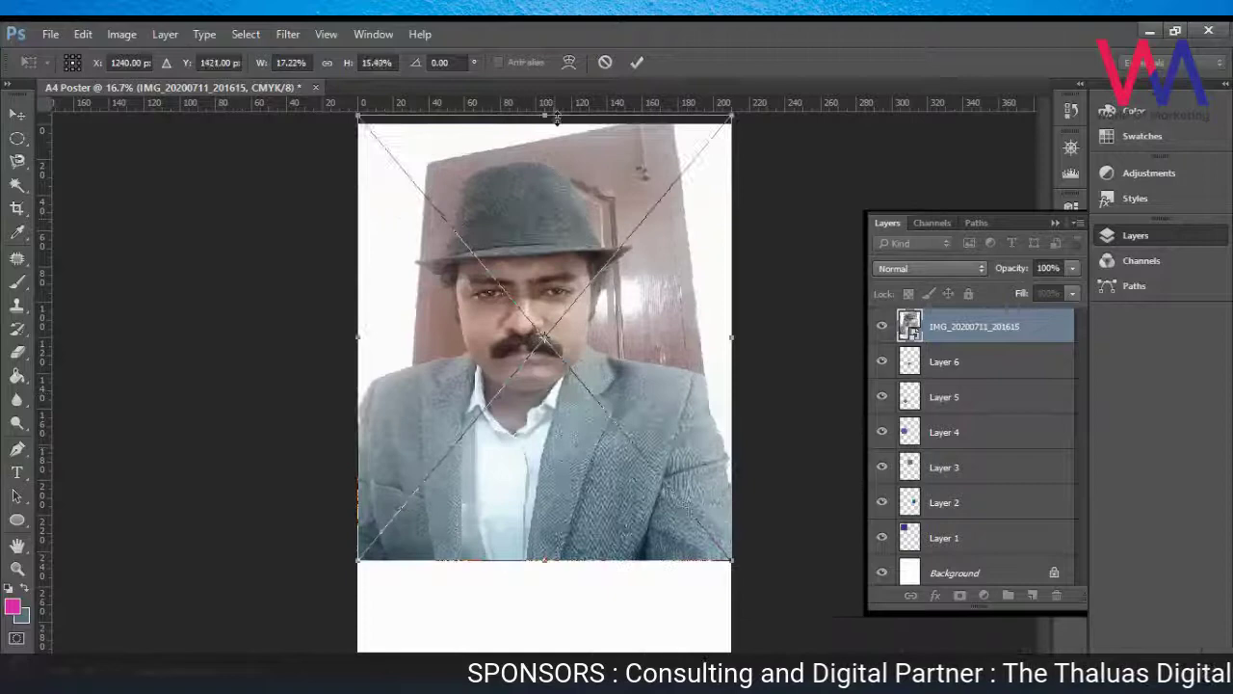
{"action": "left_click_drag", "start_coordinate": [544, 561], "coordinate": [544, 643]}
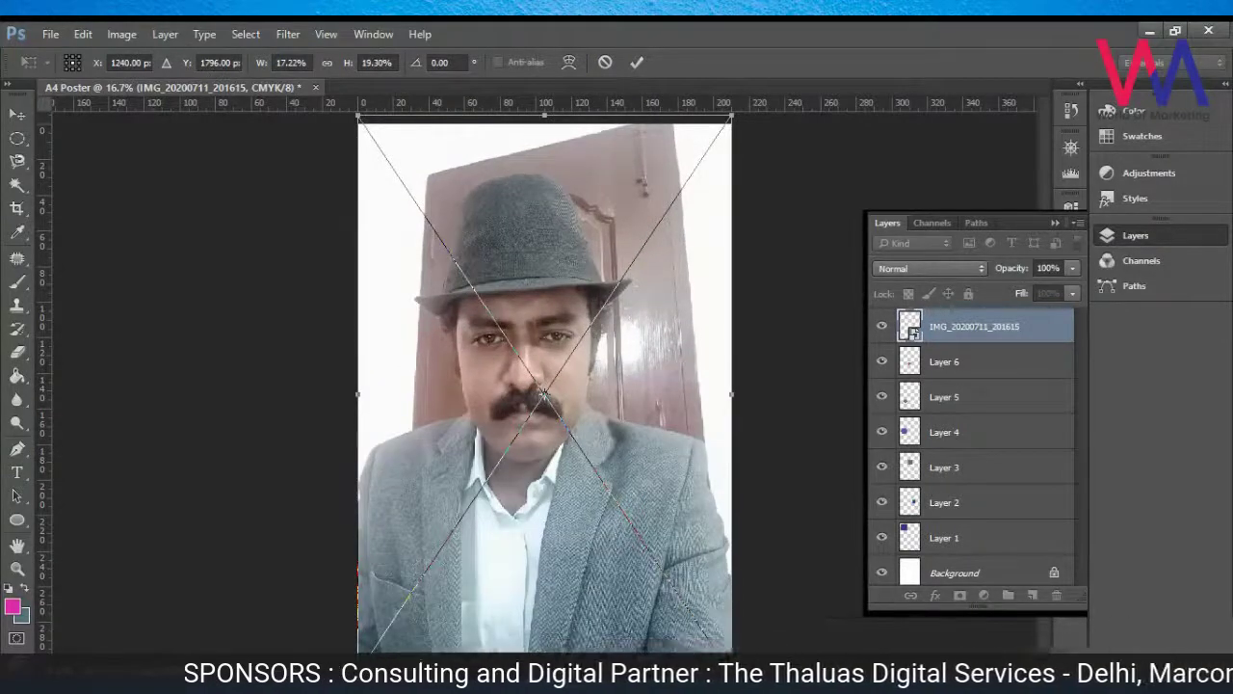
{"action": "key", "text": "Return"}
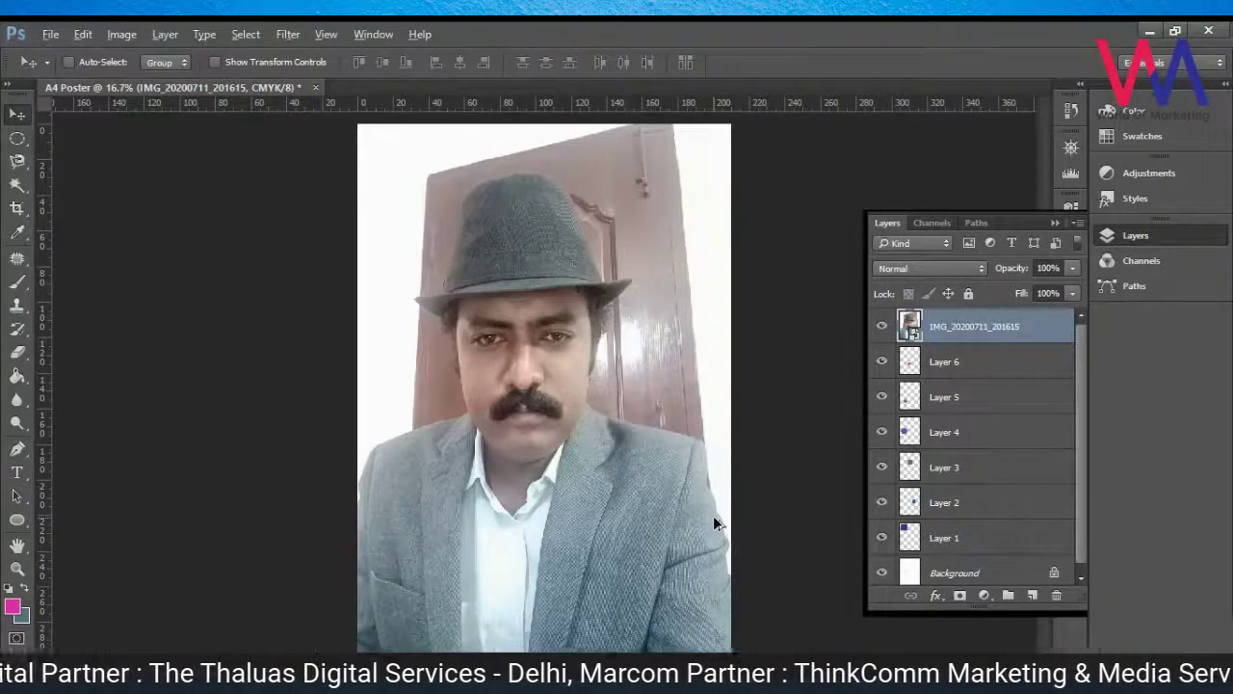
{"action": "key", "text": "ctrl+z"}
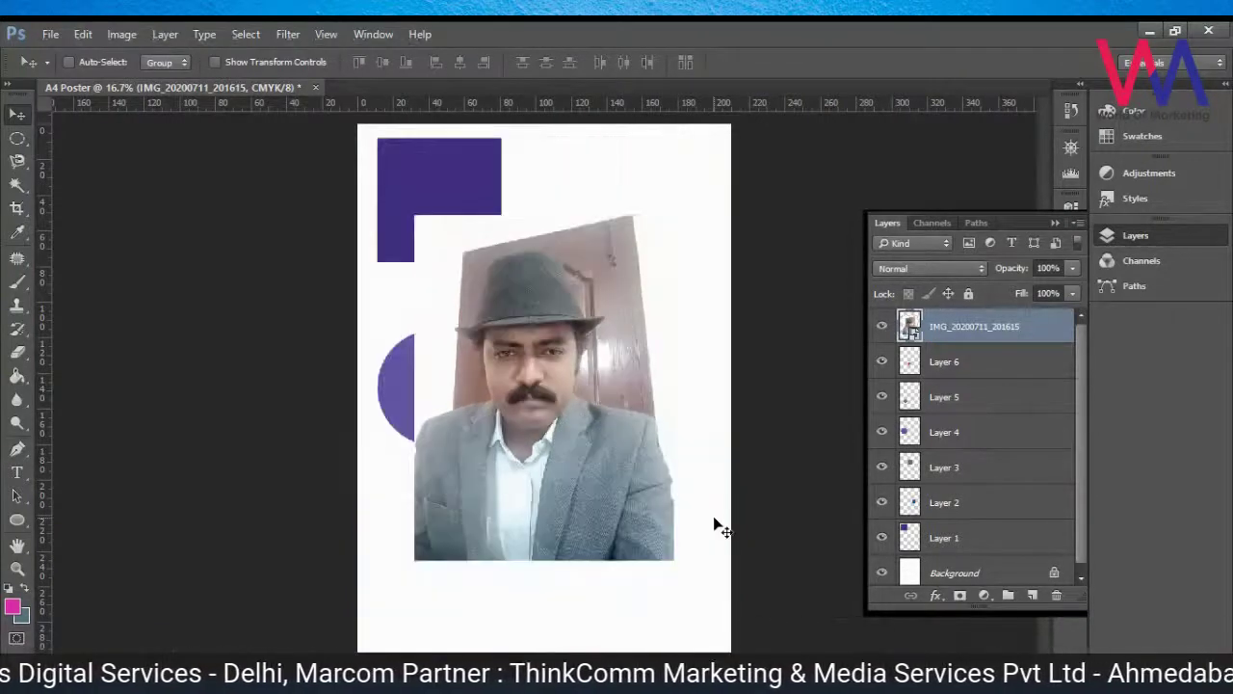
Step: Try distorting the photo into a tall, narrow shape along the page's left side, and delete the photo layer
{"action": "key", "text": "ctrl+t"}
{"action": "left_click_drag", "start_coordinate": [676, 216], "coordinate": [729, 125]}
{"action": "left_click_drag", "start_coordinate": [732, 388], "coordinate": [561, 423]}
{"action": "key", "text": "Escape"}
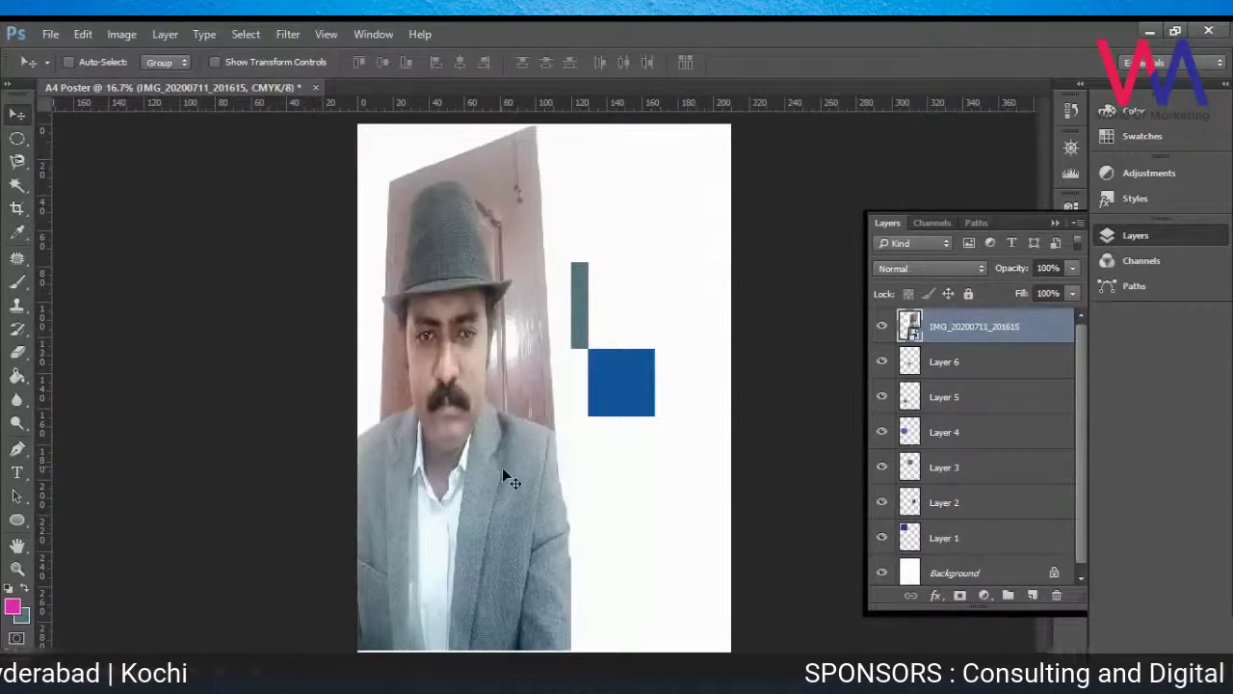
{"action": "left_click_drag", "start_coordinate": [502, 467], "coordinate": [617, 466]}
{"action": "key", "text": "Delete"}
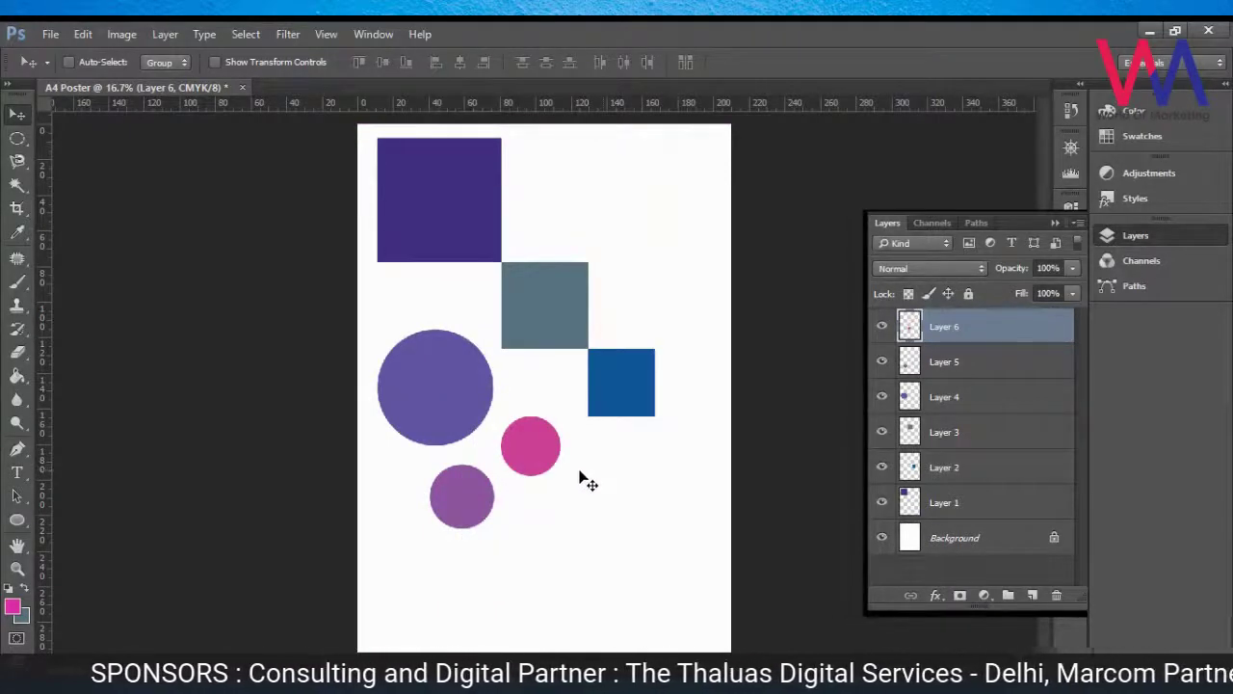
Step: Move Layer 4's violet circle directly below the dark purple square, and enlarge it proportionally with its edge against the teal square
{"action": "right_click", "coordinate": [421, 406]}
{"action": "left_click", "coordinate": [446, 418]}
{"action": "left_click_drag", "start_coordinate": [446, 417], "coordinate": [458, 357]}
{"action": "right_click", "coordinate": [464, 328]}
{"action": "left_click", "coordinate": [477, 337]}
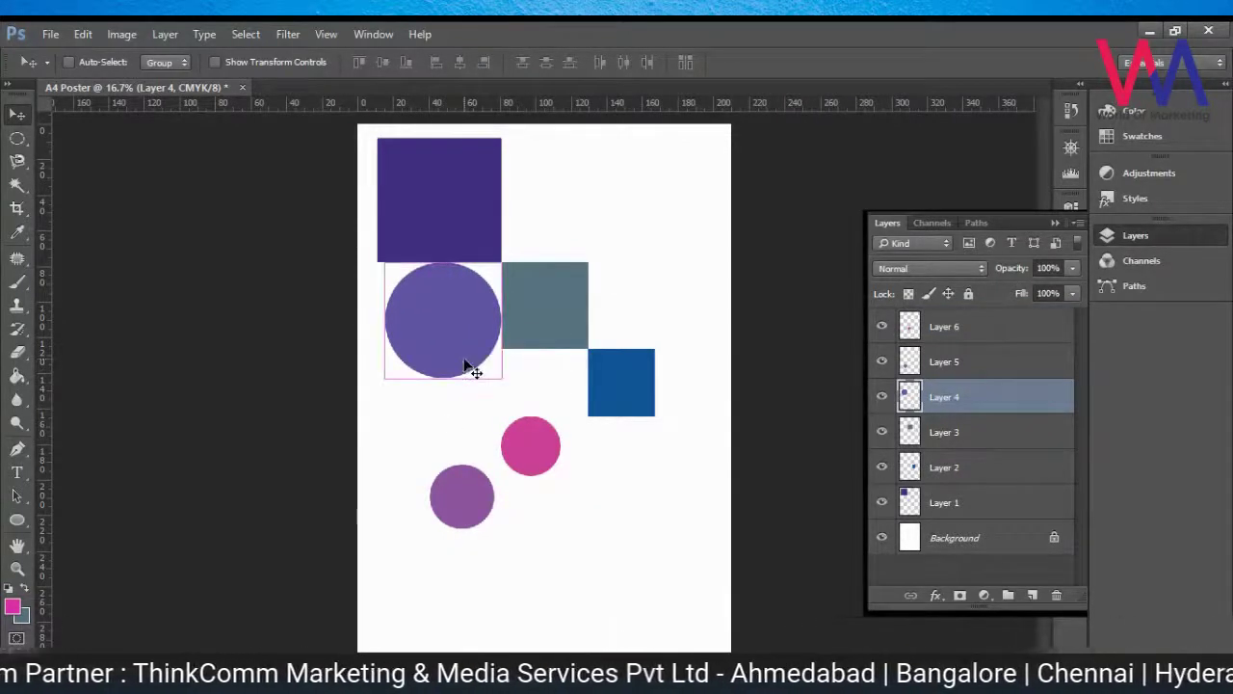
{"action": "key", "text": "ctrl+t"}
{"action": "left_click_drag", "start_coordinate": [385, 379], "coordinate": [414, 379]}
{"action": "key", "text": "Return"}
Step: Move Layer 6's pink circle on top of the blue square, and scale it proportionally to 113.64% to match the square's width
{"action": "left_click_drag", "start_coordinate": [557, 464], "coordinate": [624, 335]}
{"action": "key", "text": "ctrl+t"}
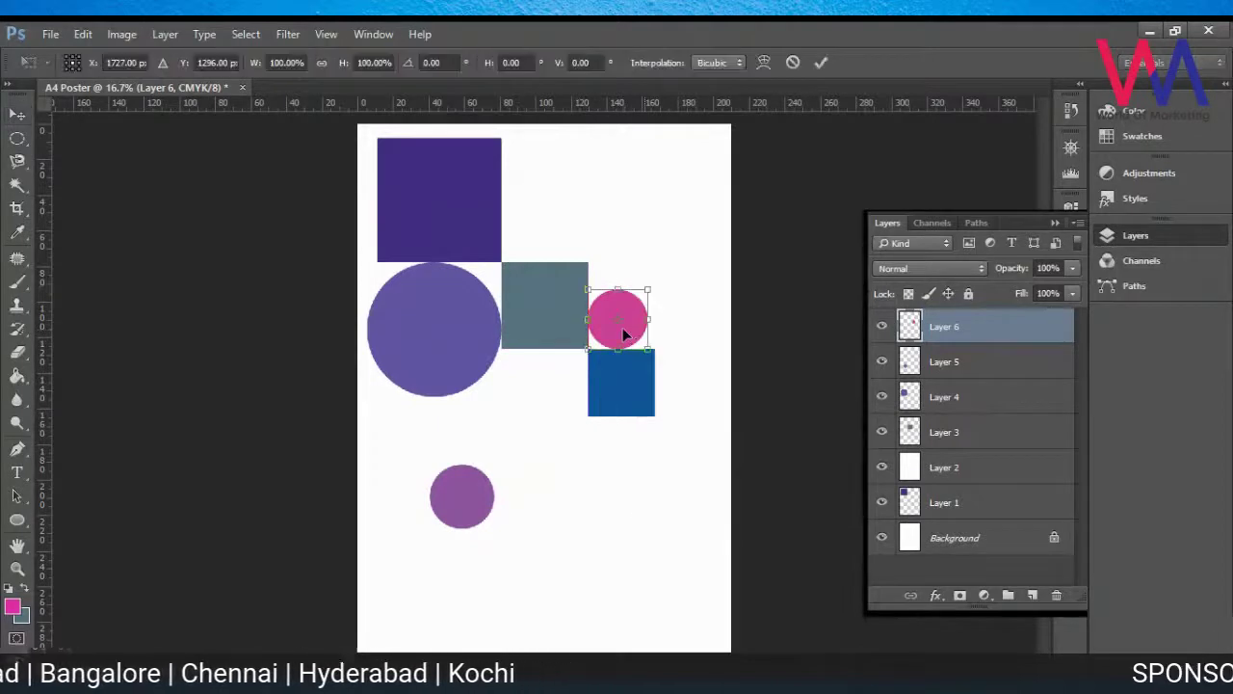
{"action": "mouse_move", "coordinate": [648, 289]}
{"action": "left_mouse_down"}
{"action": "mouse_move", "coordinate": [658, 266]}
{"action": "mouse_move", "coordinate": [655, 281]}
{"action": "left_mouse_up"}
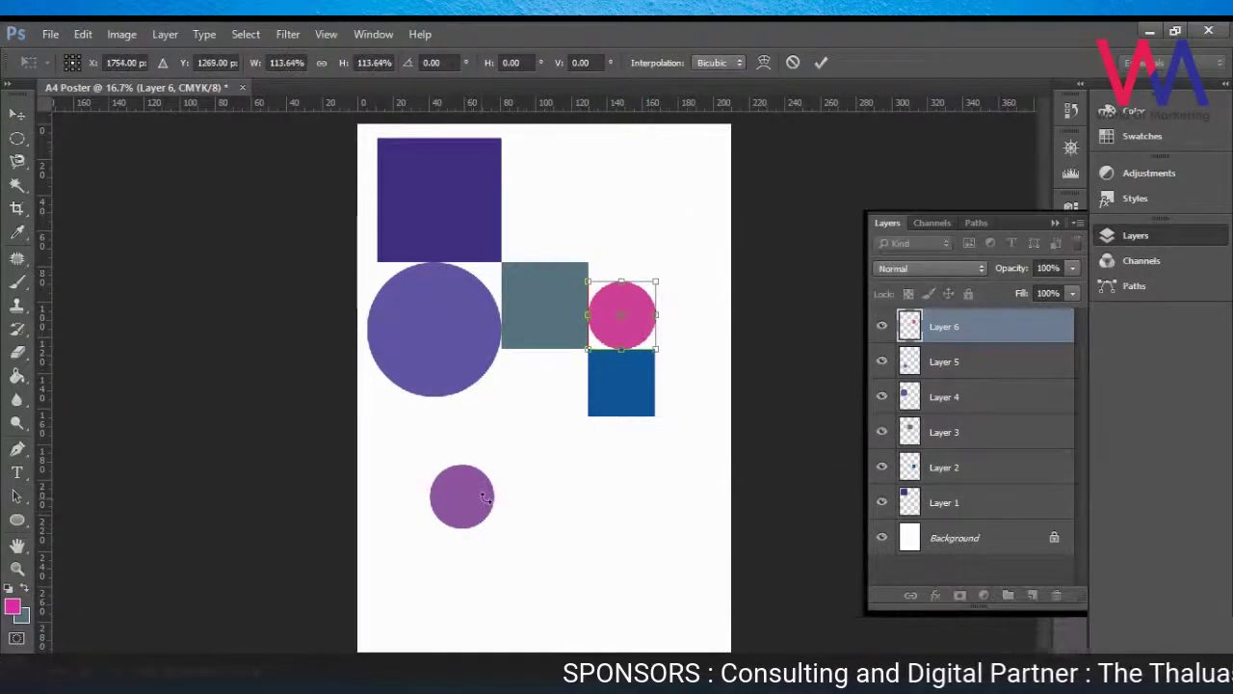
{"action": "double_click", "coordinate": [641, 323]}
Step: Move Layer 5's purple circle into the corner above the teal square, and scale it proportionally to 57.75%
{"action": "right_click", "coordinate": [457, 493]}
{"action": "left_click", "coordinate": [481, 508]}
{"action": "left_click_drag", "start_coordinate": [481, 510], "coordinate": [555, 245]}
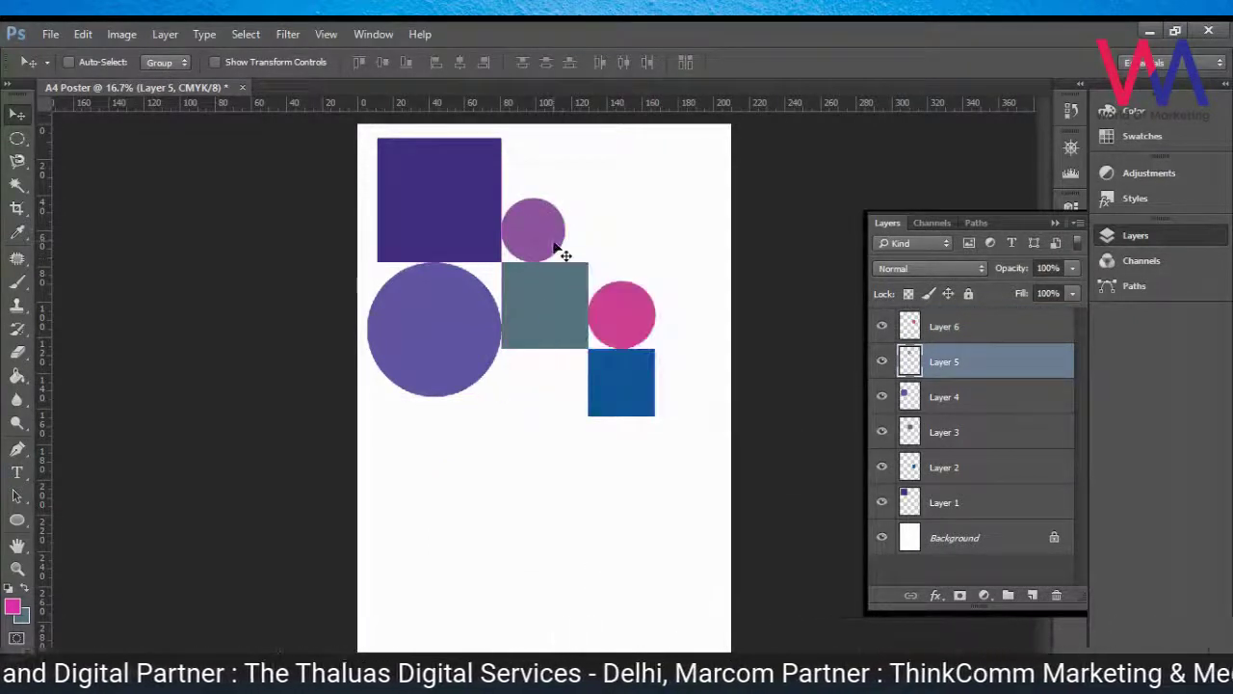
{"action": "key", "text": "ctrl+t"}
{"action": "left_click_drag", "start_coordinate": [568, 197], "coordinate": [541, 224]}
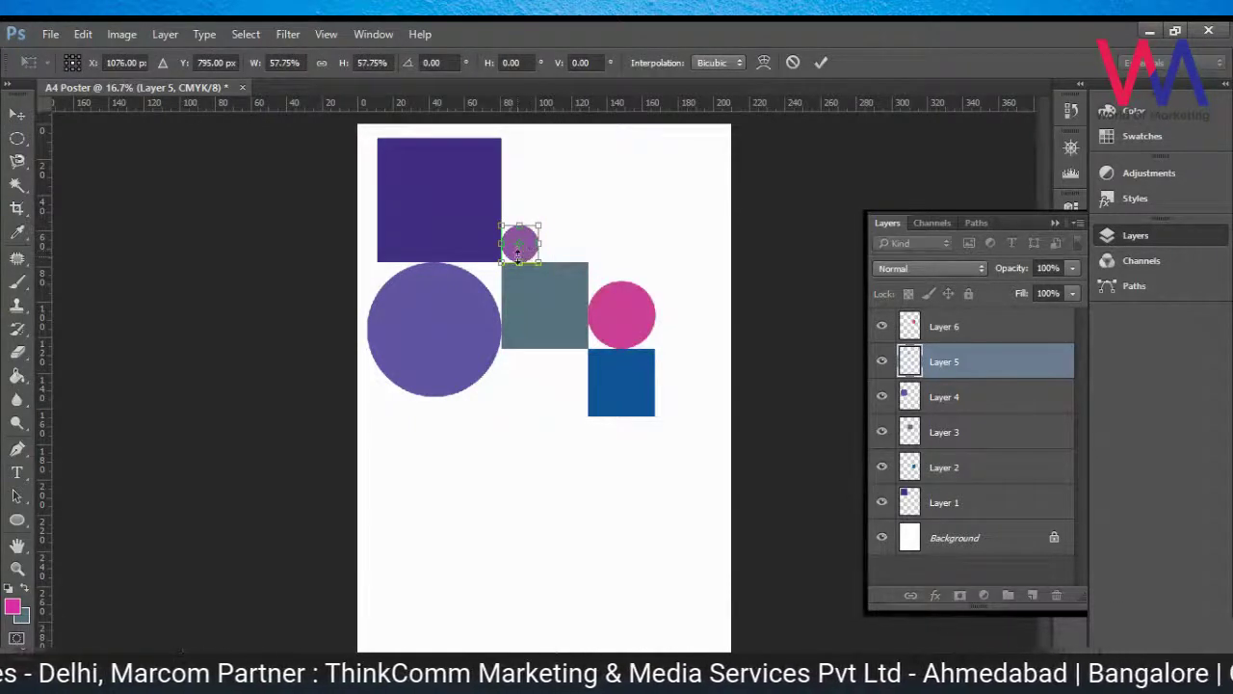
{"action": "key", "text": "Return"}
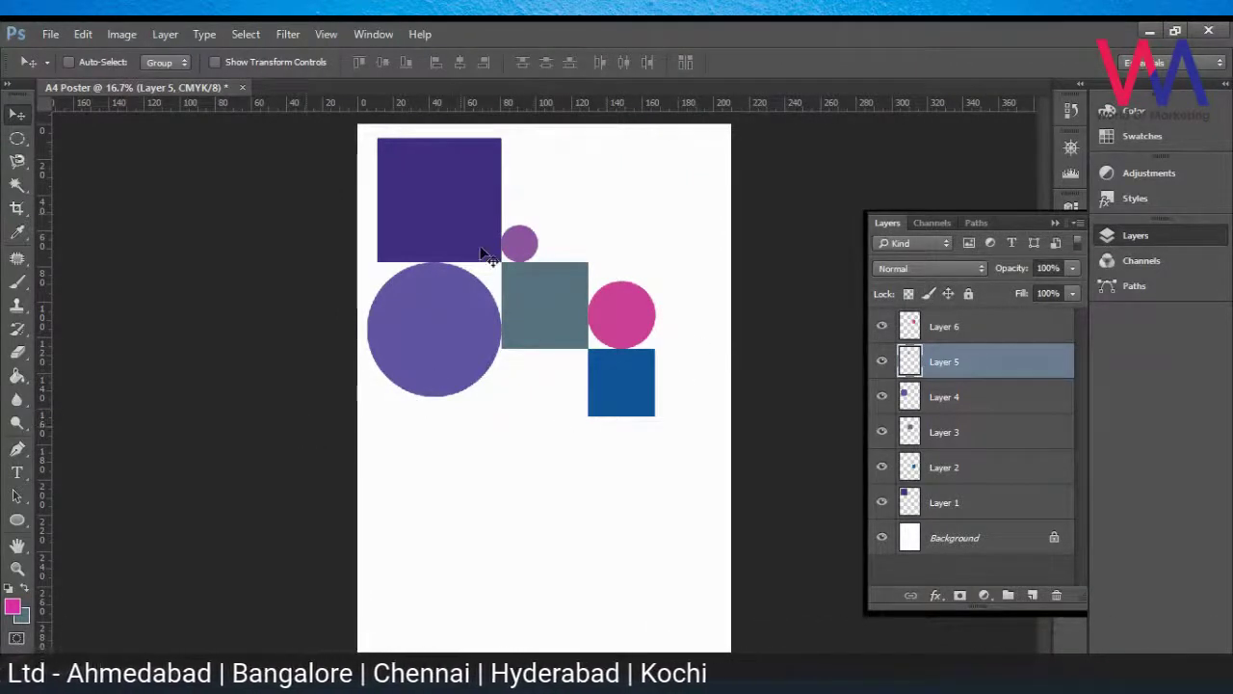
Step: Try shrinking Layer 1's dark purple square with Free Transform, scaling it proportionally to 31.87%, and undo the resize
{"action": "right_click", "coordinate": [465, 212]}
{"action": "left_click", "coordinate": [480, 216]}
{"action": "key", "text": "ctrl+t"}
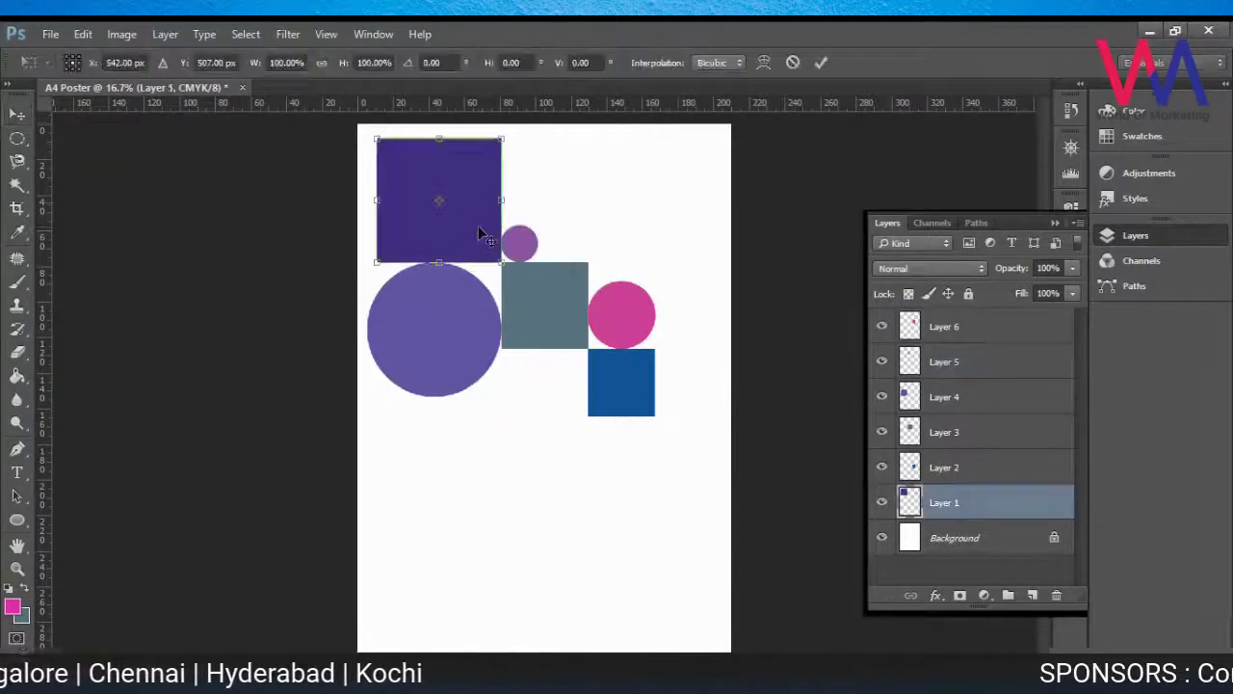
{"action": "left_click_drag", "start_coordinate": [439, 138], "coordinate": [458, 213]}
{"action": "key", "text": "Return"}
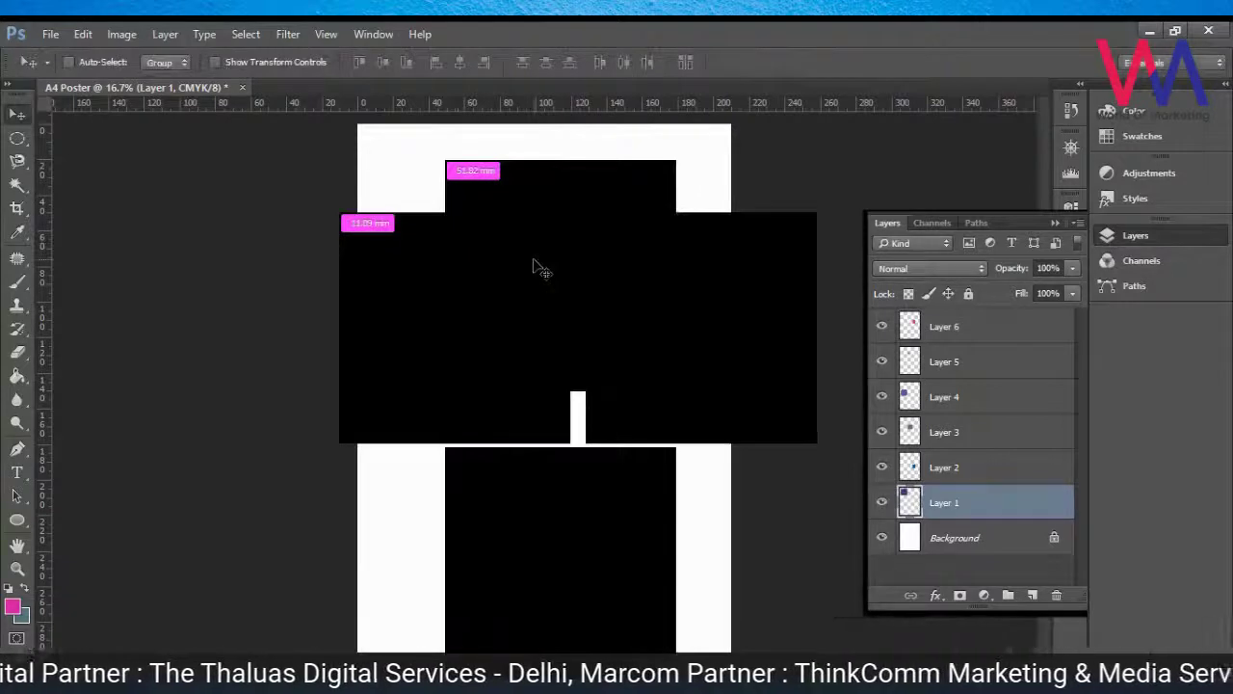
{"action": "key", "text": "ctrl+t"}
{"action": "left_click_drag", "start_coordinate": [368, 128], "coordinate": [429, 242]}
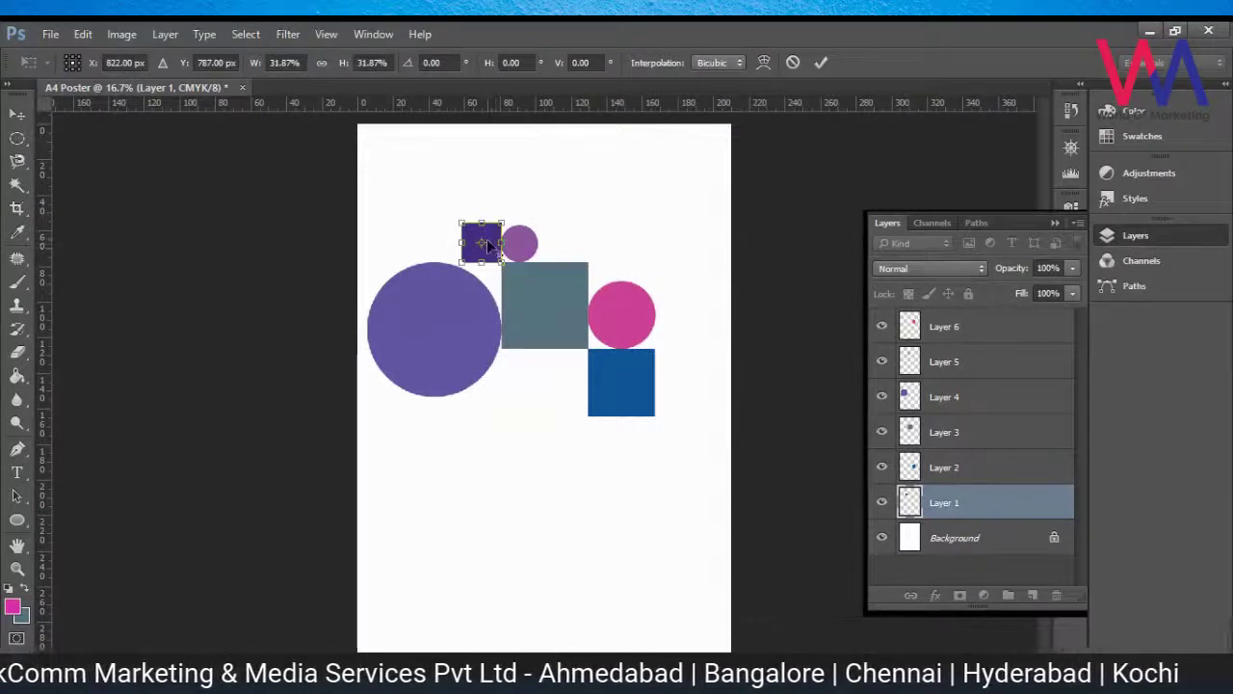
{"action": "key", "text": "Return"}
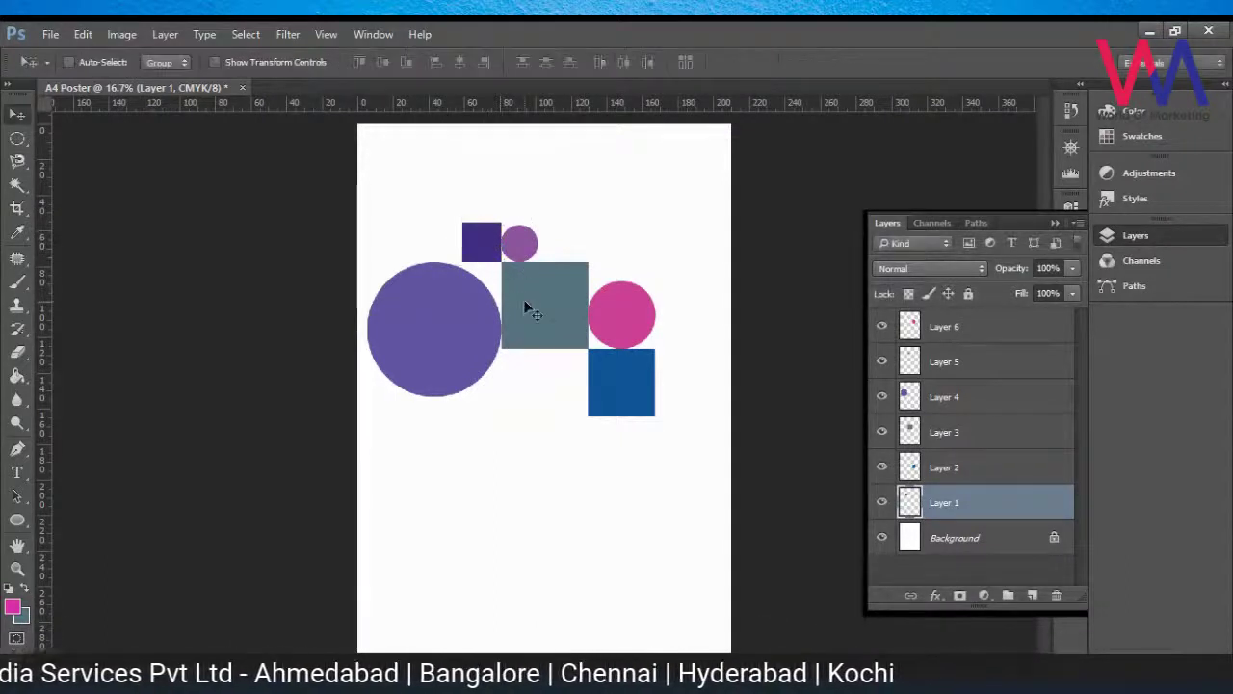
{"action": "key", "text": "ctrl+z"}
Step: Try scaling the dark purple square proportionally to 42.34% from its top-left corner, and undo the change
{"action": "key", "text": "ctrl+t"}
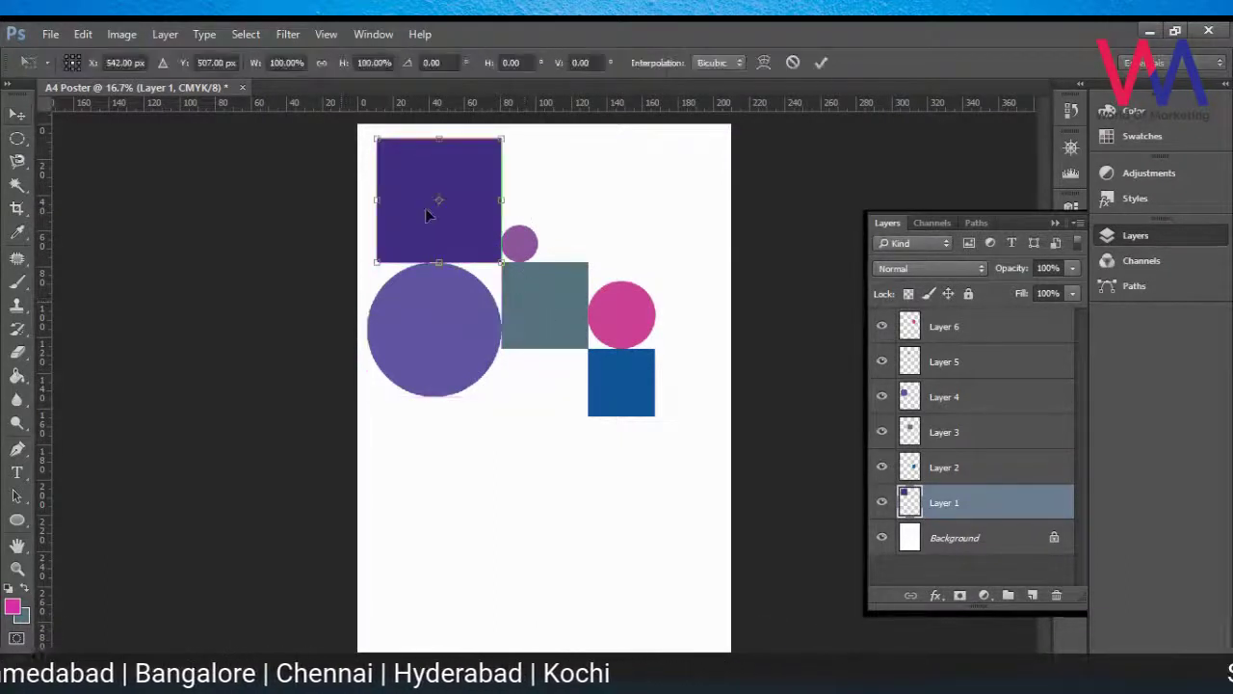
{"action": "left_click_drag", "start_coordinate": [377, 137], "coordinate": [432, 229]}
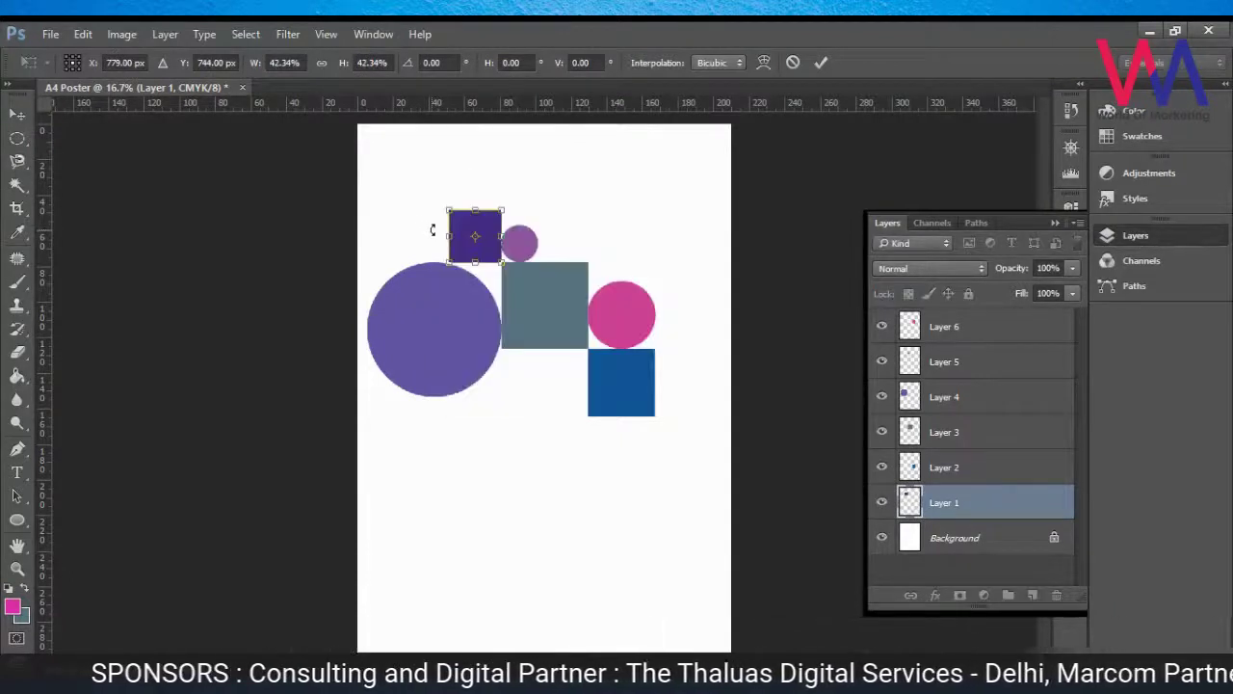
{"action": "key", "text": "Return"}
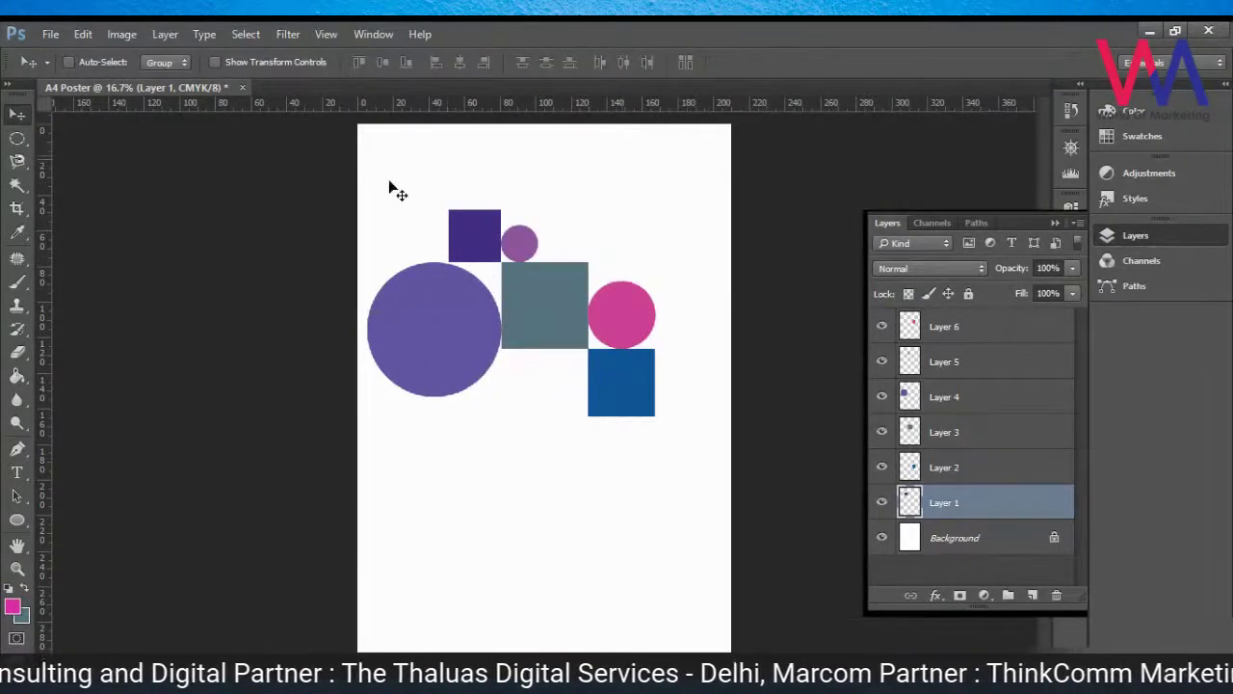
{"action": "key", "text": "ctrl+z"}
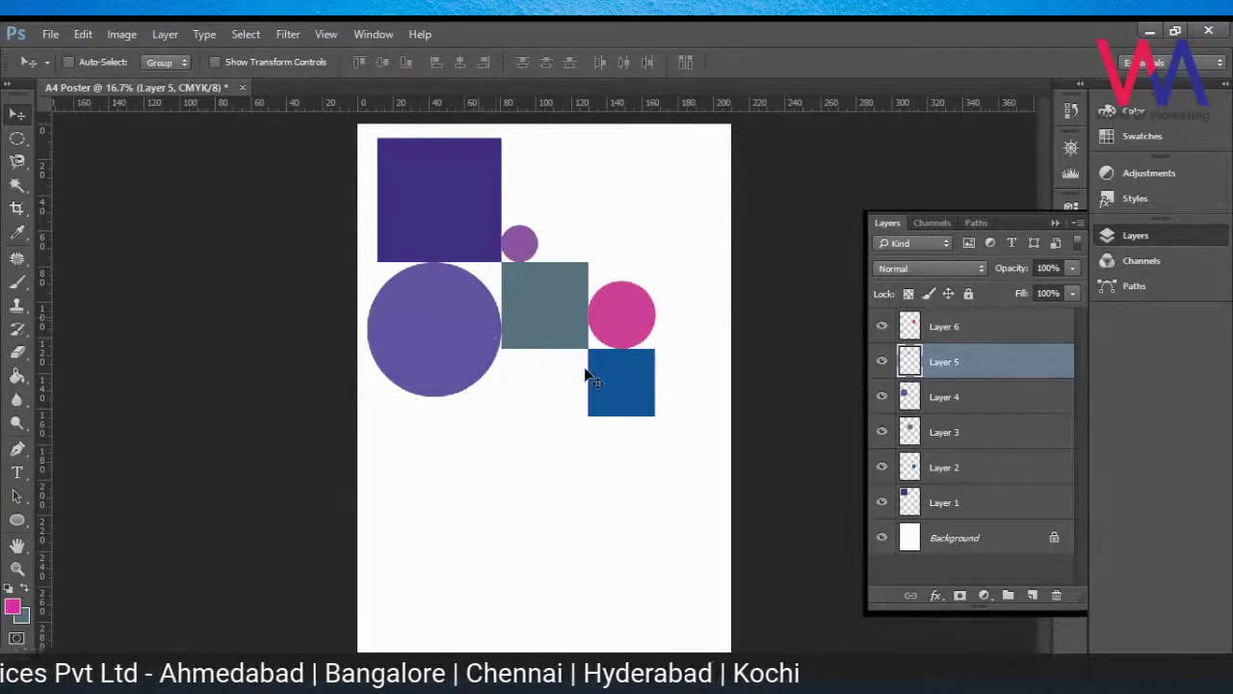
Step: Move Layer 4's violet circle down to the lower left of the page and Layer 3's teal square to the lower right
{"action": "left_click", "coordinate": [467, 333], "text": "ctrl"}
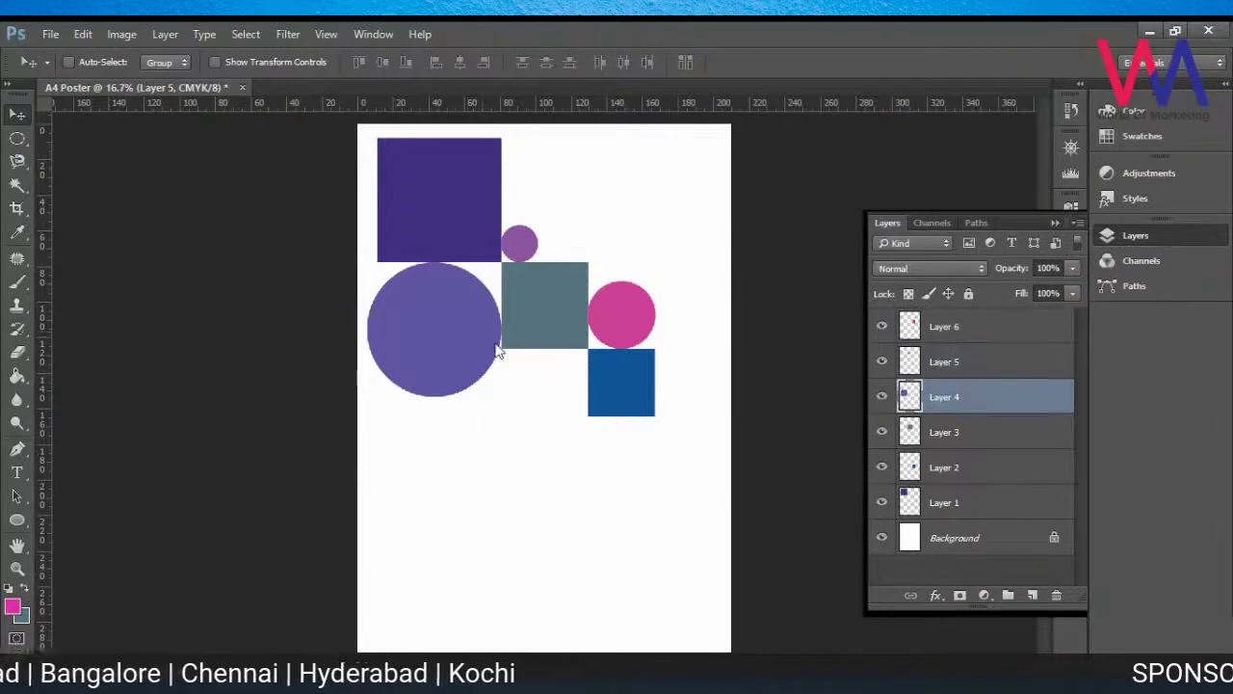
{"action": "left_click_drag", "start_coordinate": [489, 377], "coordinate": [501, 540]}
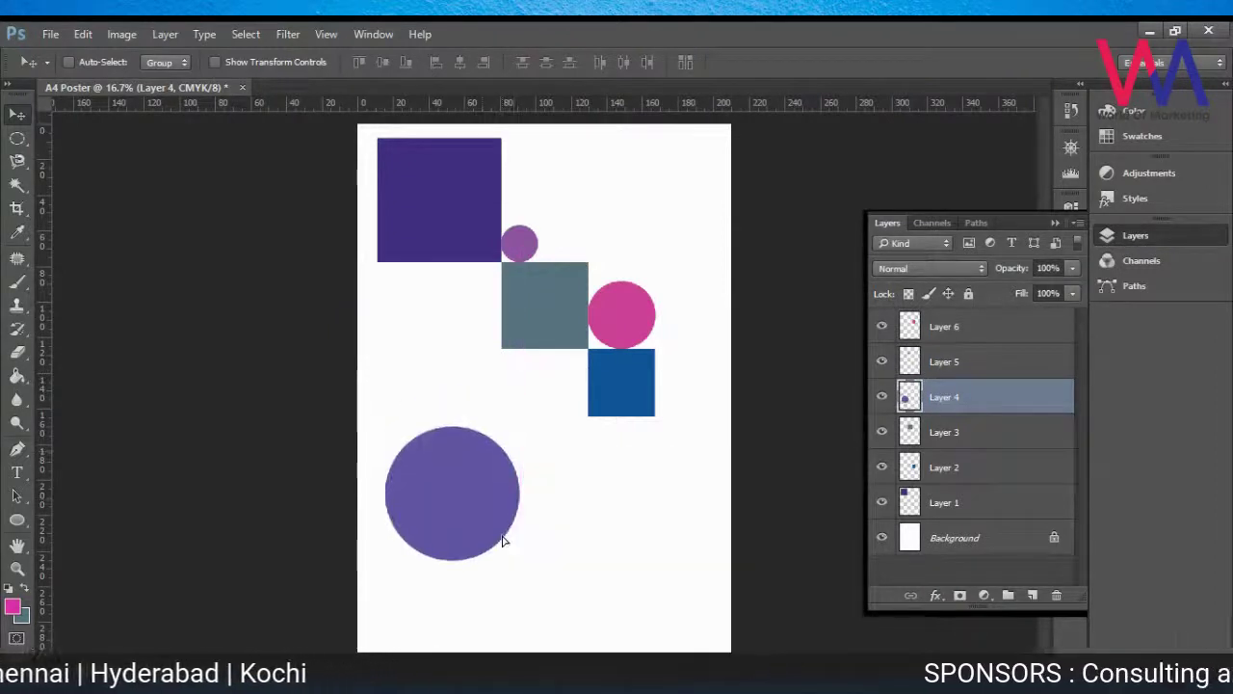
{"action": "left_click", "coordinate": [563, 312], "text": "ctrl"}
{"action": "left_click_drag", "start_coordinate": [556, 335], "coordinate": [611, 536]}
Step: Select Layer 2 from the canvas and move its blue square leftward, between the violet circle and the pink circle
{"action": "right_click", "coordinate": [620, 403]}
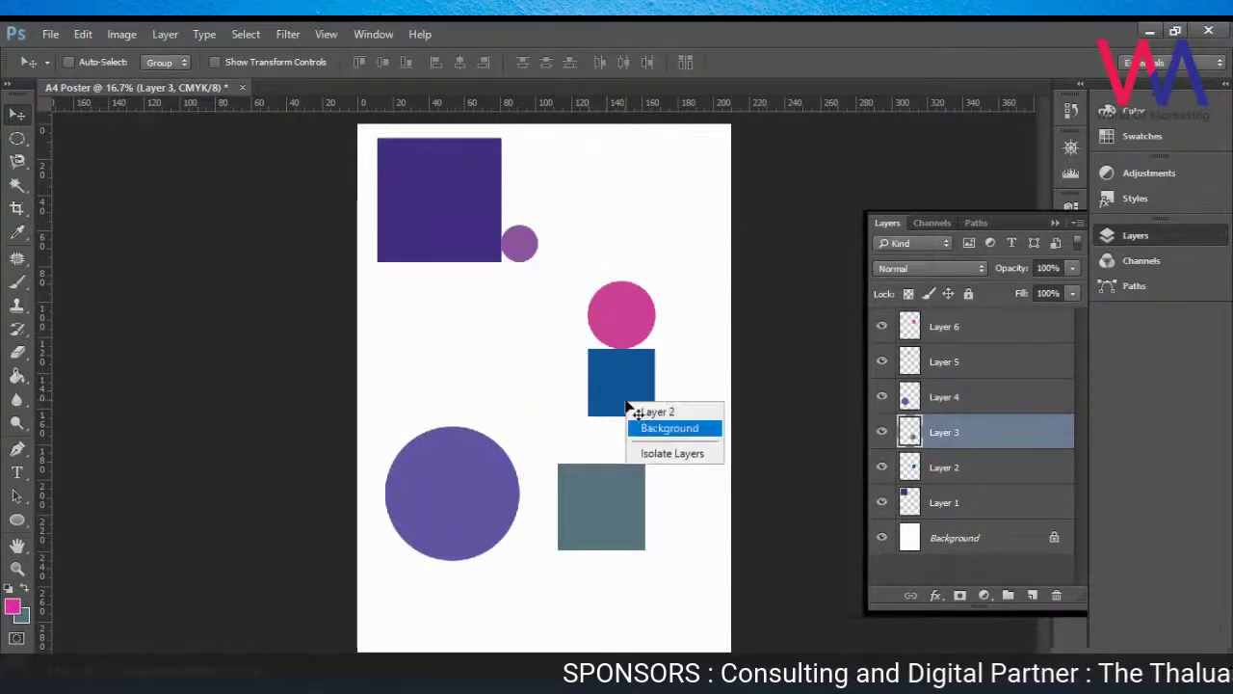
{"action": "left_click", "coordinate": [655, 430]}
{"action": "right_click", "coordinate": [629, 387]}
{"action": "left_click", "coordinate": [648, 409]}
{"action": "right_click", "coordinate": [647, 402]}
{"action": "left_click", "coordinate": [665, 409]}
{"action": "left_click_drag", "start_coordinate": [642, 414], "coordinate": [575, 424]}
Step: Move Layer 6's pink circle down beside the blue square, and set Layer 5's small circle above the blue square's right corner
{"action": "left_click", "coordinate": [623, 332], "text": "ctrl"}
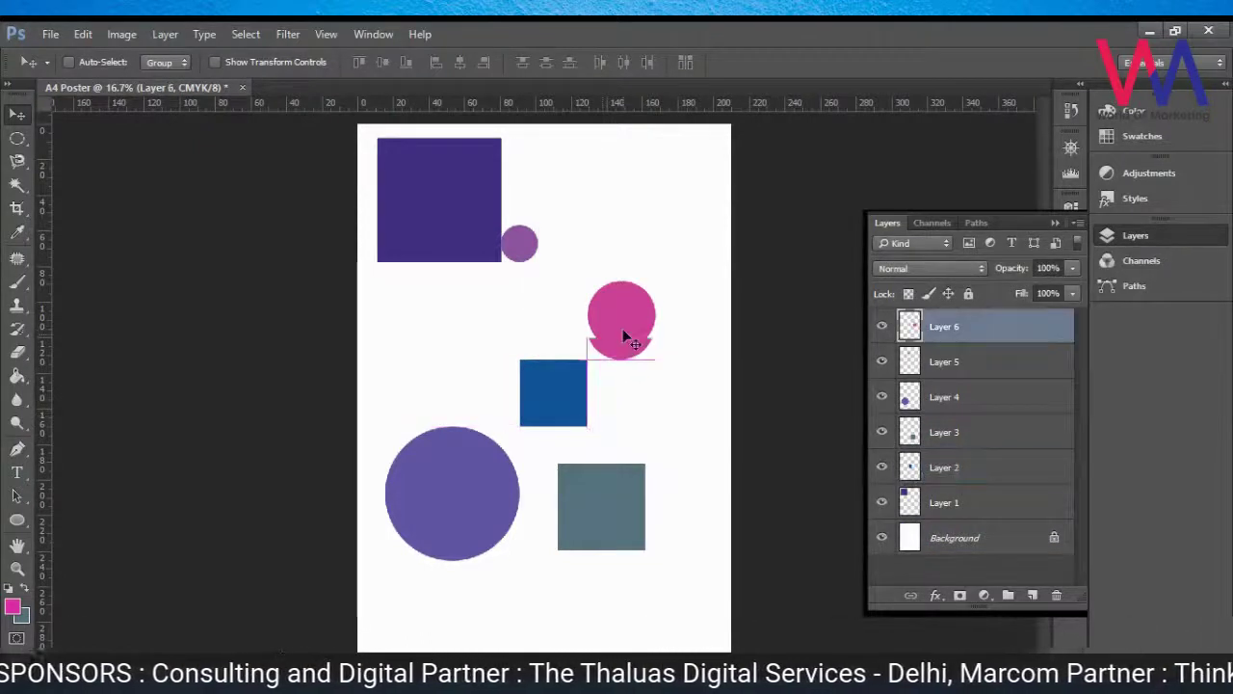
{"action": "left_click_drag", "start_coordinate": [623, 331], "coordinate": [635, 400]}
{"action": "left_click", "coordinate": [522, 259], "text": "ctrl"}
{"action": "left_click_drag", "start_coordinate": [536, 262], "coordinate": [589, 358]}
Step: Move Layer 1's dark purple square down onto the violet circle, and align Layer 2's blue square against its right edge
{"action": "right_click", "coordinate": [472, 207]}
{"action": "left_click", "coordinate": [487, 214]}
{"action": "left_click_drag", "start_coordinate": [488, 218], "coordinate": [478, 384]}
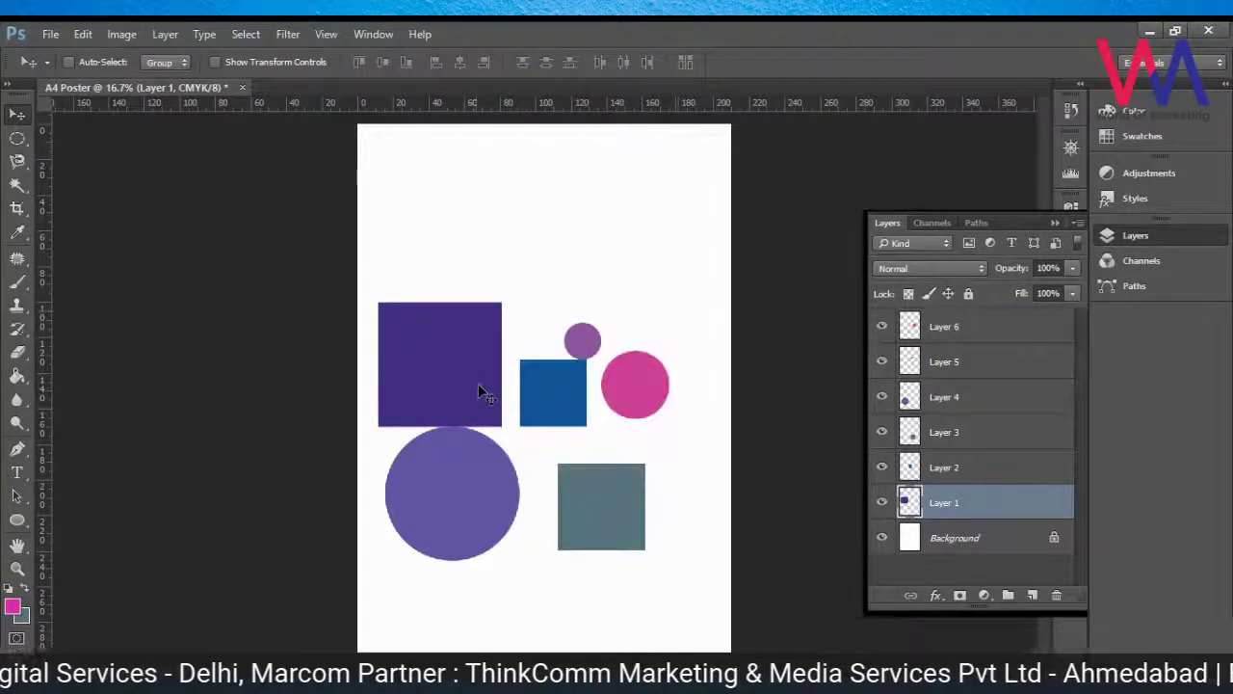
{"action": "left_click", "coordinate": [535, 380], "text": "ctrl"}
{"action": "left_click_drag", "start_coordinate": [566, 390], "coordinate": [546, 388]}
Step: Select Layer 5 from the canvas and nudge its small purple circle slightly down
{"action": "right_click", "coordinate": [593, 349]}
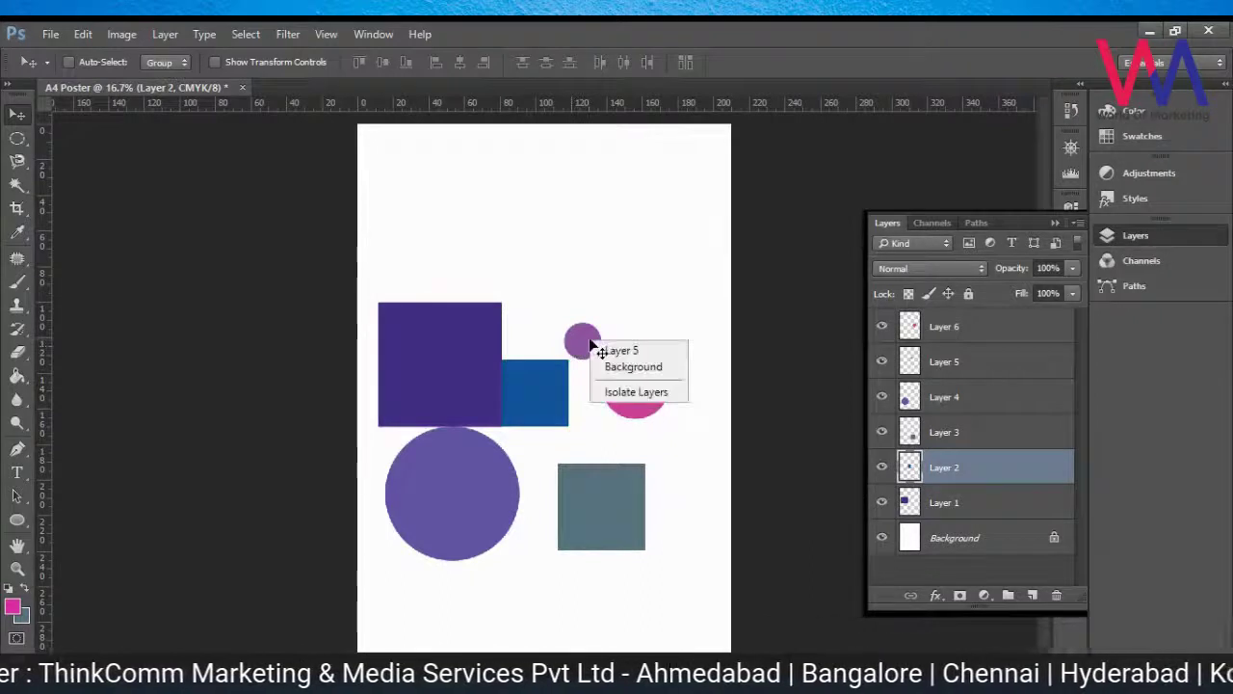
{"action": "left_click", "coordinate": [609, 349]}
{"action": "left_click_drag", "start_coordinate": [595, 351], "coordinate": [594, 357]}
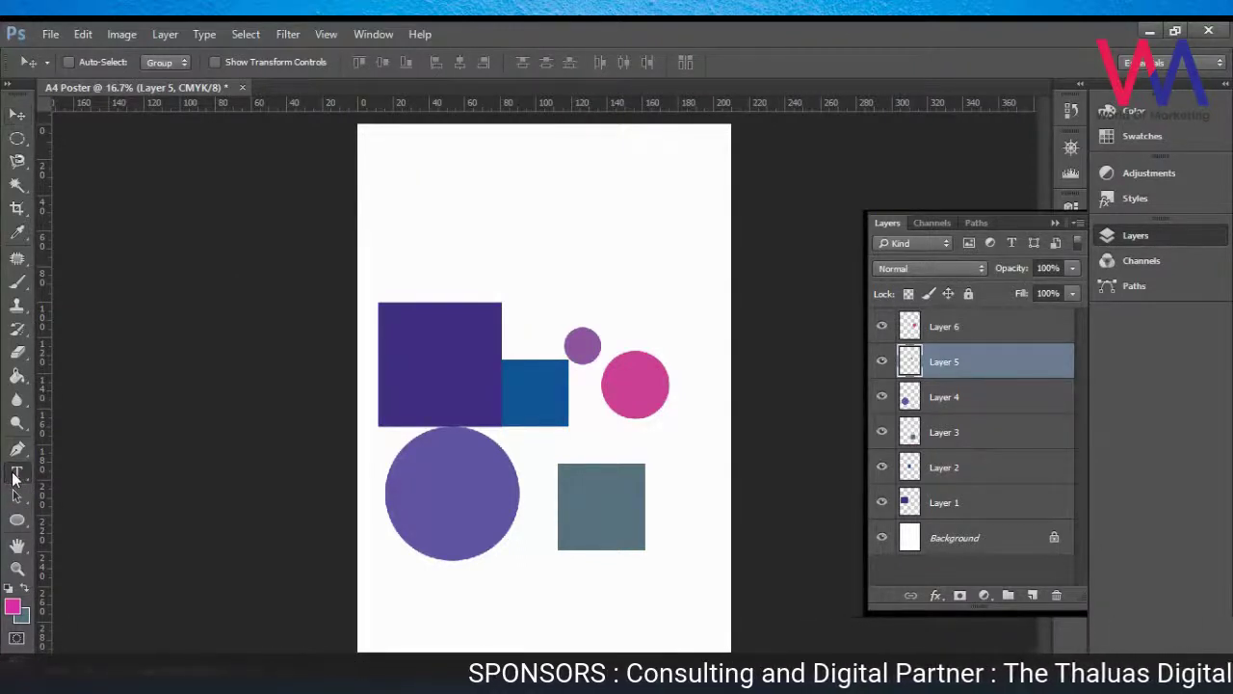
Step: Activate the Type tool briefly, return to the Move tool, and move Layer 1's dark purple square up the page
{"action": "left_click", "coordinate": [14, 474]}
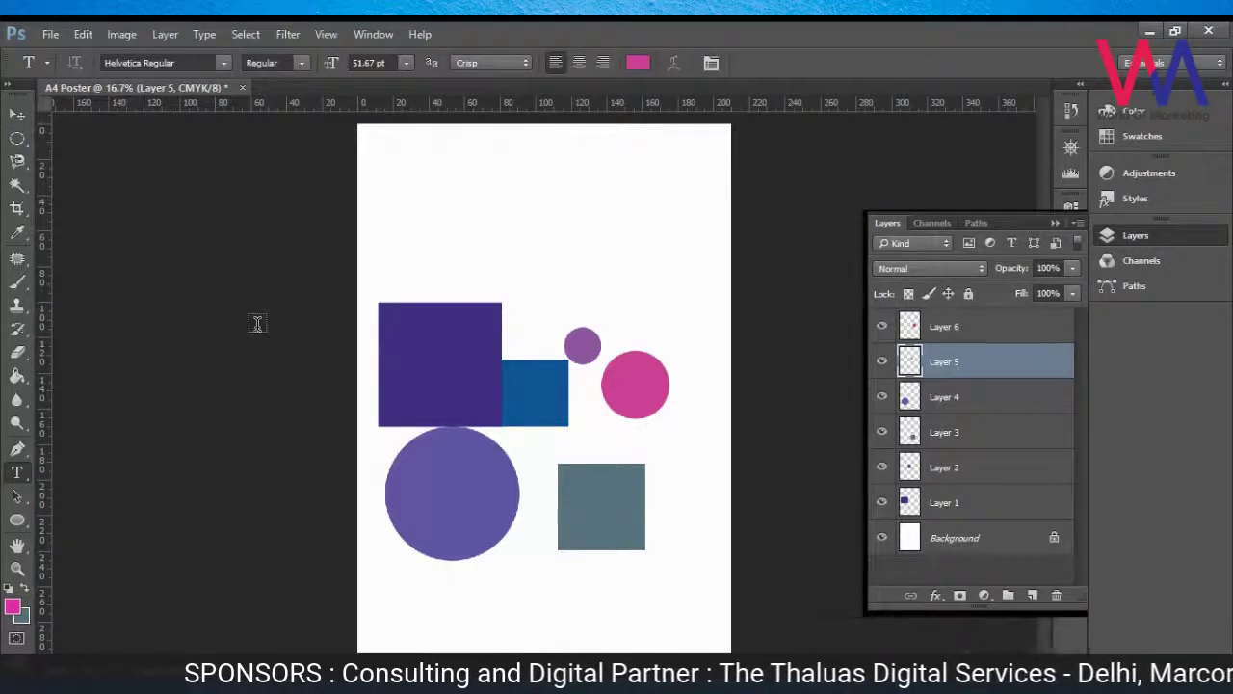
{"action": "left_click", "coordinate": [17, 114]}
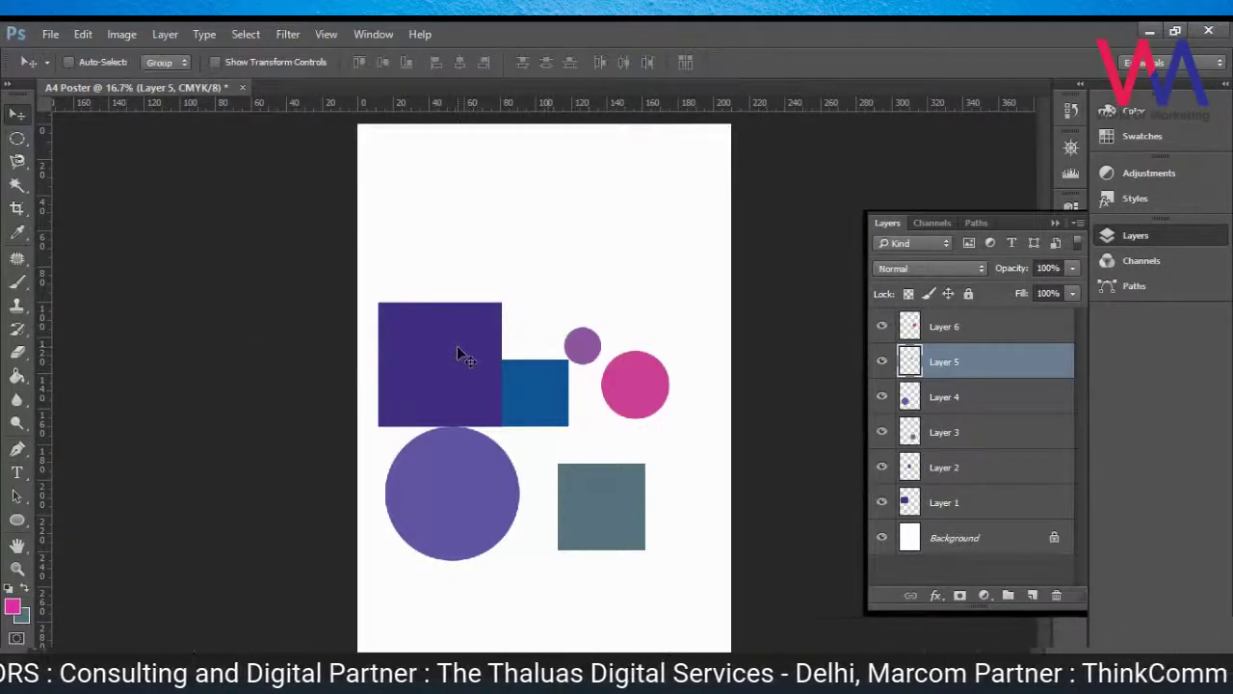
{"action": "right_click", "coordinate": [485, 349]}
{"action": "left_click", "coordinate": [501, 361]}
{"action": "left_click_drag", "start_coordinate": [489, 376], "coordinate": [490, 278]}
Step: Move Layer 2's blue square up below the dark purple square's right corner, and Layer 5's small circle down below the blue square
{"action": "right_click", "coordinate": [525, 395]}
{"action": "left_click", "coordinate": [549, 399]}
{"action": "right_click", "coordinate": [532, 379]}
{"action": "left_click", "coordinate": [551, 390]}
{"action": "left_click_drag", "start_coordinate": [551, 395], "coordinate": [581, 415]}
{"action": "right_click", "coordinate": [583, 346]}
{"action": "left_click", "coordinate": [606, 352]}
Step: Move Layer 3's teal square to the upper right of the blue square, and Layer 6's pink circle up beneath its right corner
{"action": "right_click", "coordinate": [582, 486]}
{"action": "left_click", "coordinate": [606, 498]}
{"action": "left_click_drag", "start_coordinate": [606, 499], "coordinate": [604, 246]}
{"action": "right_click", "coordinate": [640, 366]}
{"action": "left_click", "coordinate": [665, 377]}
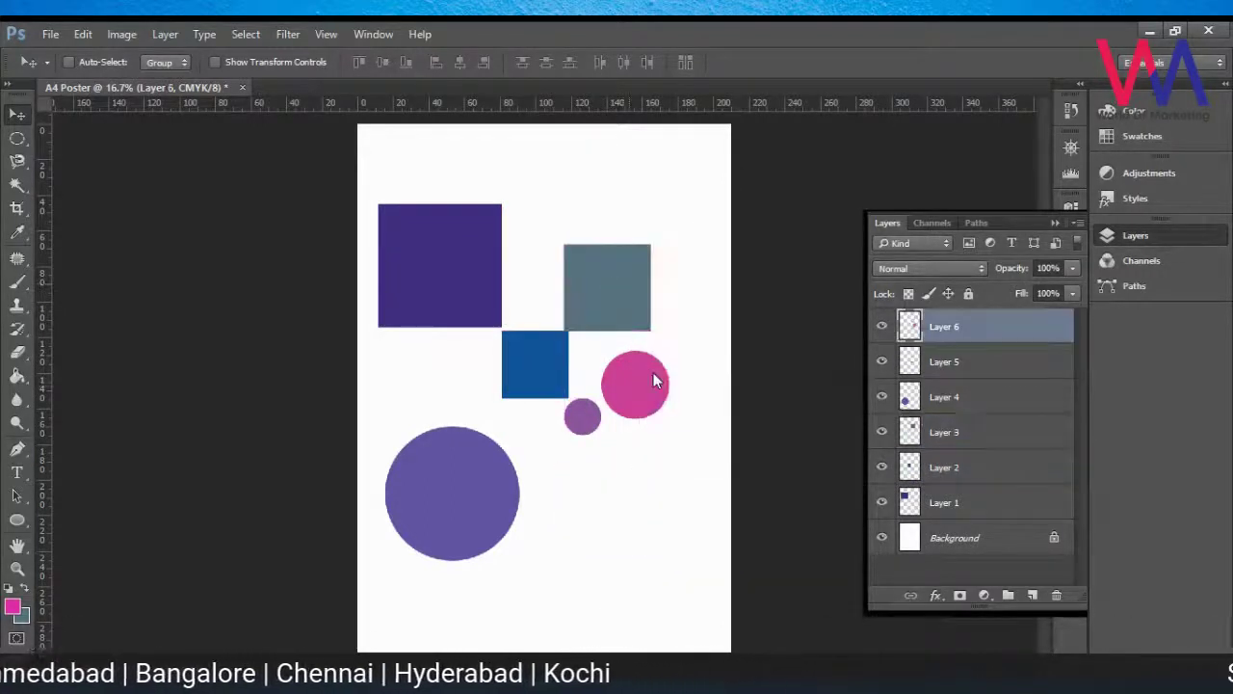
{"action": "left_click_drag", "start_coordinate": [653, 376], "coordinate": [670, 357]}
Step: Move Layer 4's violet circle up near the blue square's lower left corner, and make Layer 1 the active layer
{"action": "right_click", "coordinate": [448, 466]}
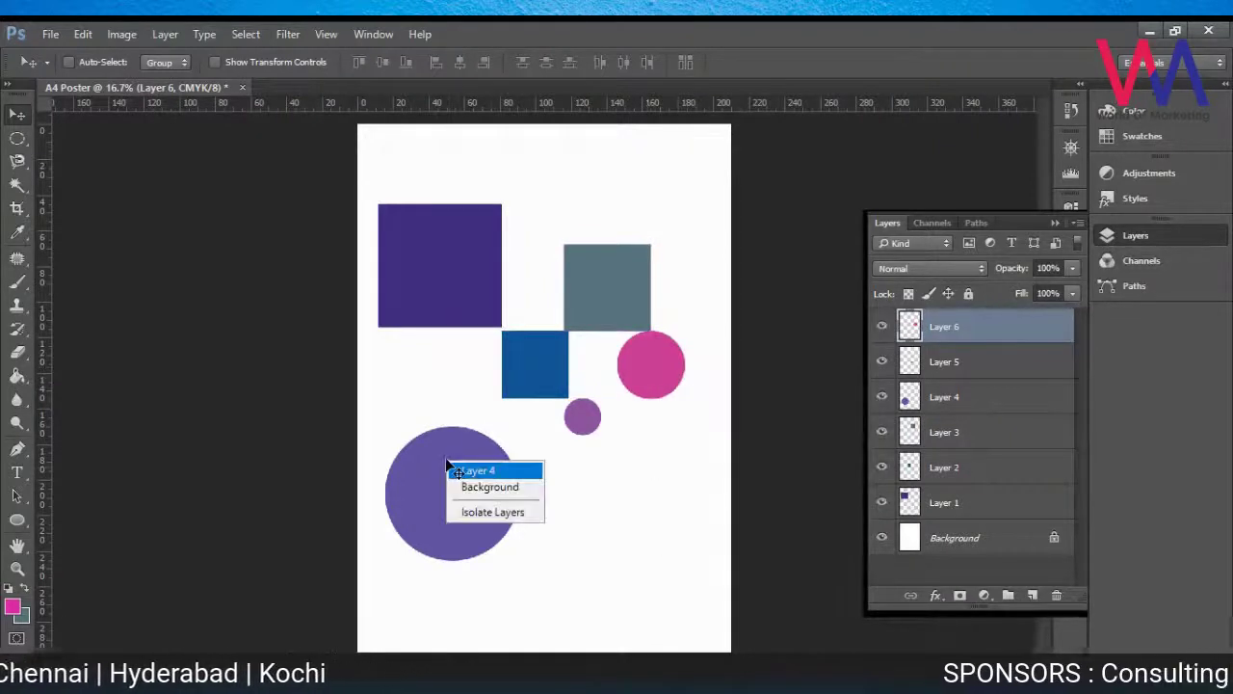
{"action": "left_click", "coordinate": [453, 471]}
{"action": "left_click_drag", "start_coordinate": [495, 473], "coordinate": [495, 418]}
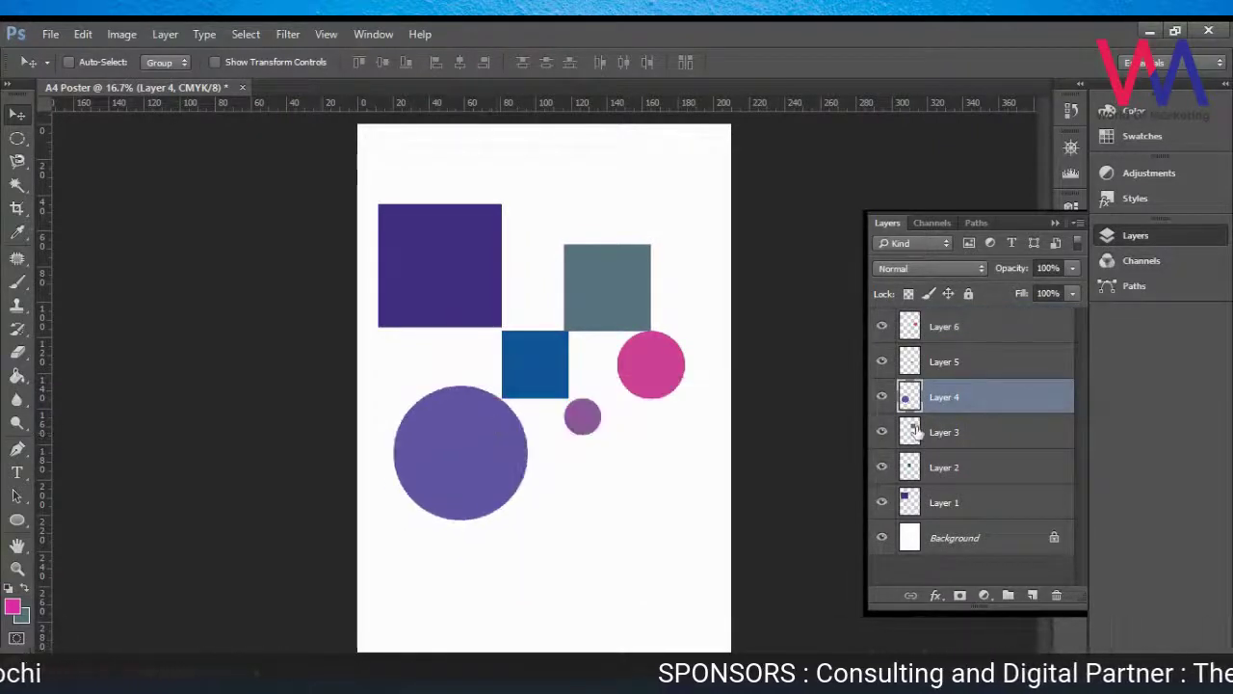
{"action": "left_click", "coordinate": [968, 506]}
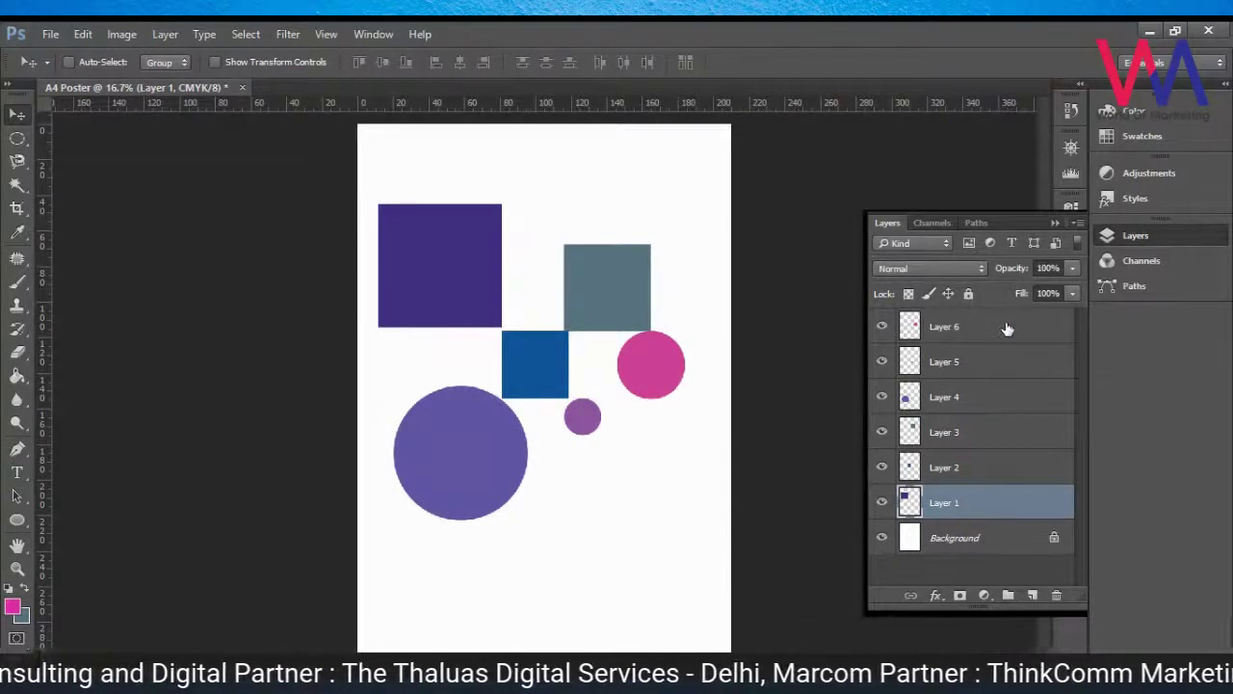
Step: Move Layer 4's violet circle up over the dark purple square's lower right corner, and practise switching between Layer 1 and Layer 4 from the canvas
{"action": "left_click_drag", "start_coordinate": [488, 498], "coordinate": [516, 334]}
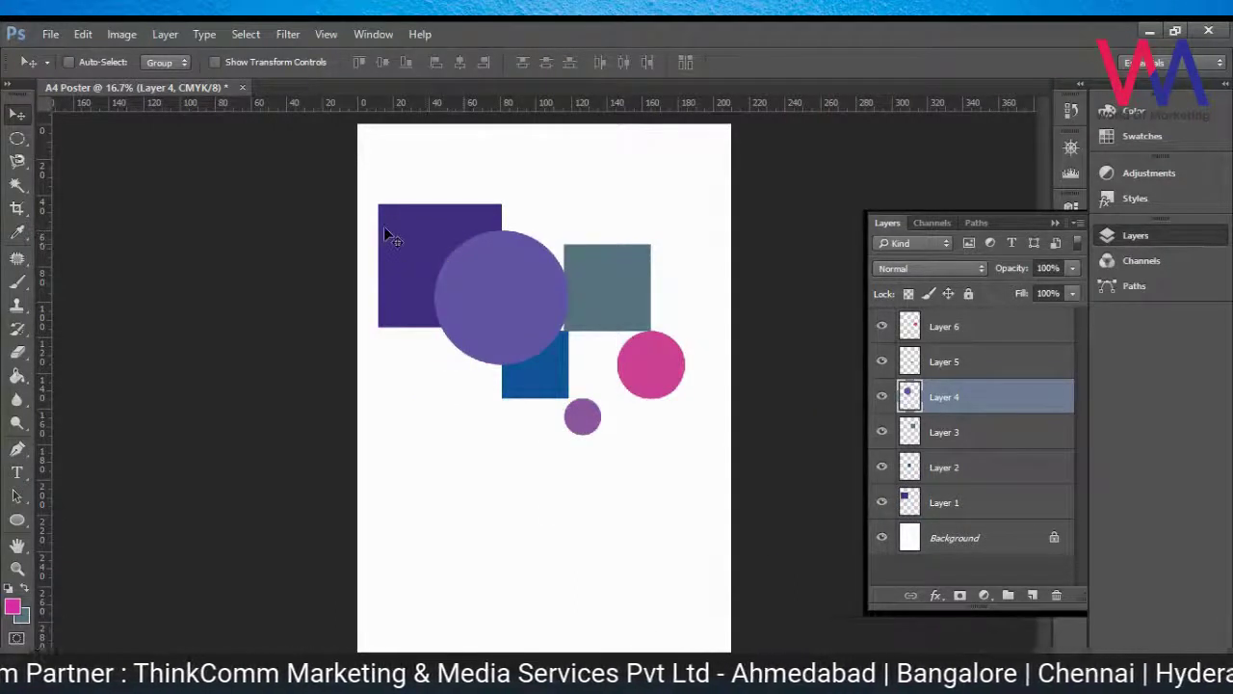
{"action": "right_click", "coordinate": [425, 256]}
{"action": "left_click", "coordinate": [435, 260]}
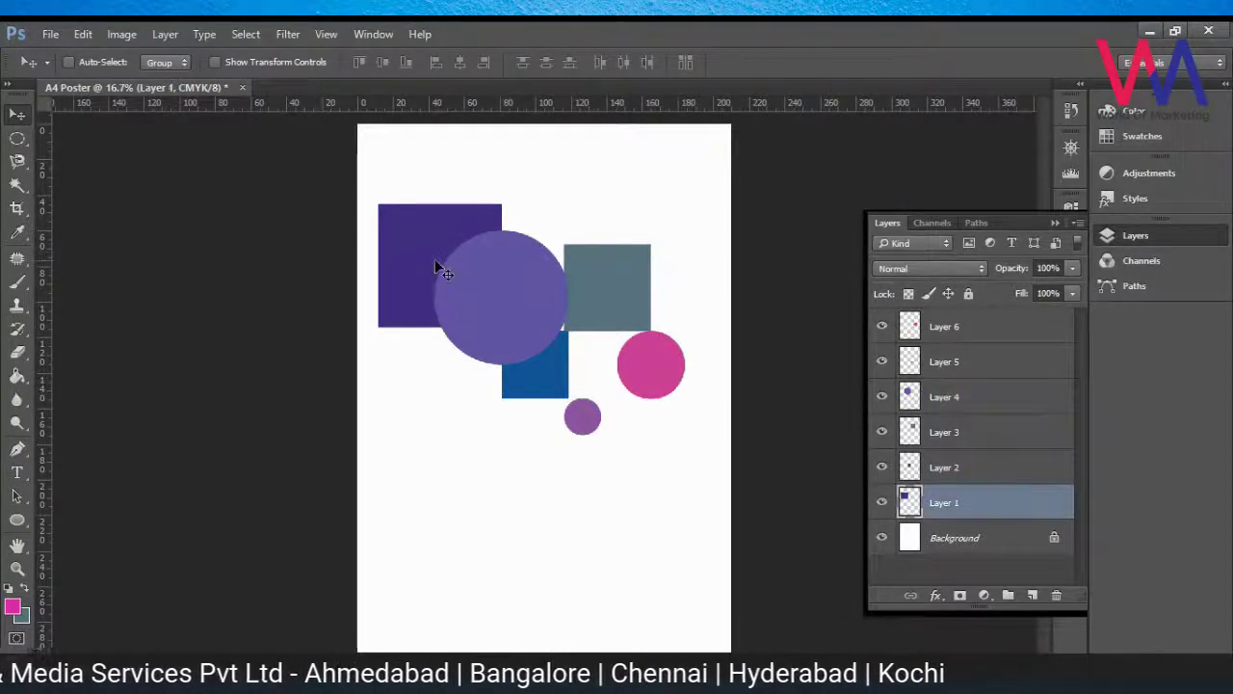
{"action": "right_click", "coordinate": [491, 276]}
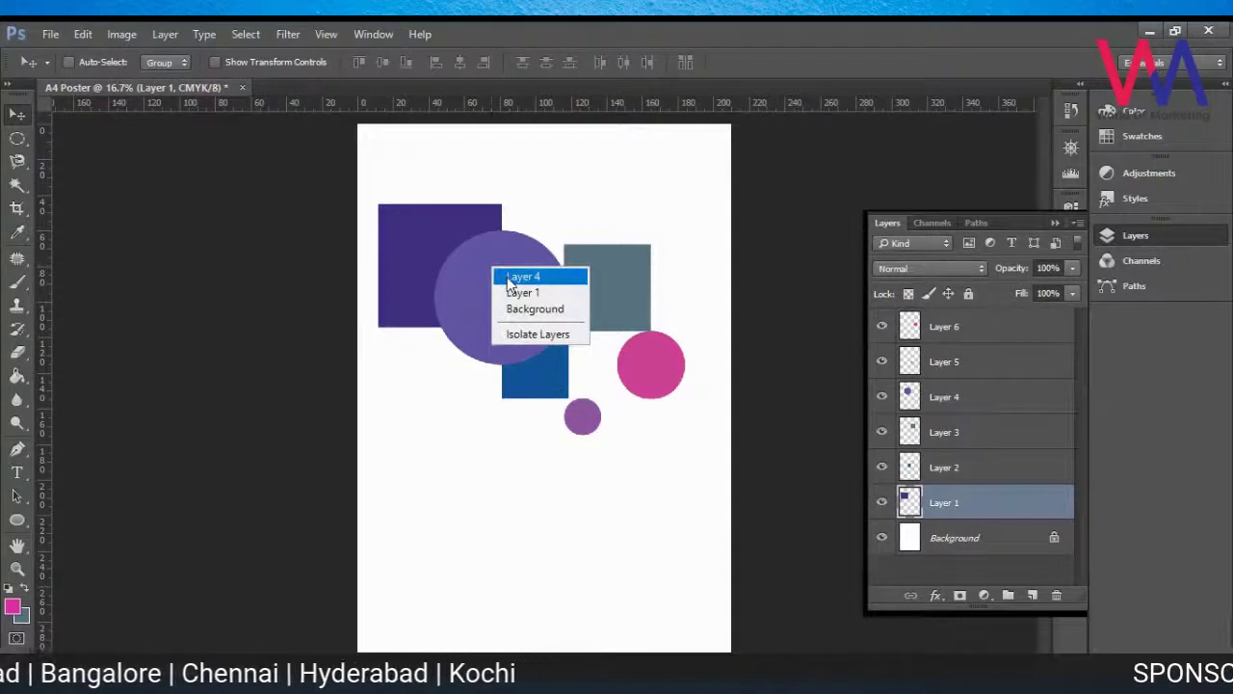
{"action": "left_click", "coordinate": [509, 280]}
{"action": "right_click", "coordinate": [435, 249]}
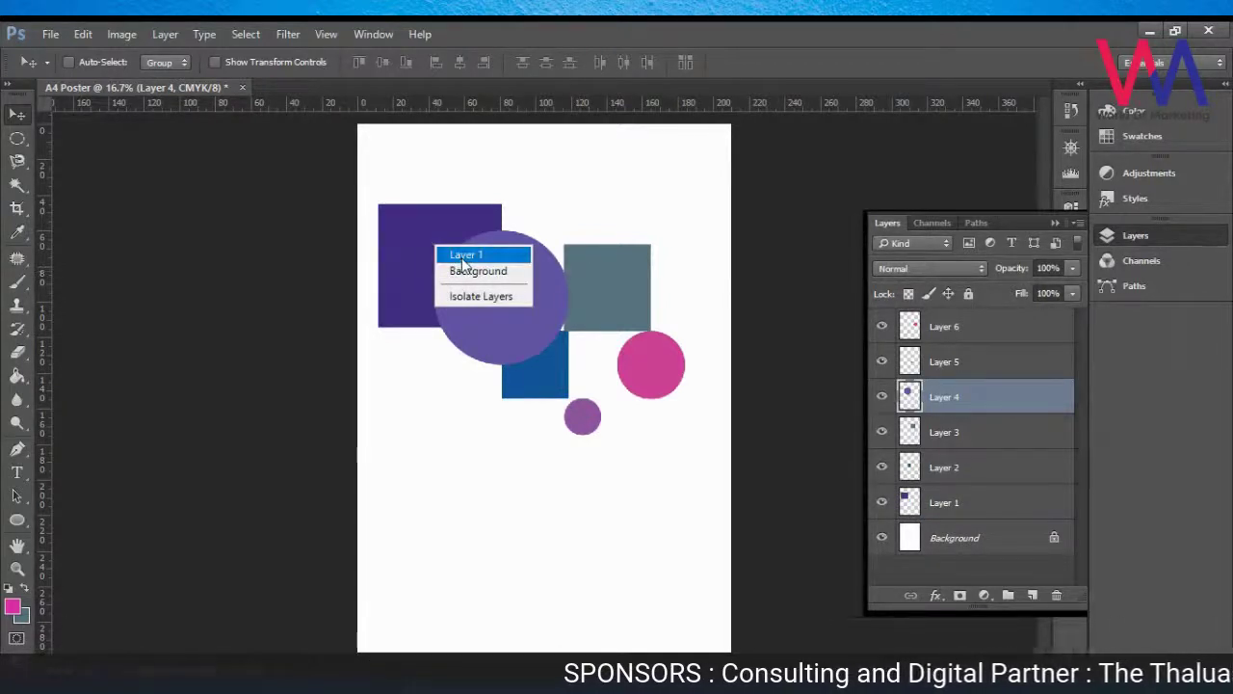
{"action": "key", "text": "Escape"}
{"action": "right_click", "coordinate": [446, 269]}
{"action": "left_click", "coordinate": [457, 256]}
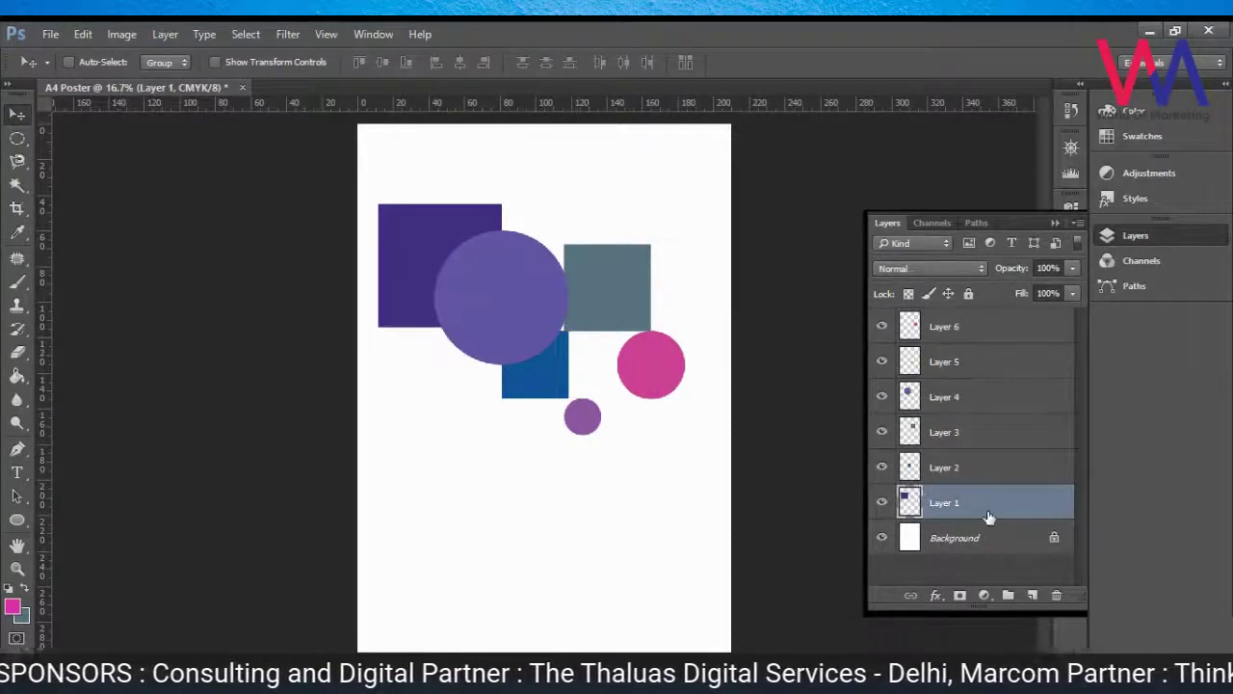
Step: Try stacking Layer 1 directly above Layer 4, and Layer 4 directly above the Background, reverting each reorder
{"action": "left_click_drag", "start_coordinate": [983, 511], "coordinate": [992, 385]}
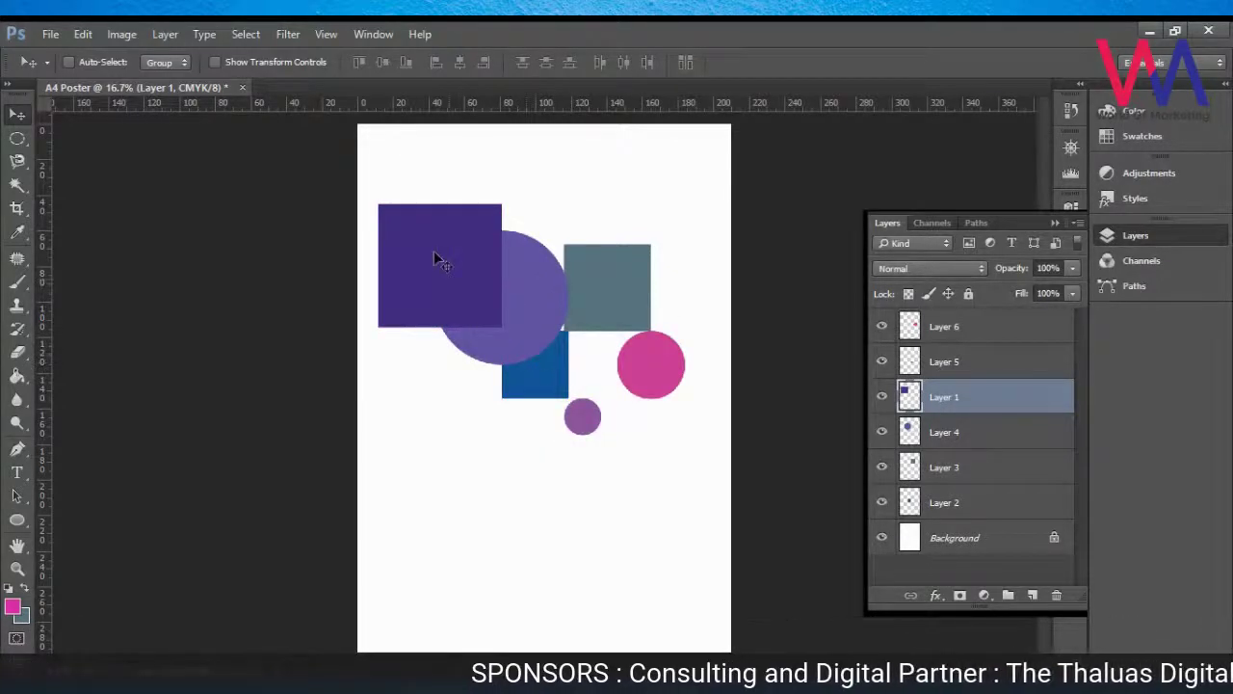
{"action": "key", "text": "ctrl+shift+bracketleft"}
{"action": "left_click", "coordinate": [501, 295], "text": "ctrl"}
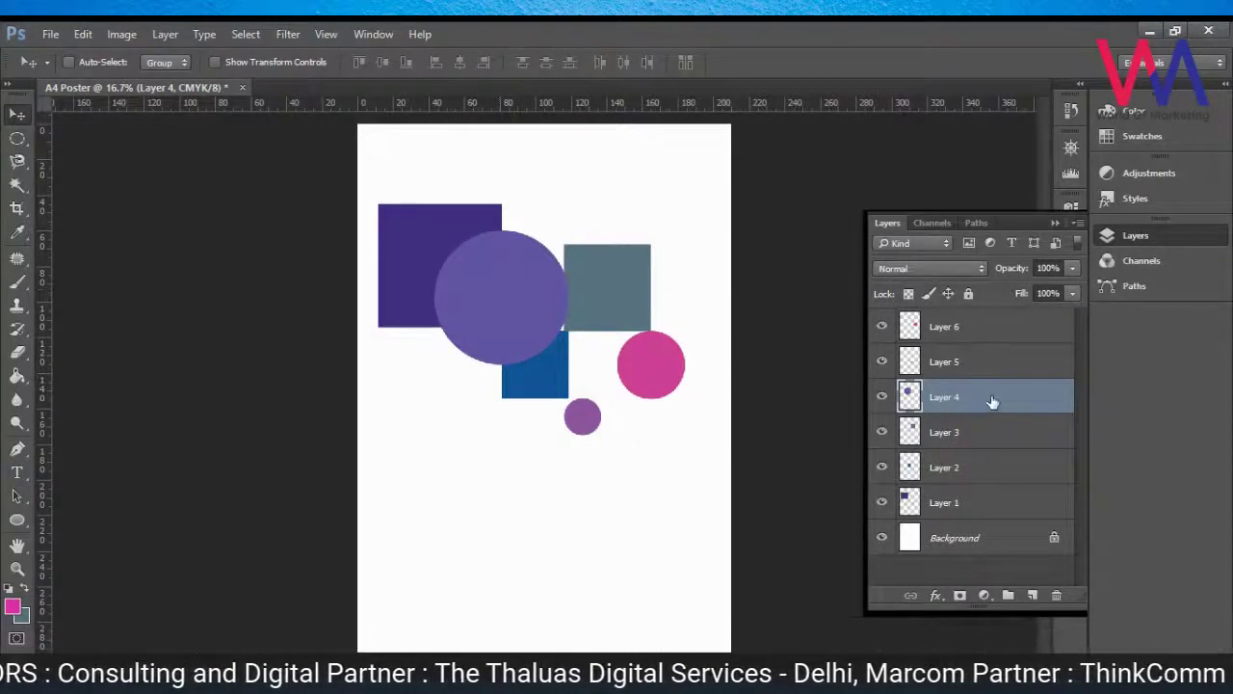
{"action": "left_click_drag", "start_coordinate": [992, 402], "coordinate": [992, 523]}
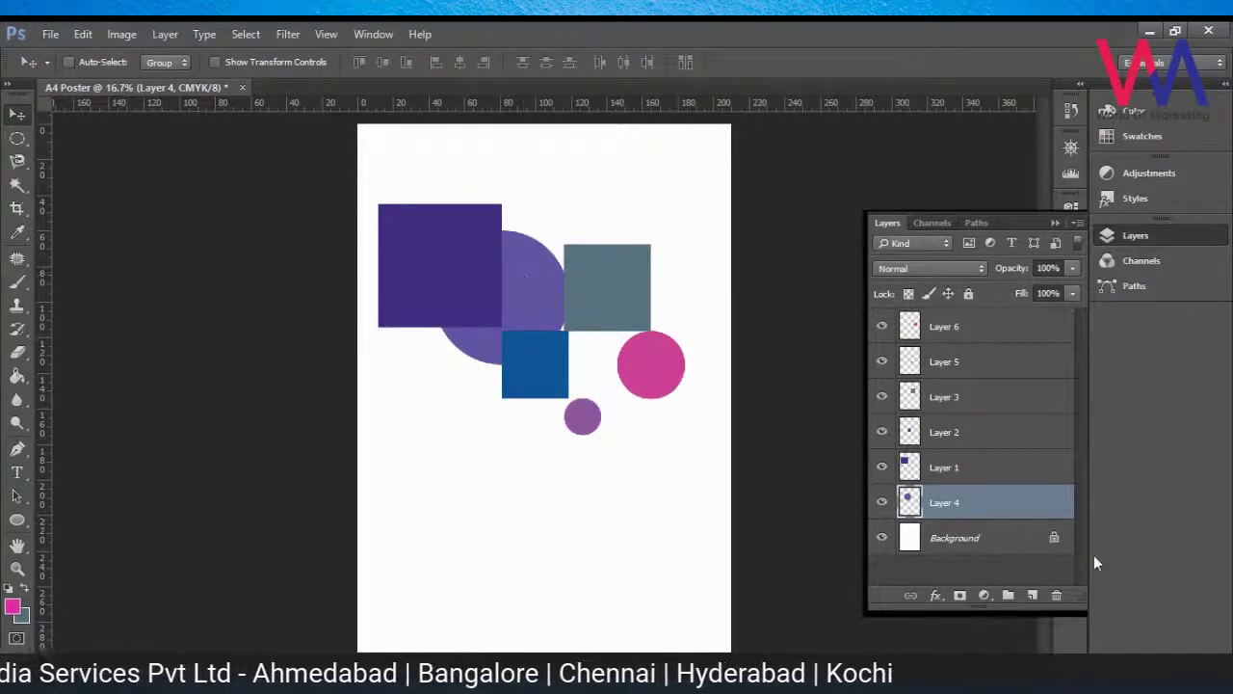
{"action": "key", "text": "ctrl+z"}
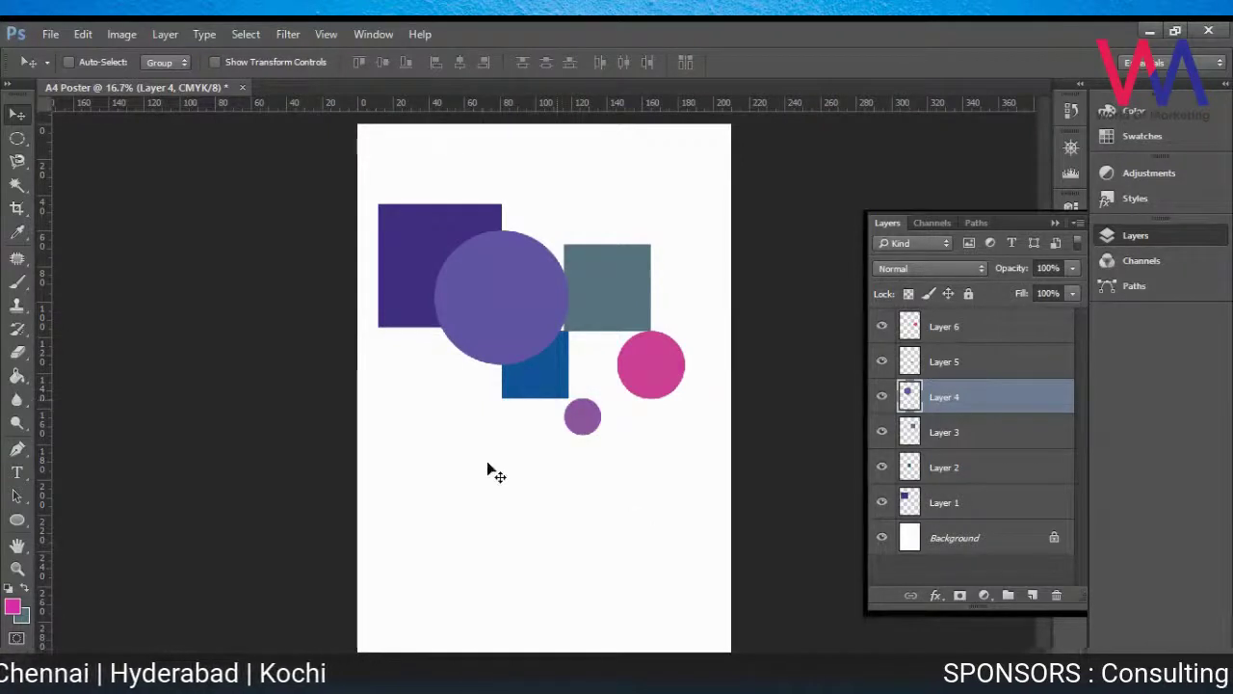
Step: Move Layer 4's violet circle directly beneath the dark purple square, and Layer 2's blue square down below the circle's right side
{"action": "right_click", "coordinate": [505, 301]}
{"action": "left_click", "coordinate": [510, 309]}
{"action": "left_click_drag", "start_coordinate": [506, 329], "coordinate": [437, 440]}
{"action": "right_click", "coordinate": [472, 280]}
{"action": "left_click", "coordinate": [484, 289]}
{"action": "right_click", "coordinate": [544, 357]}
{"action": "left_click", "coordinate": [563, 365]}
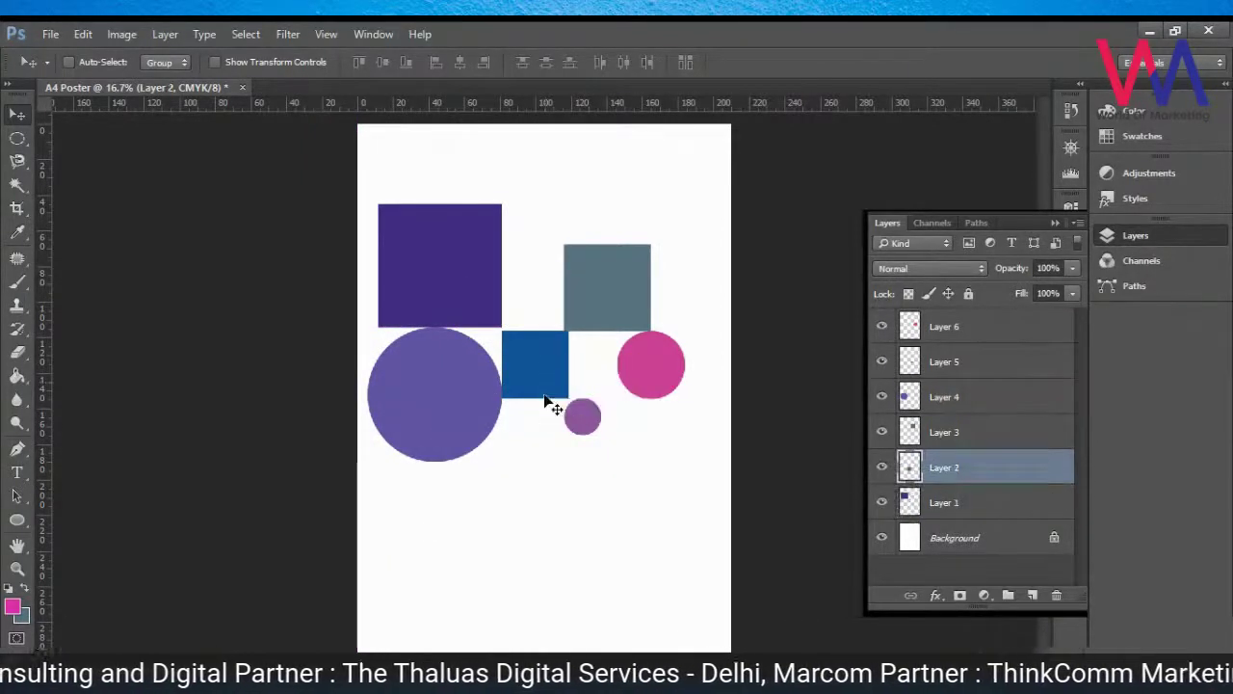
{"action": "left_click_drag", "start_coordinate": [545, 403], "coordinate": [541, 494]}
Step: Move Layer 5's small circle down and to the right, and Layer 6's pink circle down so it partly overlaps it
{"action": "right_click", "coordinate": [588, 405]}
{"action": "left_click", "coordinate": [608, 432]}
{"action": "left_click", "coordinate": [605, 440], "text": "ctrl"}
{"action": "left_click_drag", "start_coordinate": [605, 440], "coordinate": [650, 520]}
{"action": "left_click", "coordinate": [654, 371], "text": "ctrl"}
{"action": "left_click_drag", "start_coordinate": [660, 390], "coordinate": [661, 486]}
Step: Move Layer 3's teal square down and right above the pink circle, and Layer 4's violet circle right until it sits above the blue square
{"action": "right_click", "coordinate": [631, 306]}
{"action": "left_click", "coordinate": [643, 316]}
{"action": "left_click_drag", "start_coordinate": [643, 318], "coordinate": [682, 375]}
{"action": "right_click", "coordinate": [461, 414]}
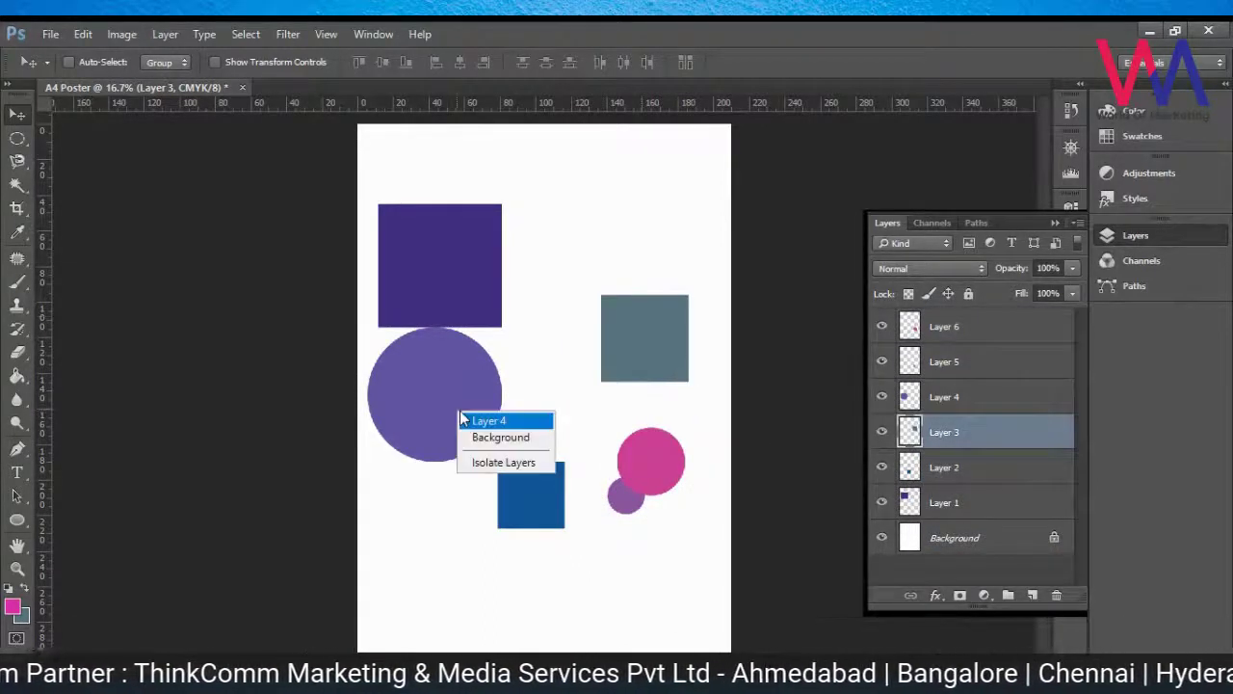
{"action": "left_click", "coordinate": [487, 421]}
{"action": "left_click_drag", "start_coordinate": [500, 421], "coordinate": [582, 421]}
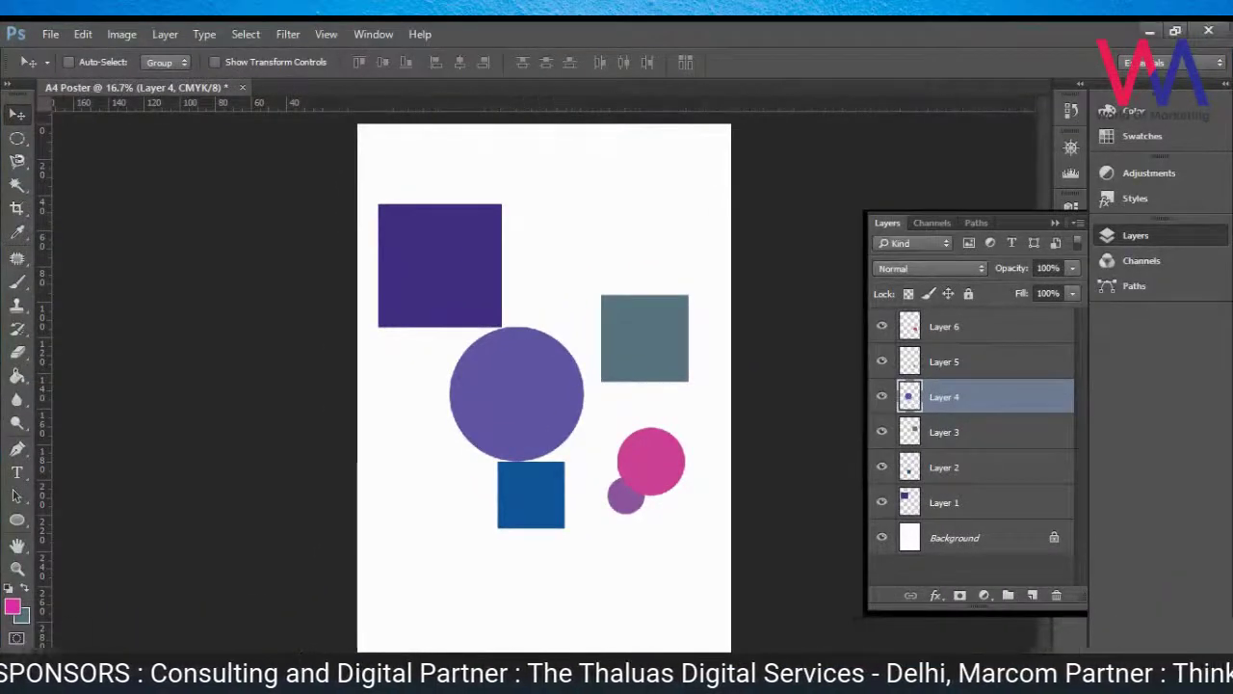
Step: Move Layer 4's violet circle back left beneath the dark purple square, and activate the Type tool briefly before returning to the Move tool
{"action": "right_click", "coordinate": [537, 398]}
{"action": "left_click", "coordinate": [569, 405]}
{"action": "right_click", "coordinate": [555, 405]}
{"action": "left_click", "coordinate": [568, 409]}
{"action": "left_click_drag", "start_coordinate": [540, 427], "coordinate": [492, 430]}
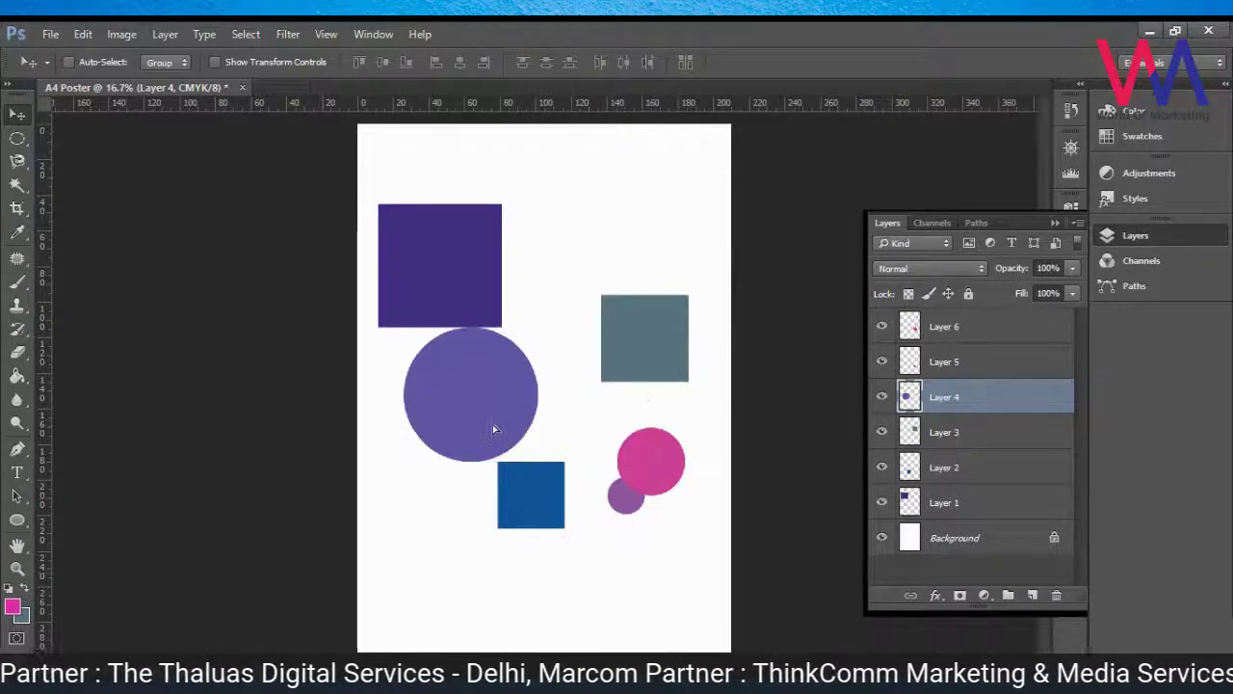
{"action": "left_click", "coordinate": [16, 473]}
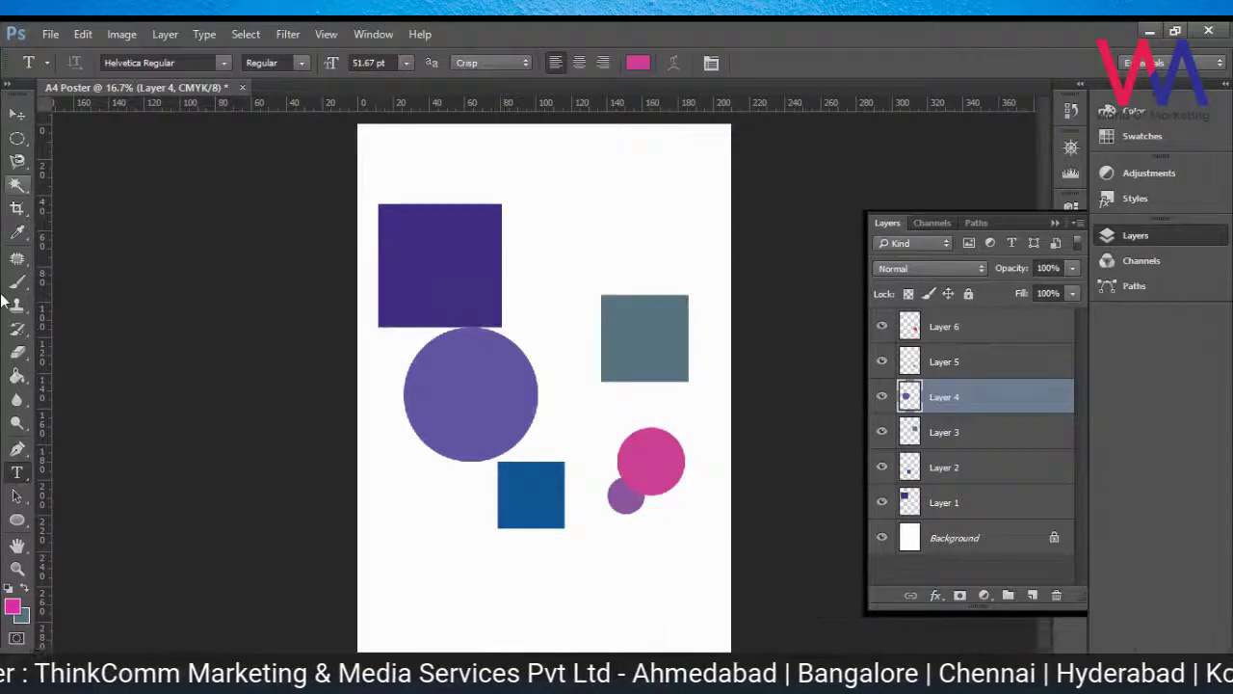
{"action": "key", "text": "v"}
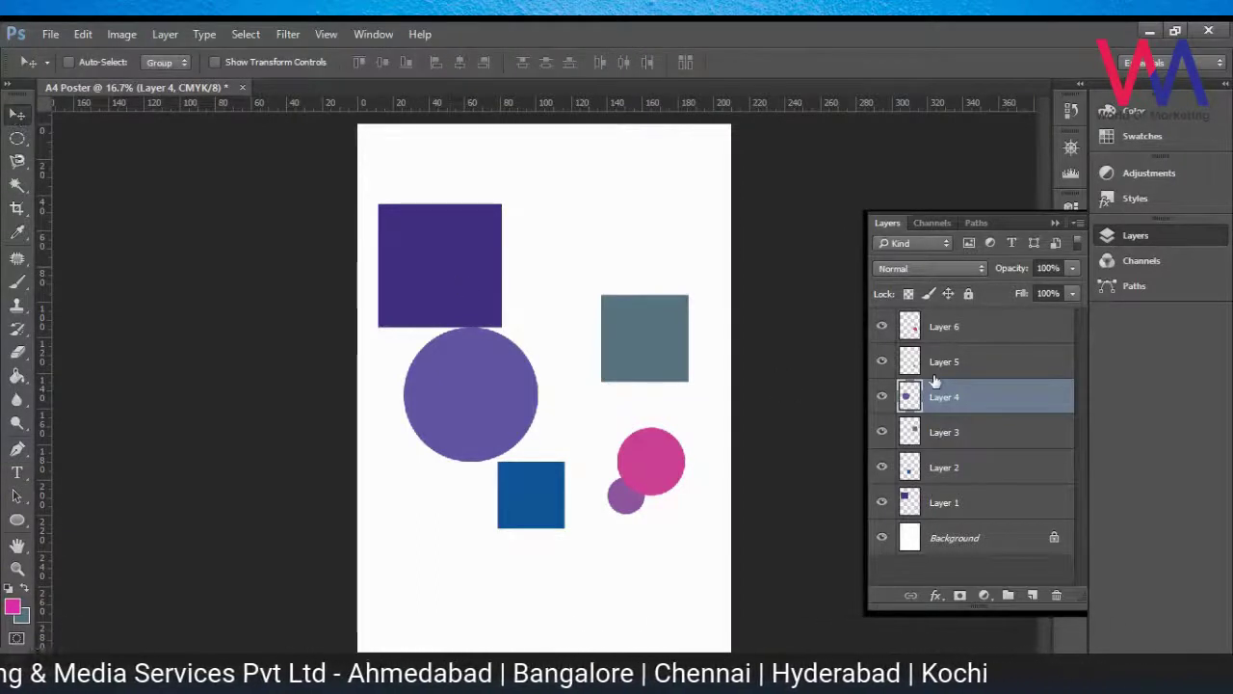
Step: Delete Layer 1 with the dark purple square
{"action": "left_click", "coordinate": [953, 330]}
{"action": "left_click", "coordinate": [989, 509]}
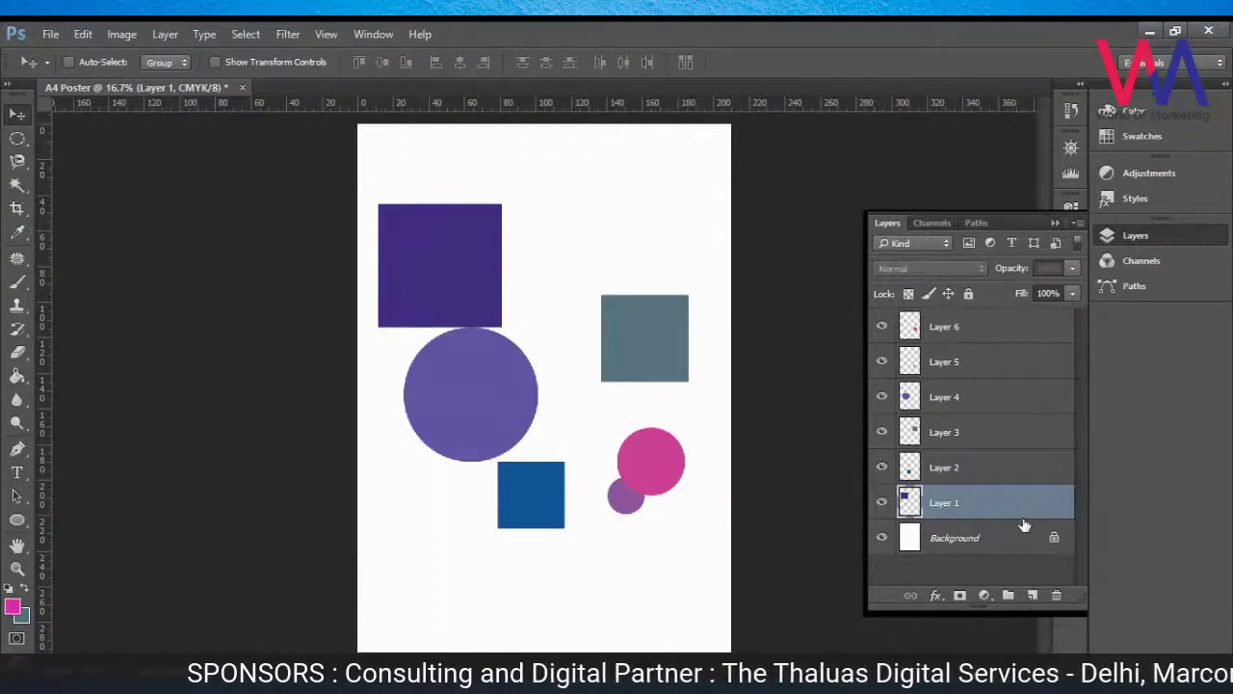
{"action": "key", "text": "Delete"}
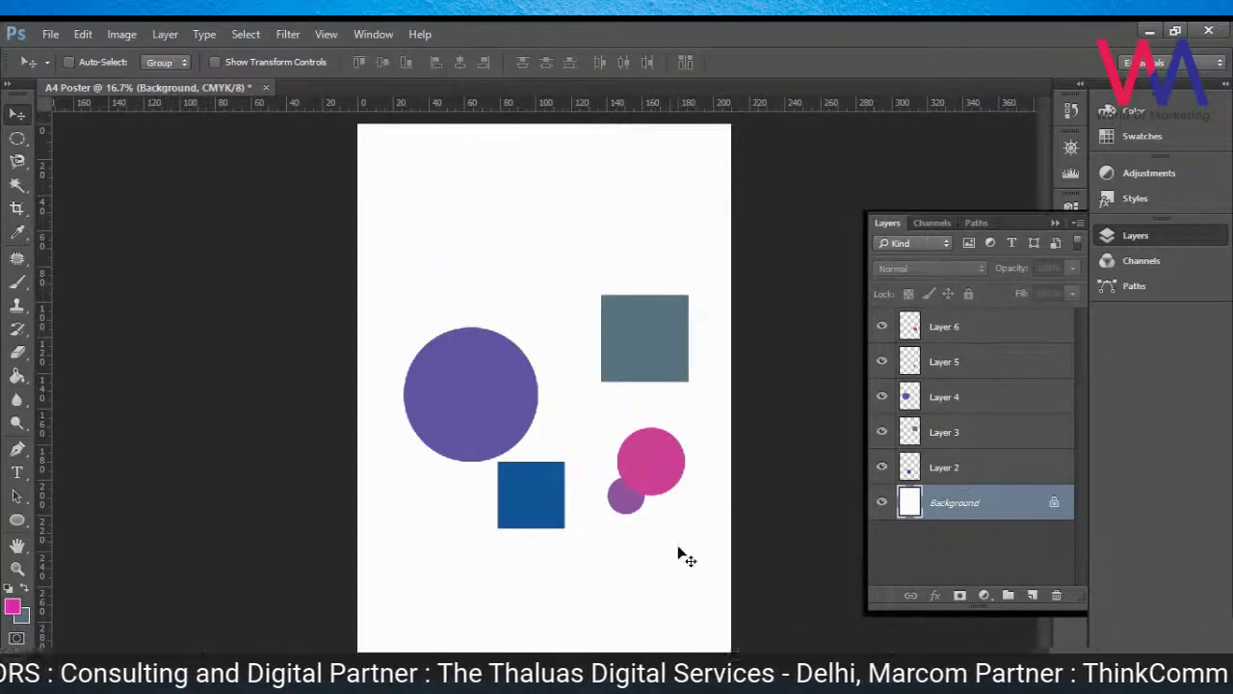
Step: Practise selecting the whole range from Layer 2 to Layer 6, and picking only Layers 2, 4, 5 and 6 individually
{"action": "left_click", "coordinate": [1019, 474]}
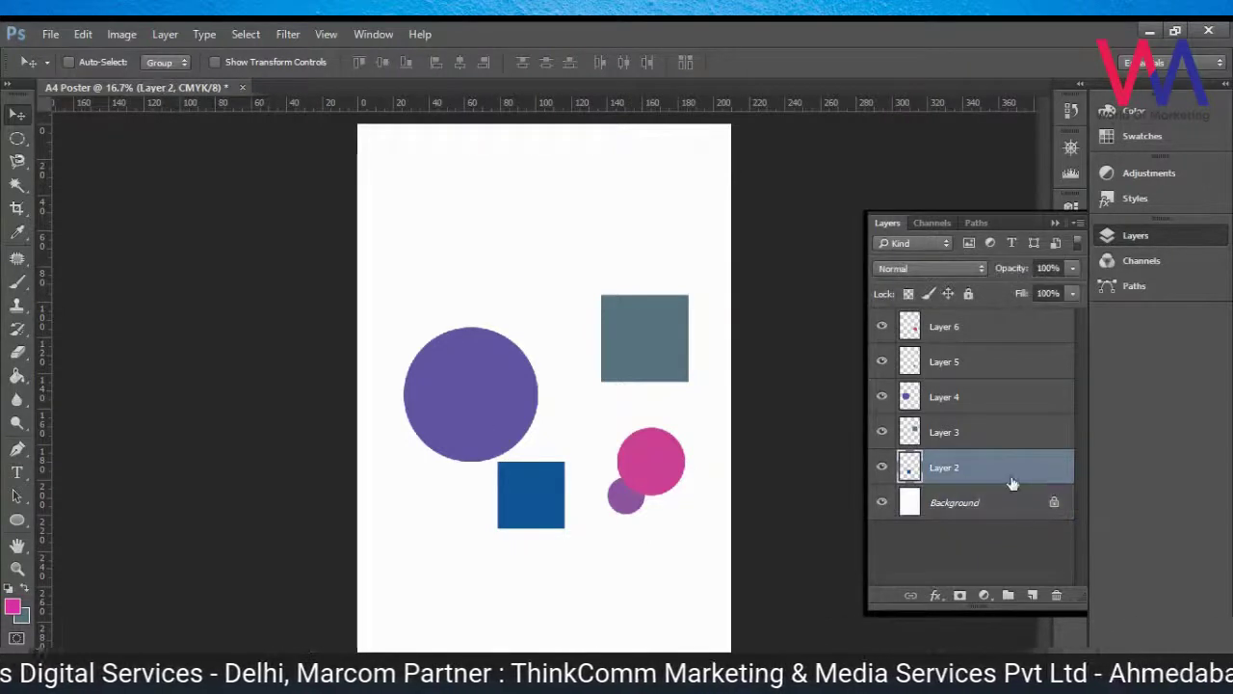
{"action": "left_click", "coordinate": [992, 336], "text": "shift"}
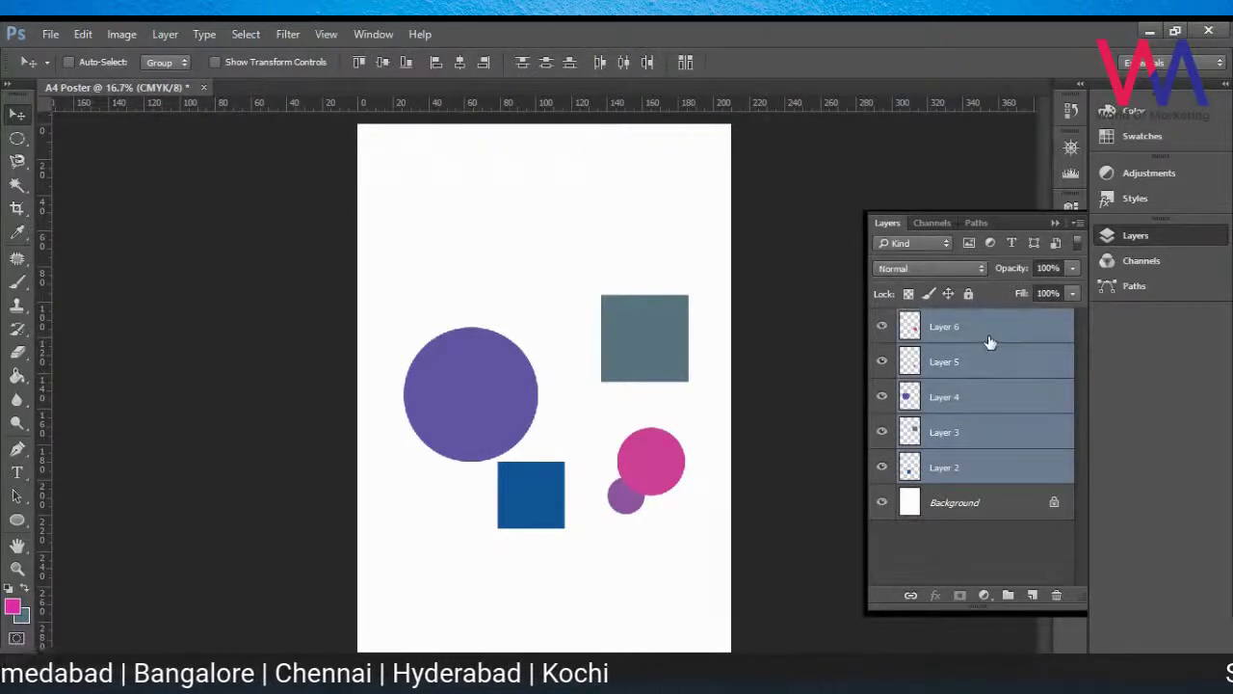
{"action": "left_click", "coordinate": [1012, 472]}
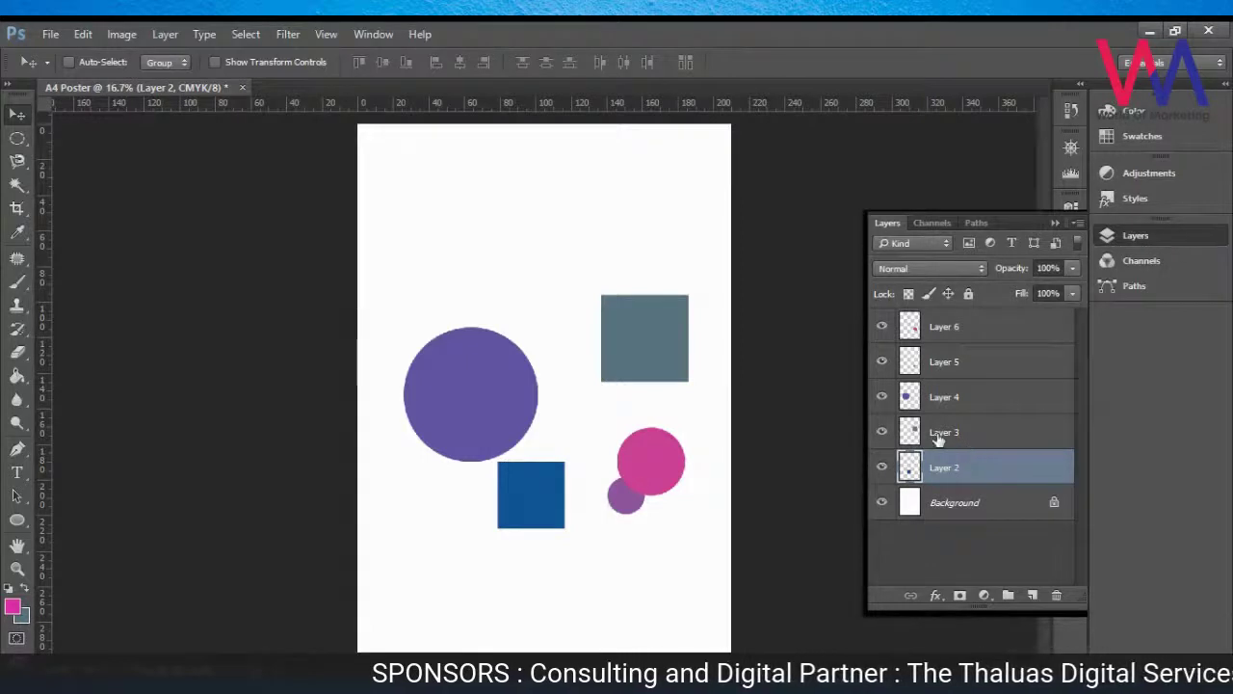
{"action": "left_click", "coordinate": [985, 401], "text": "ctrl"}
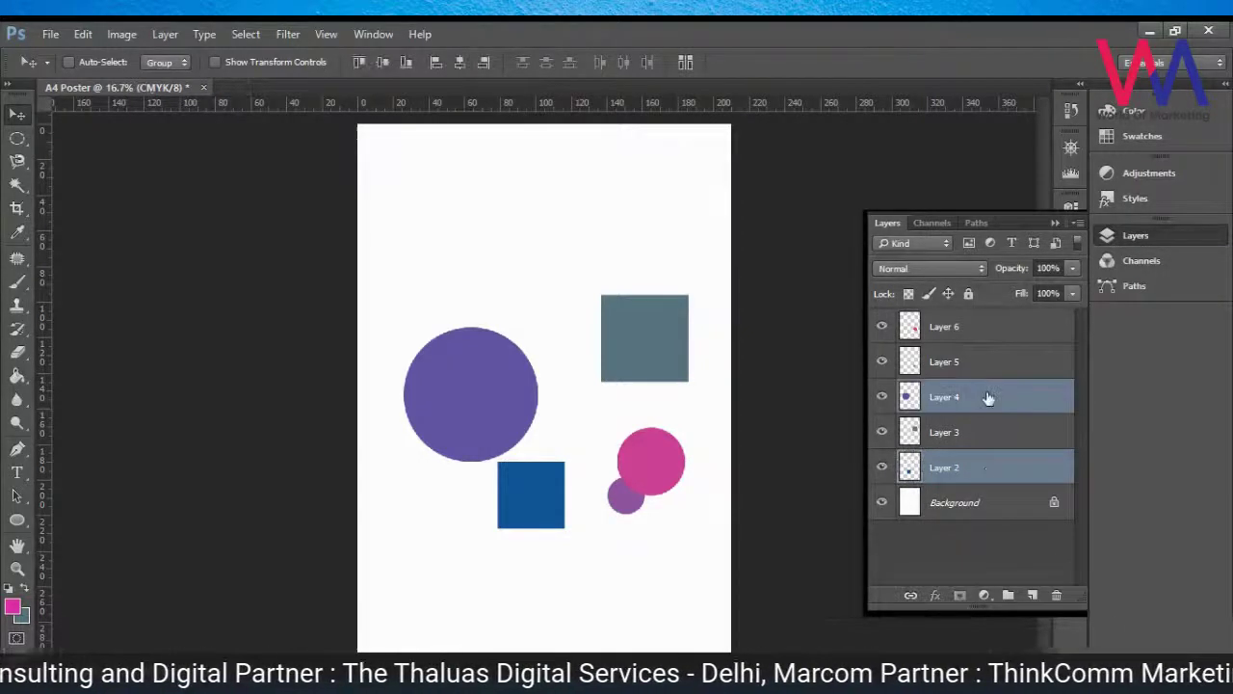
{"action": "left_click", "coordinate": [1005, 361], "text": "ctrl"}
{"action": "left_click", "coordinate": [1008, 329], "text": "ctrl"}
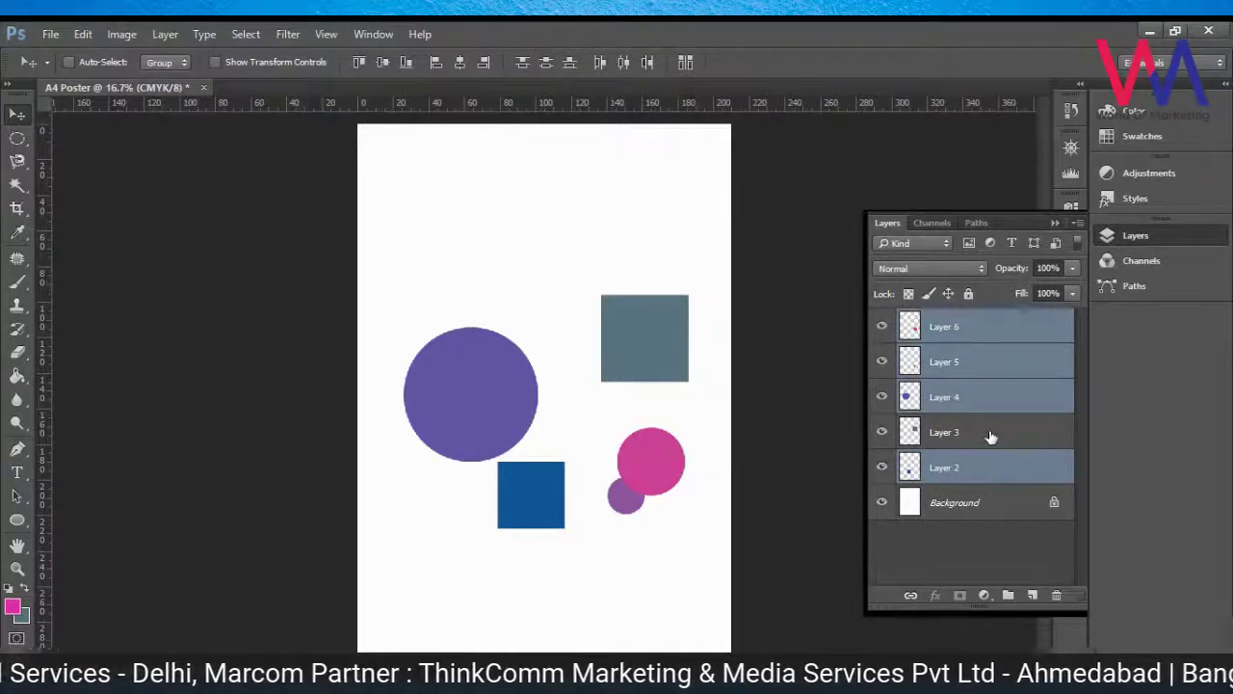
Step: Select Layers 2 through 6 together and delete them, leaving only the Background
{"action": "left_click", "coordinate": [992, 470]}
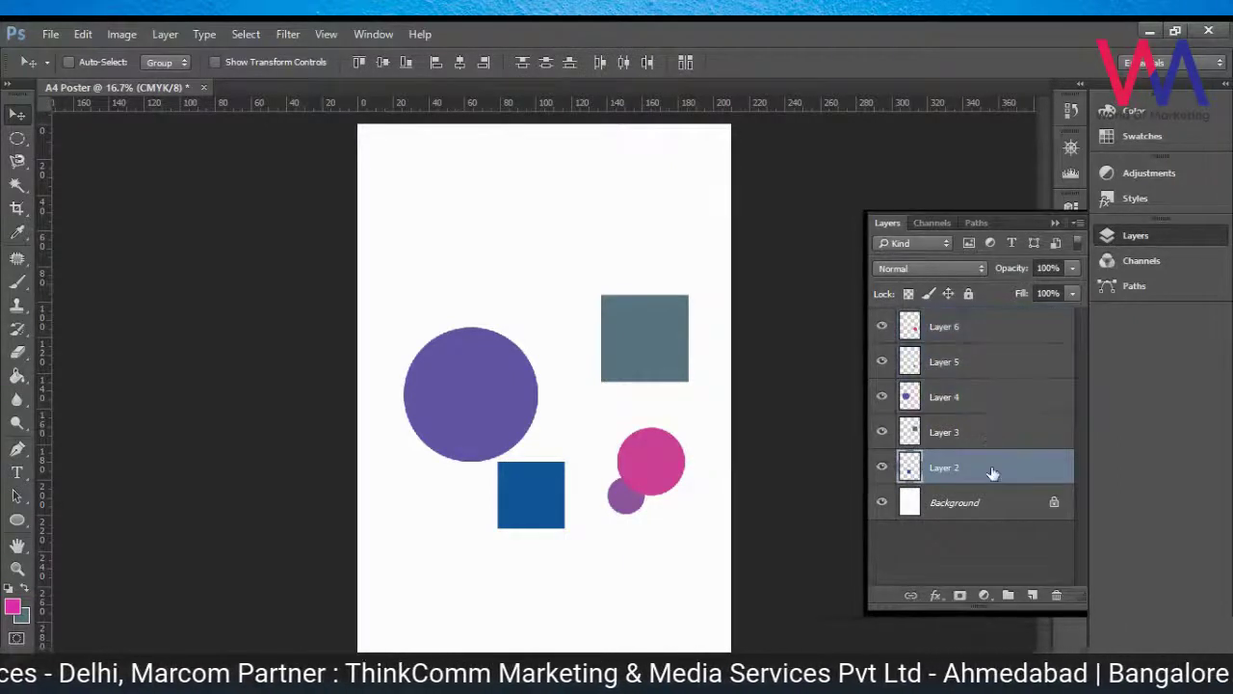
{"action": "left_click", "coordinate": [1014, 337], "text": "shift"}
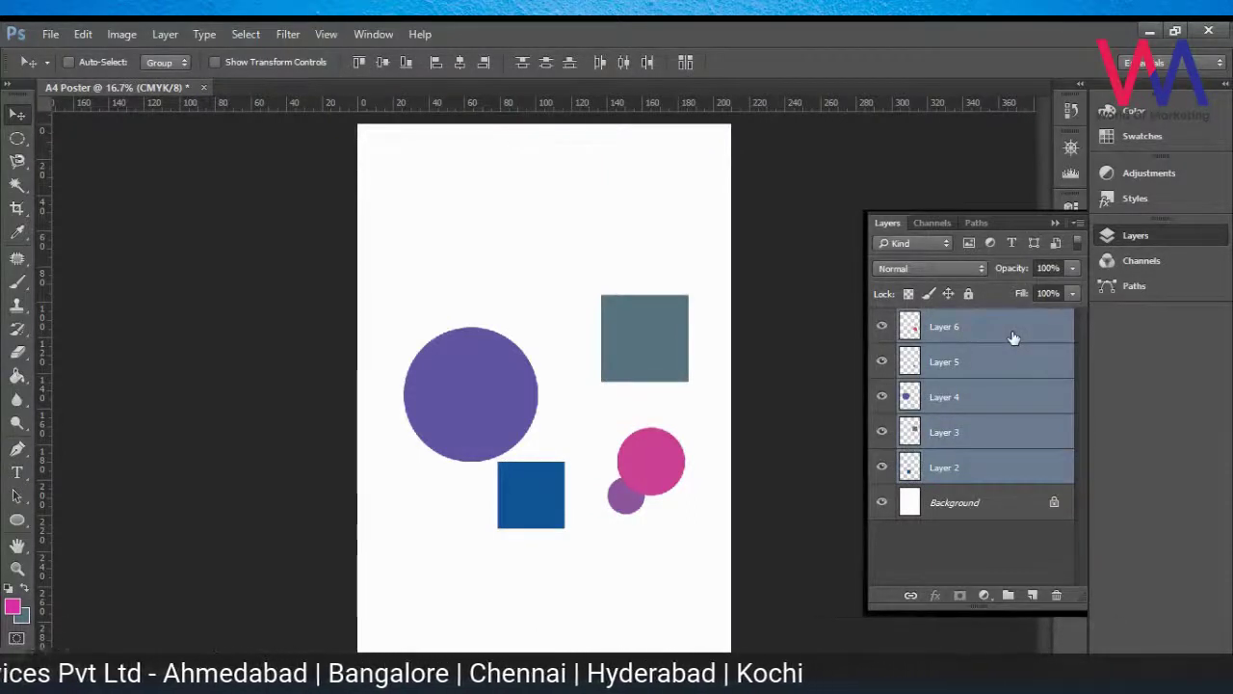
{"action": "key", "text": "Delete"}
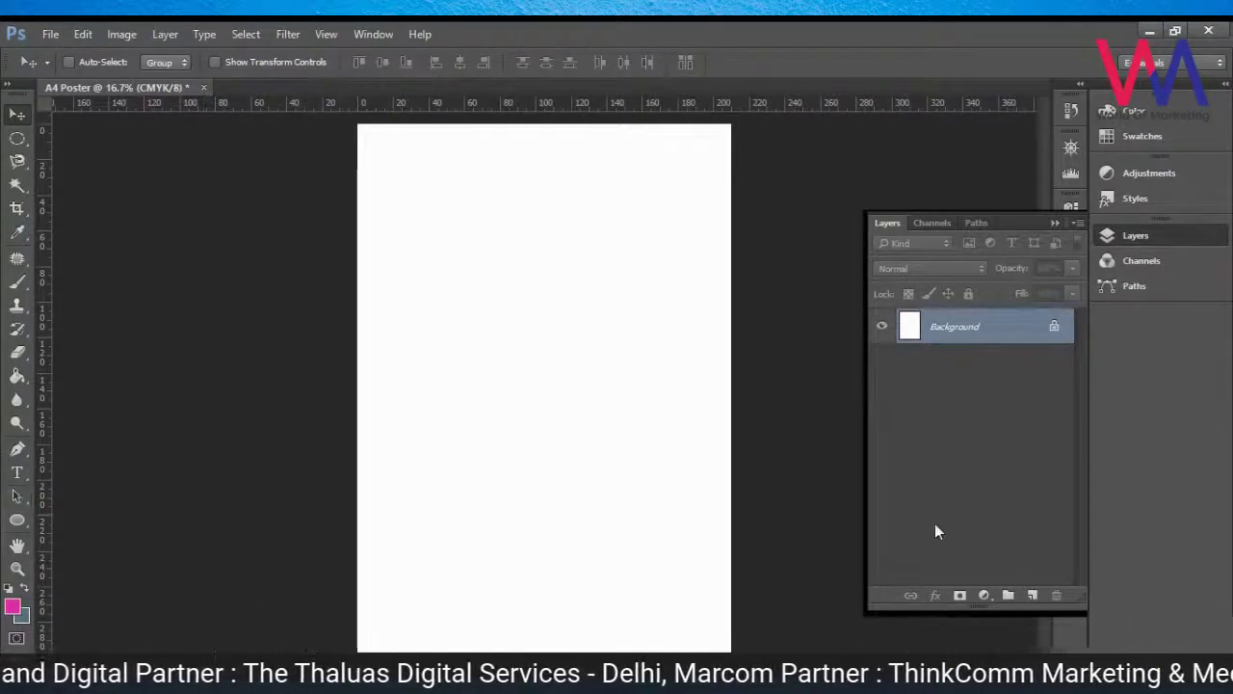
Step: Add a pink Helvetica Regular text line reading "Photoshop" at 51.67 pt near the page's upper left
{"action": "left_click", "coordinate": [17, 475]}
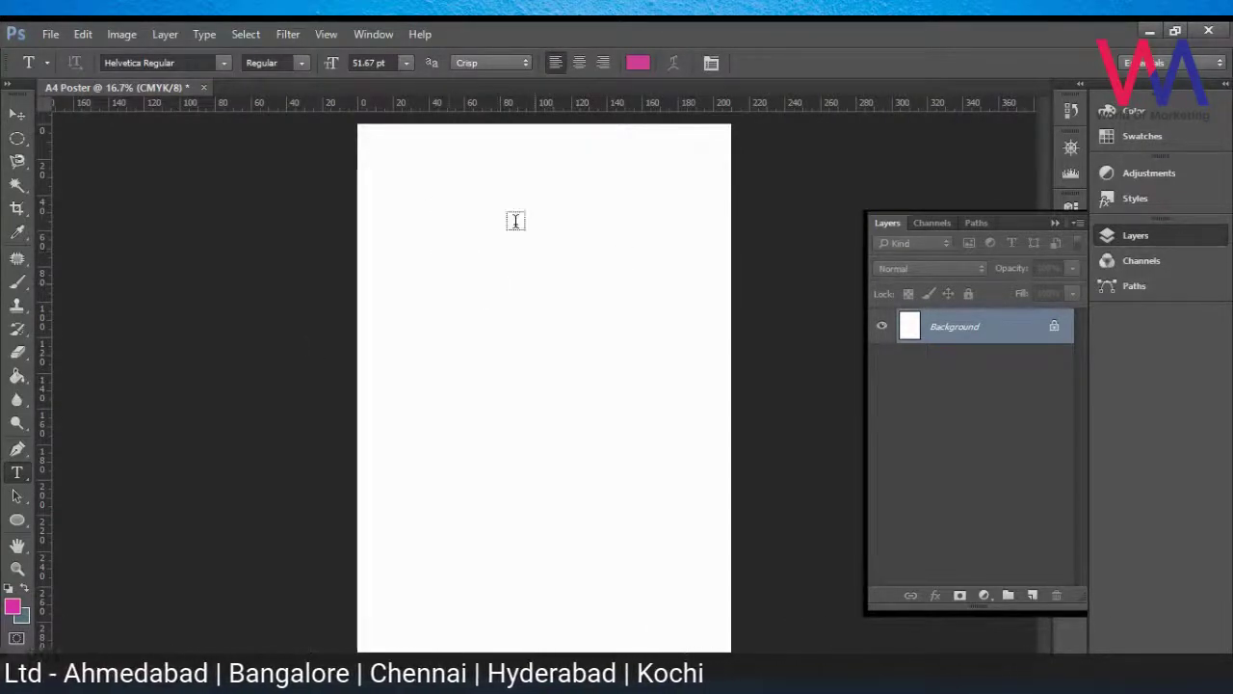
{"action": "left_click", "coordinate": [409, 218]}
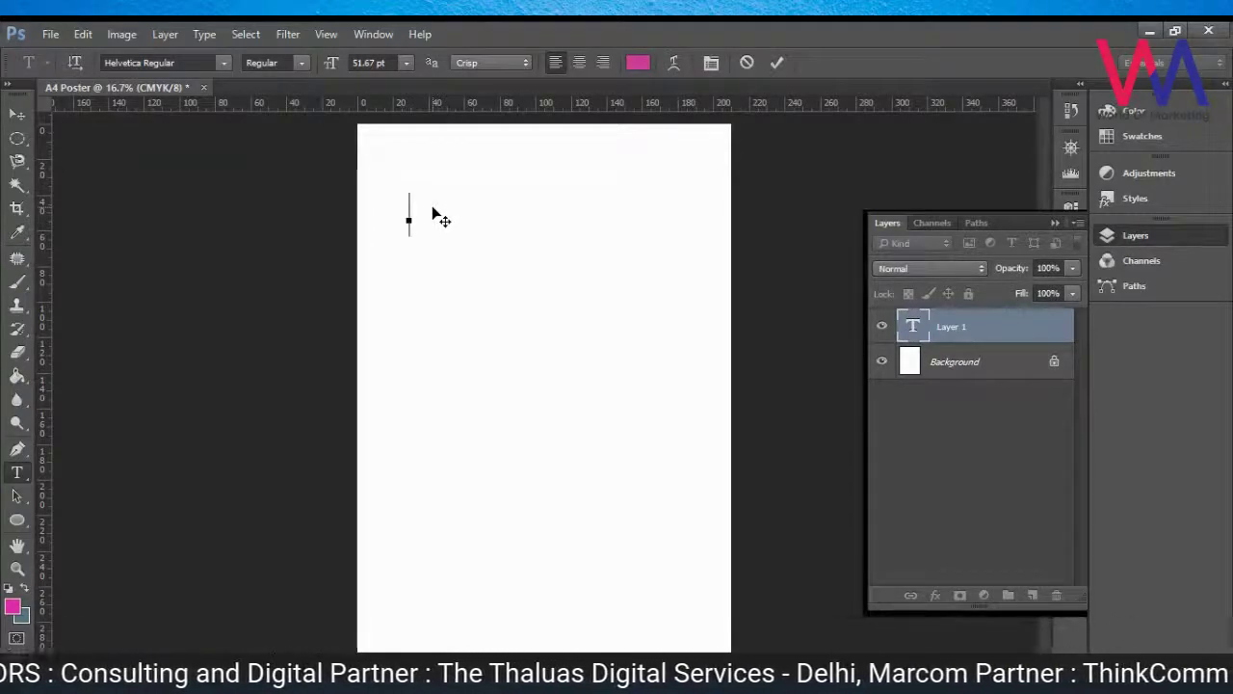
{"action": "type", "text": "Photoshop"}
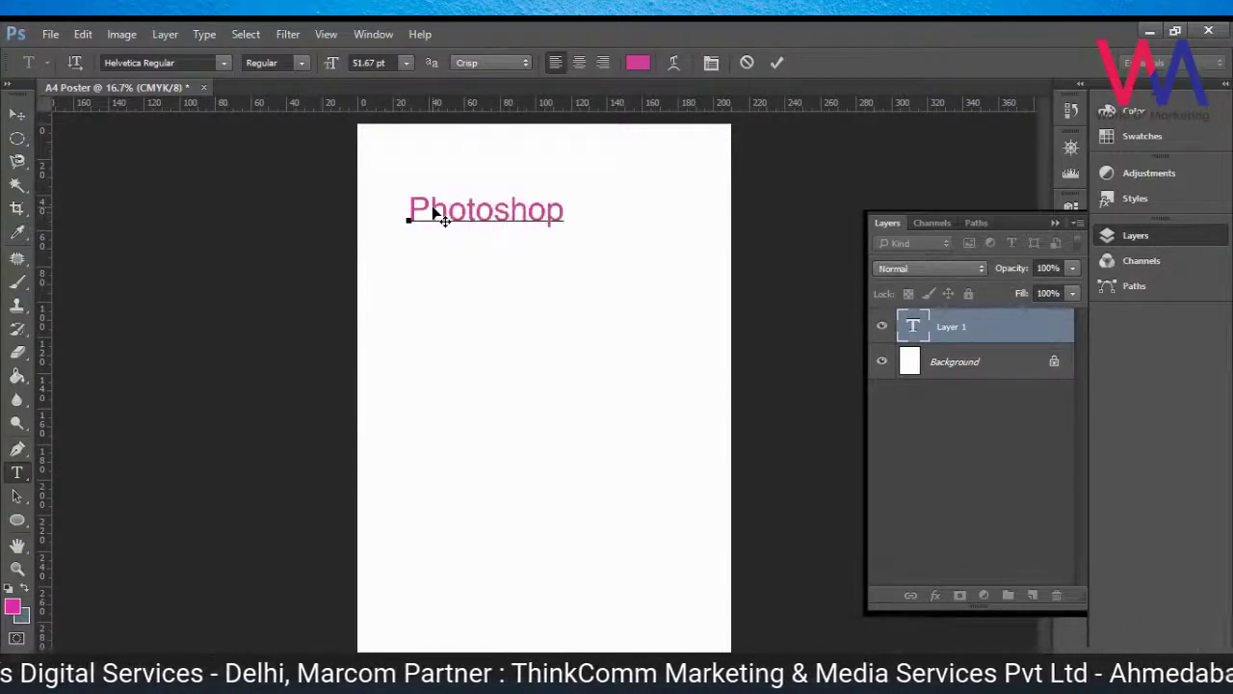
{"action": "key", "text": "ctrl+Return"}
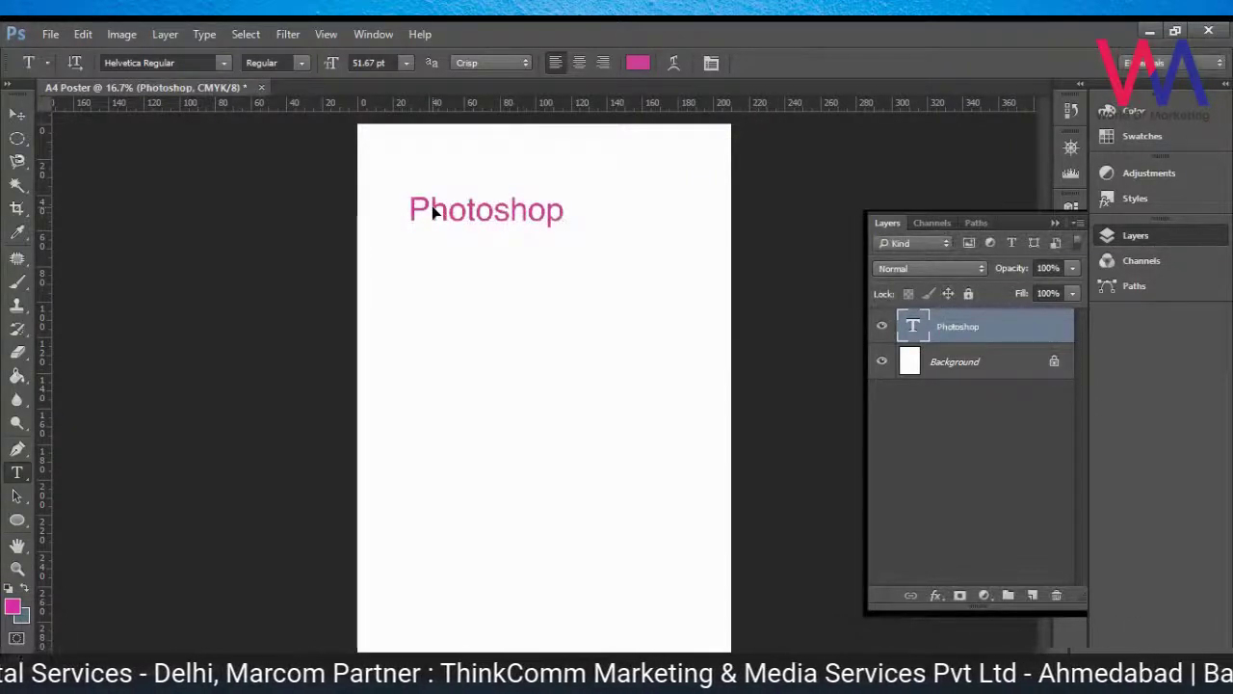
Step: Extend the existing text line to read "Photoshop Tutorial" and commit the edit
{"action": "left_click", "coordinate": [565, 216]}
{"action": "type", "text": "Tutorial"}
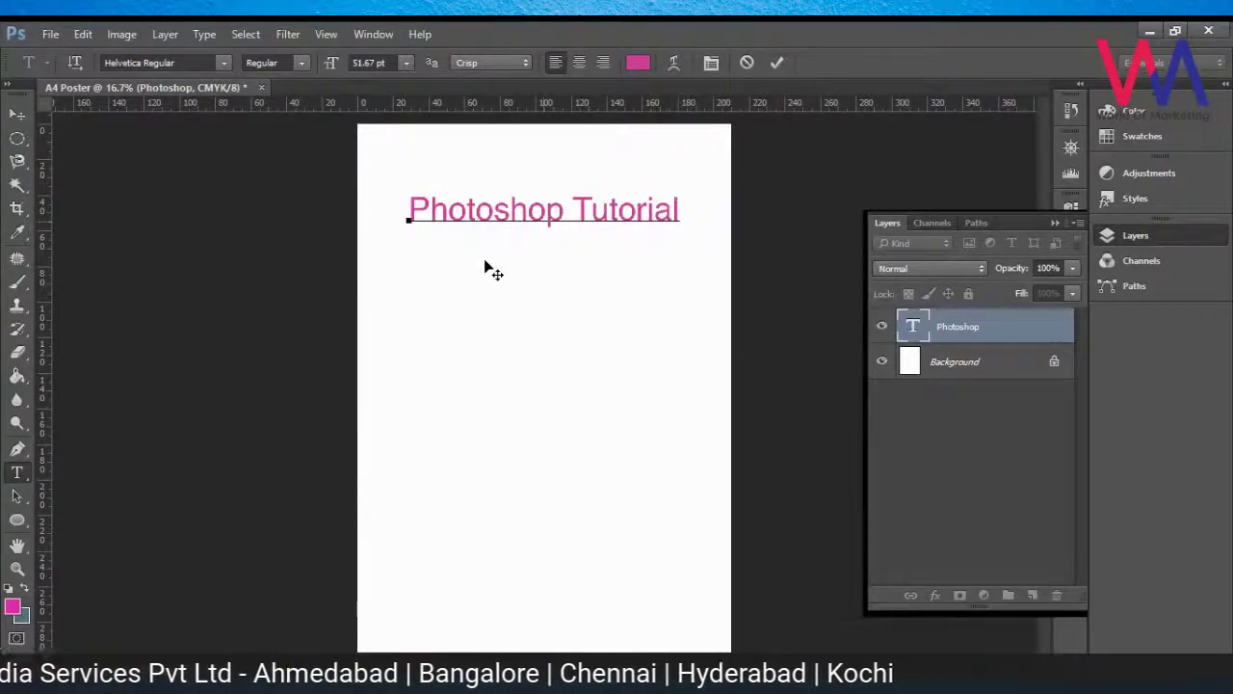
{"action": "left_click", "coordinate": [617, 212]}
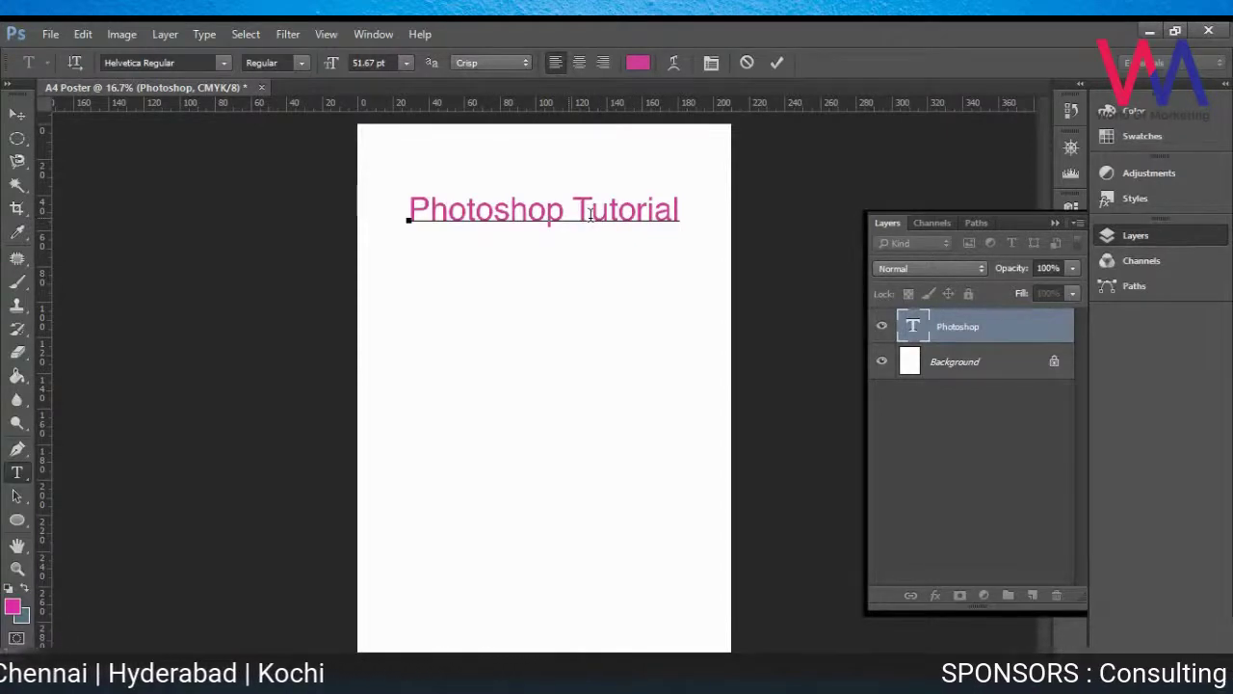
{"action": "left_click_drag", "start_coordinate": [570, 212], "coordinate": [674, 212]}
{"action": "left_click", "coordinate": [677, 212]}
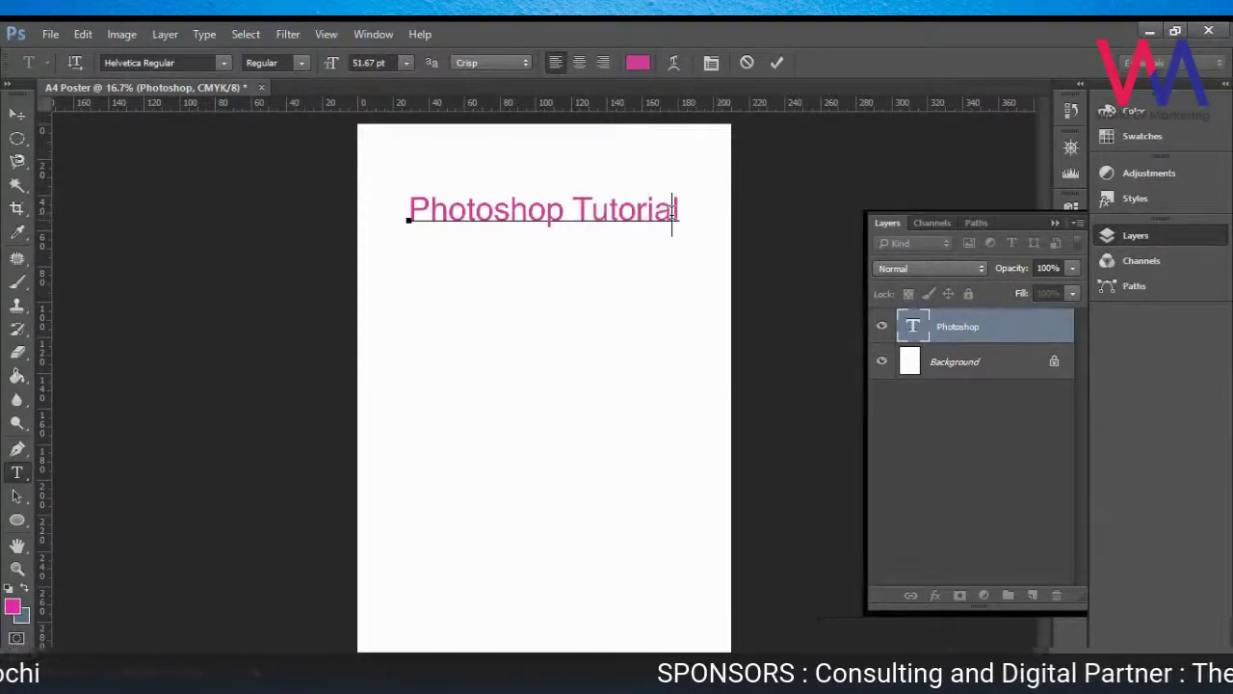
{"action": "key", "text": "ctrl"}
{"action": "key", "text": "ctrl+Return"}
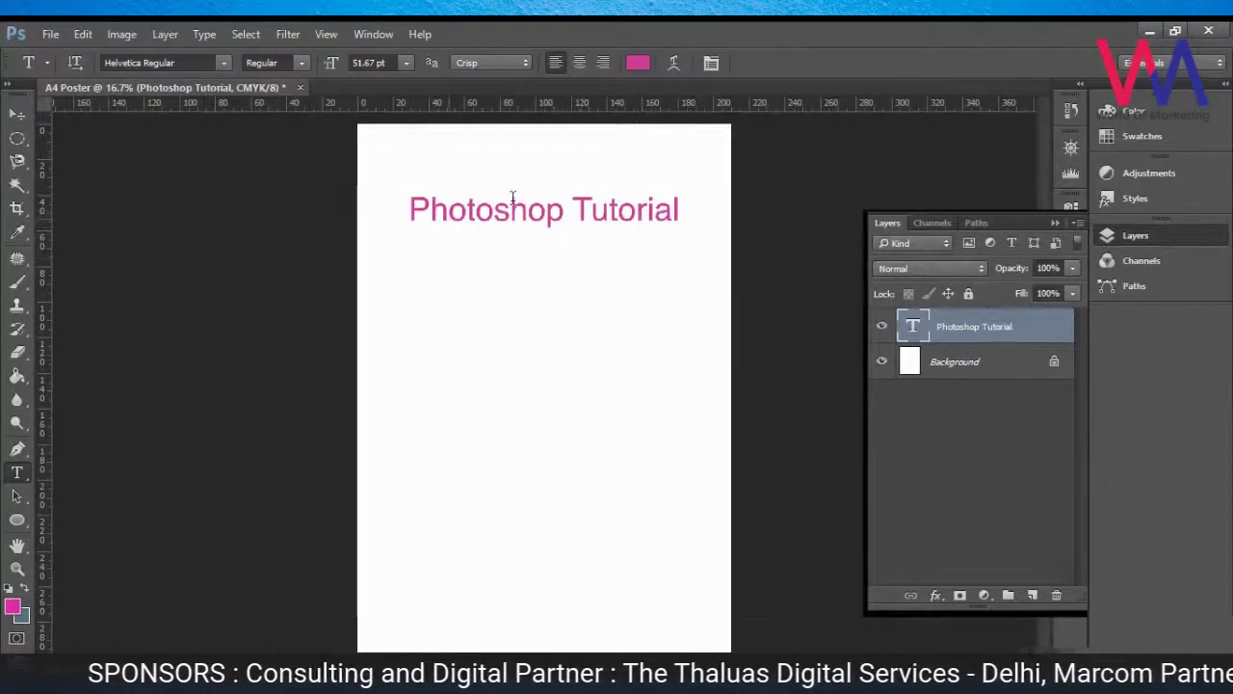
Step: Reopen the "Photoshop Tutorial" text for editing and shift the line slightly down the page
{"action": "left_click", "coordinate": [659, 212]}
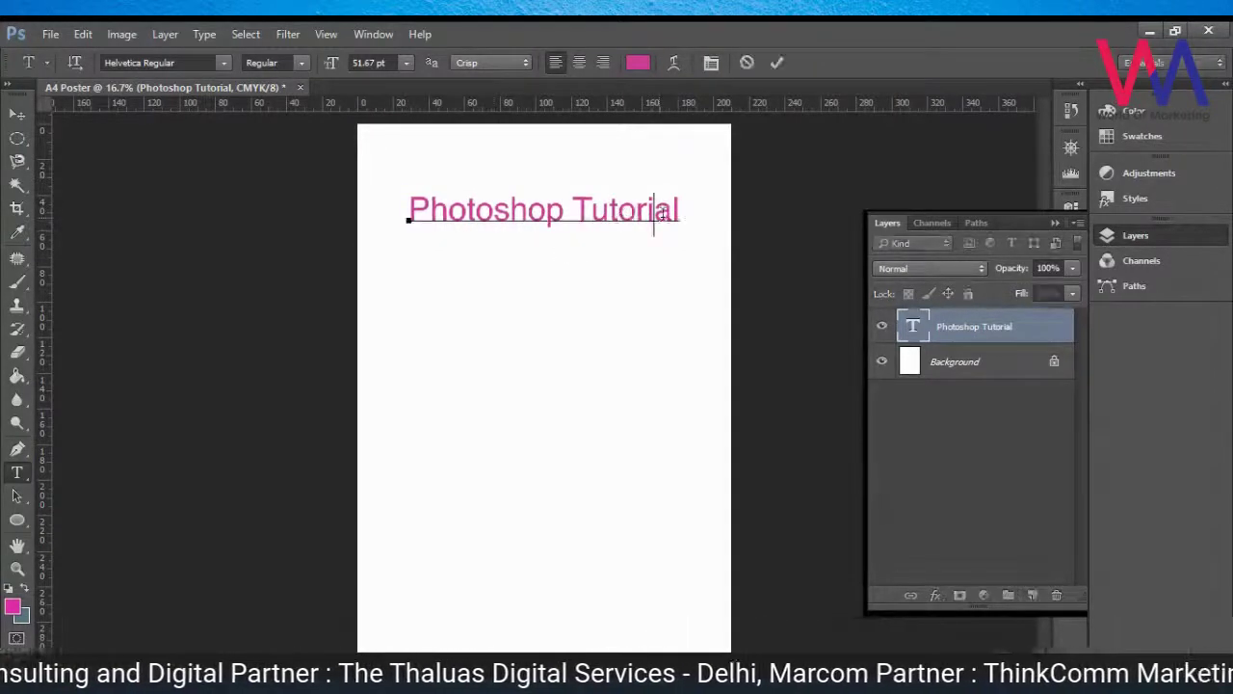
{"action": "left_click_drag", "start_coordinate": [633, 264], "coordinate": [631, 279]}
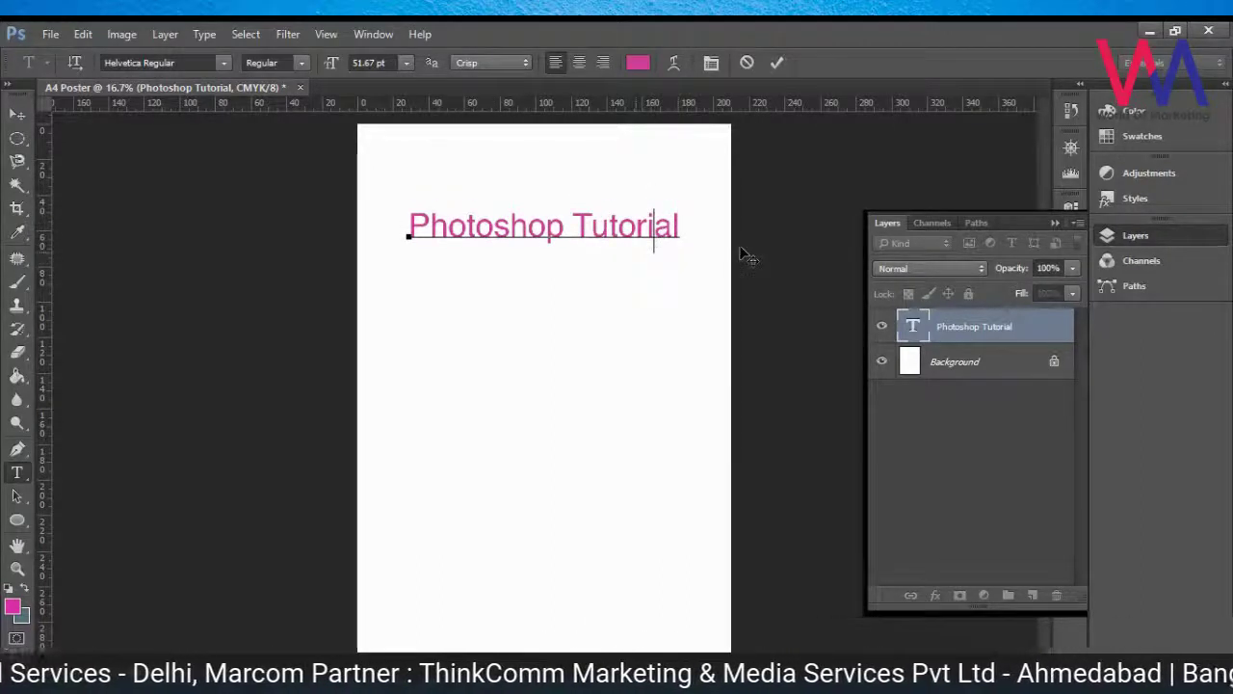
Step: Commit the "Photoshop Tutorial" text edit and move the line slightly up and to the right on the page
{"action": "key", "text": "ctrl+Return"}
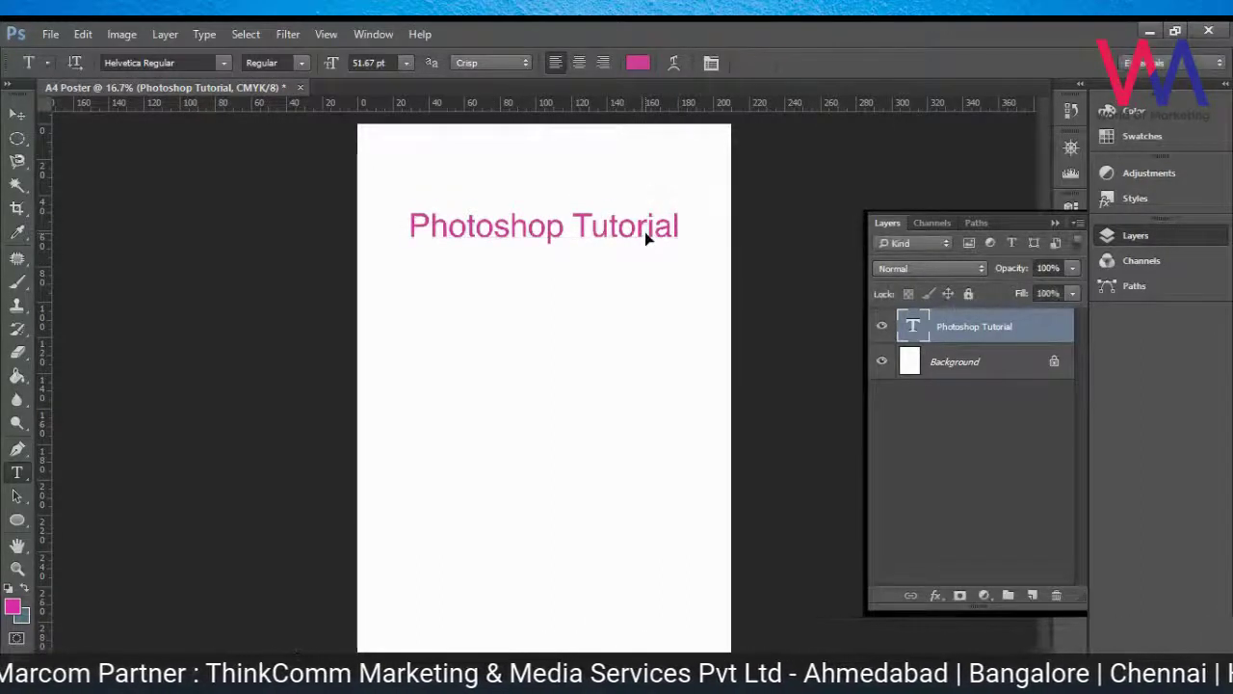
{"action": "left_click", "coordinate": [17, 117]}
{"action": "mouse_move", "coordinate": [567, 250]}
{"action": "left_mouse_down"}
{"action": "mouse_move", "coordinate": [583, 308]}
{"action": "mouse_move", "coordinate": [578, 215]}
{"action": "mouse_move", "coordinate": [587, 275]}
{"action": "mouse_move", "coordinate": [592, 260]}
{"action": "mouse_move", "coordinate": [558, 248]}
{"action": "mouse_move", "coordinate": [553, 228]}
{"action": "mouse_move", "coordinate": [569, 231]}
{"action": "left_mouse_up"}
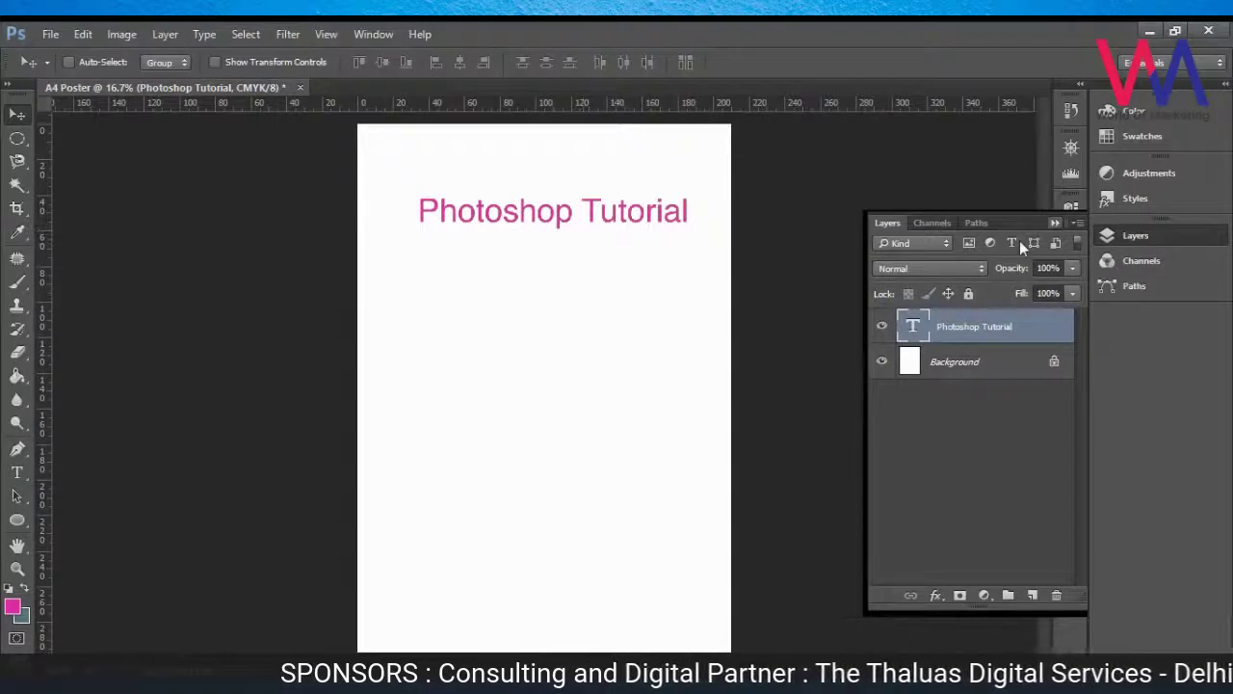
{"action": "left_click", "coordinate": [1110, 236]}
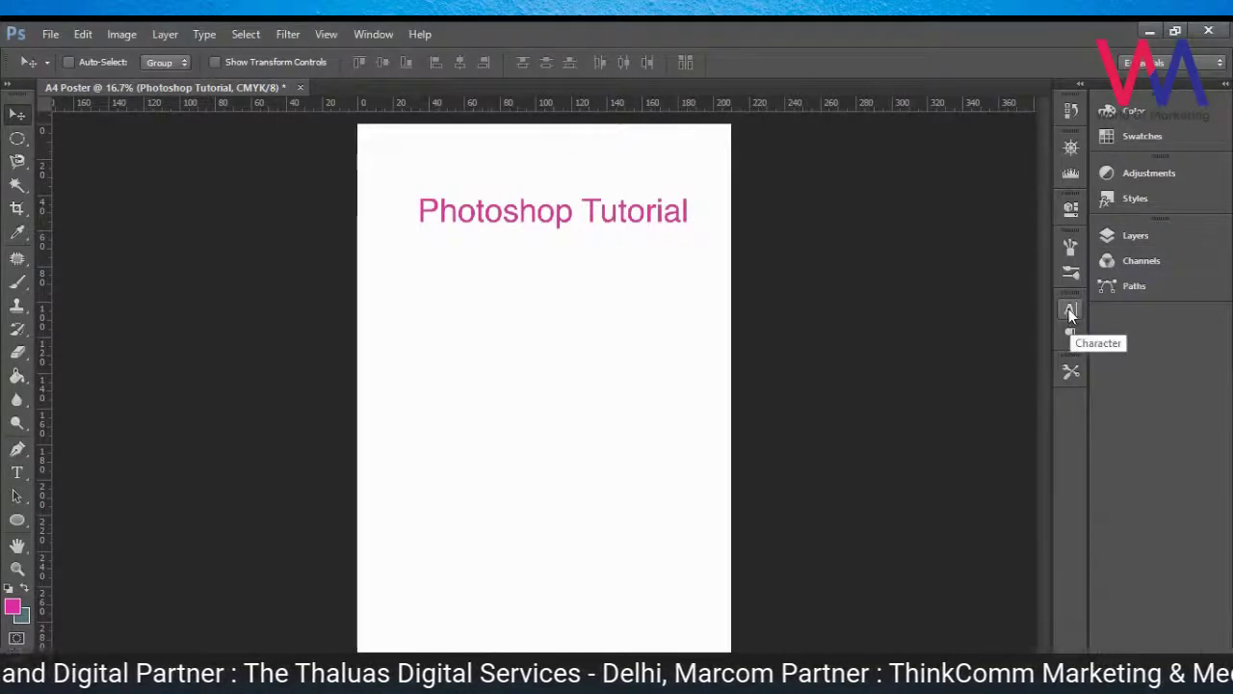
Step: Switch among the Path Selection, Type and Move tools, finish on the Type tool, and show the layer list
{"action": "key", "text": "a"}
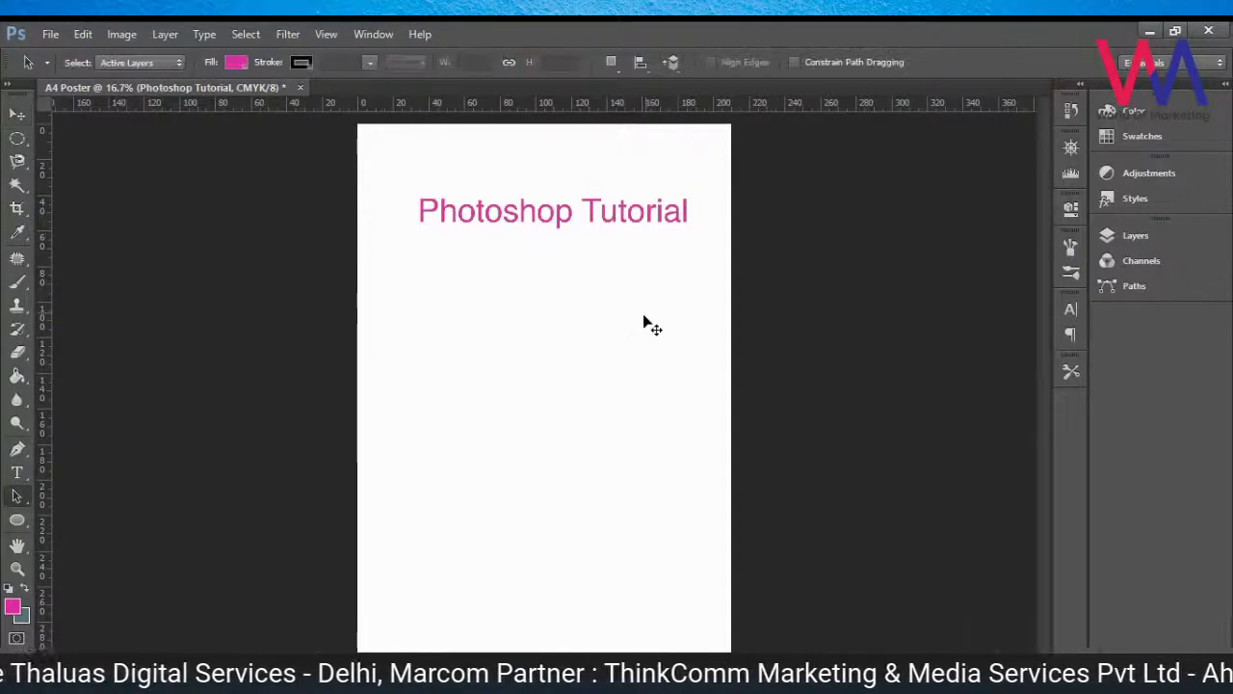
{"action": "key", "text": "t"}
{"action": "key", "text": "v"}
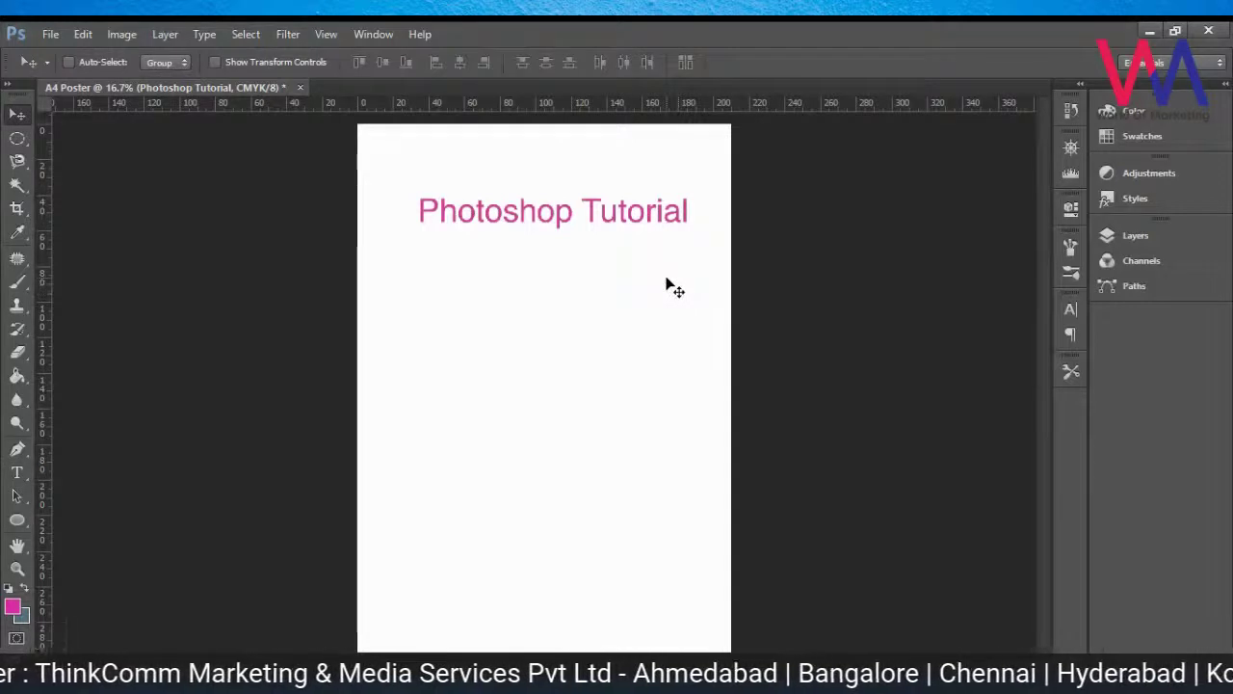
{"action": "key", "text": "t"}
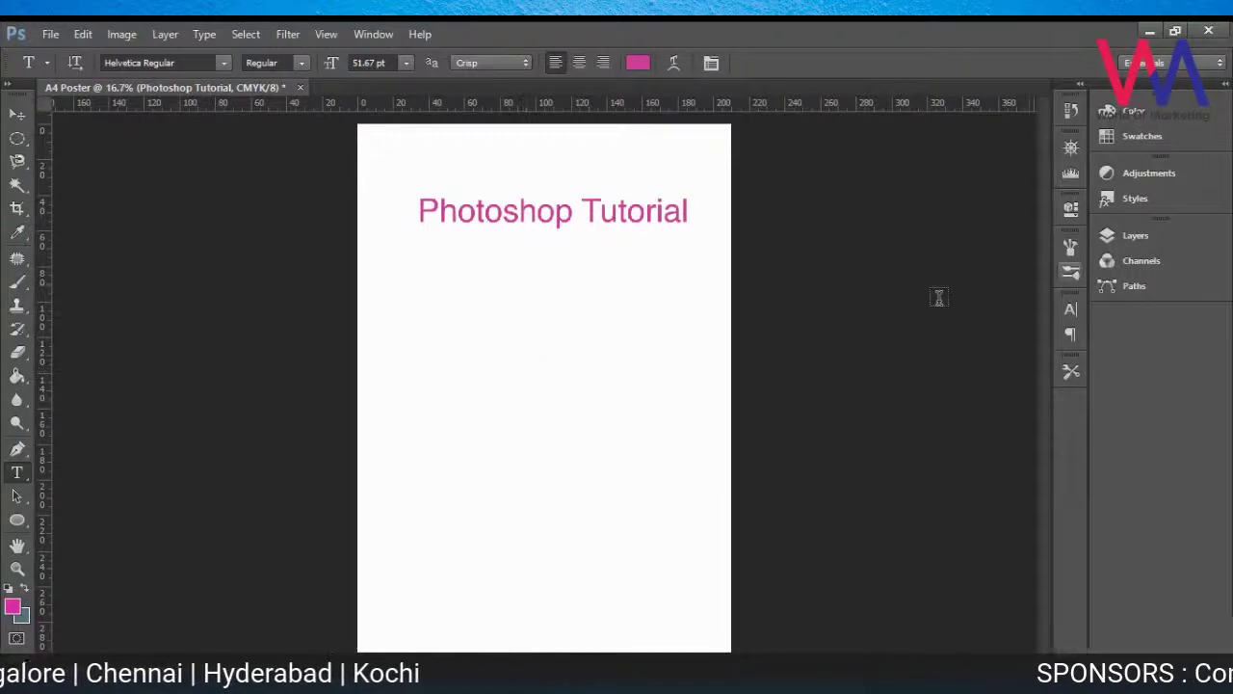
{"action": "left_click", "coordinate": [1129, 237]}
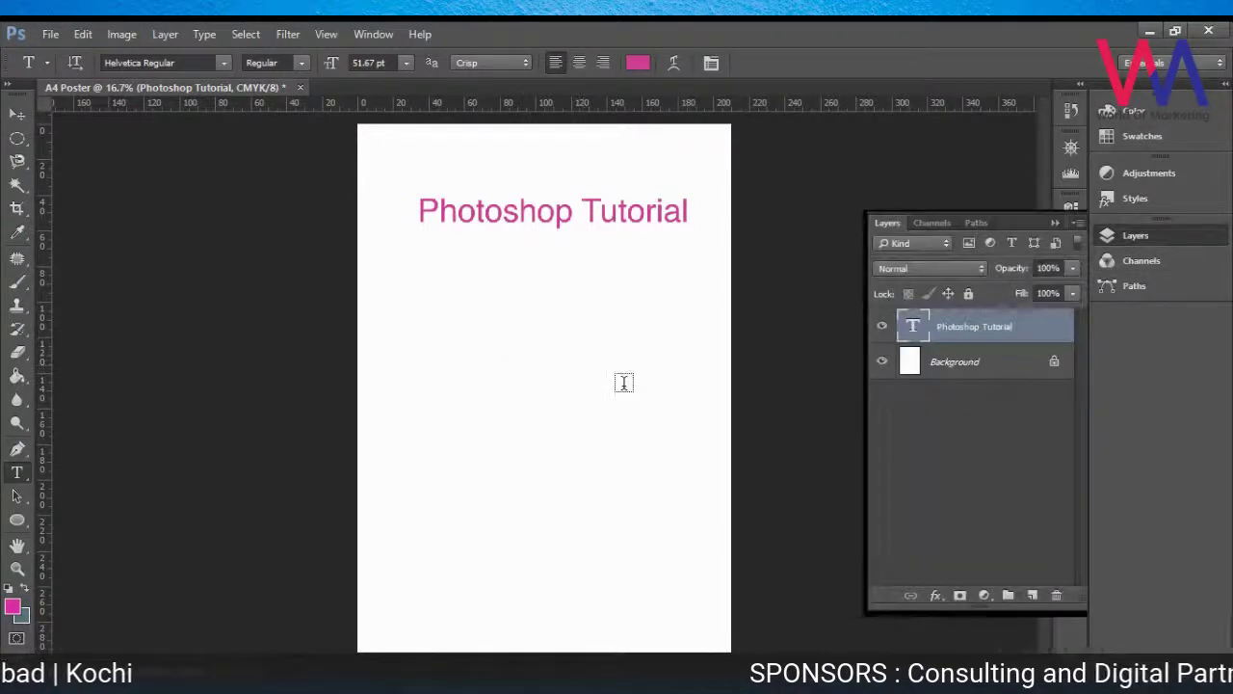
Step: Start a new text line on the blank area mid-page and delete its empty text layer
{"action": "left_click", "coordinate": [495, 380]}
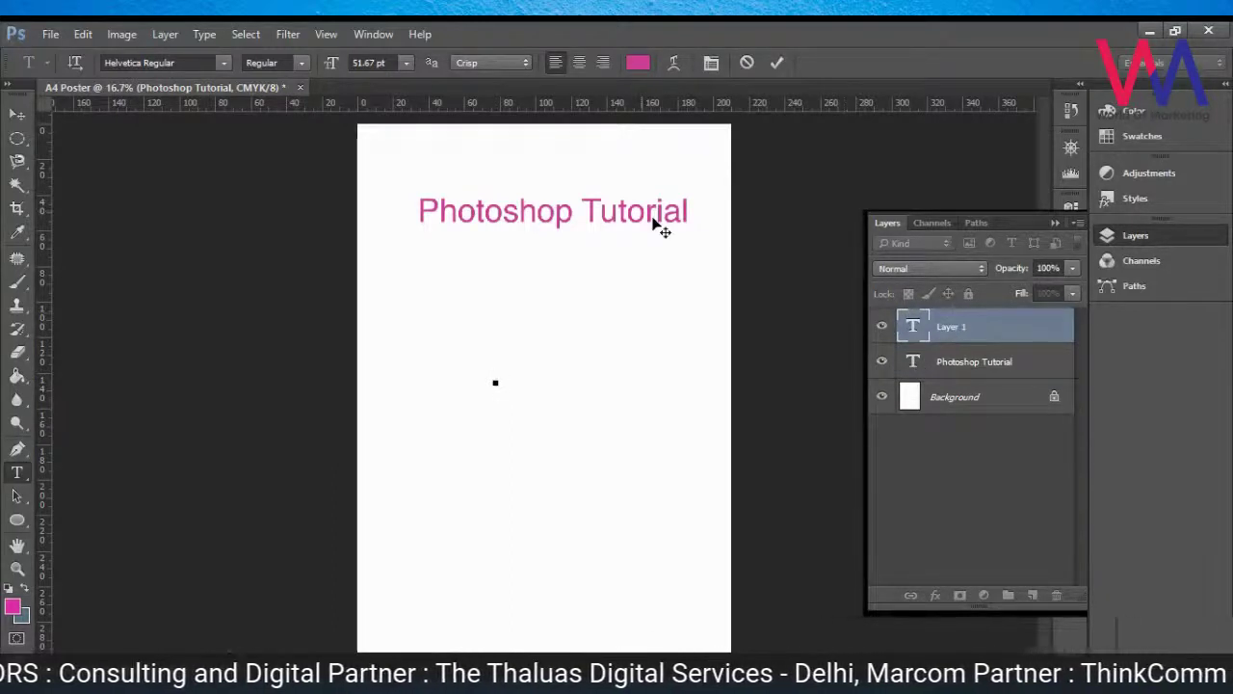
{"action": "left_click", "coordinate": [885, 339]}
{"action": "left_click_drag", "start_coordinate": [1014, 334], "coordinate": [1056, 594]}
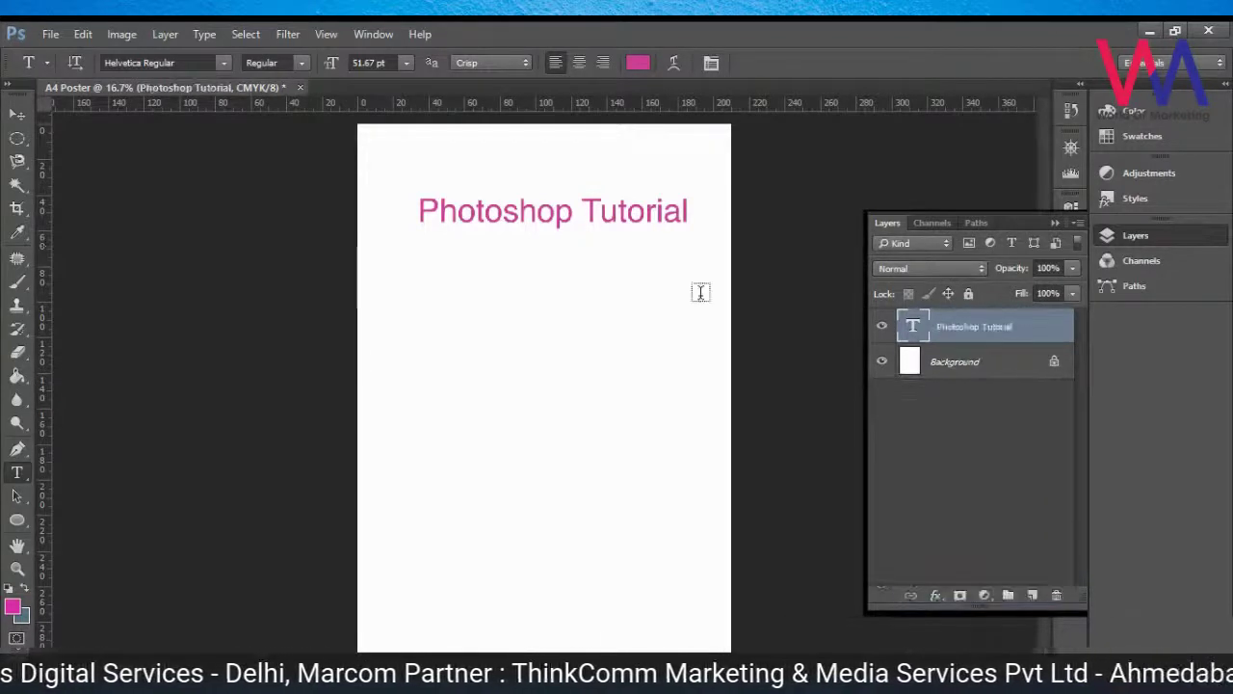
Step: Reopen the "Photoshop Tutorial" text, practise highlighting single letters and longer stretches of it, and commit without altering the wording
{"action": "left_click", "coordinate": [617, 214]}
{"action": "left_click", "coordinate": [567, 218]}
{"action": "left_click_drag", "start_coordinate": [572, 214], "coordinate": [551, 213]}
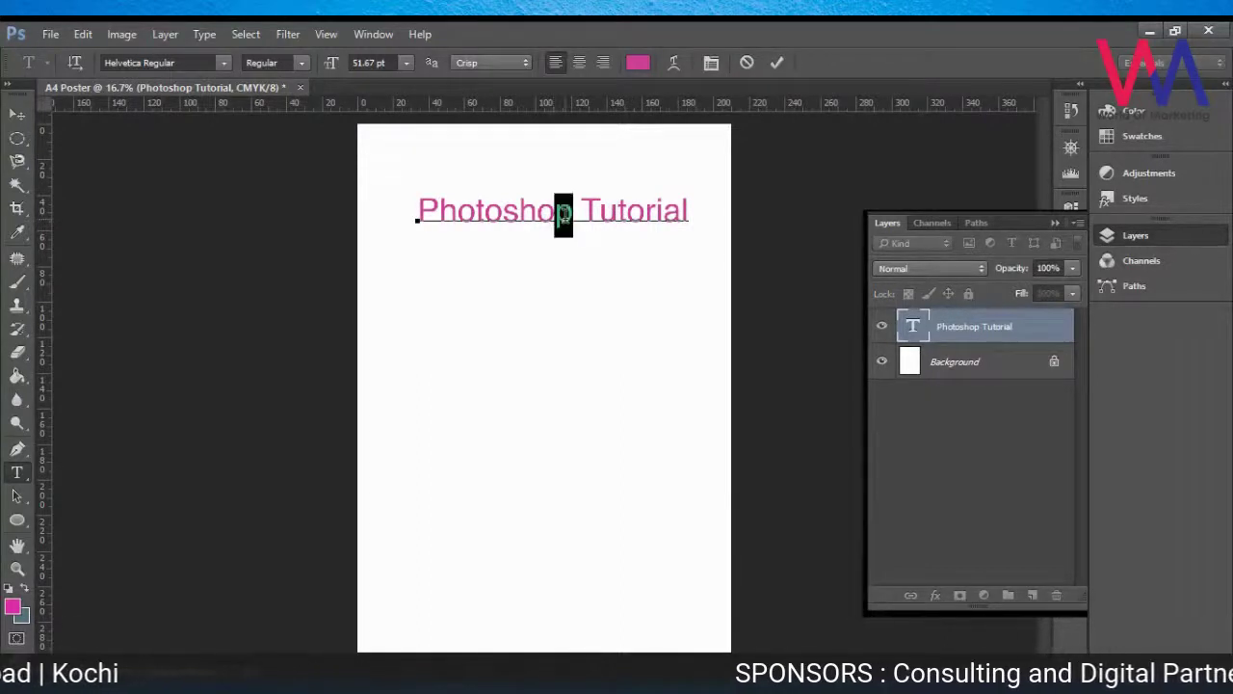
{"action": "left_click", "coordinate": [483, 214]}
{"action": "left_click_drag", "start_coordinate": [438, 214], "coordinate": [635, 216]}
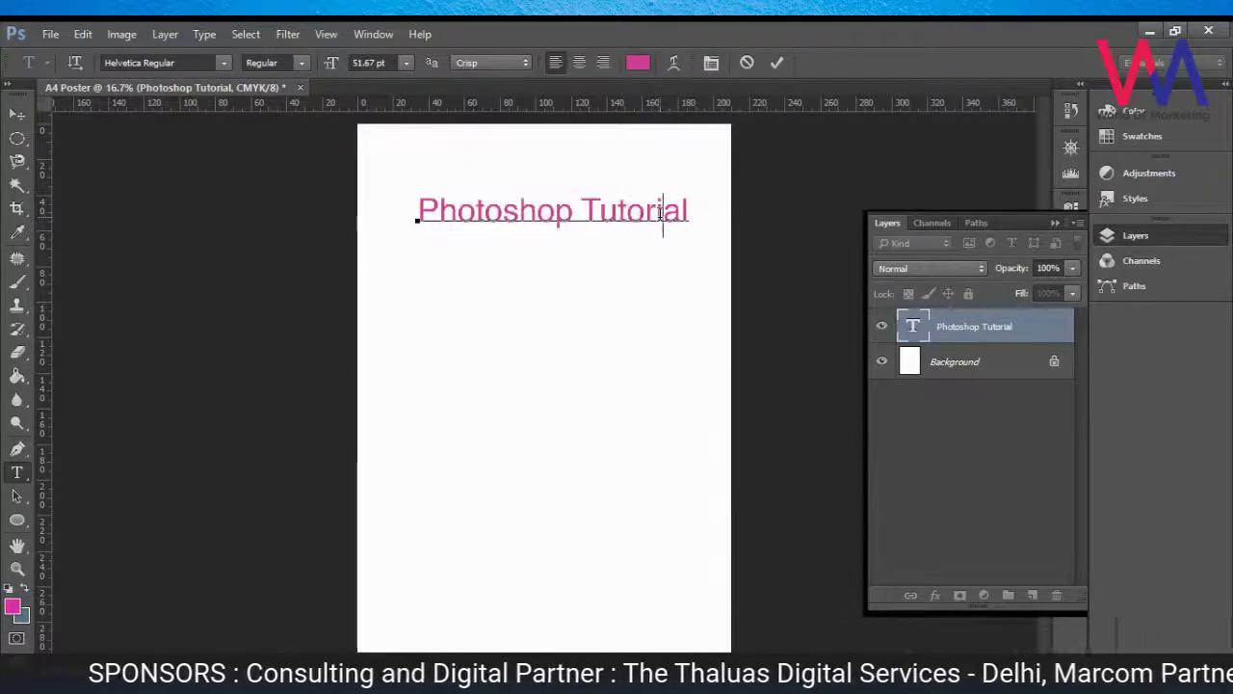
{"action": "left_click_drag", "start_coordinate": [702, 221], "coordinate": [584, 214]}
{"action": "left_click", "coordinate": [599, 210]}
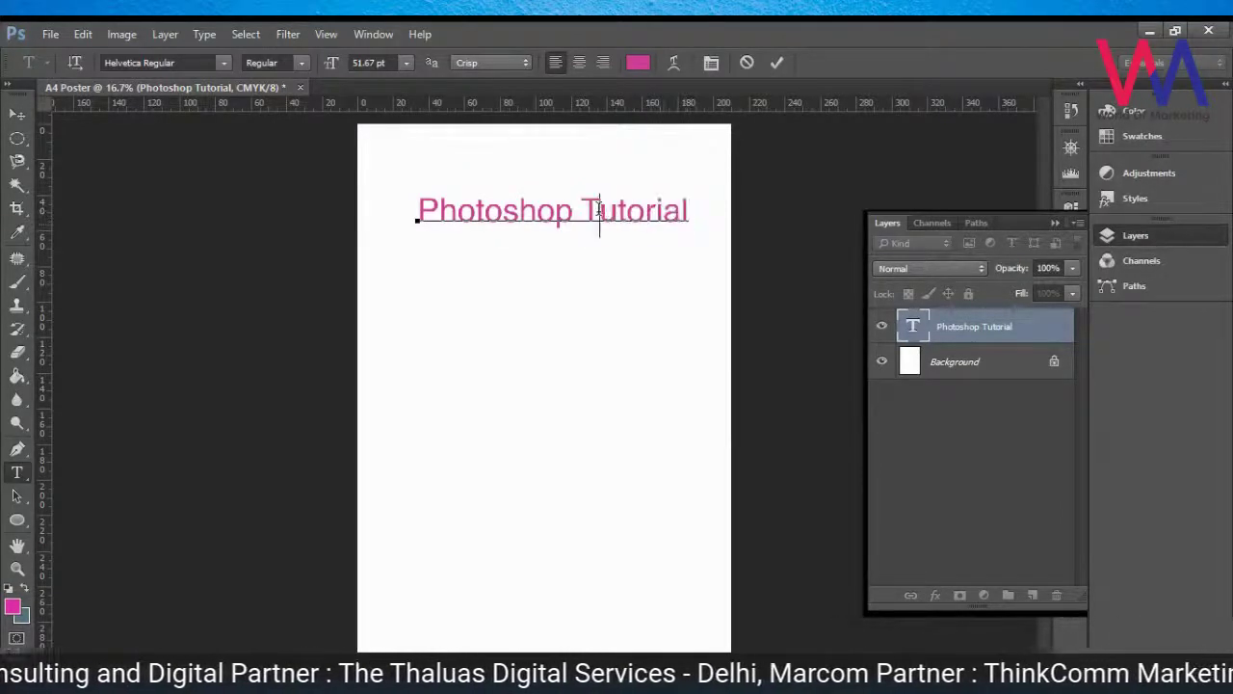
{"action": "key", "text": "ctrl"}
{"action": "key", "text": "ctrl+Return"}
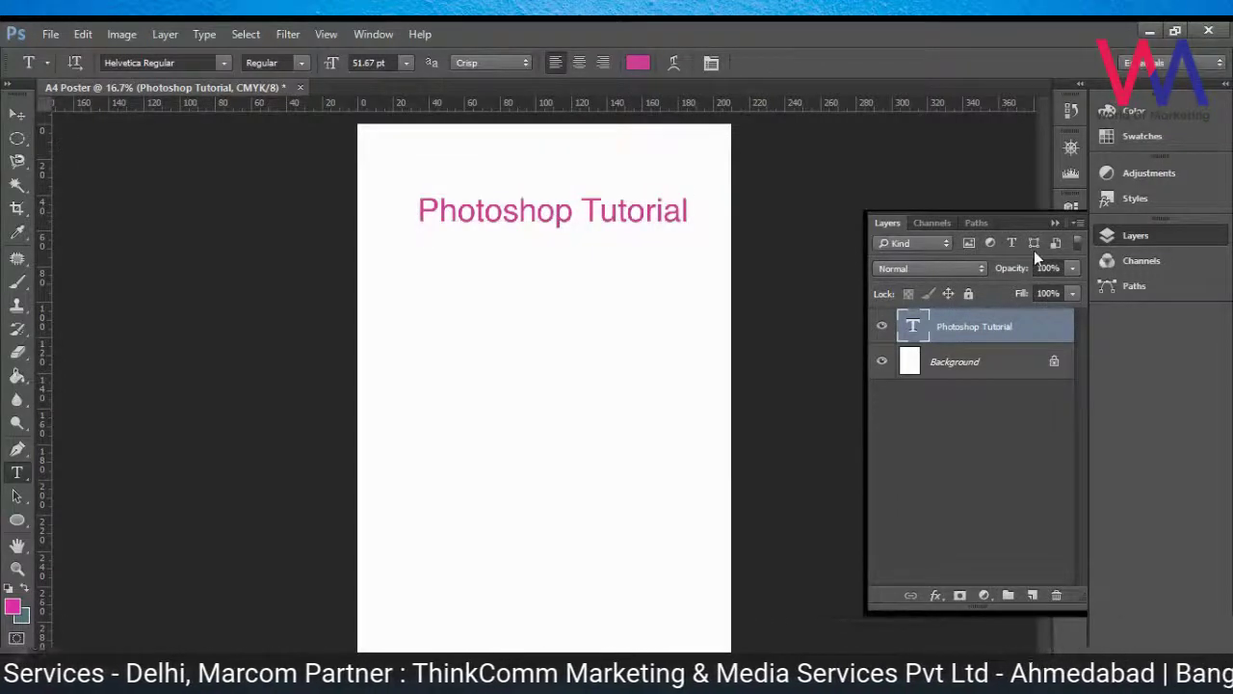
Step: Put the layer list away and examine the Character and Paragraph settings for the text line, switching between the two
{"action": "left_click", "coordinate": [1055, 222]}
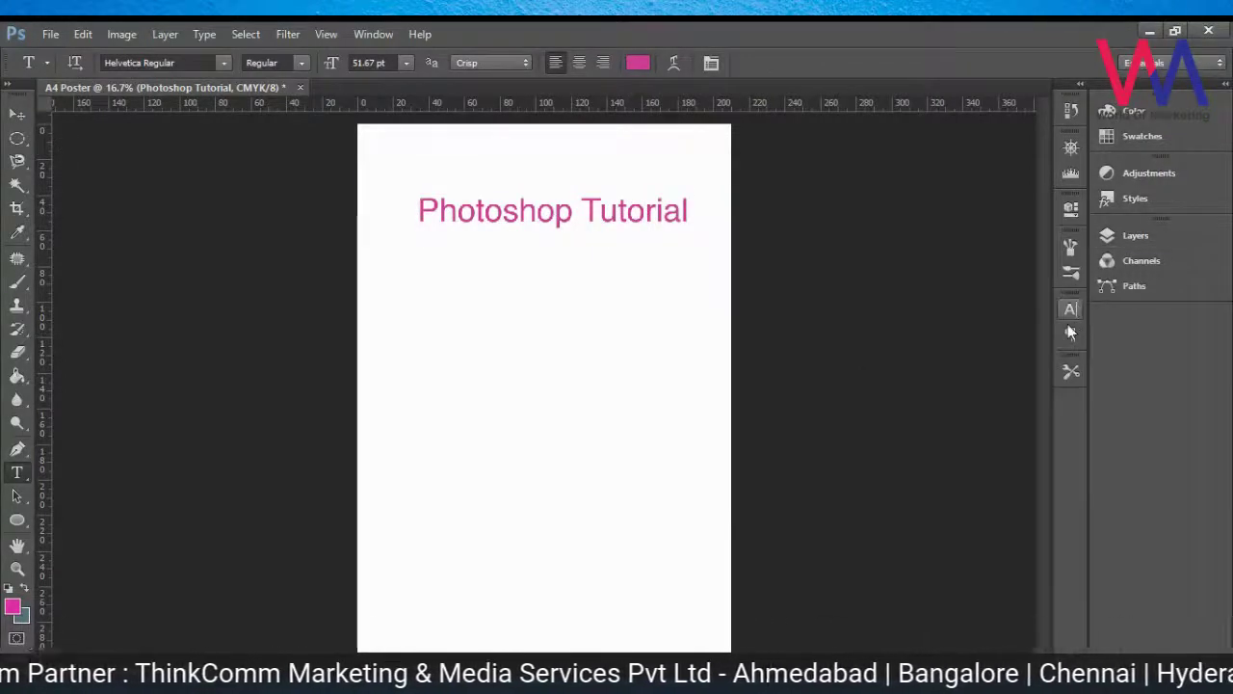
{"action": "left_click", "coordinate": [1071, 310]}
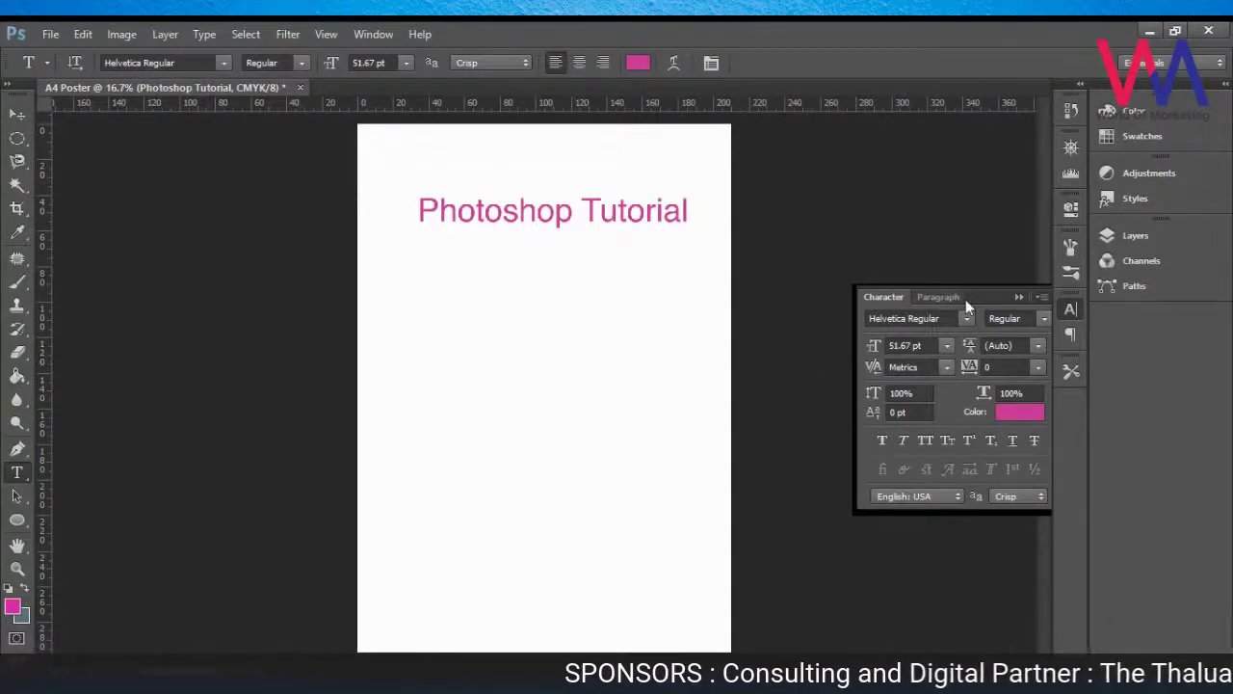
{"action": "left_click", "coordinate": [923, 299]}
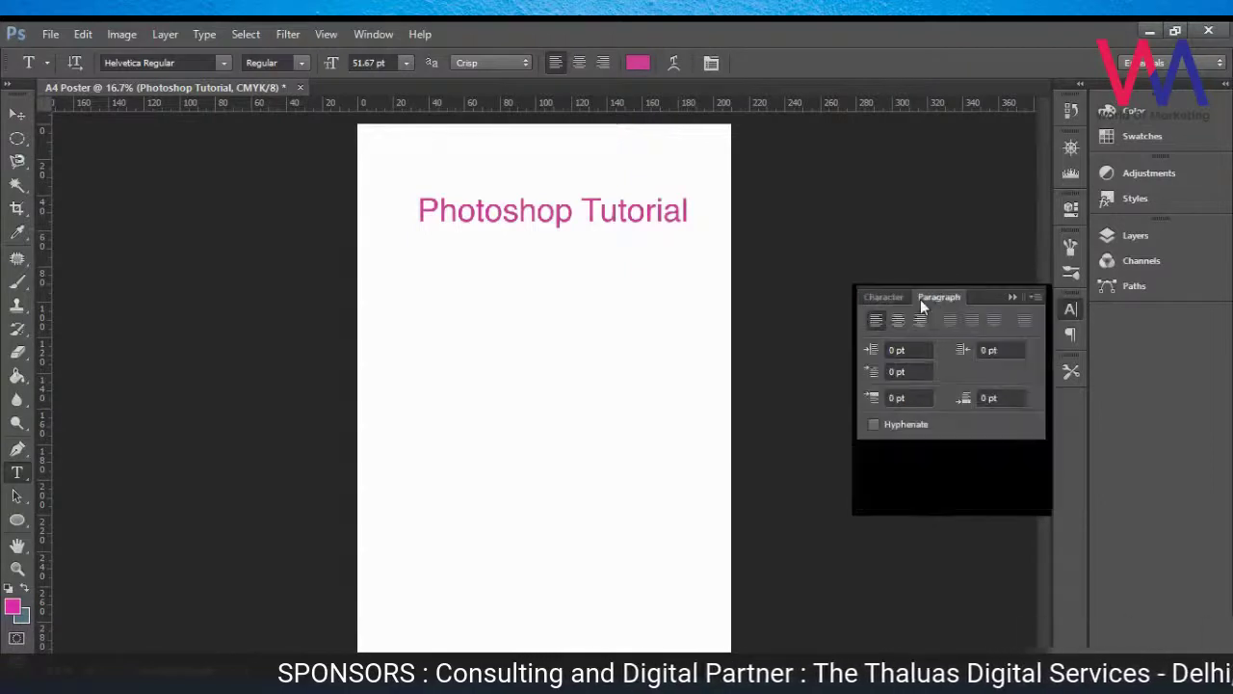
{"action": "left_click", "coordinate": [902, 300]}
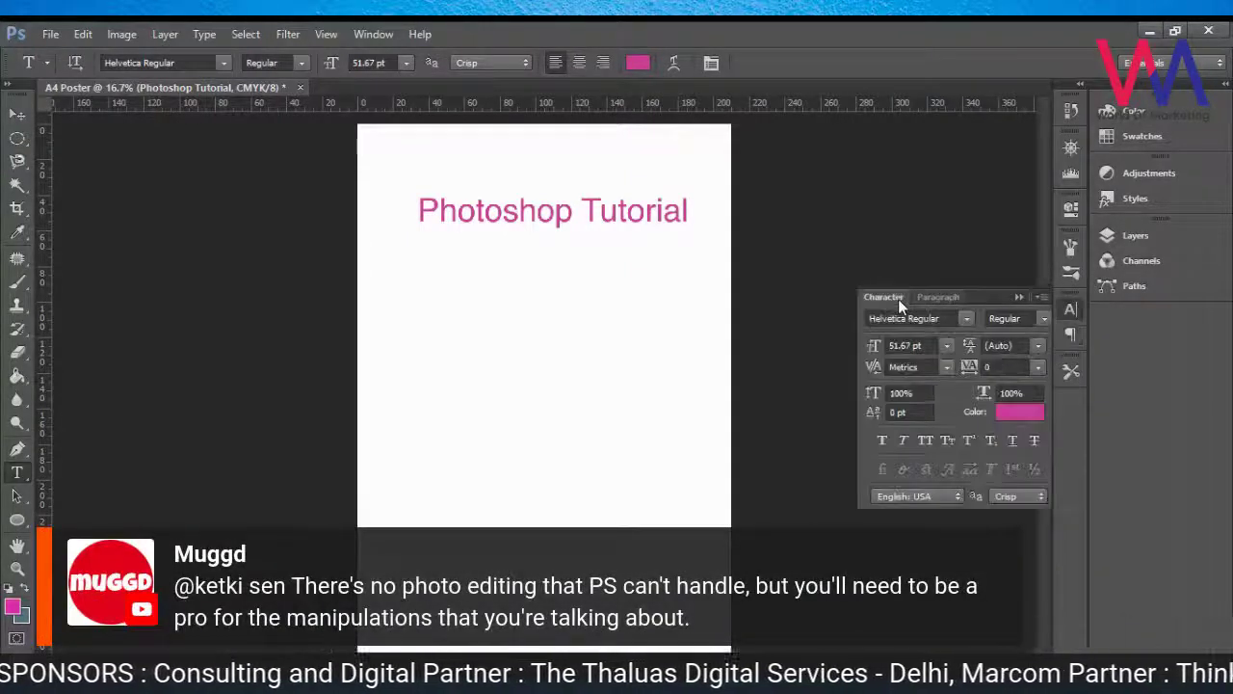
{"action": "left_click", "coordinate": [934, 300]}
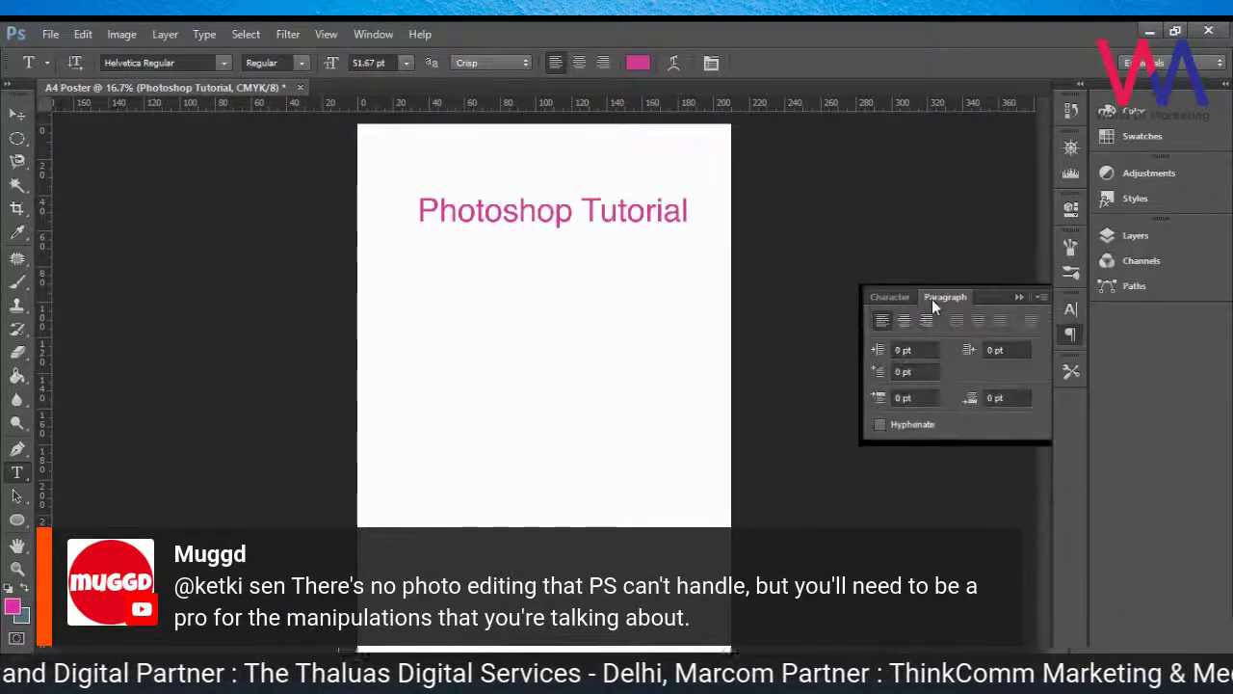
{"action": "left_click", "coordinate": [887, 302]}
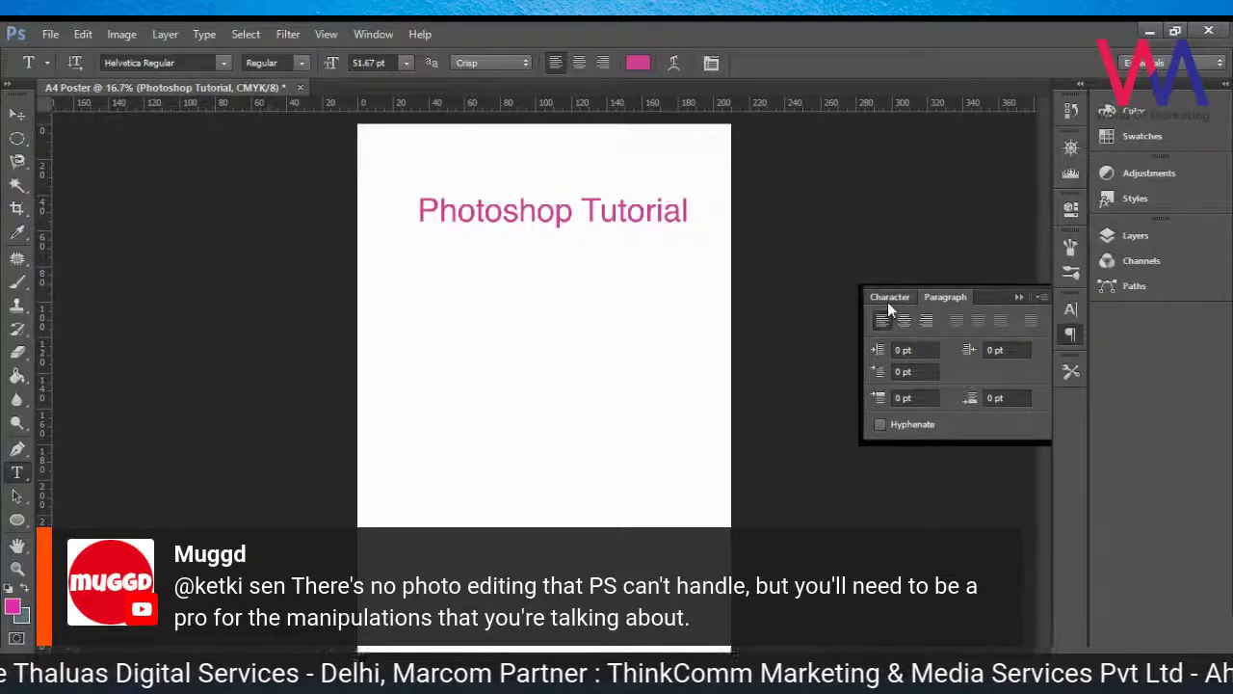